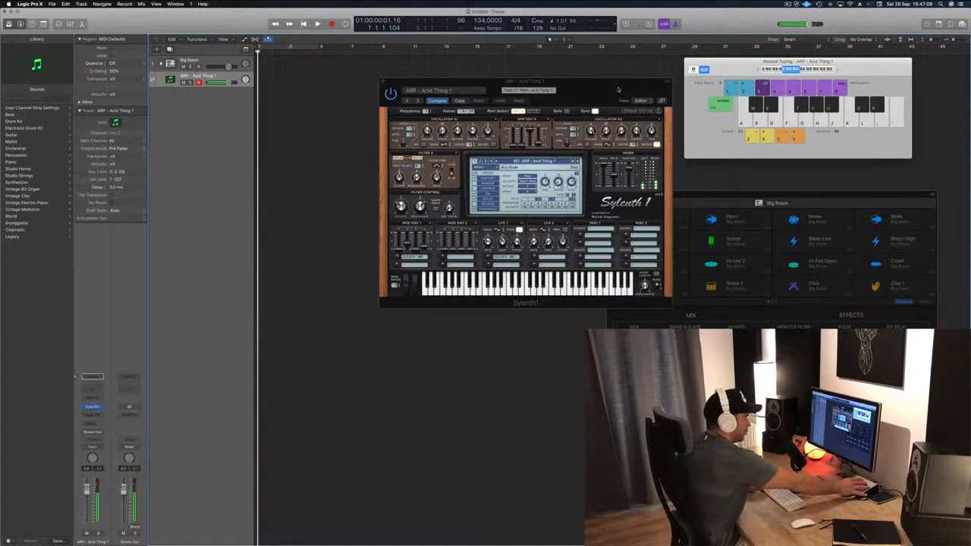
Step: Audition the ARP - Acid Thing 1 patch and move the Sylenth1 window clear of the Big Room drum kit window
key("s")
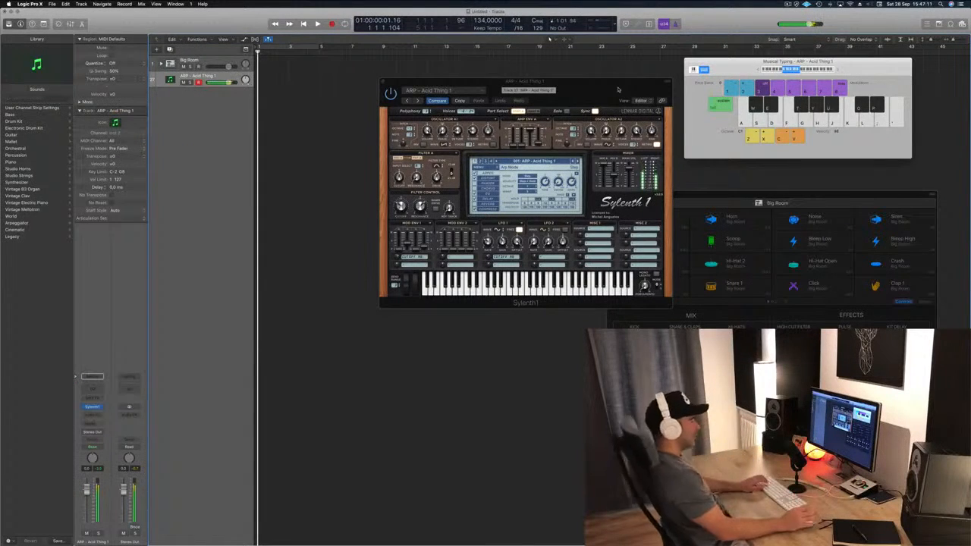
left_click_drag(621, 78, 611, 82)
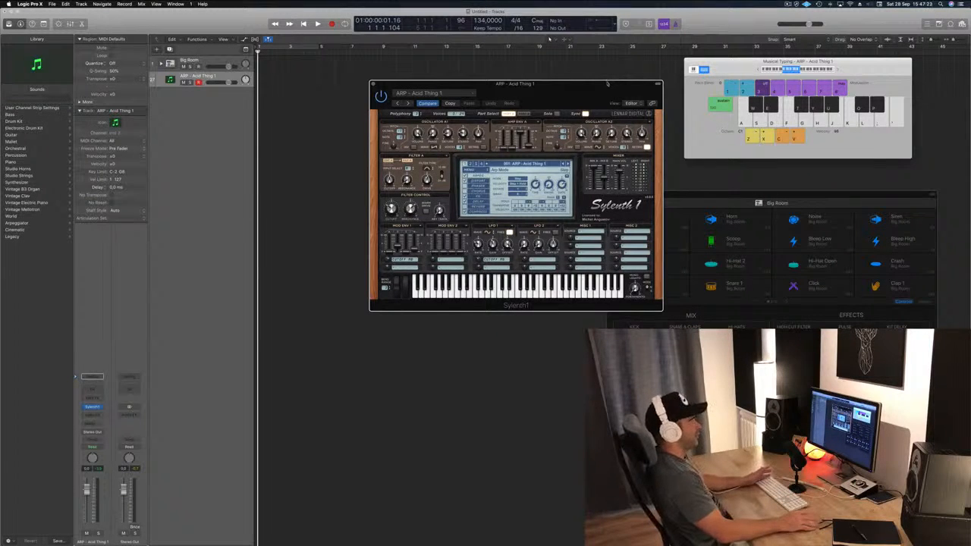
left_click_drag(607, 83, 576, 123)
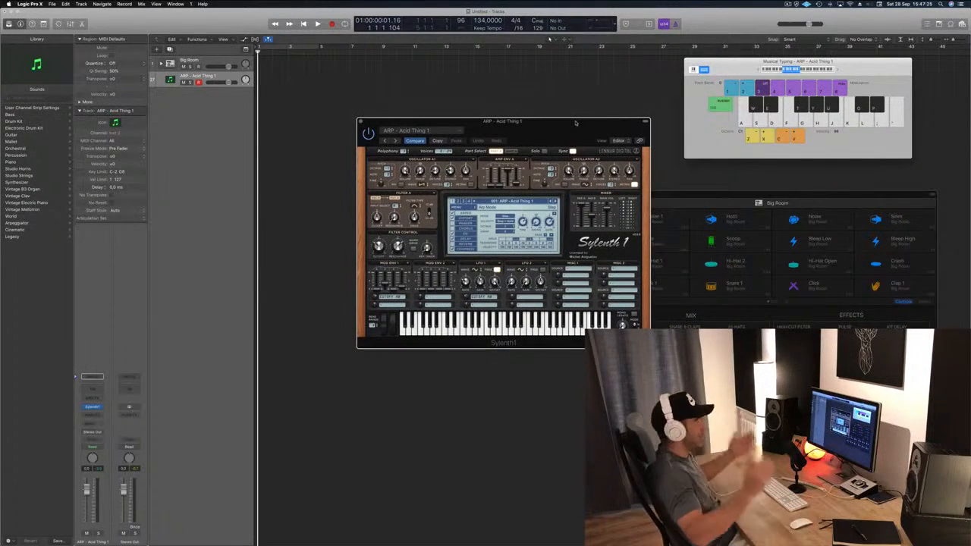
left_click_drag(590, 134, 497, 182)
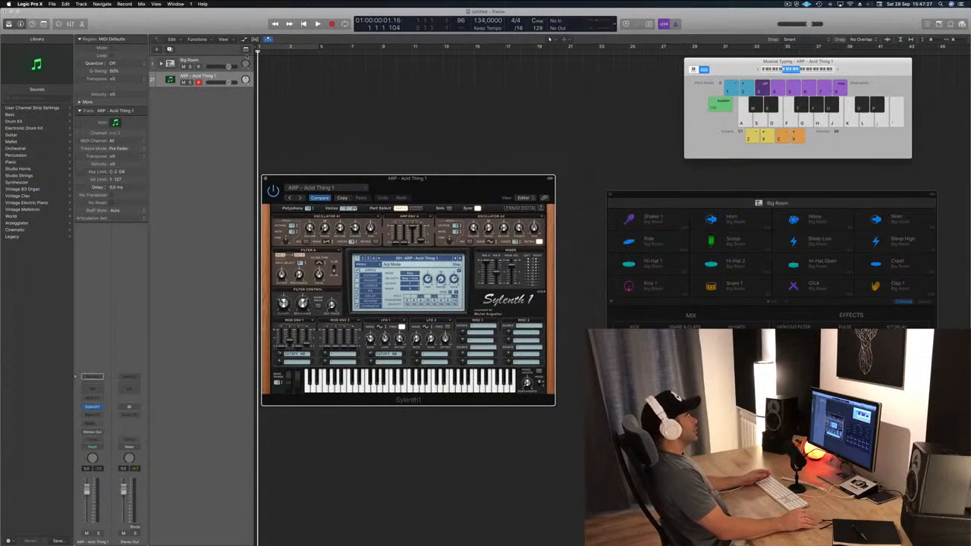
Step: Expand the Big Room track stack and select its Kick 1 track
left_click(211, 60)
left_click(161, 63)
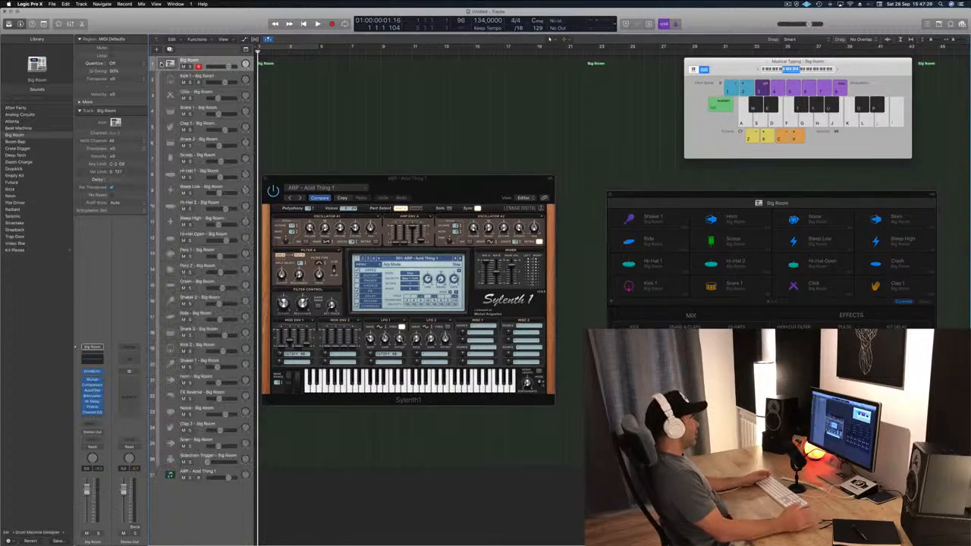
scroll(225, 82, "right", 1)
left_click(233, 79)
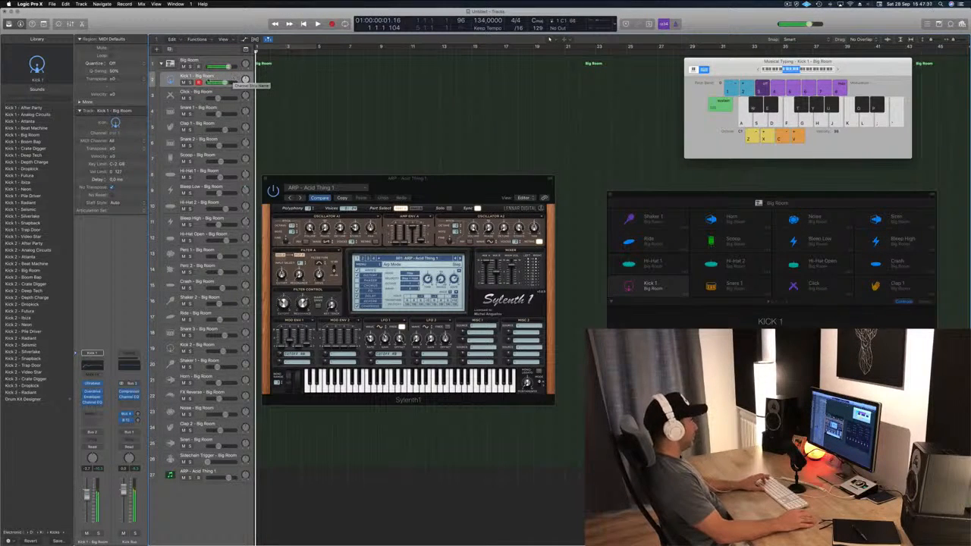
Step: Record a steady kick pattern on the Kick 1 track from bar 1, stopping during bar 3
key("r")
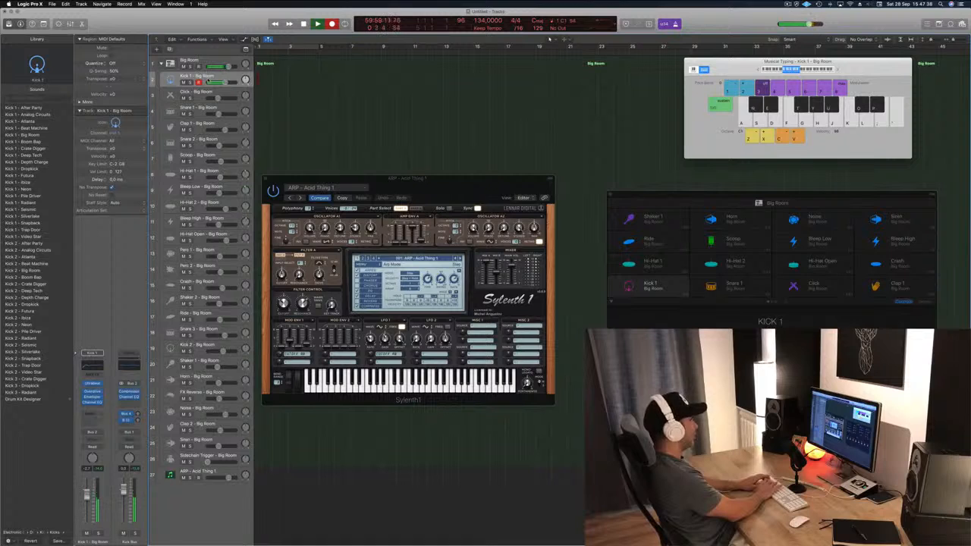
key("a")
key("a")
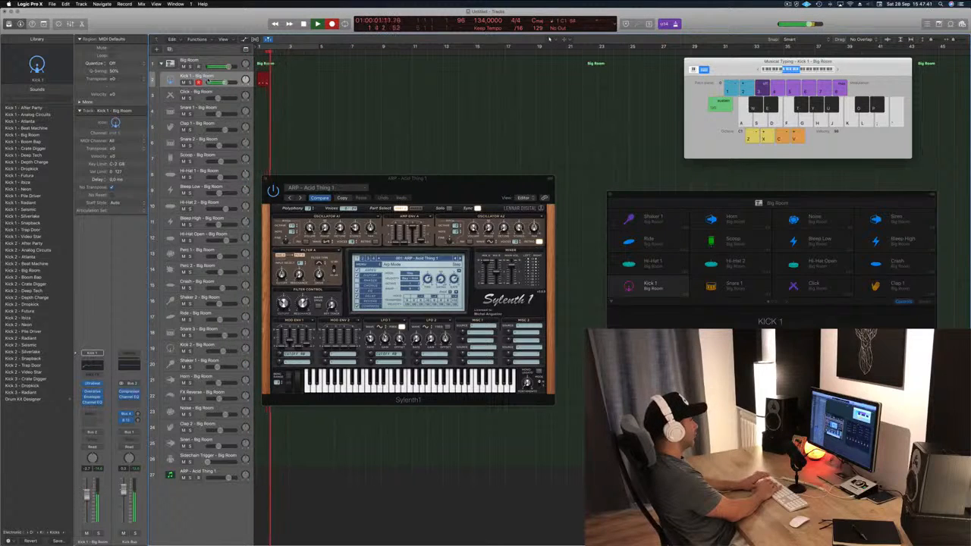
key("a")
key("a")
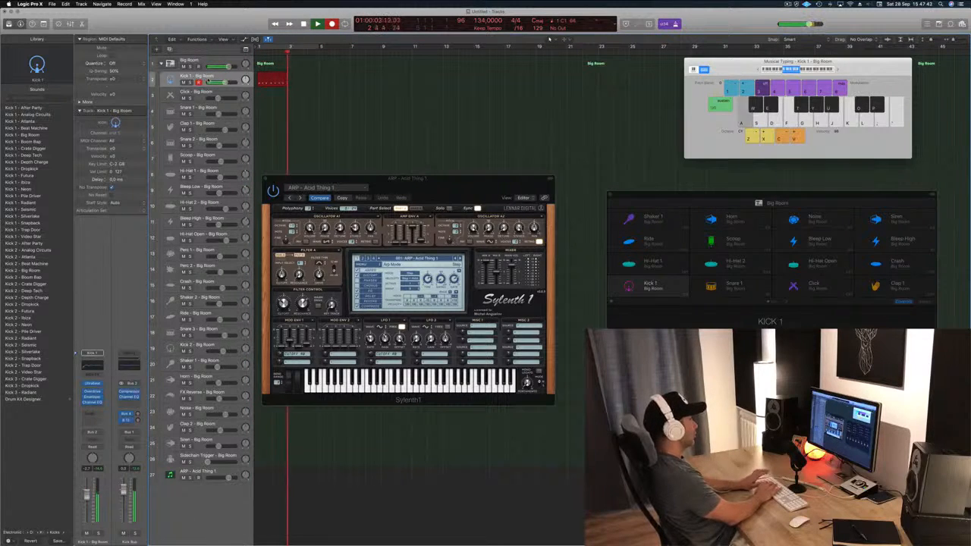
key("space")
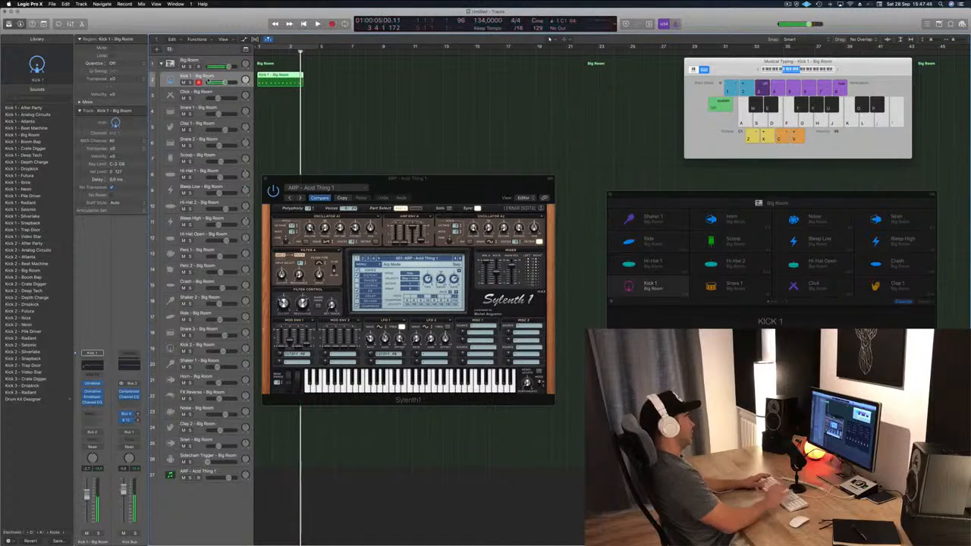
Step: Open the recorded kick region in the piano roll and move its first four notes onto the four beats of bar 1
double_click(275, 76)
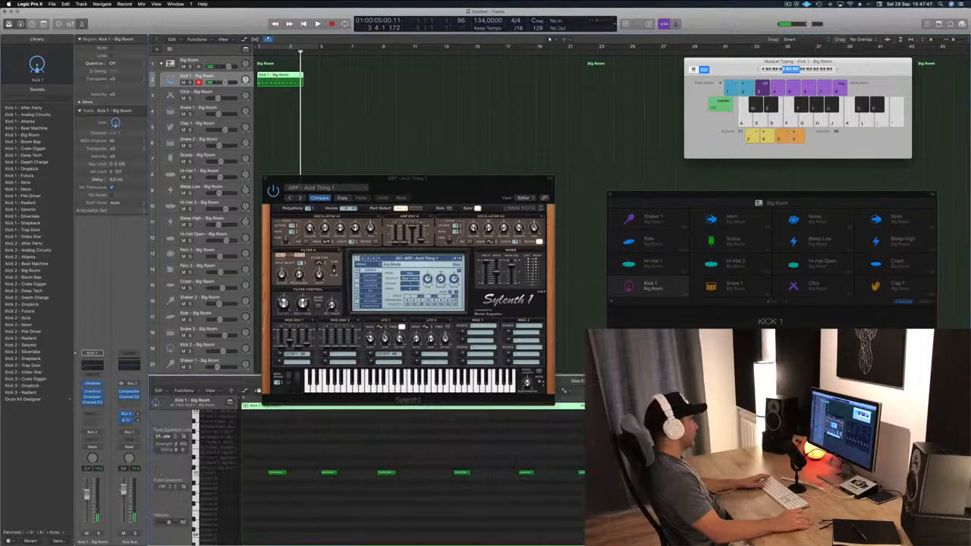
key("super+a")
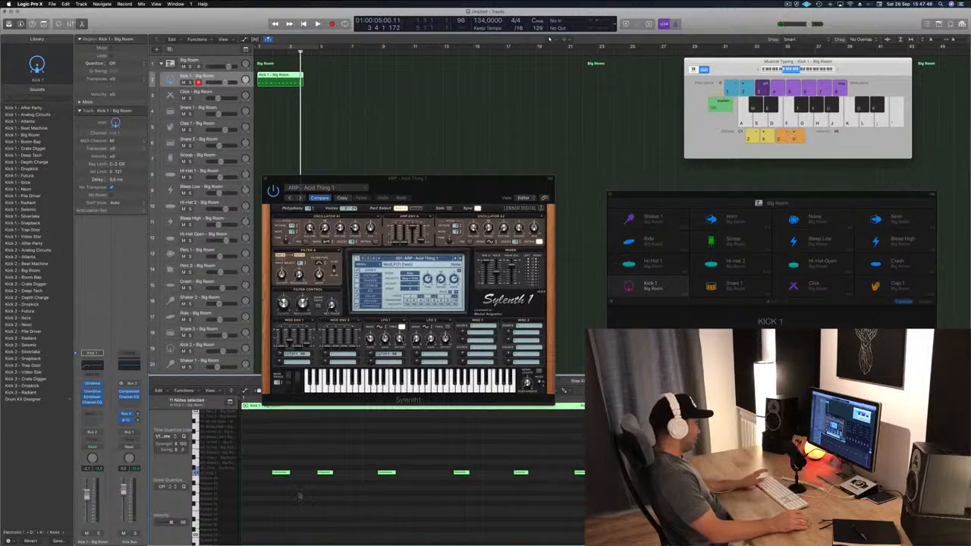
left_click(273, 462)
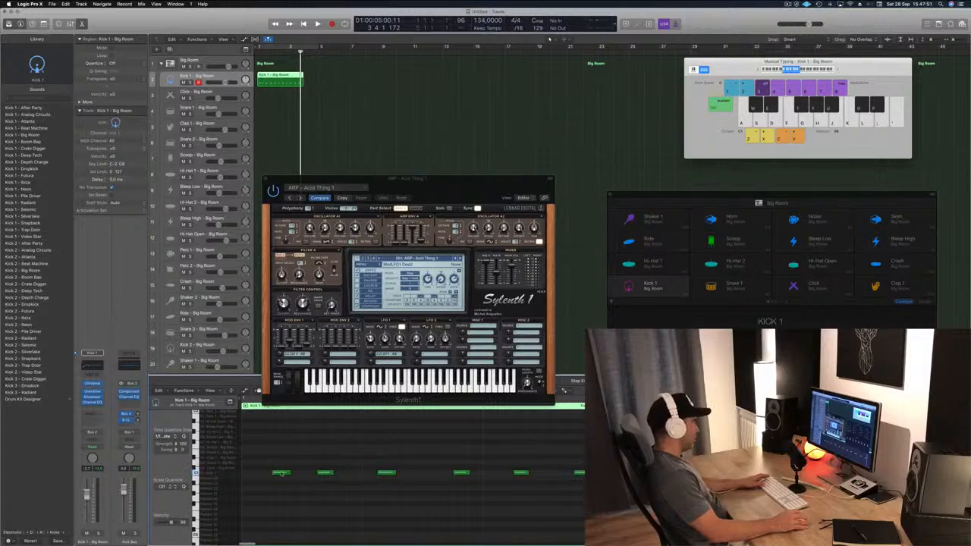
left_click_drag(281, 472, 252, 474)
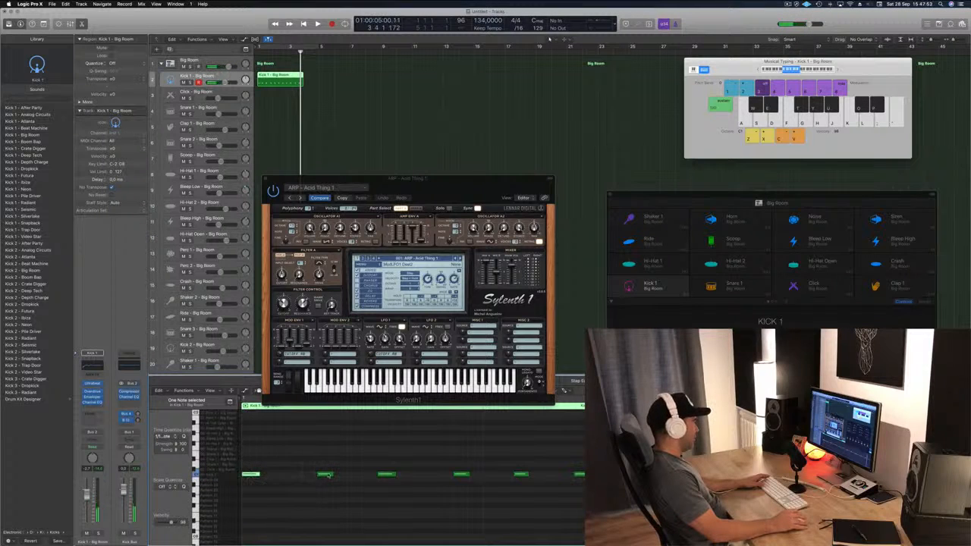
left_click_drag(317, 475, 303, 476)
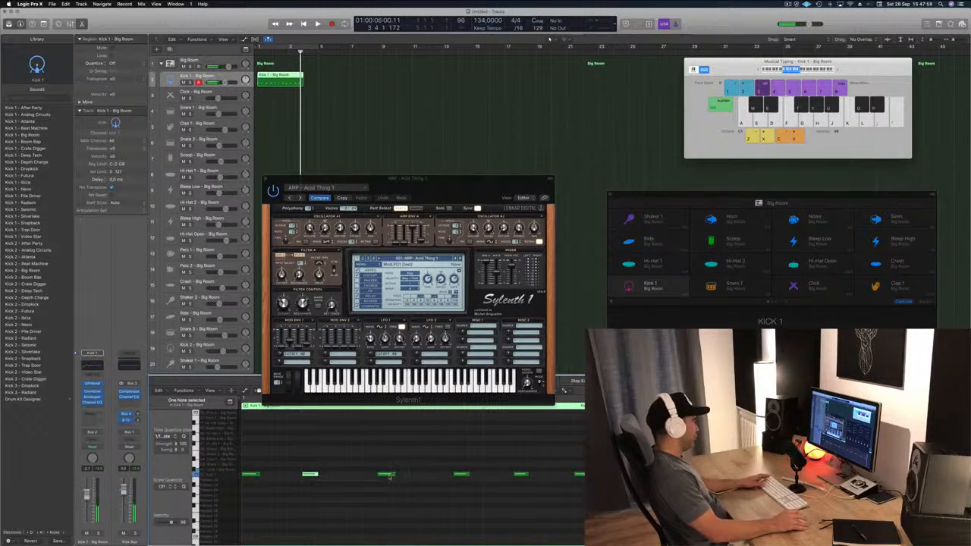
left_click_drag(388, 475, 374, 478)
left_click_drag(462, 475, 434, 479)
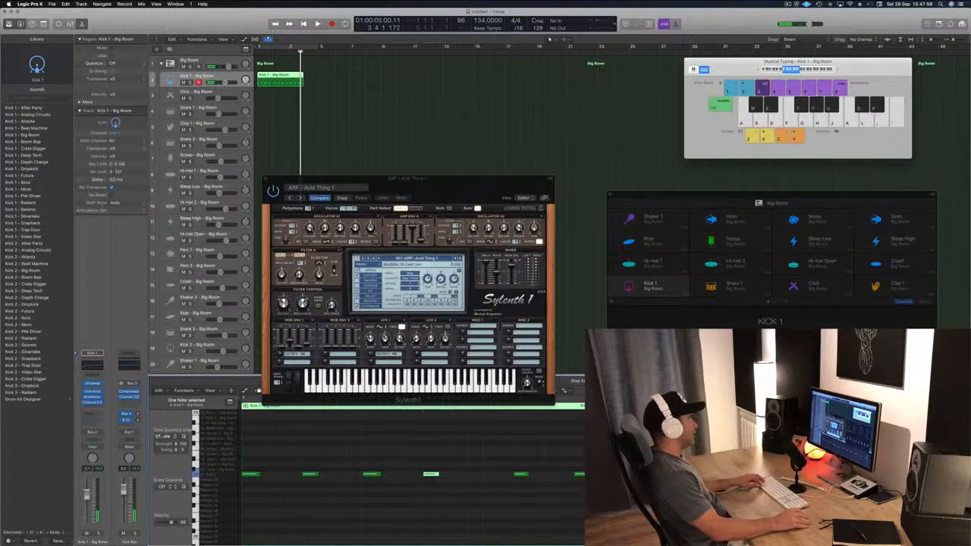
Step: Split the Kick 1 region at bar 2 and delete the part after it, keeping a one-bar region
left_click_drag(302, 84, 273, 85)
left_click(282, 81)
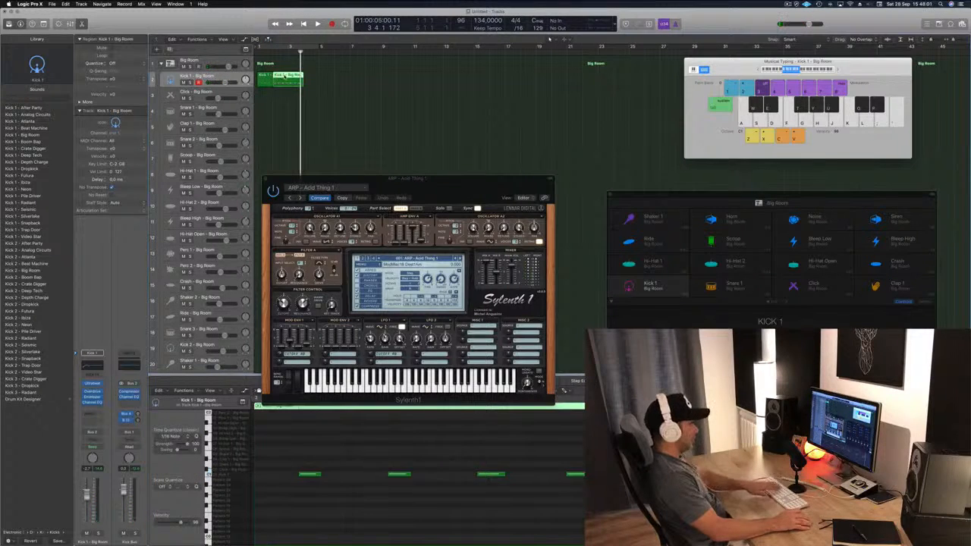
key("BackSpace")
left_click(266, 77)
Step: Turn on cycle playback for bars 1 to 4, duplicate the one-bar kick region and place the pair at bars 3 and 4
key("space")
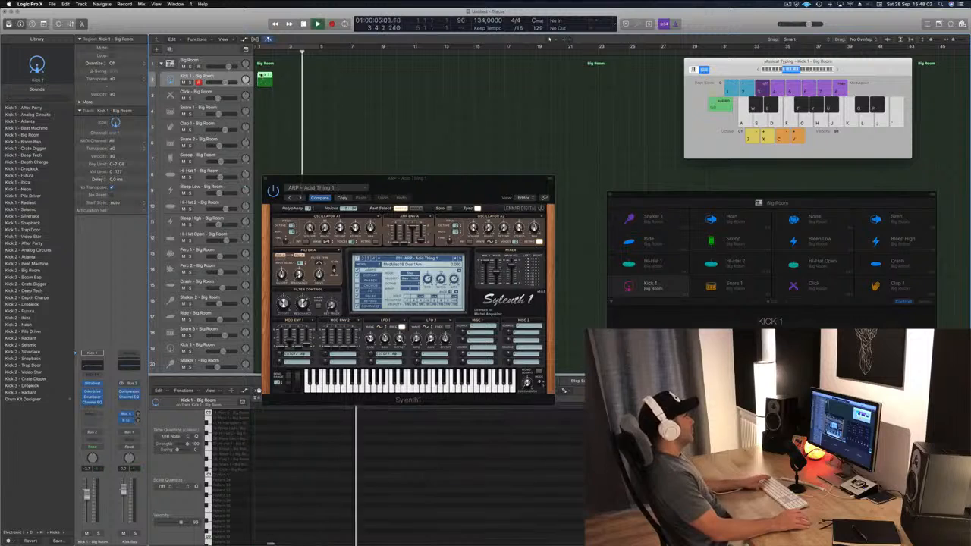
key("c")
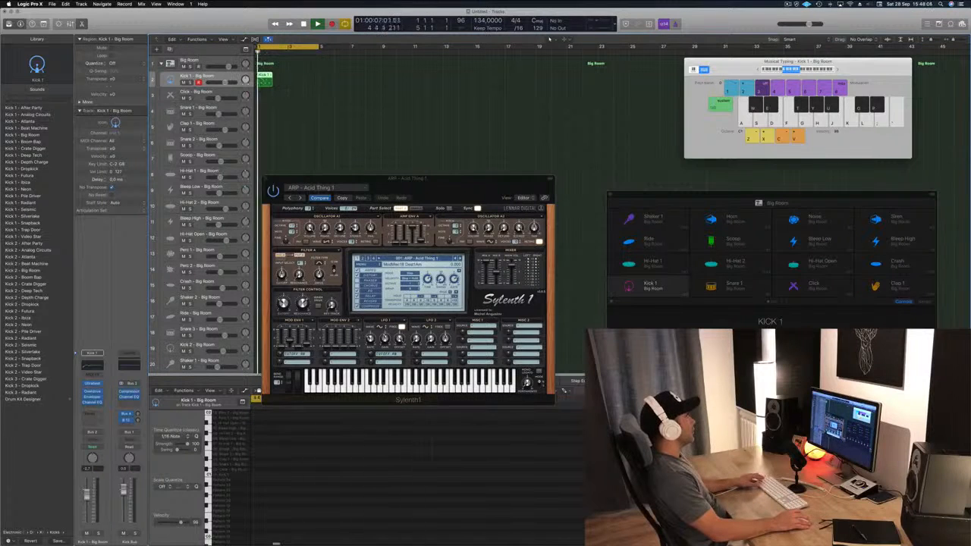
left_click_drag(267, 79, 295, 79)
key("space")
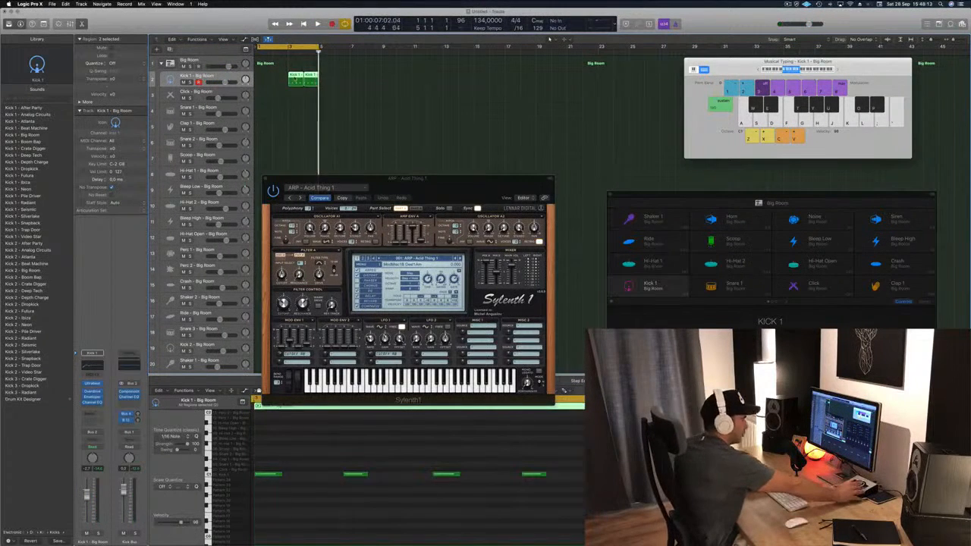
key("space")
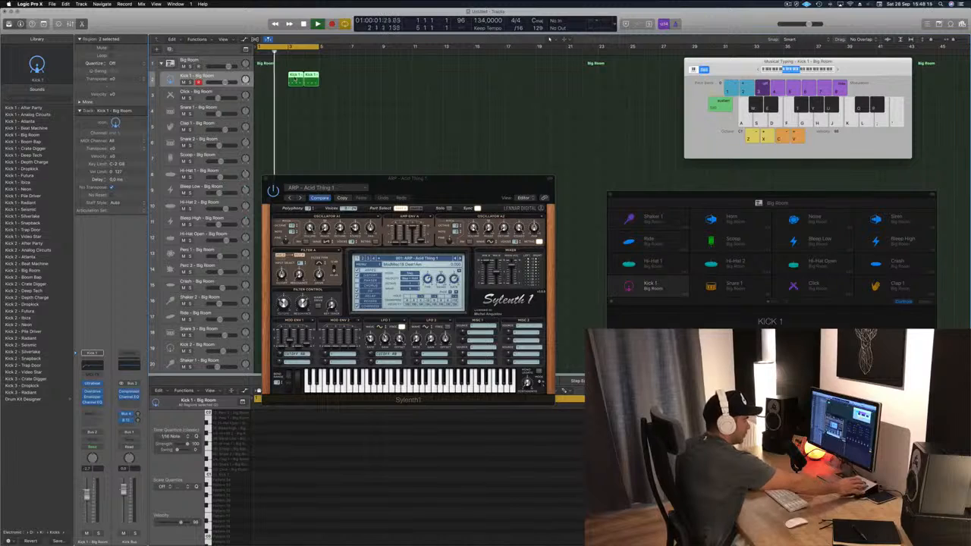
key("space")
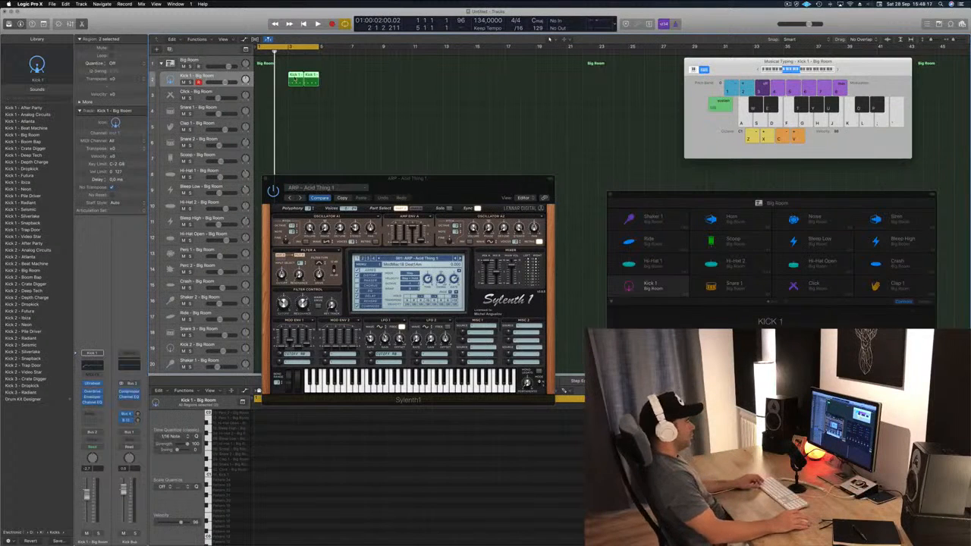
Step: Move the two kick regions back to bars 1 and 2, audition them, and copy them to bars 3 and 4
left_click_drag(303, 77, 273, 77)
key("space")
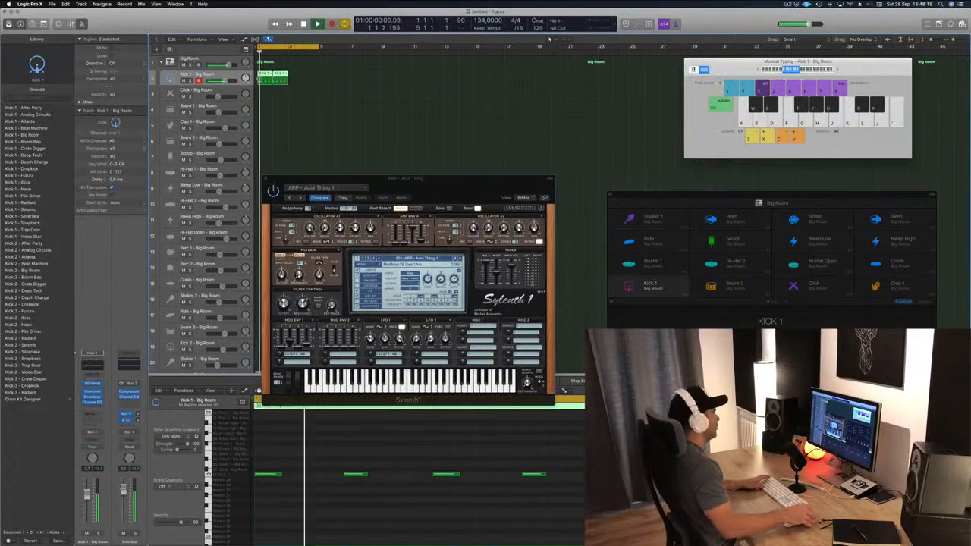
key("space")
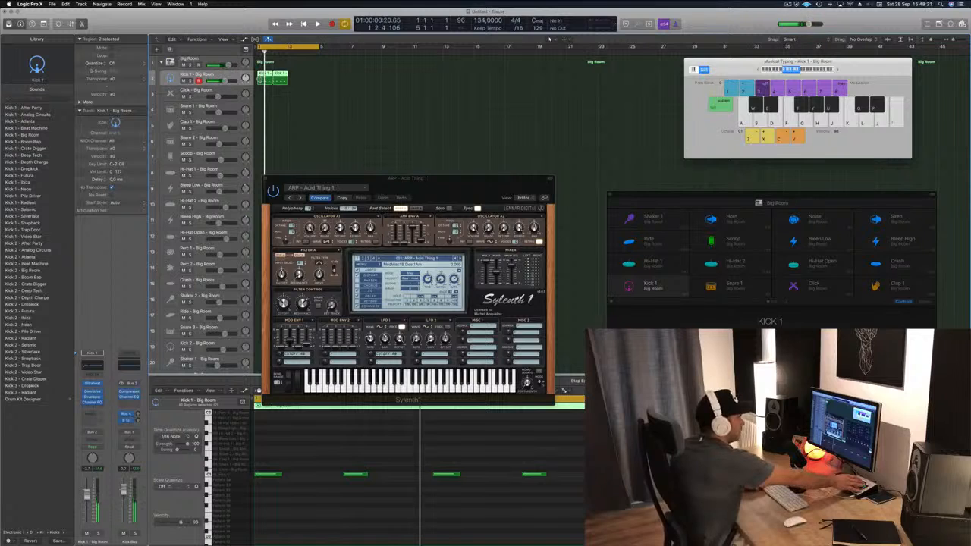
key("space")
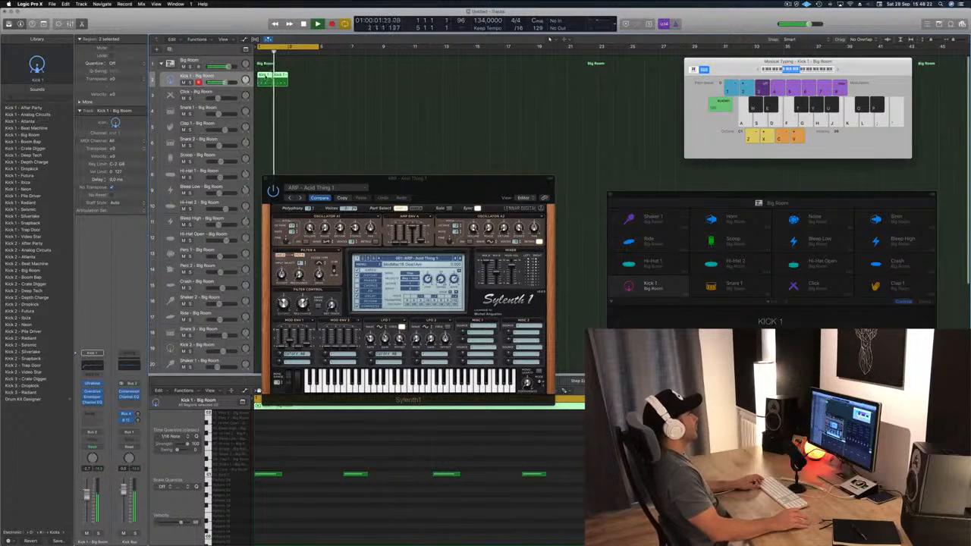
left_click_drag(265, 77, 295, 78)
key("space")
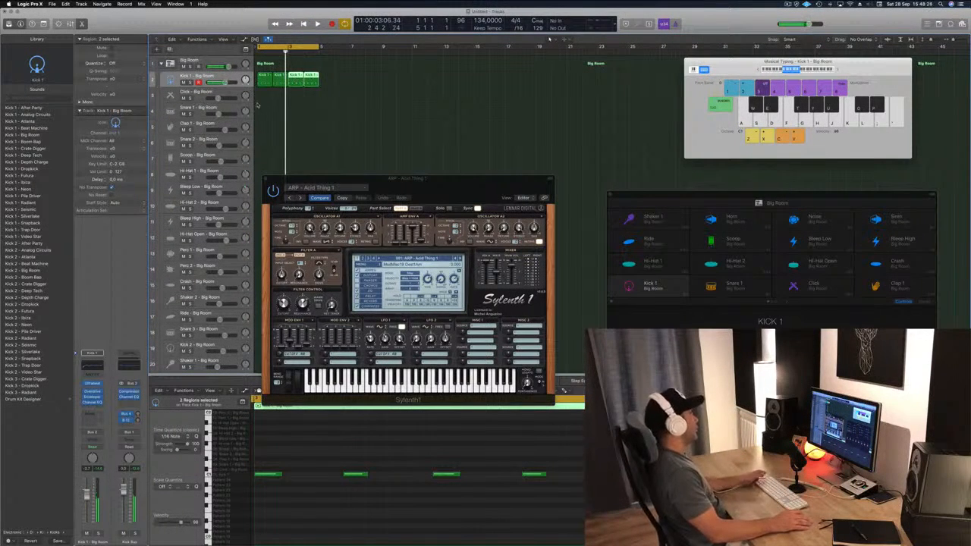
Step: Copy the first kick region to bar 1 of the Snare 1 track and select the copy
left_click(226, 112)
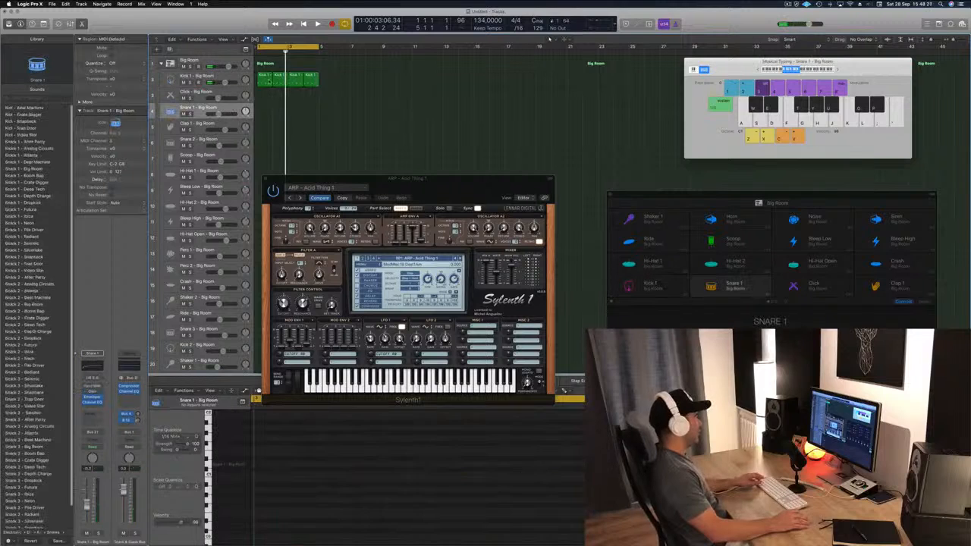
left_click_drag(264, 78, 265, 112)
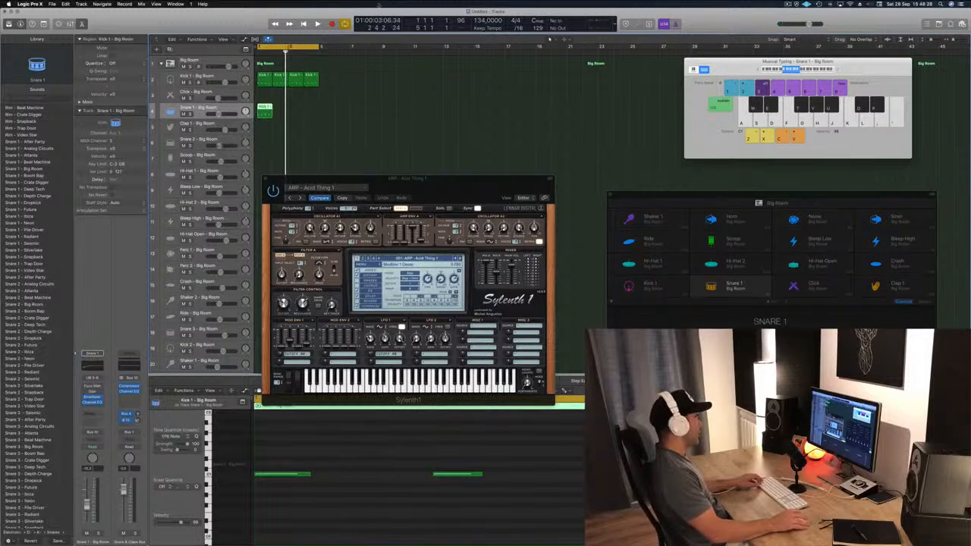
left_click(304, 151)
left_click(260, 107)
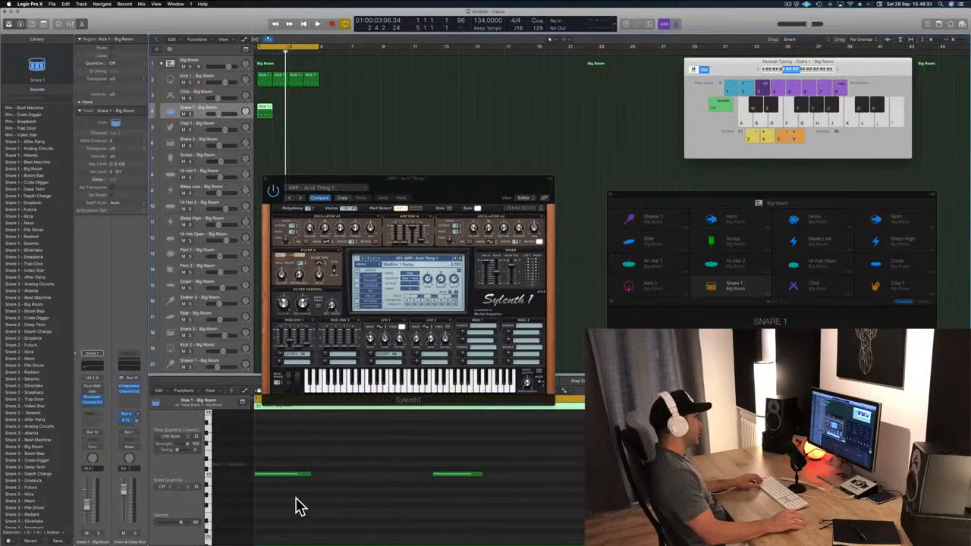
Step: Select all four notes in the Snare 1 region and transpose them up two semitones
scroll(296, 499, "down", 3)
left_click_drag(272, 461, 584, 519)
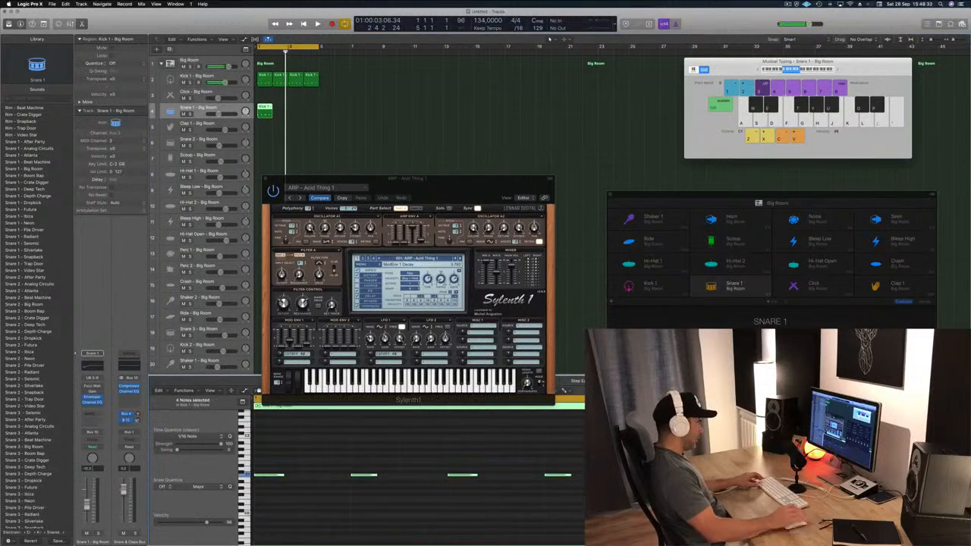
key("alt+Up")
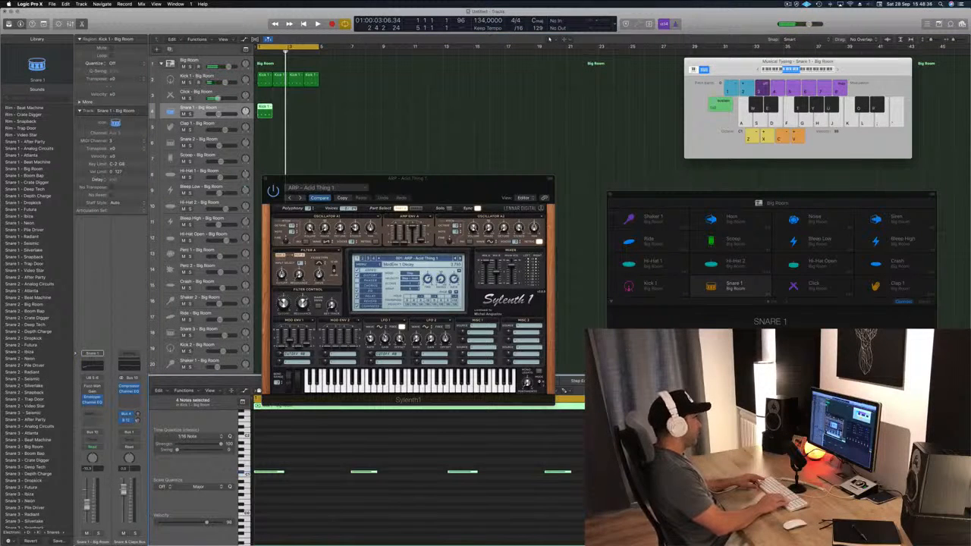
key("alt+Up")
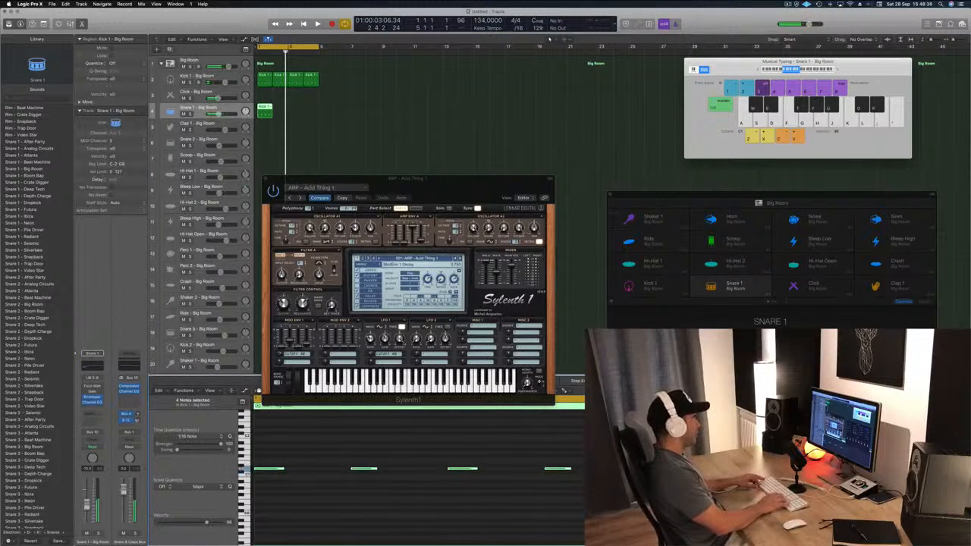
Step: Shift the first and third snare notes forward by half a beat and delete the second and fourth notes
left_click(270, 472)
left_click(283, 469)
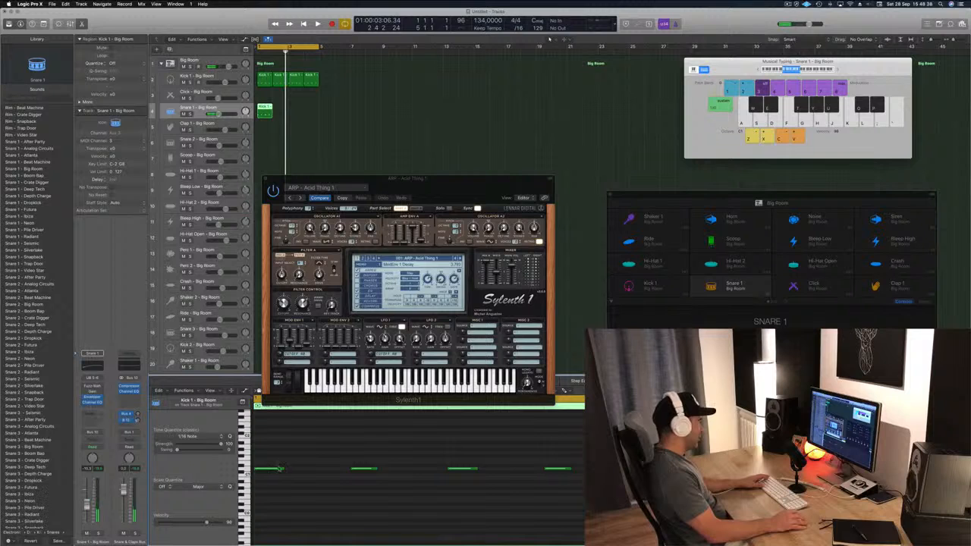
left_click_drag(275, 471, 323, 470)
left_click(369, 470)
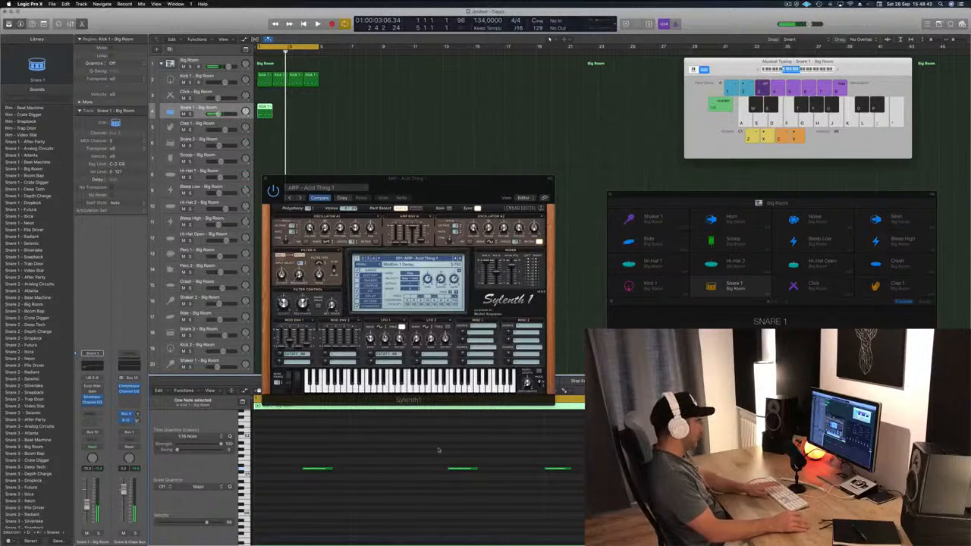
left_click_drag(467, 470, 513, 470)
left_click(558, 471)
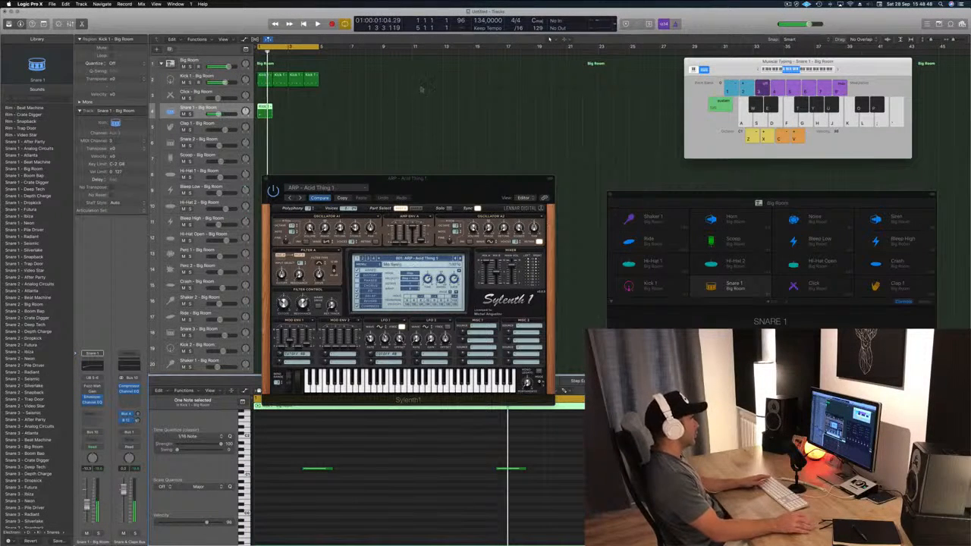
Step: Move the two snare notes onto beats 2 and 4 and copy the Snare 1 region to bars 2, 3 and 4
left_click_drag(574, 484, 367, 471)
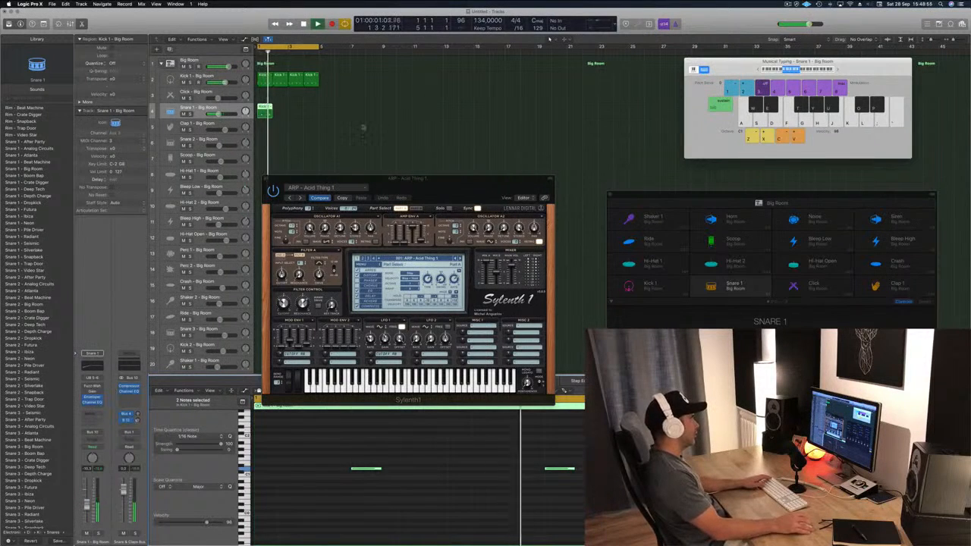
key("space")
left_click_drag(266, 112, 282, 110, "alt")
left_click_drag(325, 115, 295, 110)
key("space")
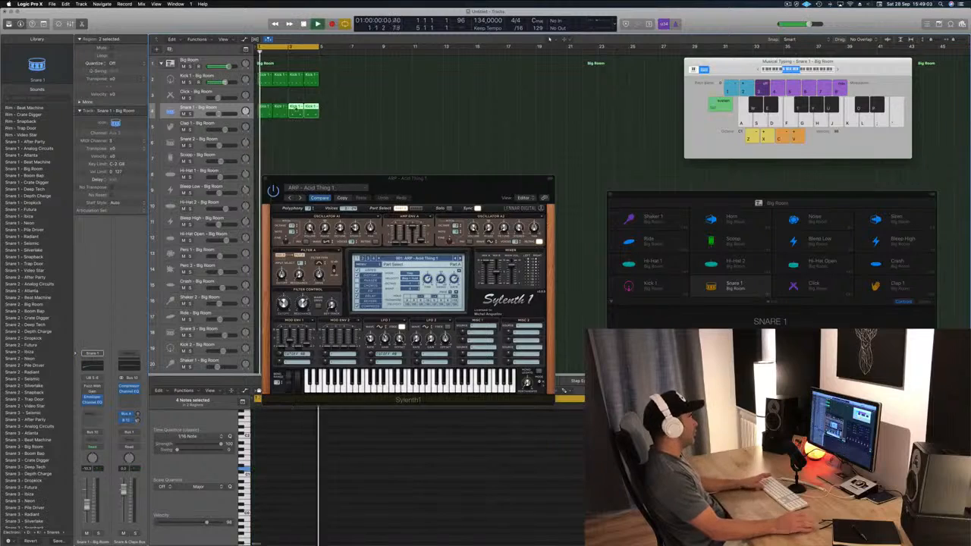
Step: Copy the bar 1 region of the Snare 1 track to bar 1 of the Clap 1 track
left_click(286, 120)
left_click(263, 112)
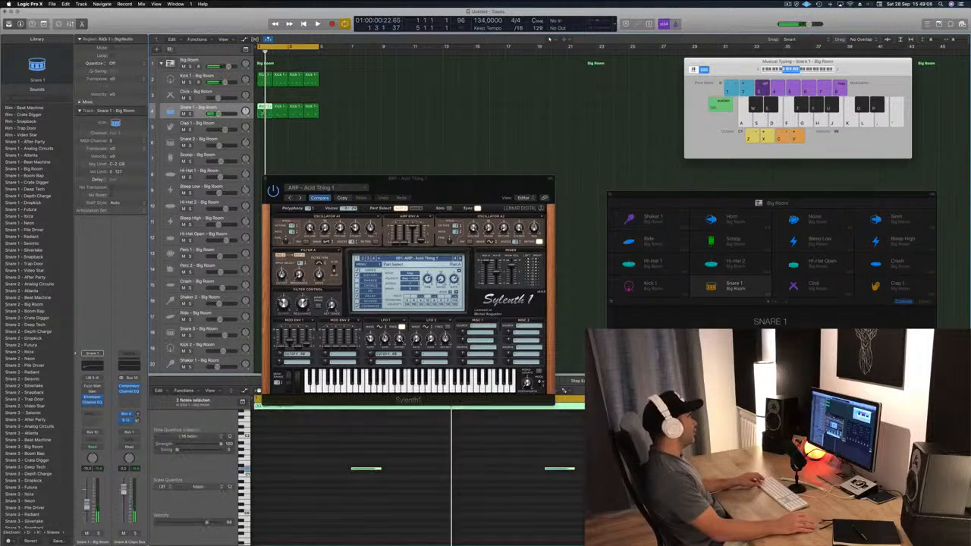
left_click_drag(261, 114, 263, 129, "alt")
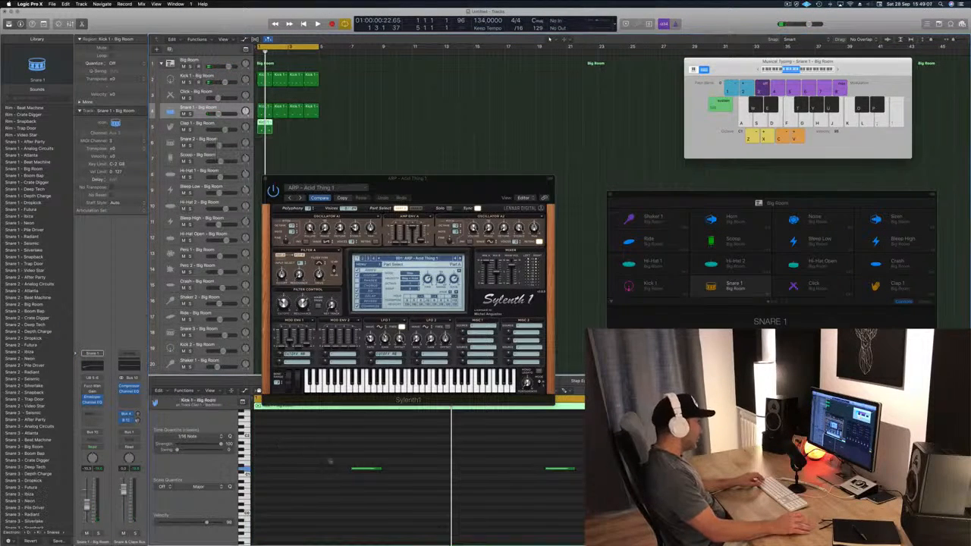
Step: Move the first clap note half a beat earlier and transpose both clap notes up one semitone
left_click_drag(360, 469, 311, 471)
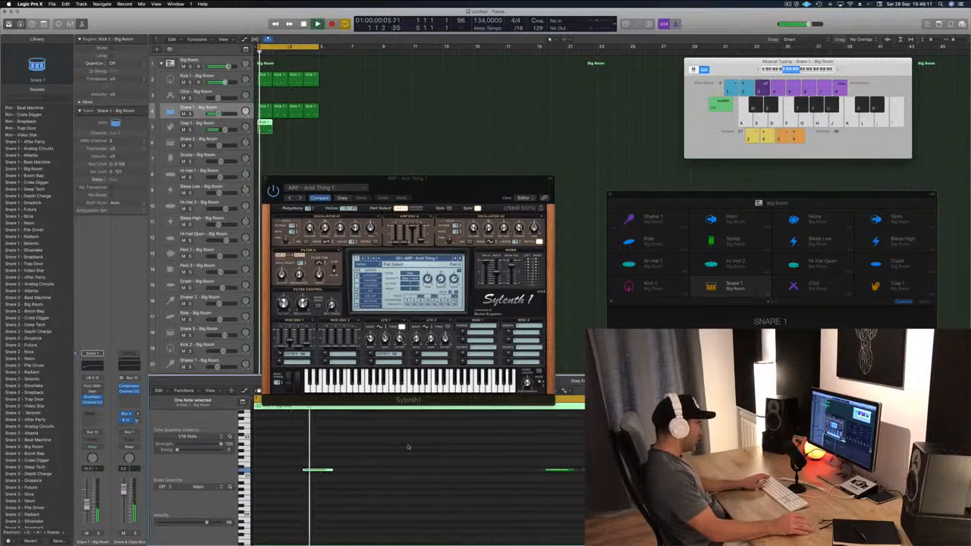
key("alt+Up")
key("alt+Left")
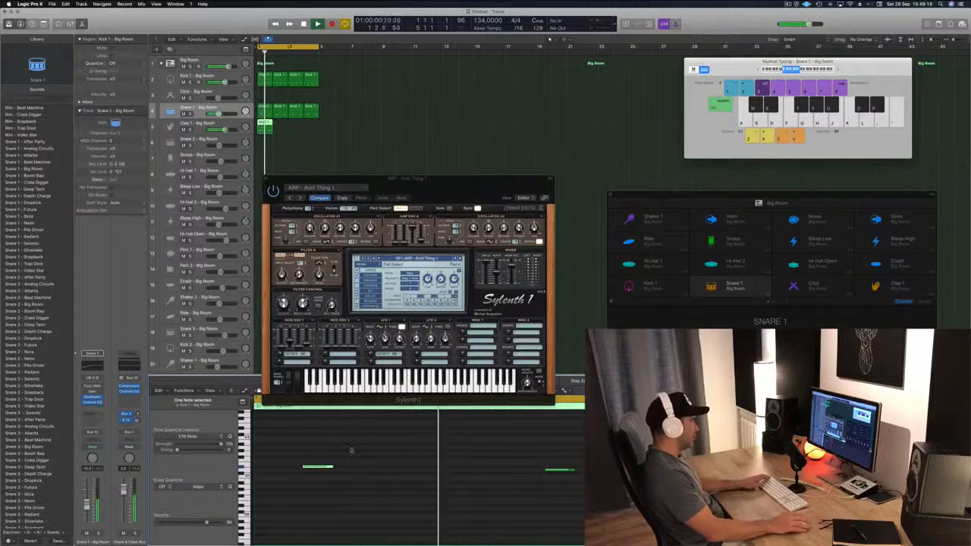
scroll(560, 506, "up", 3)
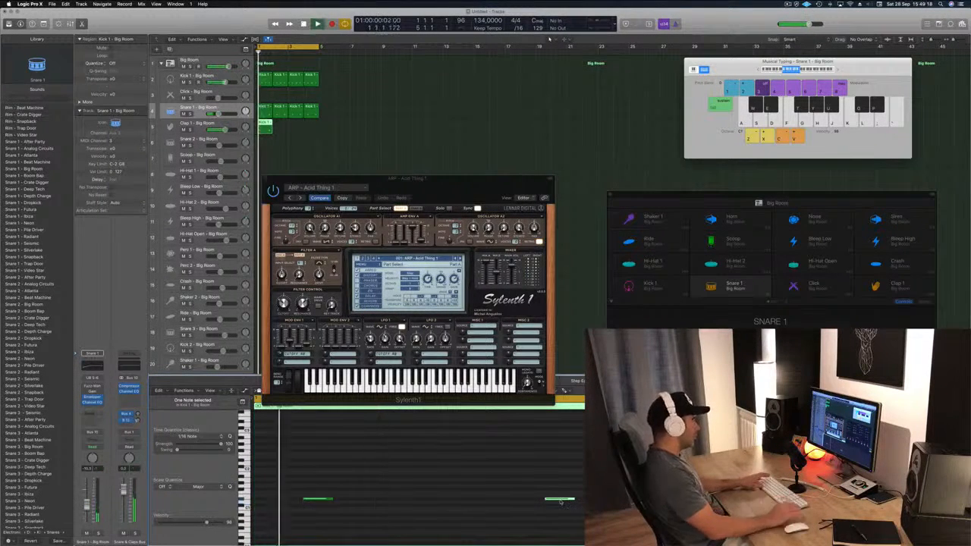
Step: Delete the first clap note and shift the remaining note half a beat after beat 4
left_click_drag(309, 468, 346, 506)
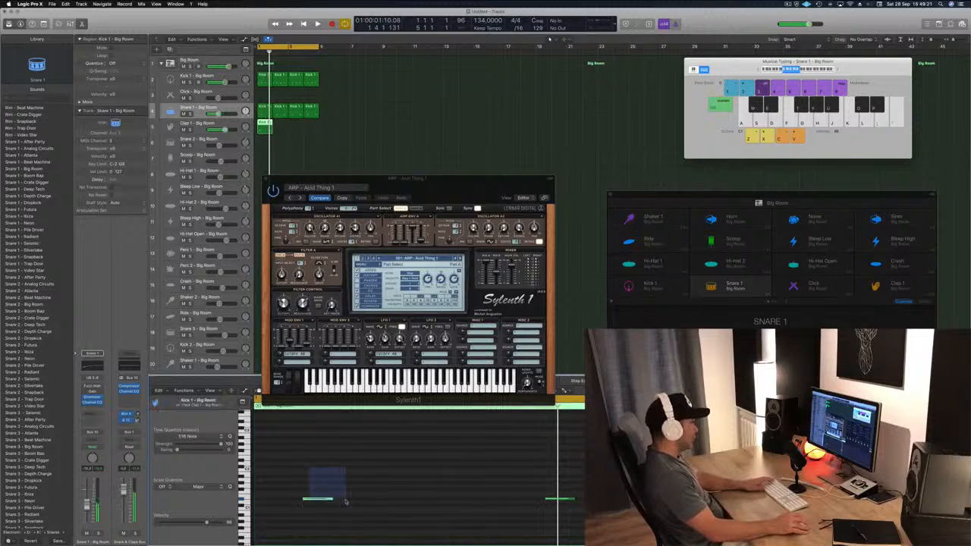
key("Delete")
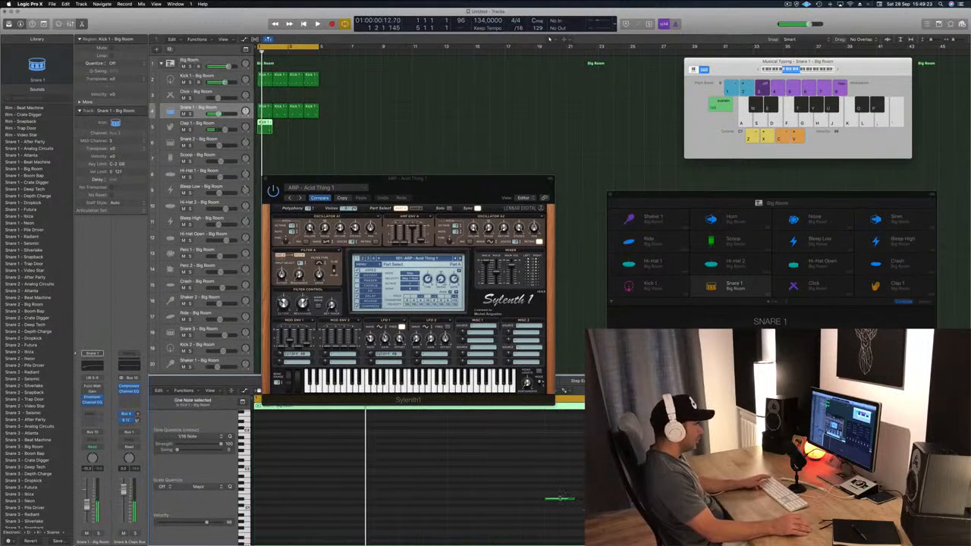
key("Delete")
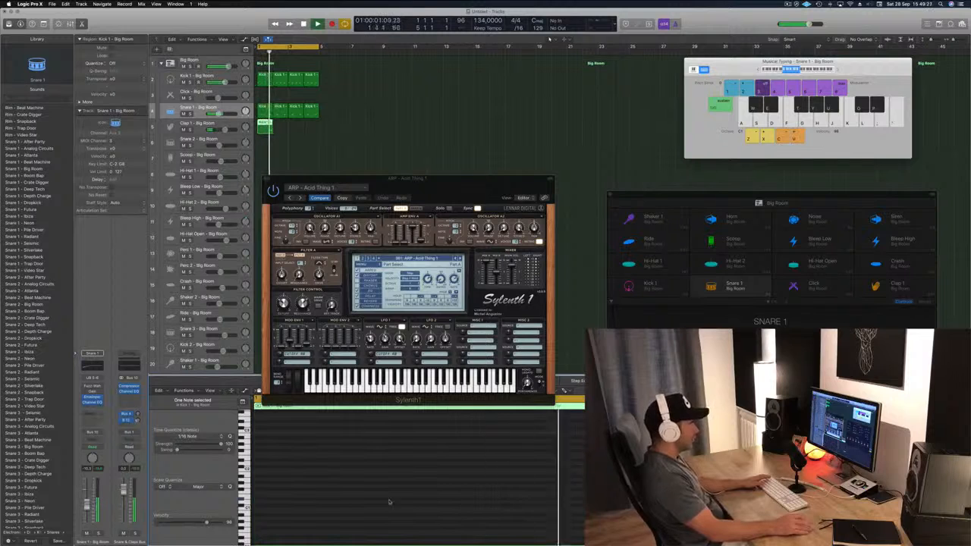
Step: Stop playback and copy the Clap 1 region to bars 2, 3 and 4
key("space")
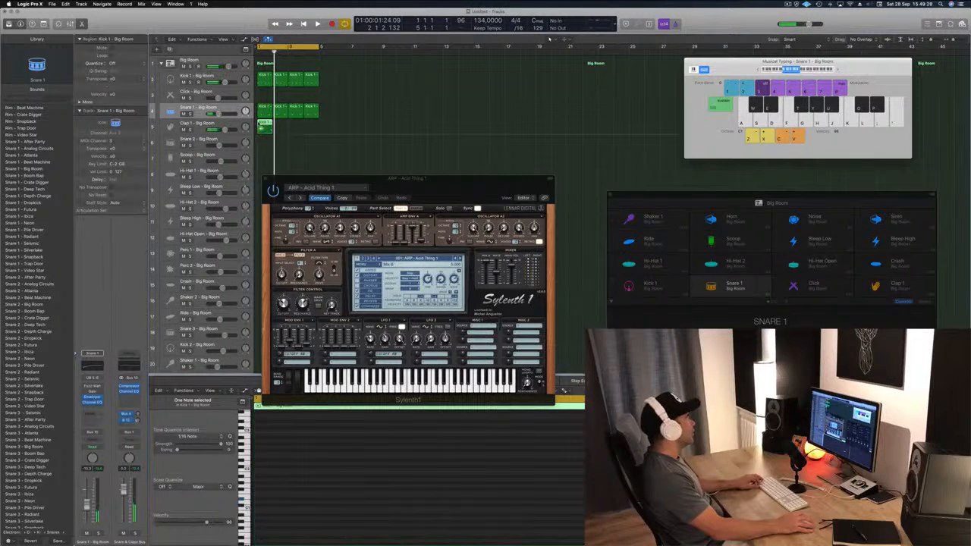
left_click_drag(265, 125, 296, 132)
left_click(266, 125, "shift")
Step: Copy the first kick region to bar 1 of the Hi-Hat 1 track and transpose its four notes up six semitones
left_click_drag(264, 86, 267, 178)
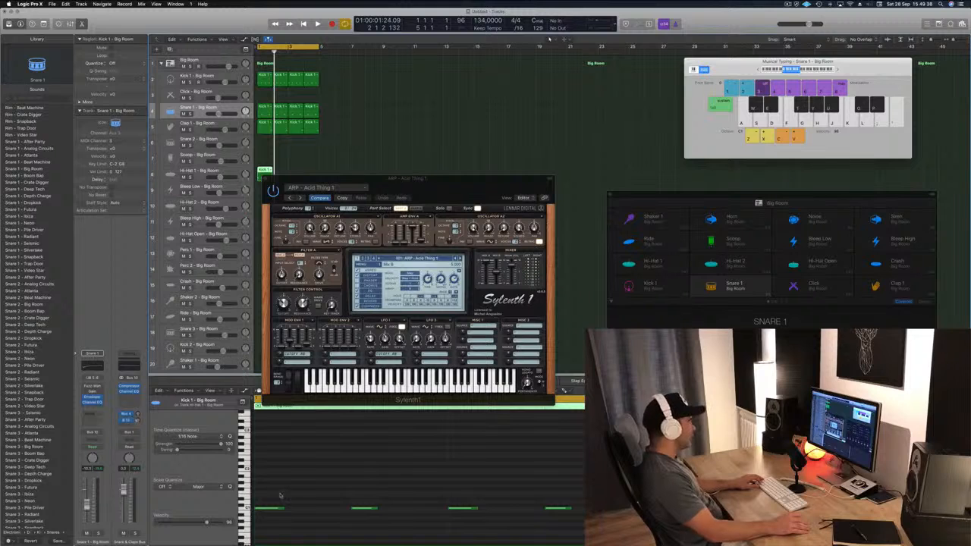
left_click_drag(279, 495, 570, 525)
key("alt+Up")
key("alt+Up")
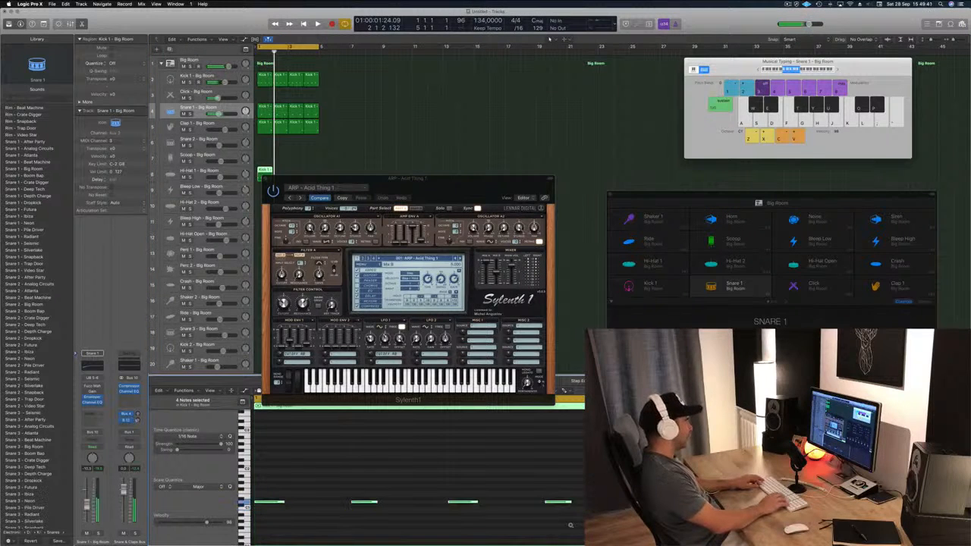
key("alt+Up")
key("alt+Up")
key("alt+Up")
key("alt+Up")
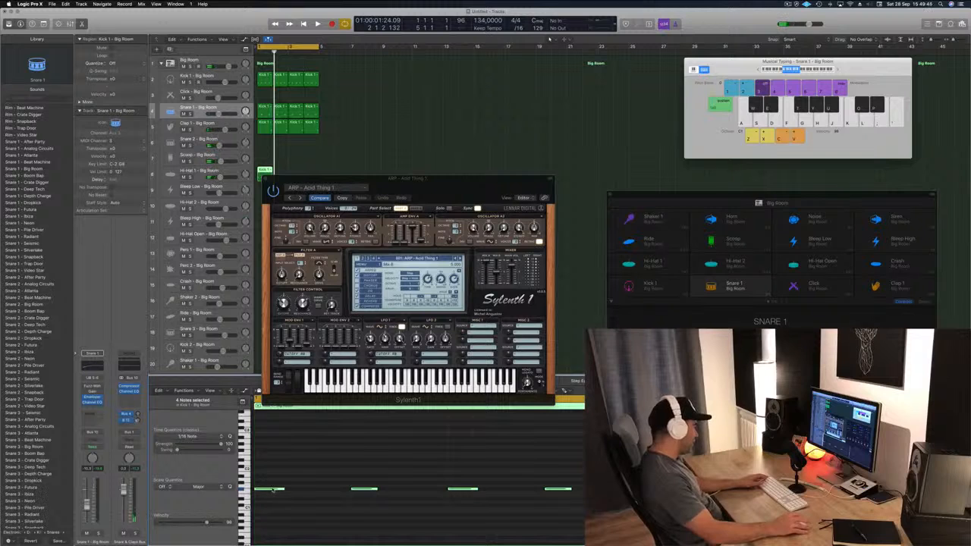
Step: Shift all four hi-hat notes half a beat later and audition the loop
left_click_drag(273, 490, 322, 491)
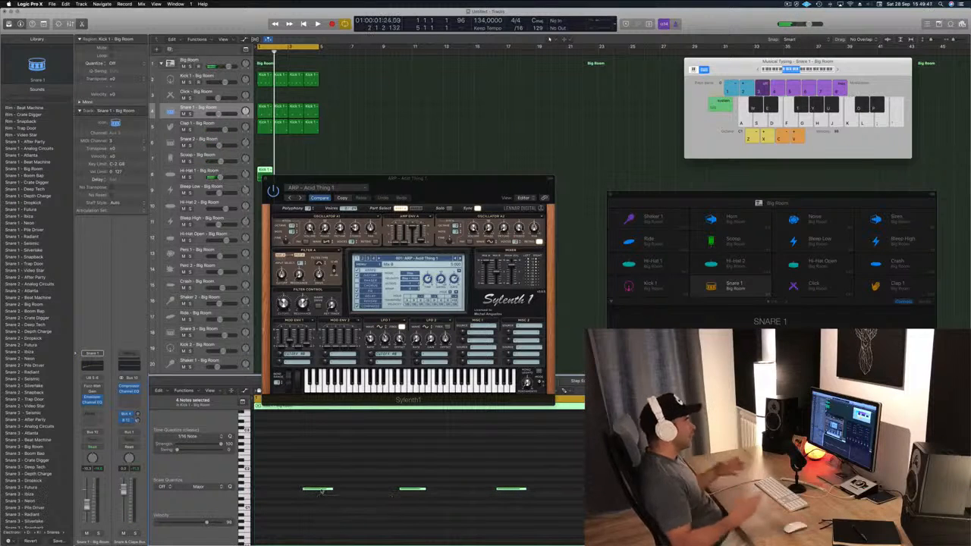
key("space")
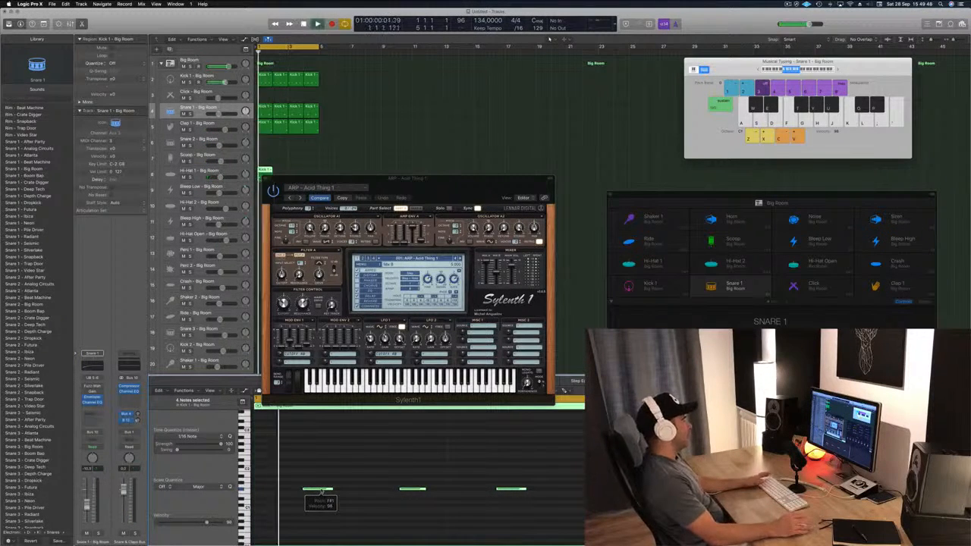
Step: Move the Sylenth1 window away from the arrangement and copy the Hi-Hat 1 region to bars 2, 3 and 4
left_click_drag(354, 182, 545, 179)
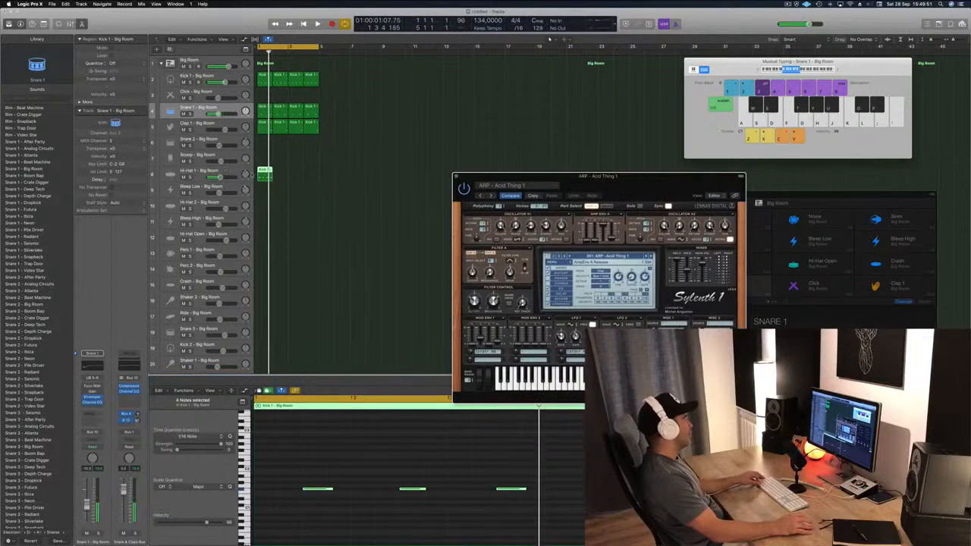
left_click_drag(264, 173, 293, 177)
left_click(270, 174)
key("space")
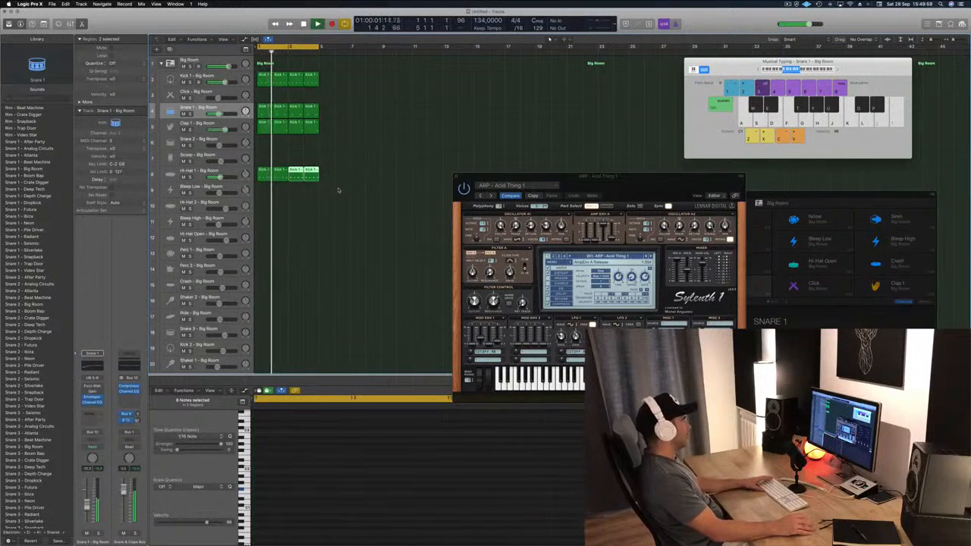
Step: Lower the Hi-Hat 1 track's volume to about -11.8 dB while auditioning the loop
left_click(339, 191)
left_click(221, 177)
key("space")
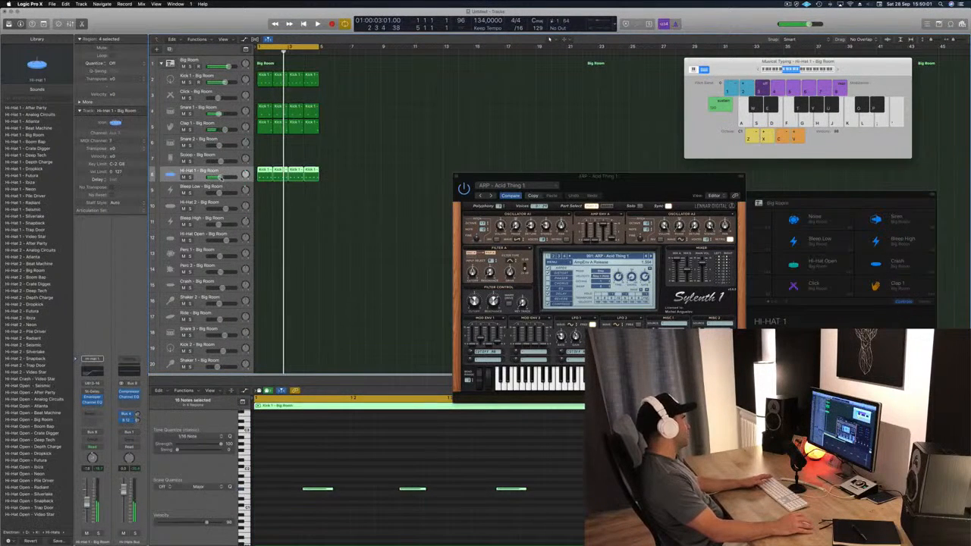
key("space")
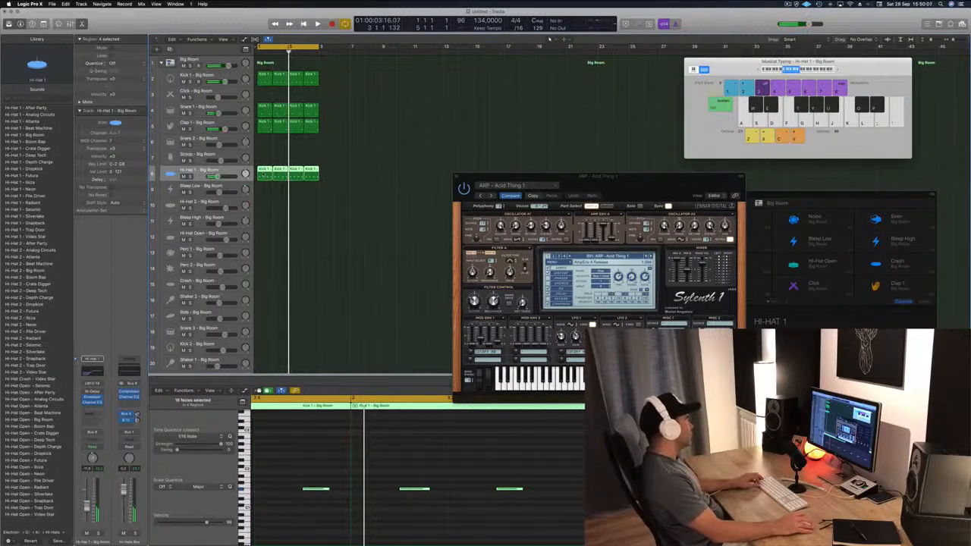
Step: Copy the bar 1 region of the Hi-Hat 1 track to bar 1 of the Ride track
left_click(264, 172)
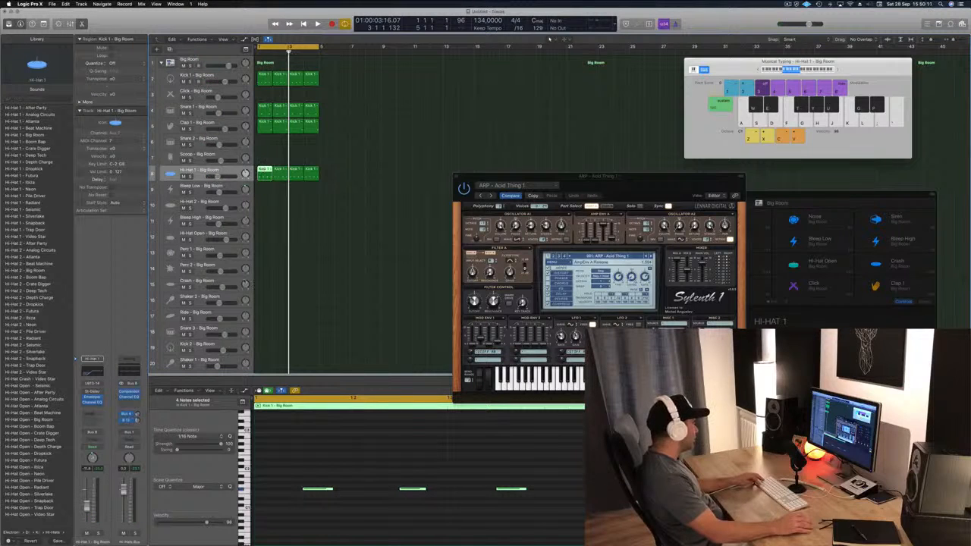
scroll(254, 141, "down", 1)
left_click_drag(265, 166, 265, 311)
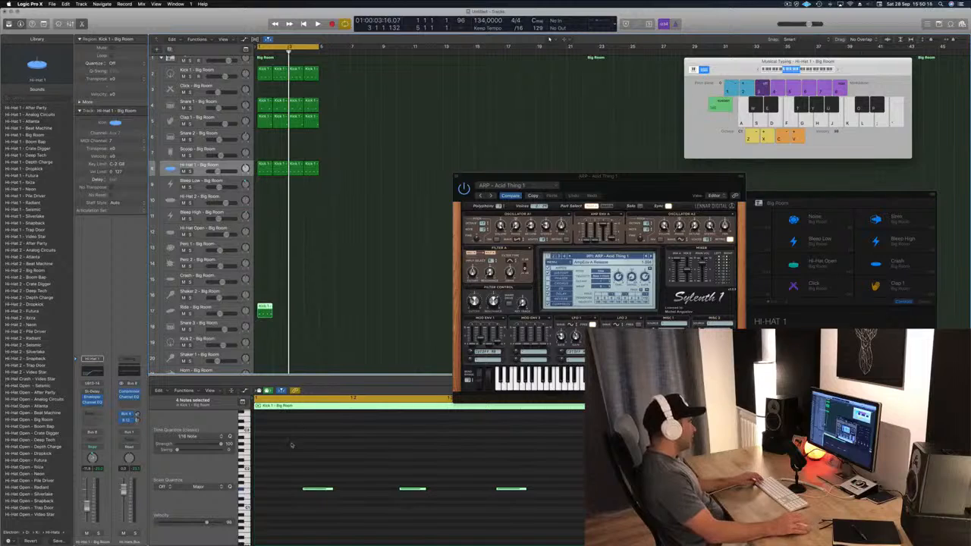
Step: Move all four ride notes half a beat earlier onto the beats and transpose them up nine semitones
left_click_drag(291, 445, 585, 511)
left_click_drag(291, 492, 271, 490)
key("alt+Up")
key("alt+Up")
key("alt+Up")
key("alt+Up")
key("alt+Up")
key("alt+Up")
key("alt+Up")
key("alt+Up")
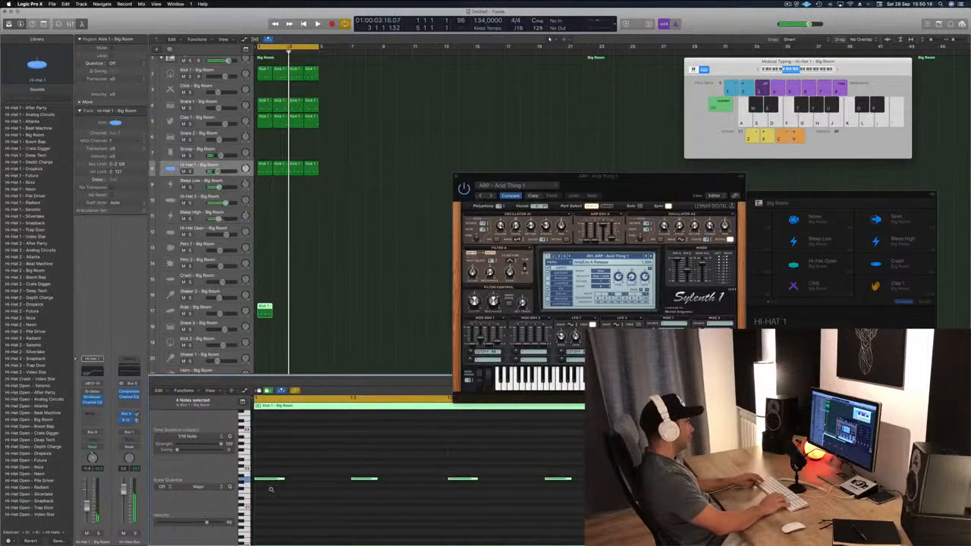
key("alt+Up")
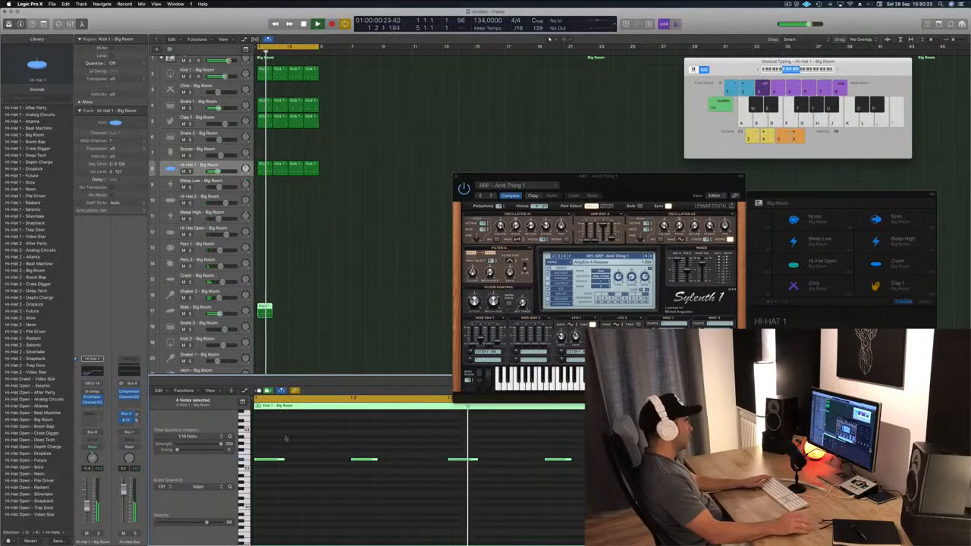
Step: Lower the Ride track's volume during playback and copy the ride region across bars 2 to 4
left_click_drag(218, 313, 219, 313)
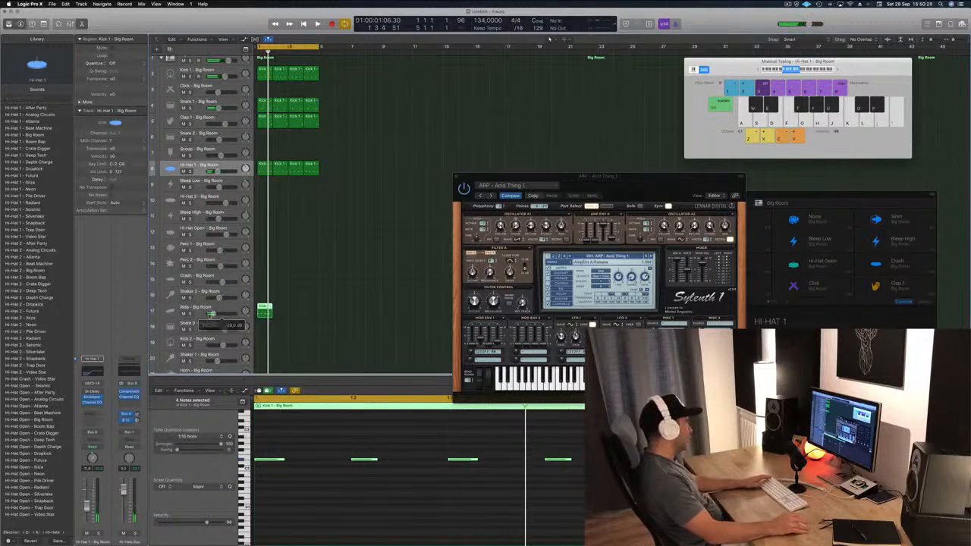
key("space")
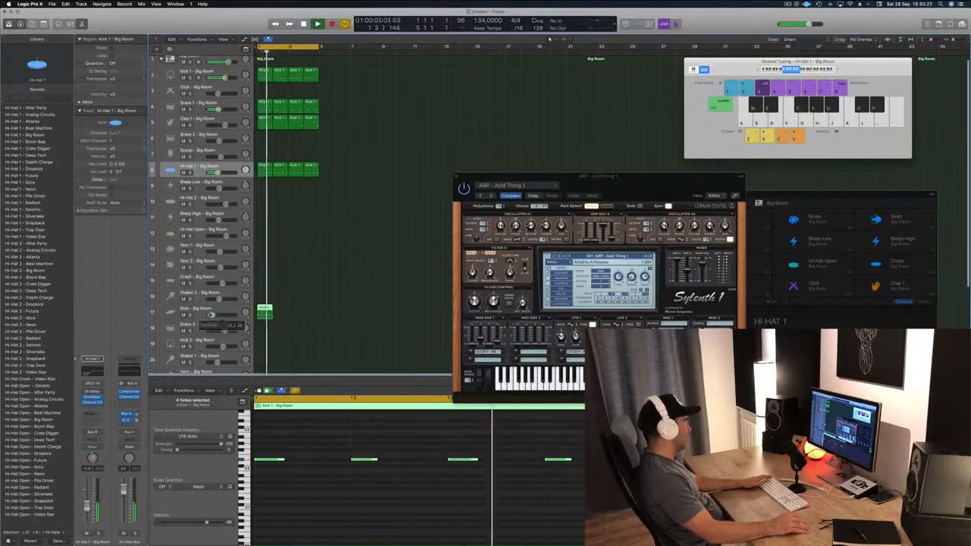
left_click_drag(261, 311, 282, 313)
Step: Copy the bar 1 ride region to bar 1 of the Shaker 2 track and transpose its four notes down one semitone
left_click_drag(317, 310, 265, 292)
key("space")
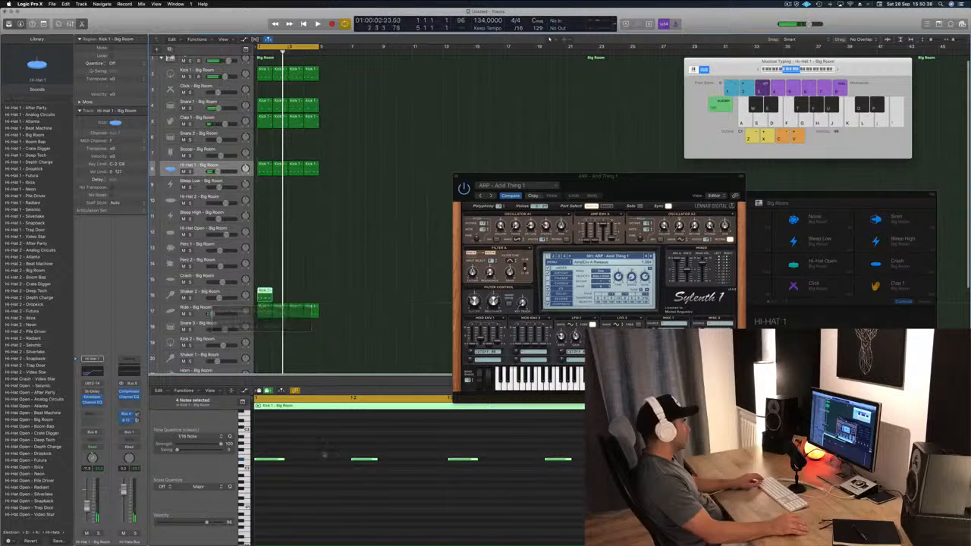
left_click_drag(276, 446, 585, 466)
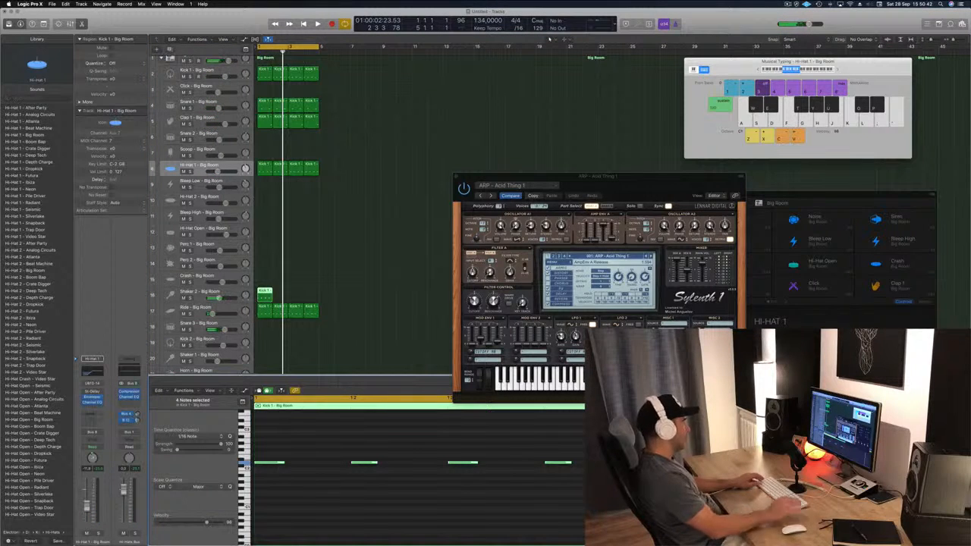
Step: Shift the four shaker notes half a beat after each beat and duplicate them one sixteenth note further on
left_click_drag(268, 465, 292, 465)
key("space")
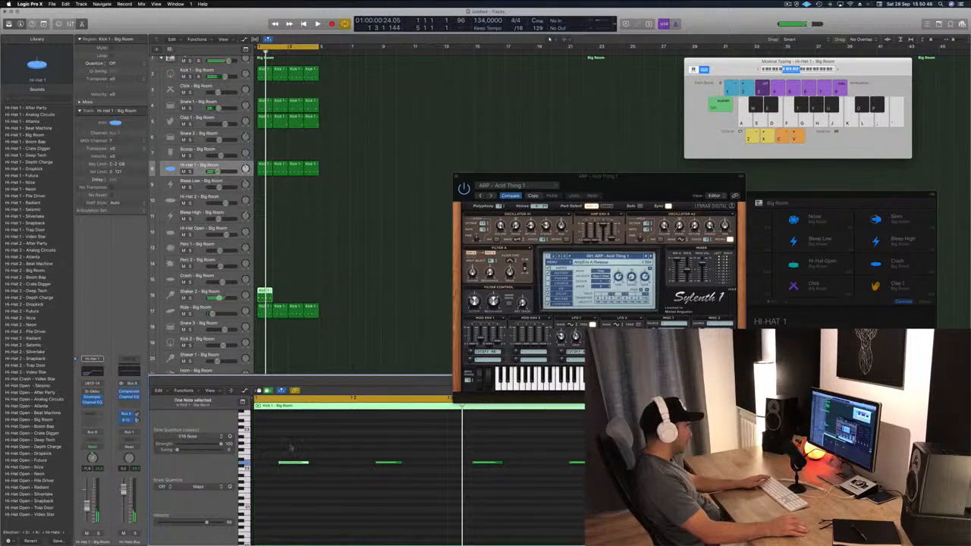
key("super+a")
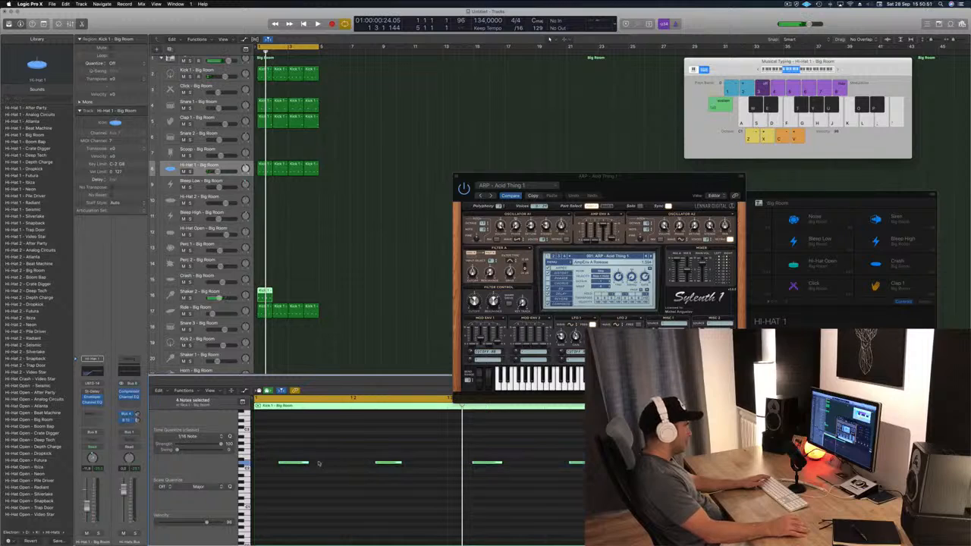
left_click_drag(300, 462, 338, 469)
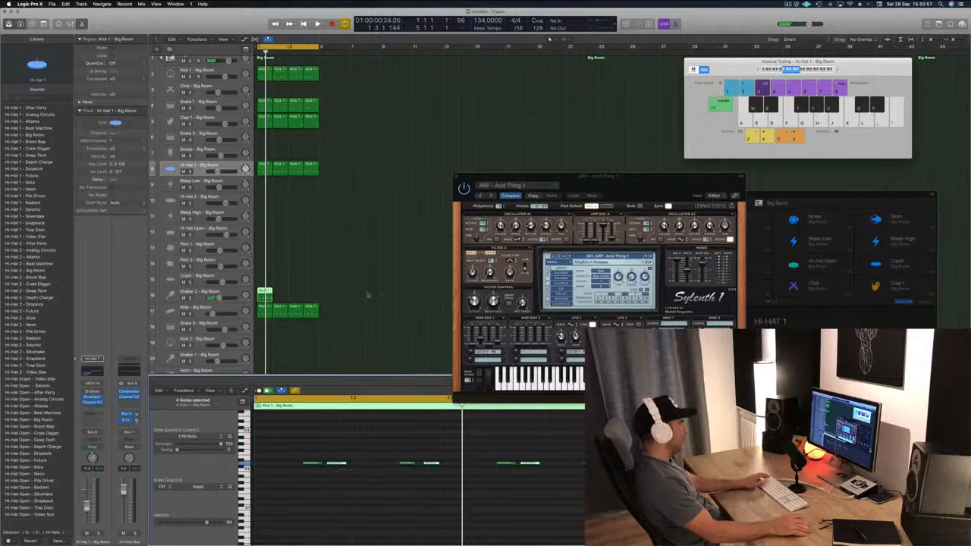
Step: Lower the Shaker 2 track's volume during playback and copy its region to bars 2, 3 and 4
key("space")
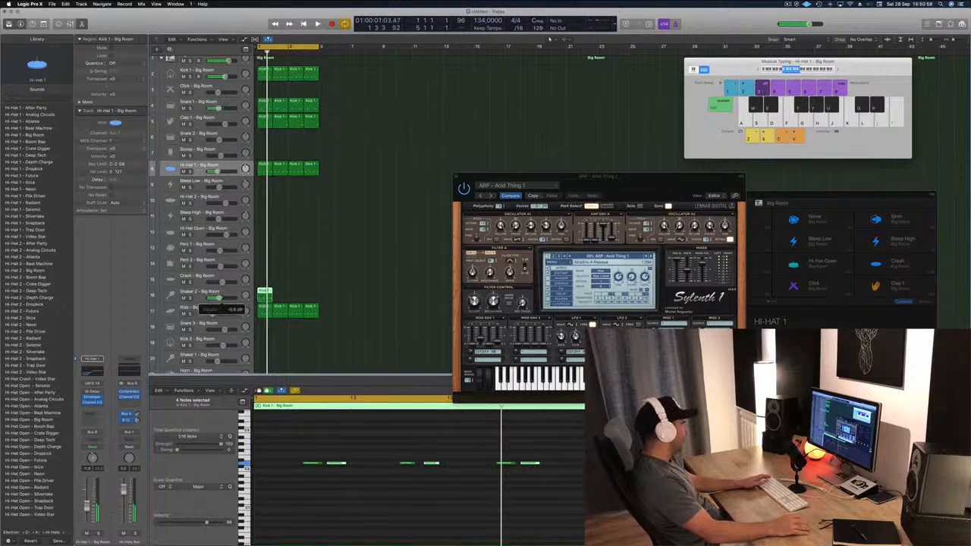
left_click_drag(218, 297, 214, 298)
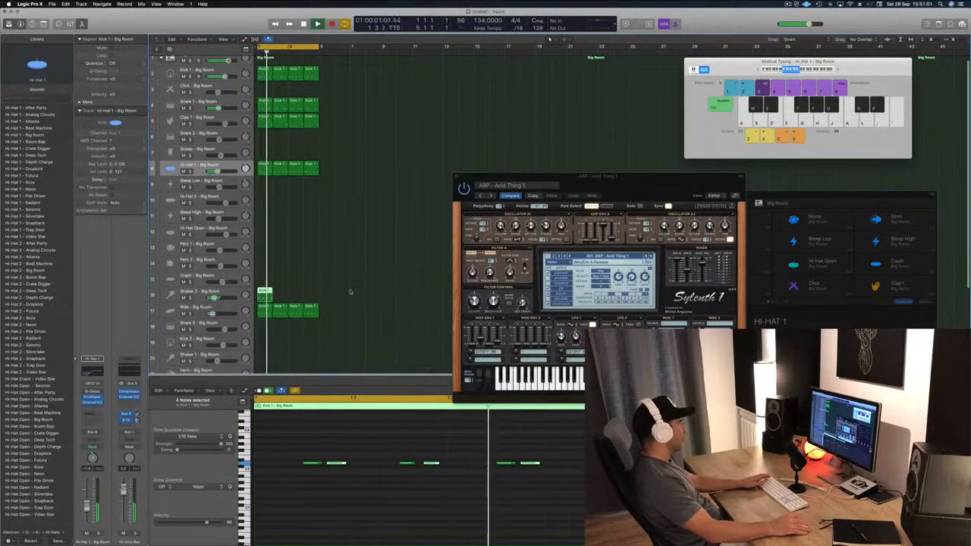
left_click(303, 294)
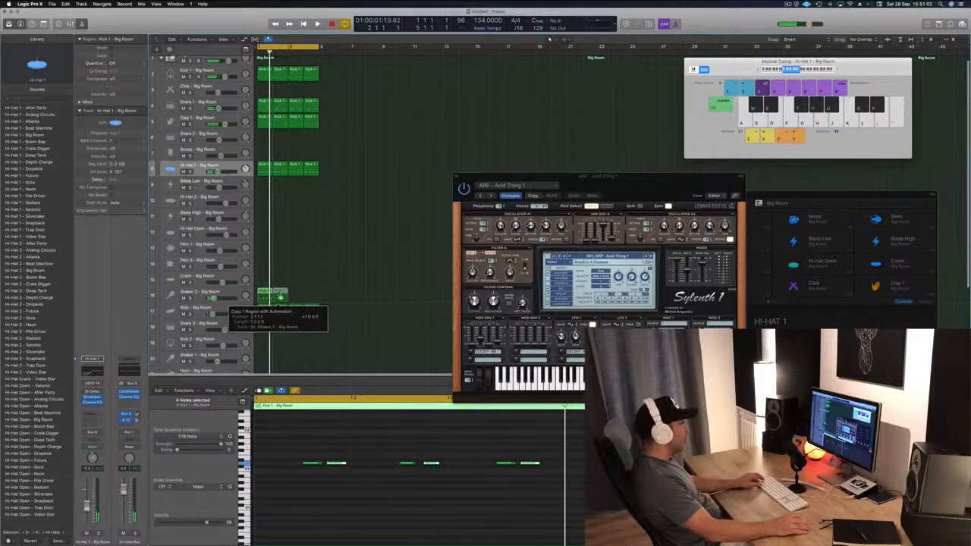
left_click_drag(272, 296, 303, 298)
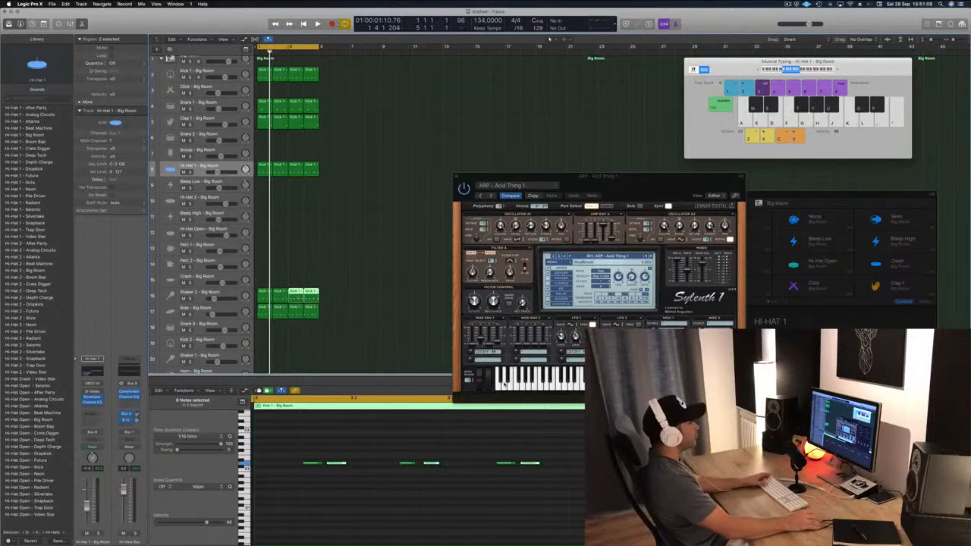
Step: Fine-tune the Ride track's volume during playback and close the Sylenth1 window
key("space")
left_click_drag(623, 185, 550, 131)
left_click_drag(212, 314, 210, 314)
mouse_move(555, 130)
left_mouse_down()
mouse_move(581, 134)
mouse_move(566, 129)
left_mouse_up()
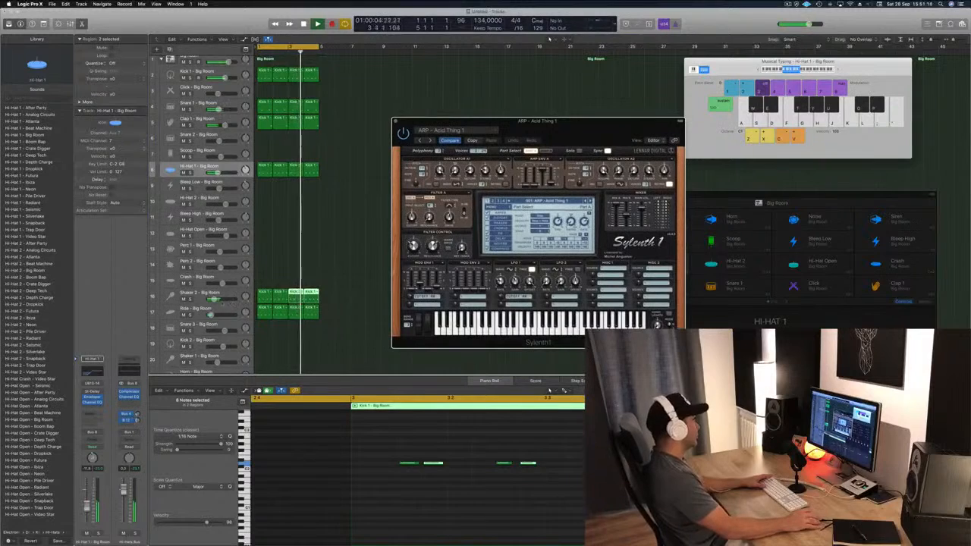
left_click_drag(210, 315, 211, 315)
left_click(352, 282)
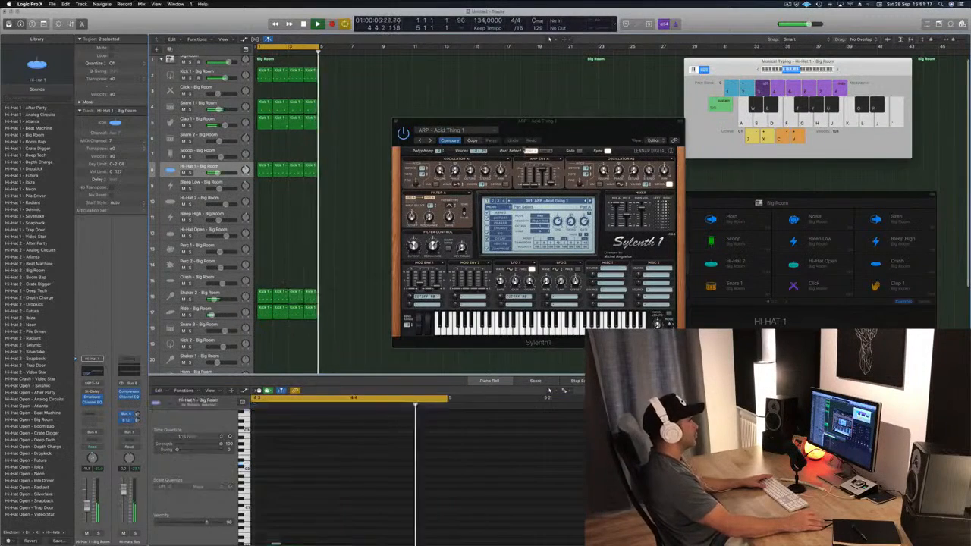
left_click_drag(599, 126, 566, 130)
left_click(365, 126)
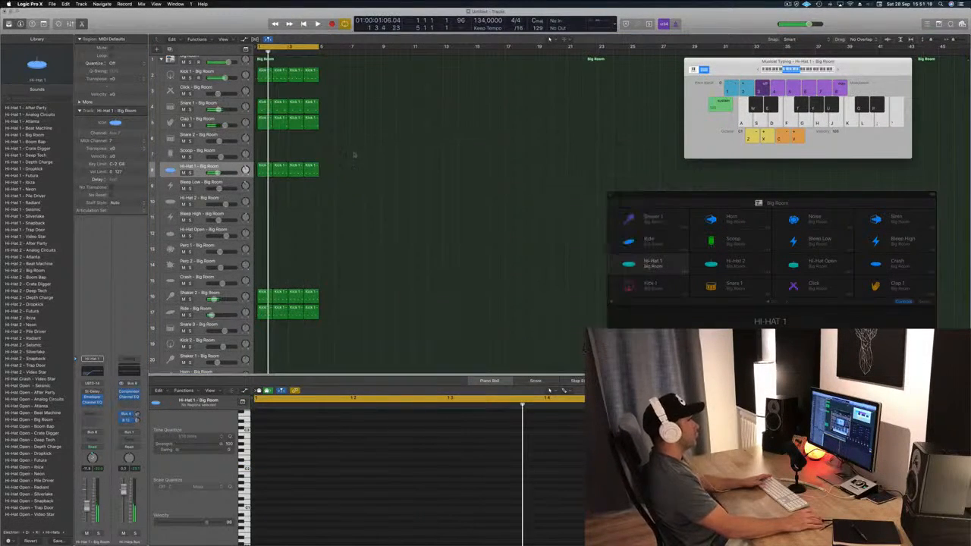
Step: Select the Kick 1 track and play back the four-bar drum groove
scroll(243, 100, "up", 1)
left_click(239, 79)
key("space")
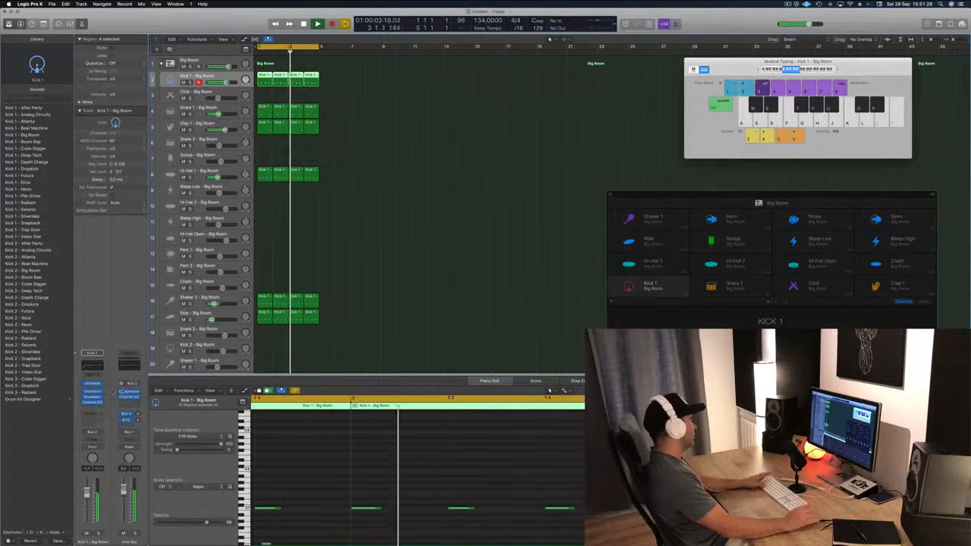
key("space")
left_click(442, 249)
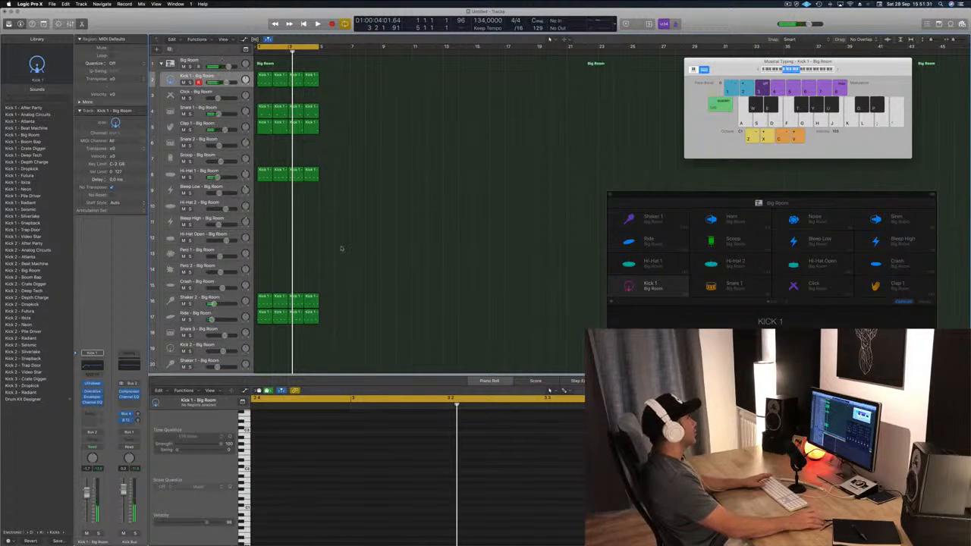
Step: Lower the ARP - Acid Thing 1 track's volume during playback and open its Sylenth1 instrument
scroll(342, 249, "down", 8)
left_click(215, 351)
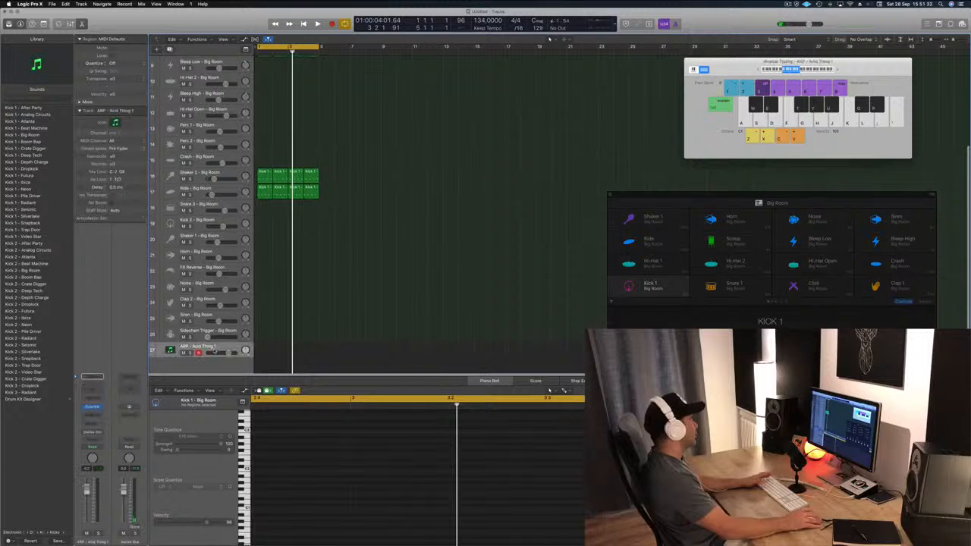
key("space")
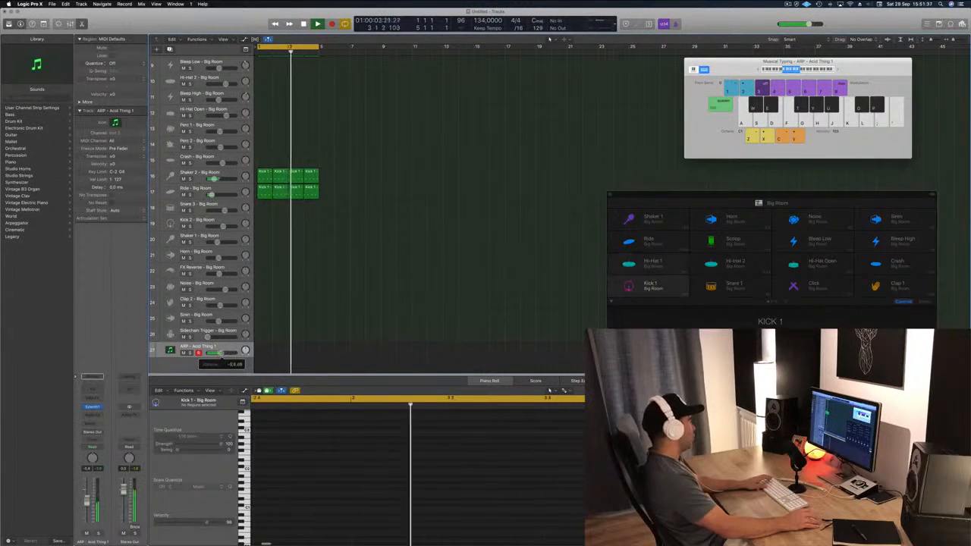
left_click(92, 407)
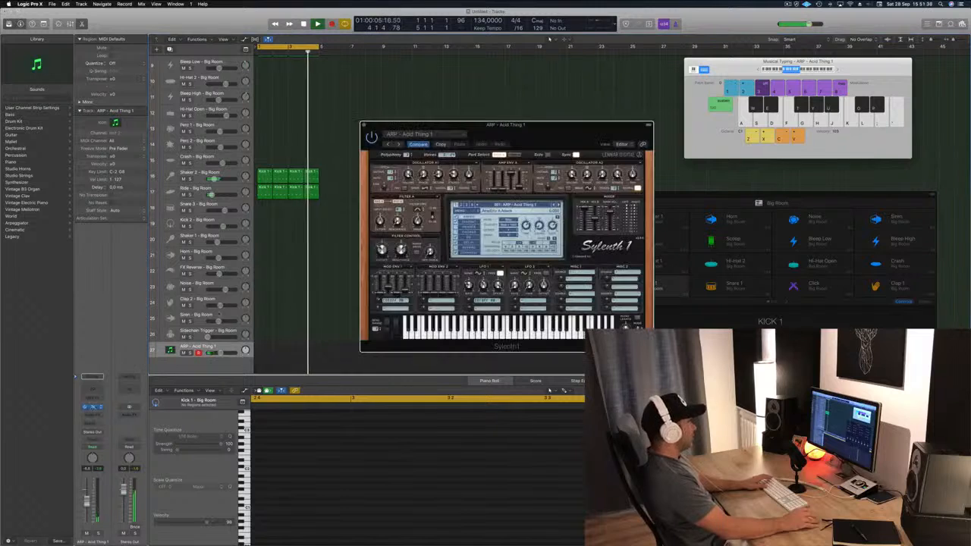
left_click(445, 135)
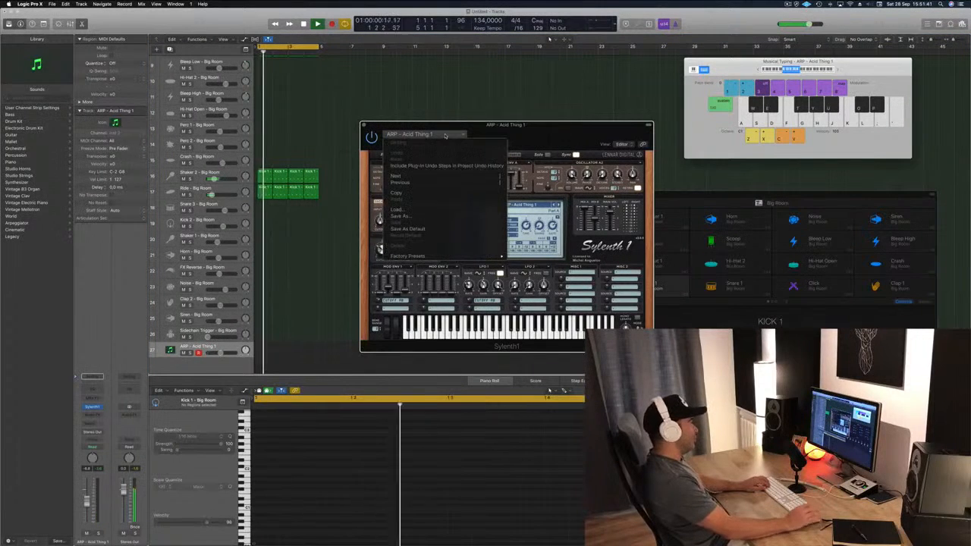
left_click(443, 162)
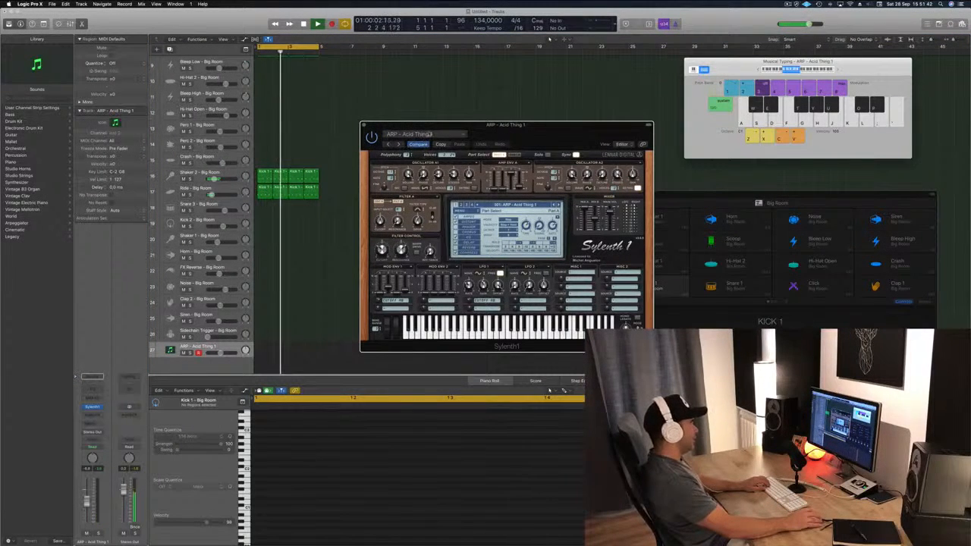
left_click(430, 135)
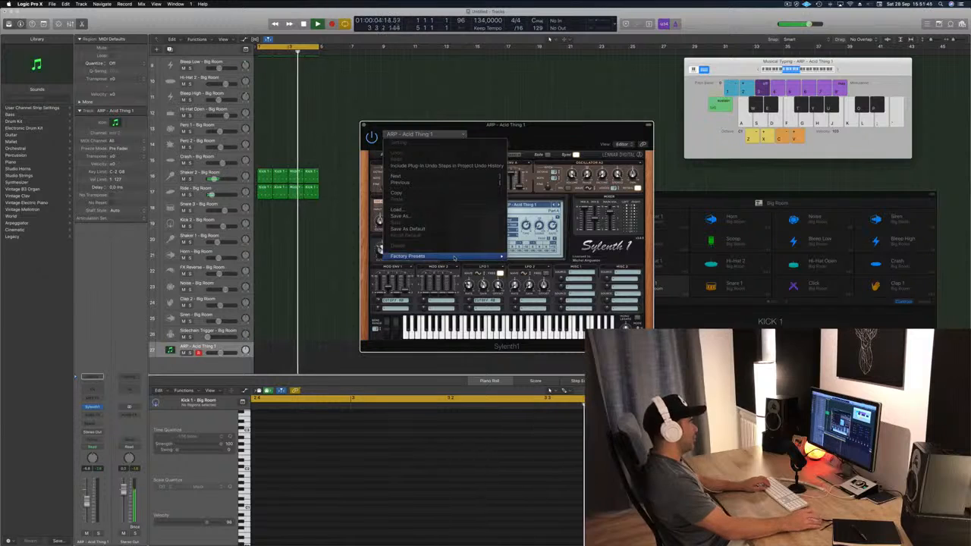
mouse_move(454, 258)
left_click(615, 131)
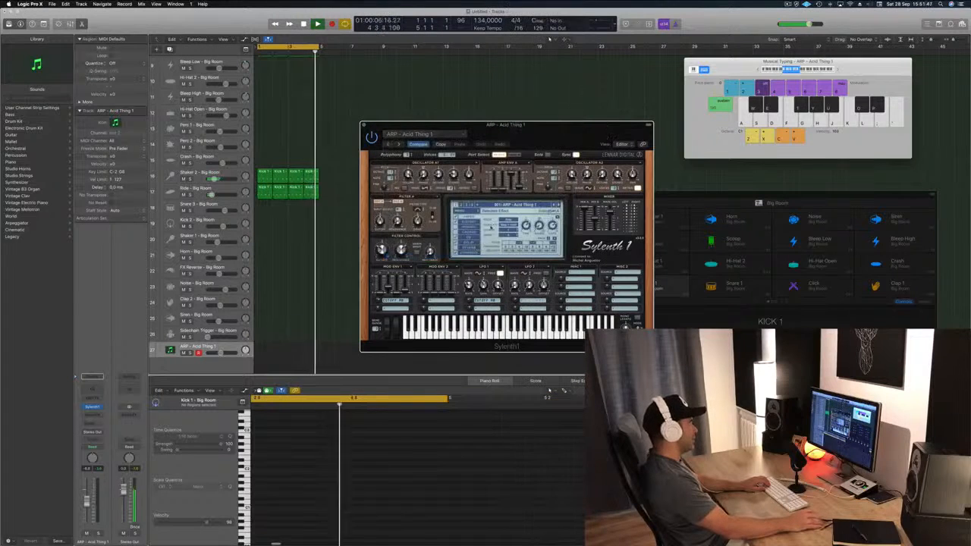
Step: Audition Sylenth1 bass presets over the groove, starting from BASS - Acid Bass, and settle on BASS - D-Bass
left_click(509, 205)
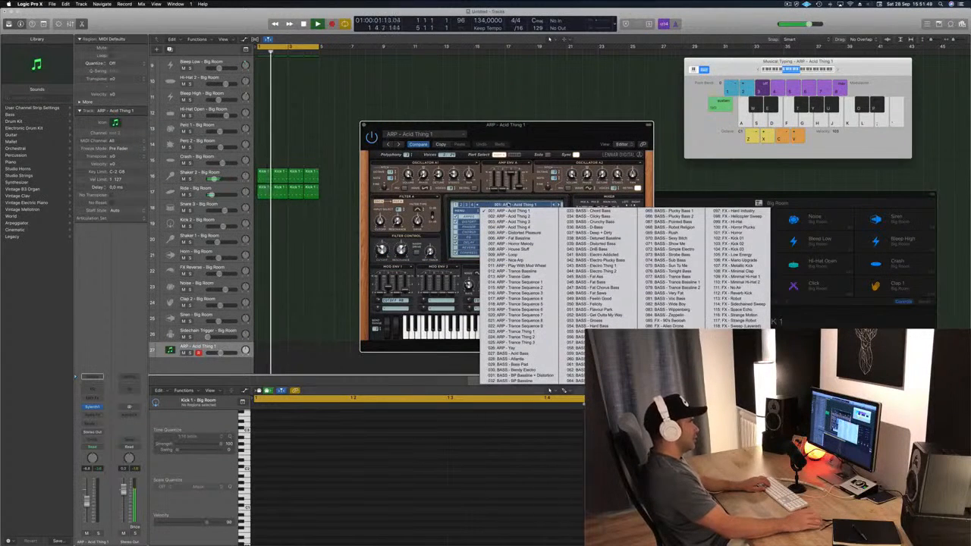
left_click(519, 354)
key("d")
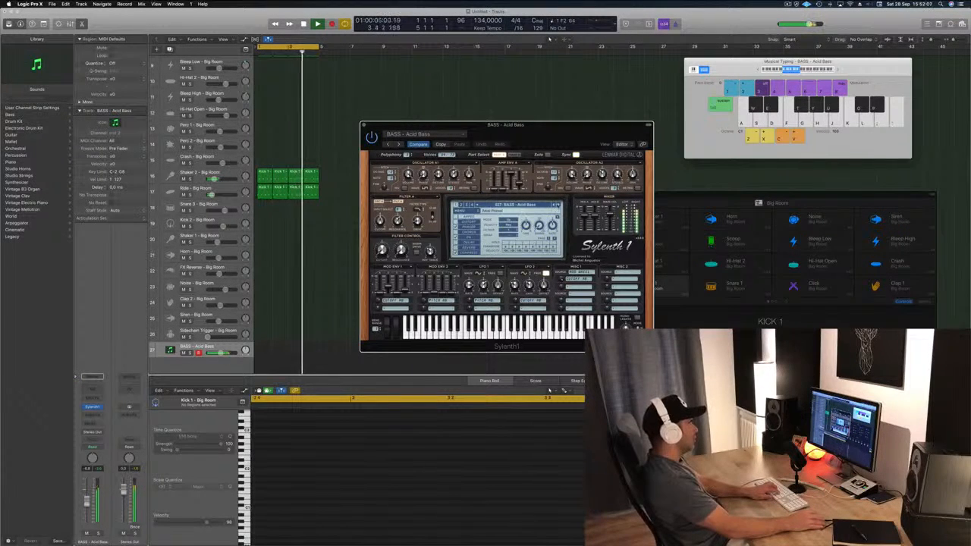
left_click(556, 204)
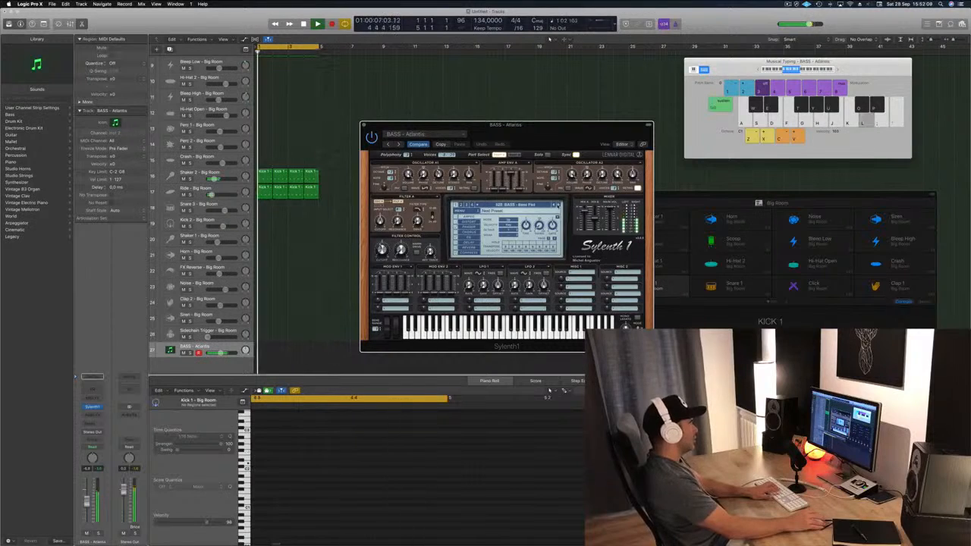
left_click(556, 205)
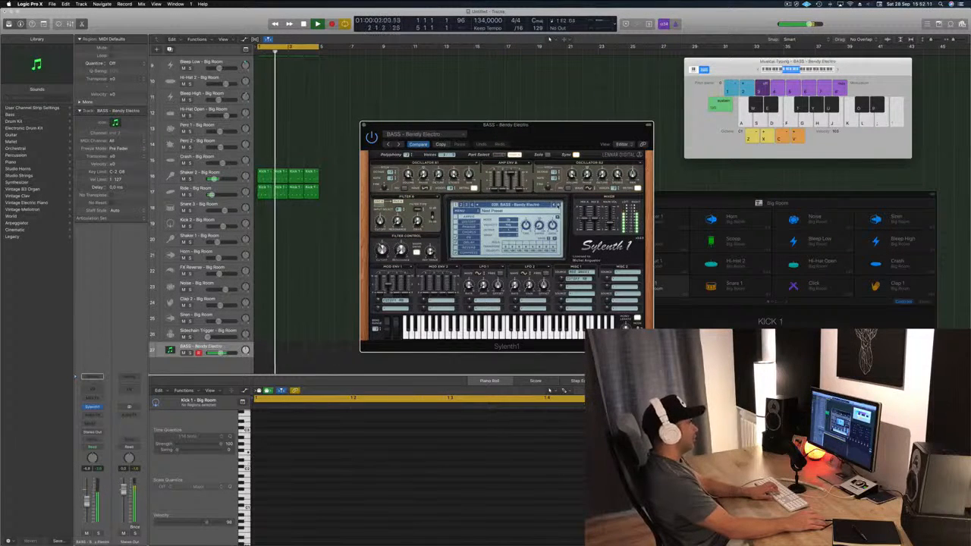
left_click(555, 205)
left_click(556, 205)
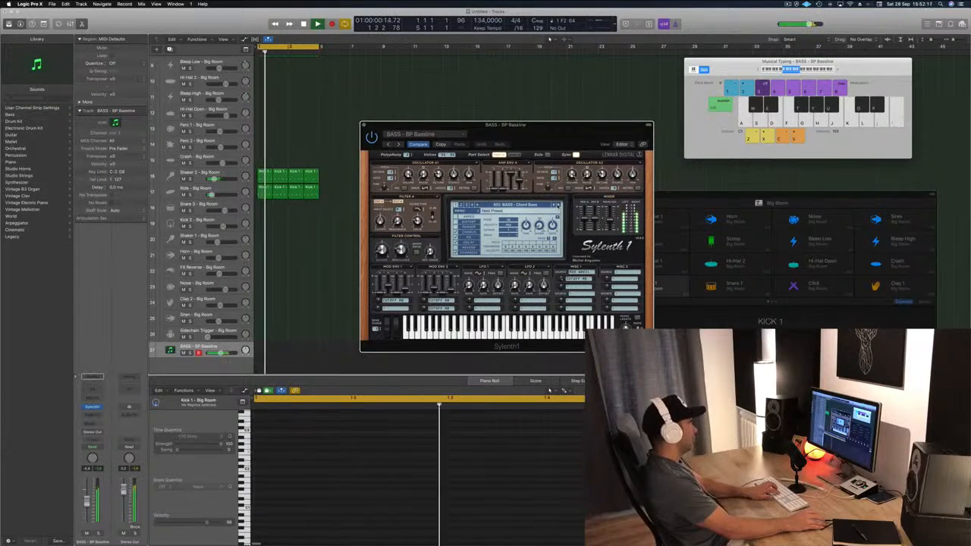
left_click(556, 204)
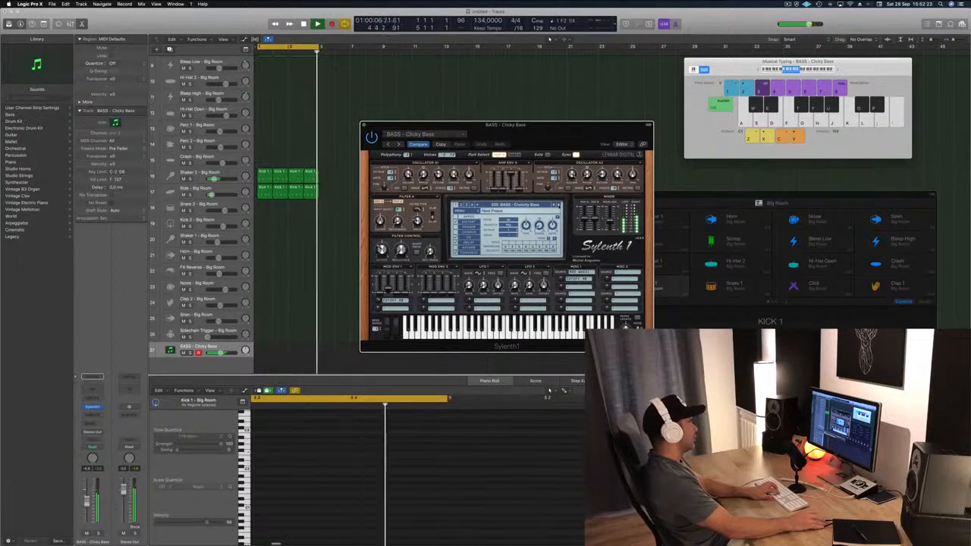
left_click(558, 206)
key("l")
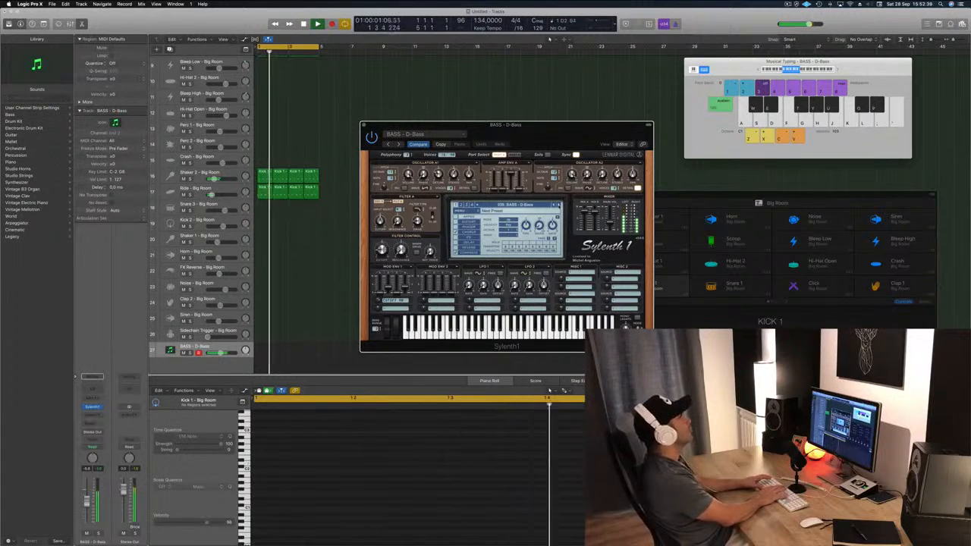
Step: Record a rhythmic bass line on a single repeated D note on the D-Bass track over the looping groove
key("r")
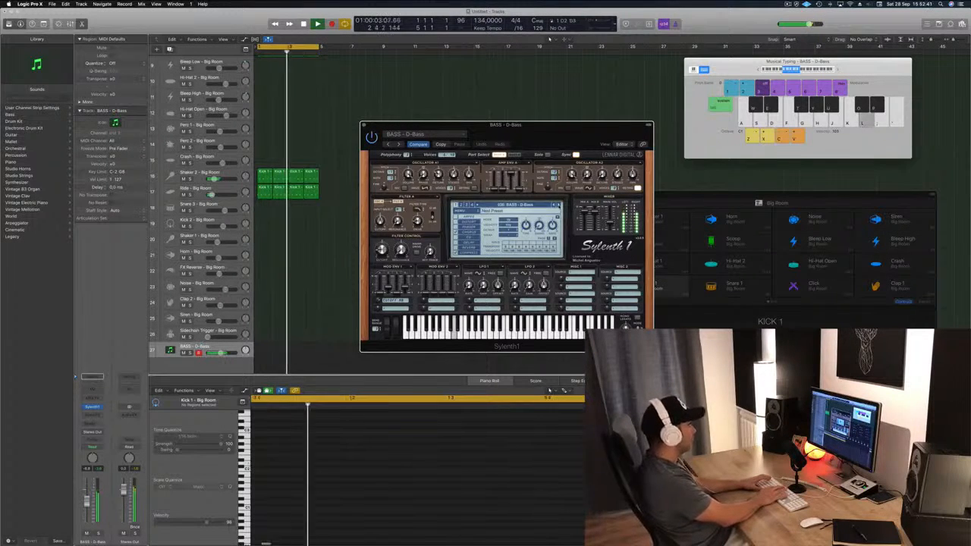
key("l")
key("l")
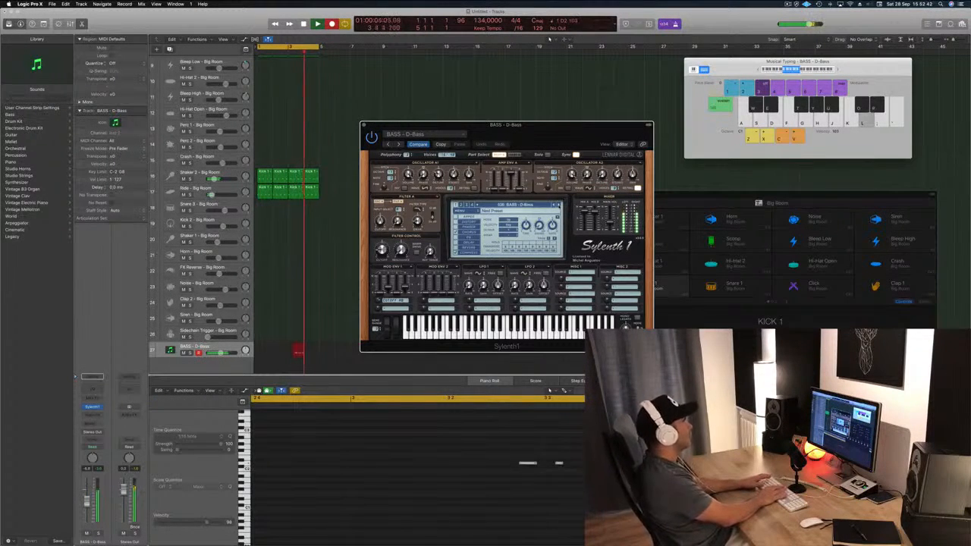
key("l")
key("l")
key("l")
key("l")
key("l")
key("l")
key("l")
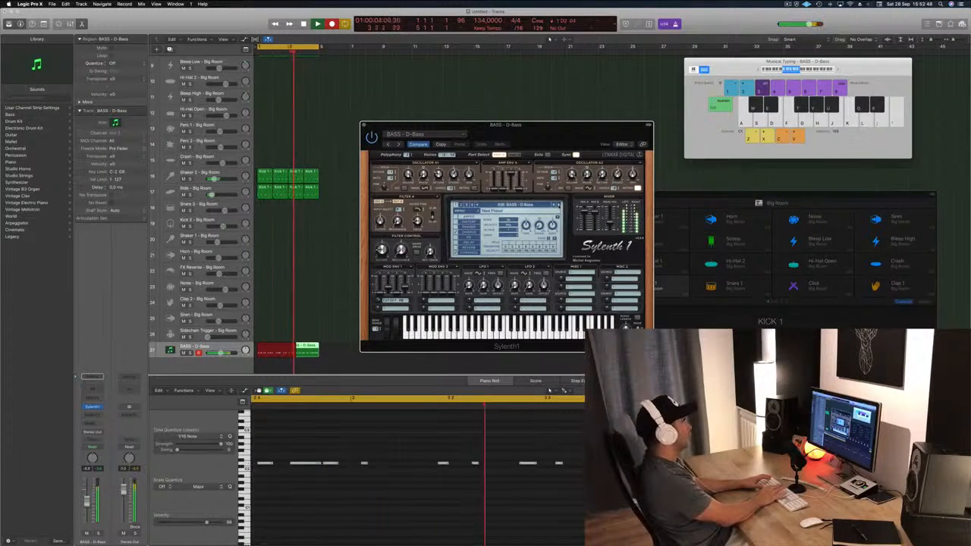
key("space")
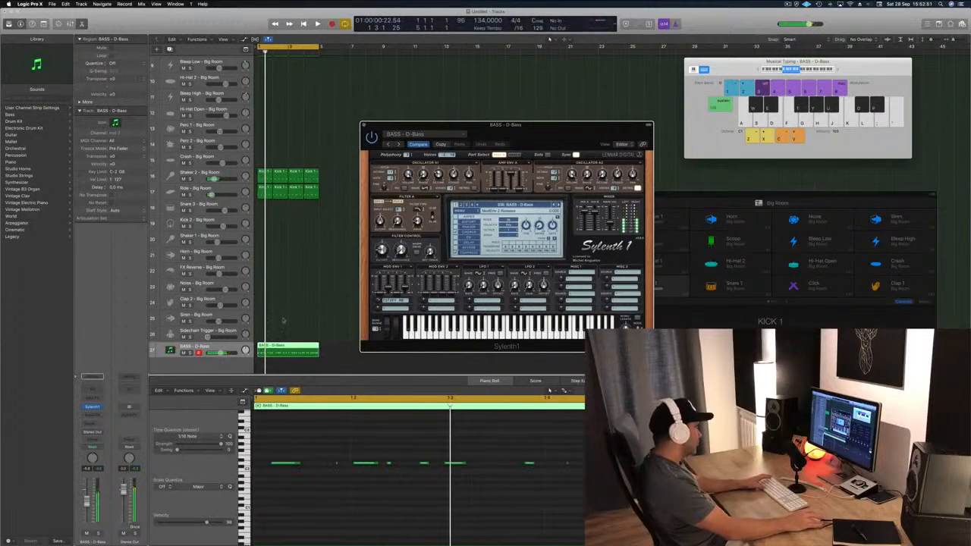
Step: Split the recorded bass region at bar 3, delete its first half and move the second half to bar 1
left_click(289, 348)
double_click(288, 347, "super")
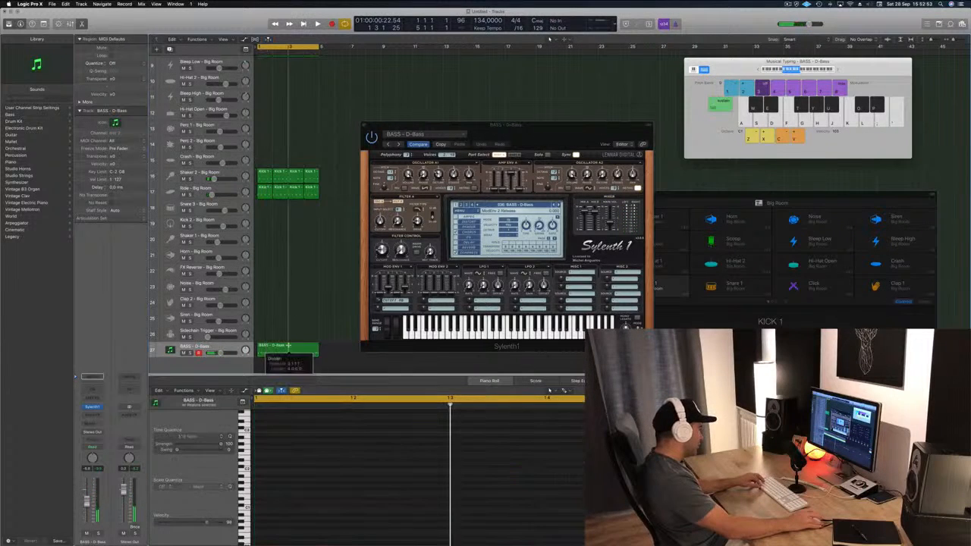
left_click(289, 367)
left_click(276, 350)
key("Delete")
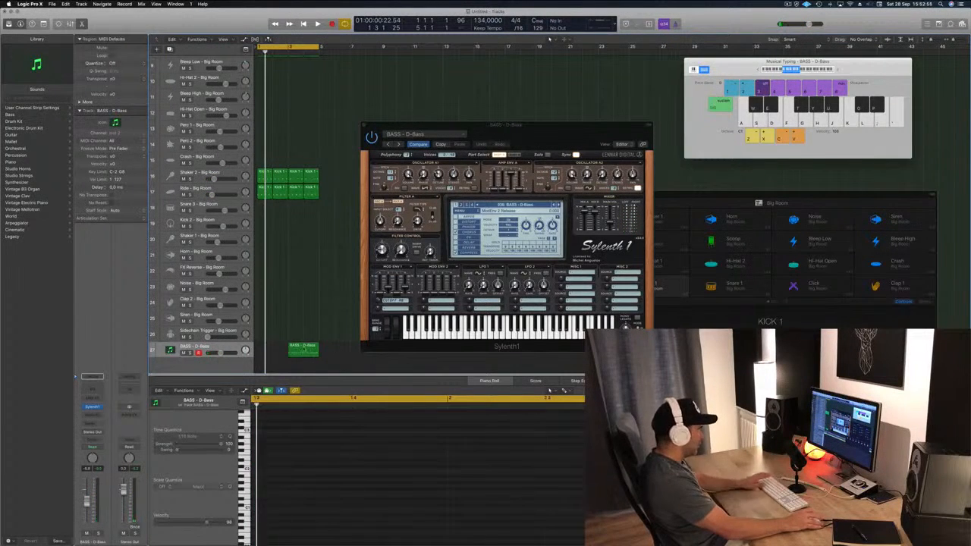
left_click_drag(303, 348, 273, 349)
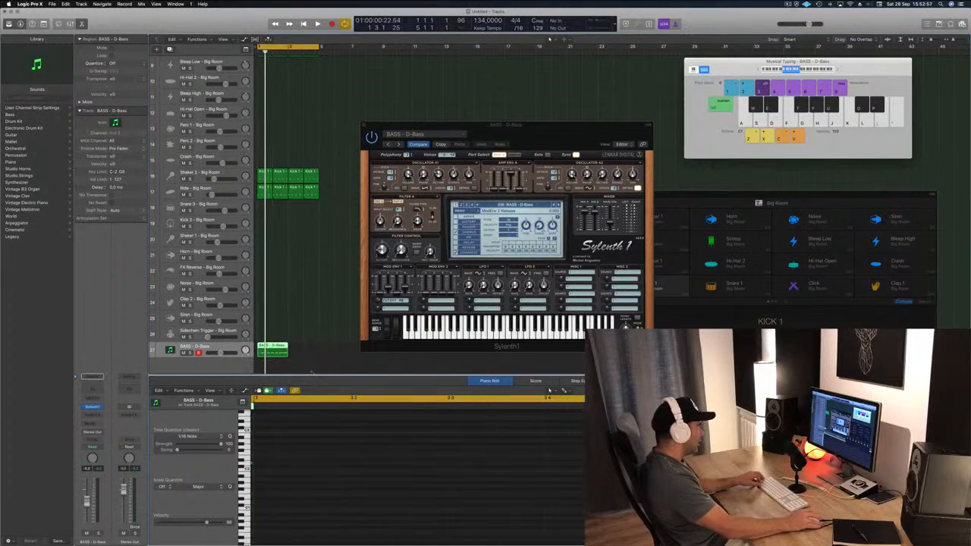
Step: Quantize all notes of the bass region to 1/16 notes and play back the result
left_click(273, 346)
left_click(327, 486)
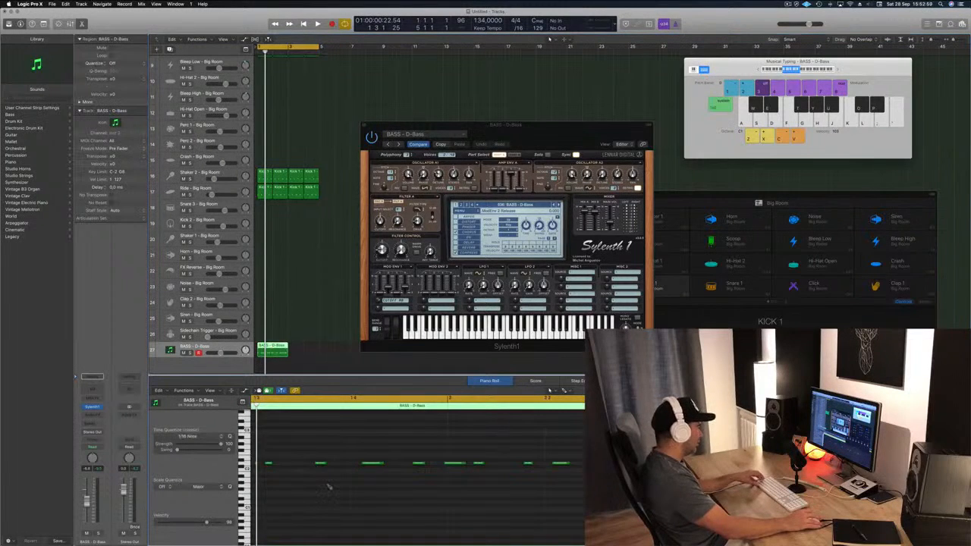
key("space")
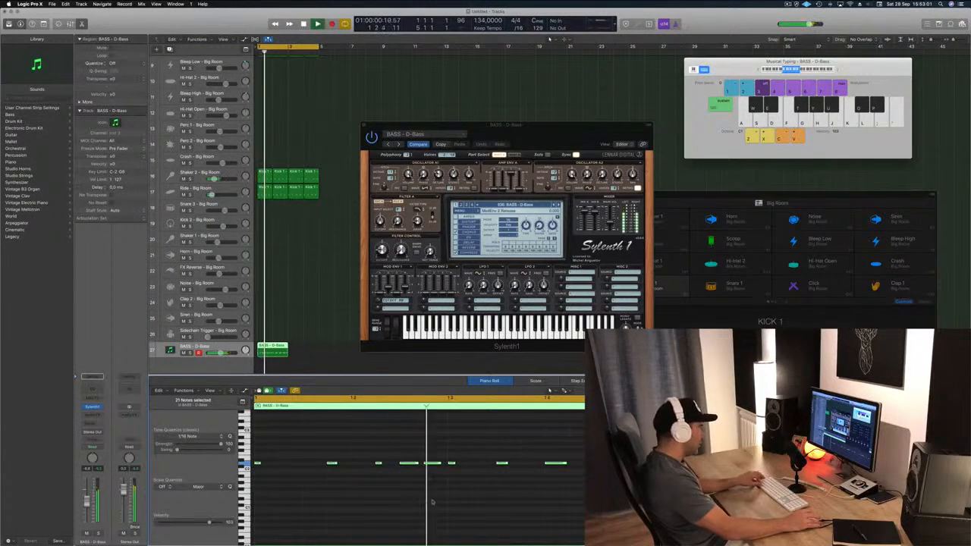
key("space")
Step: Clear the first two notes from the start of the bass region and listen to the pattern
left_click_drag(327, 474, 251, 455)
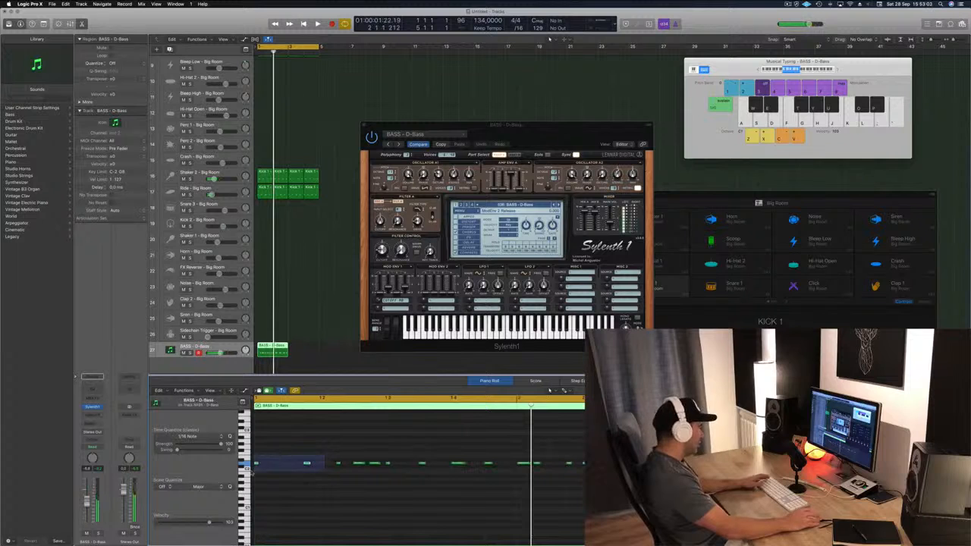
key("space")
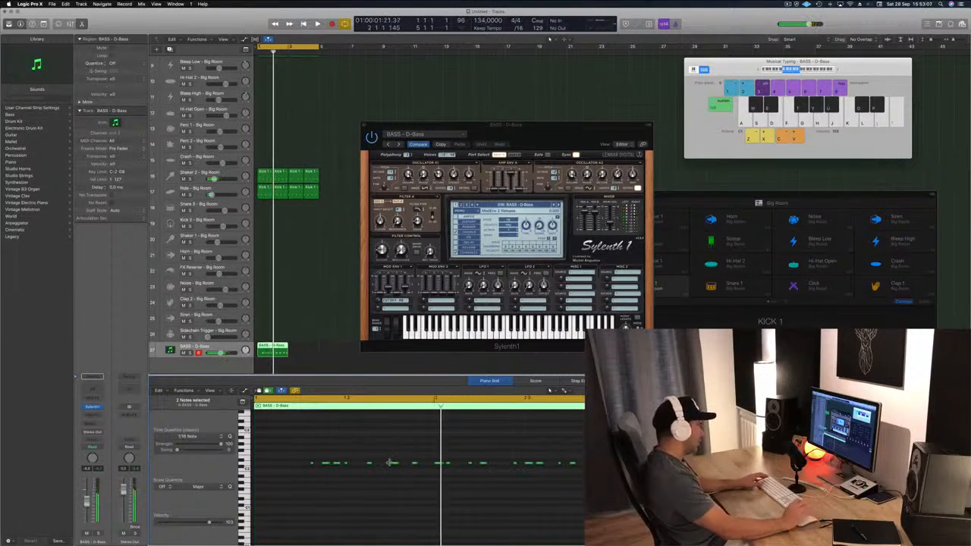
key("space")
key("space")
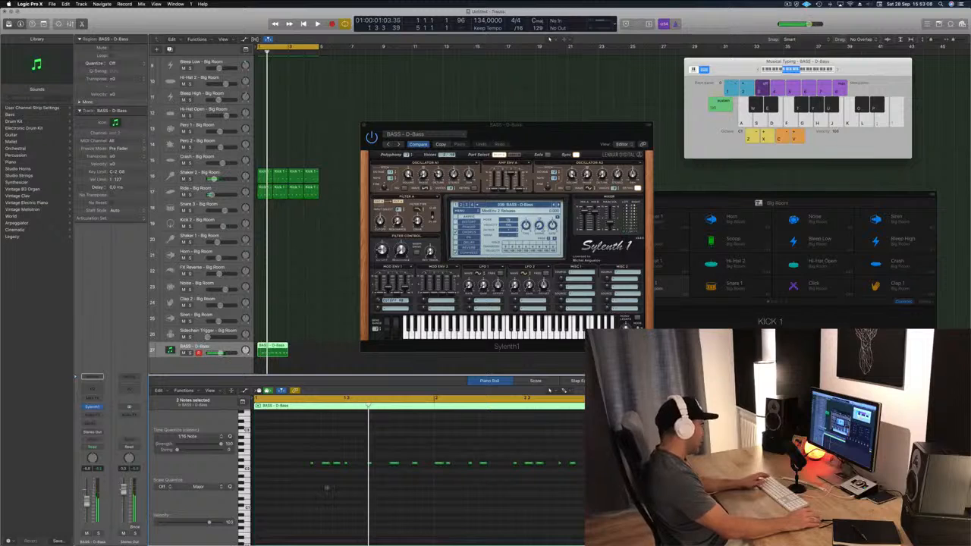
key("space")
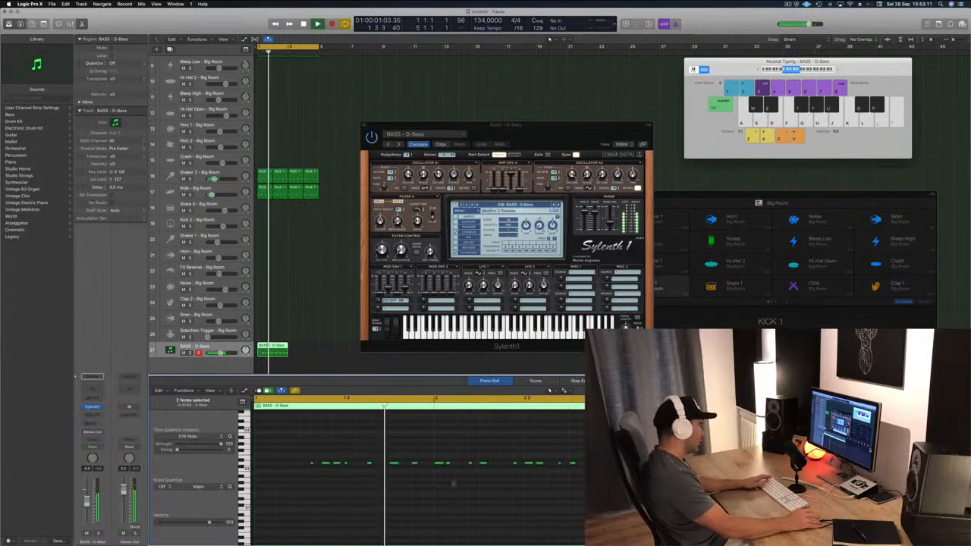
Step: Copy the three bass notes in beat 2 of bar 1 one beat earlier and play back the pattern
left_click_drag(292, 444, 386, 489)
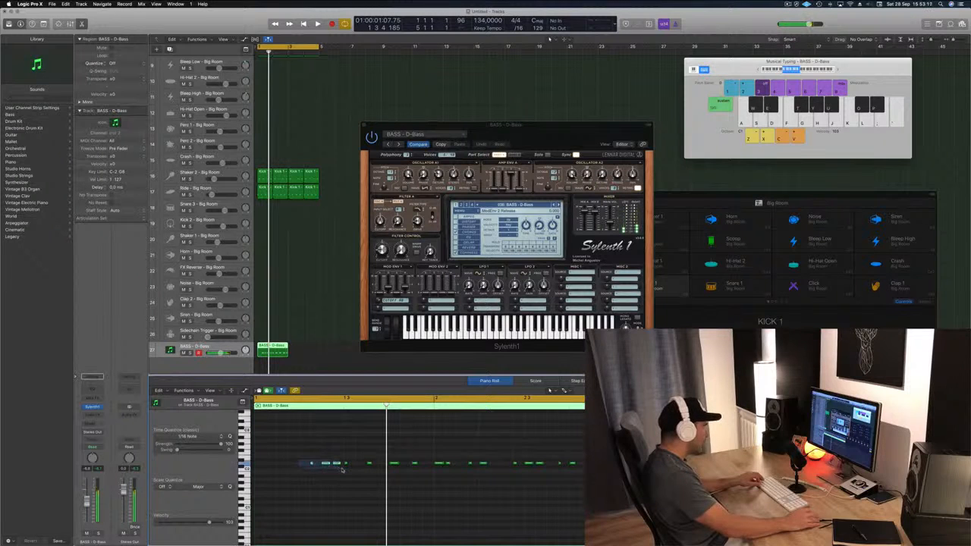
left_click_drag(311, 464, 260, 469)
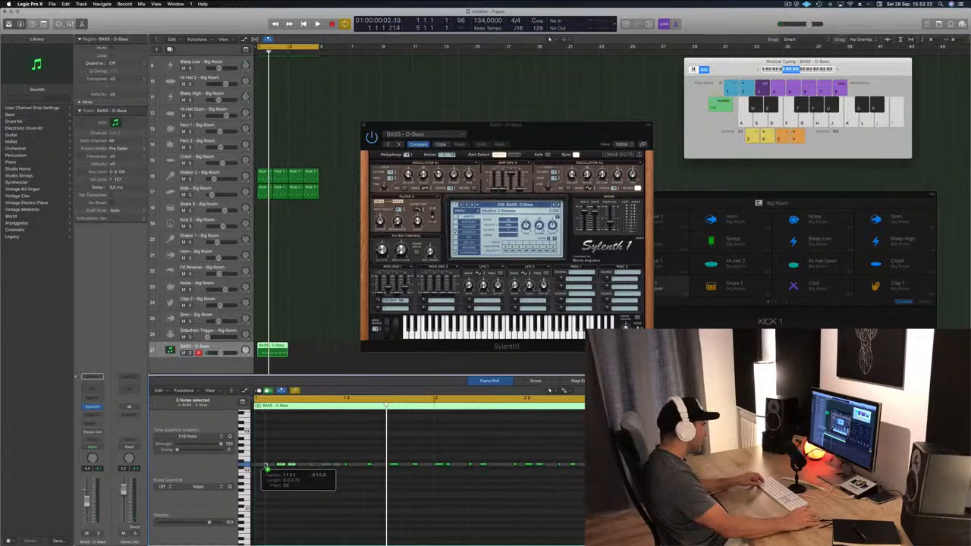
key("space")
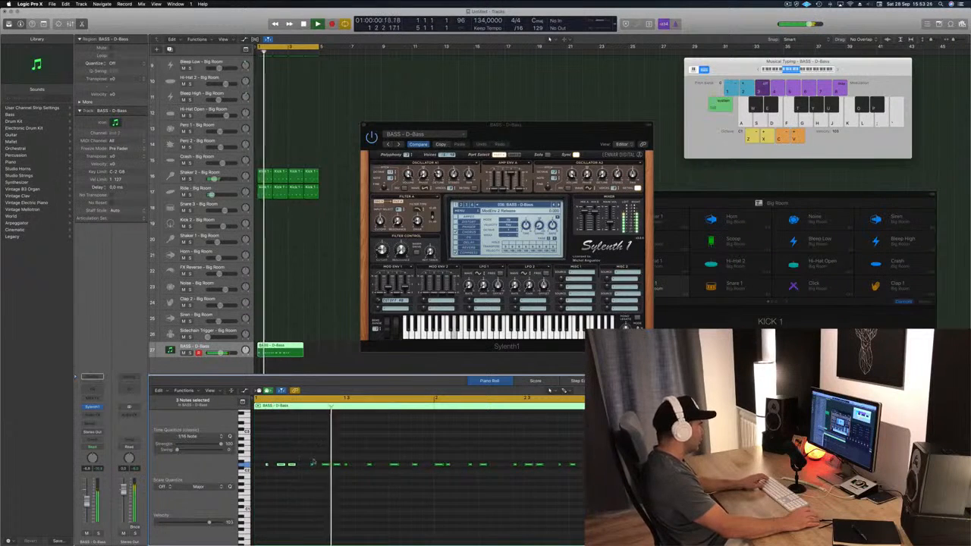
Step: Play back the bass pattern and delete all of its notes from beat 3 of bar 1 onward
scroll(321, 458, "down", 1)
key("space")
left_click_drag(326, 458, 599, 477)
key("space")
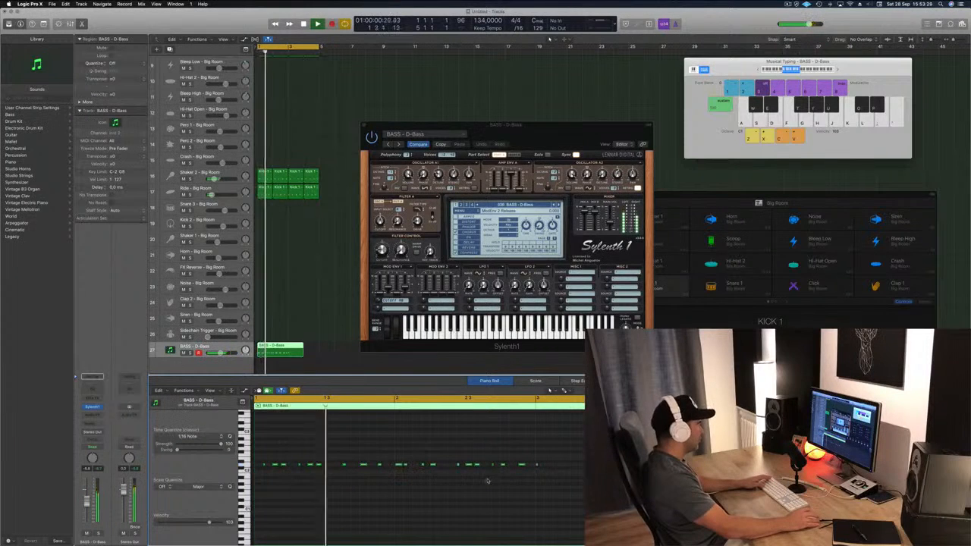
left_click(346, 437)
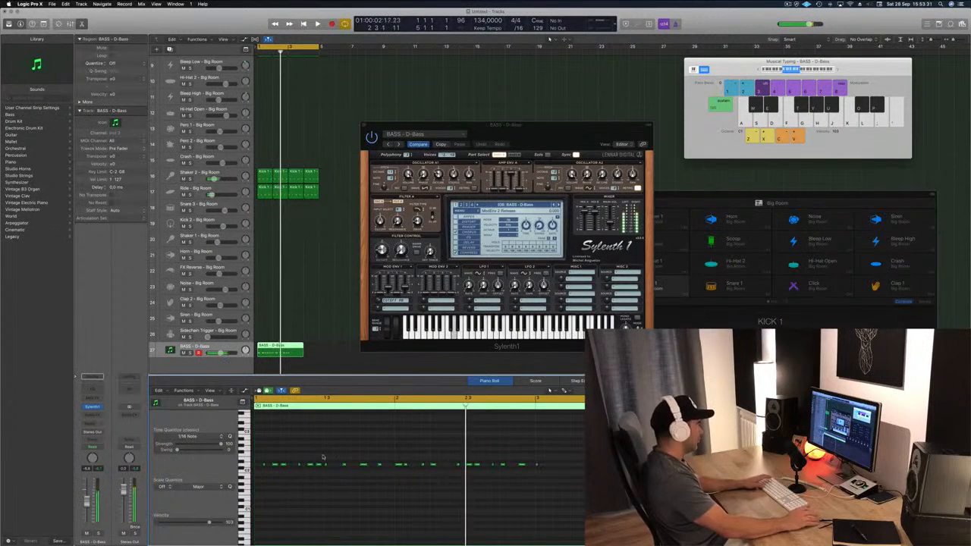
left_click_drag(323, 456, 536, 470)
key("Delete")
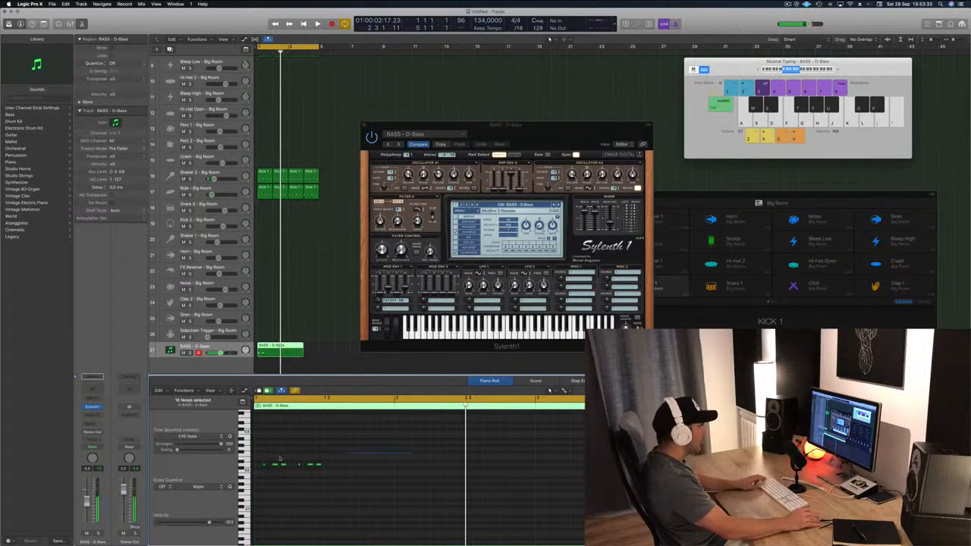
Step: Copy the six opening bass notes to beat 3 of bar 1, repeat the full bar into bars 2 and 3, and play the result
left_click_drag(280, 458, 345, 471)
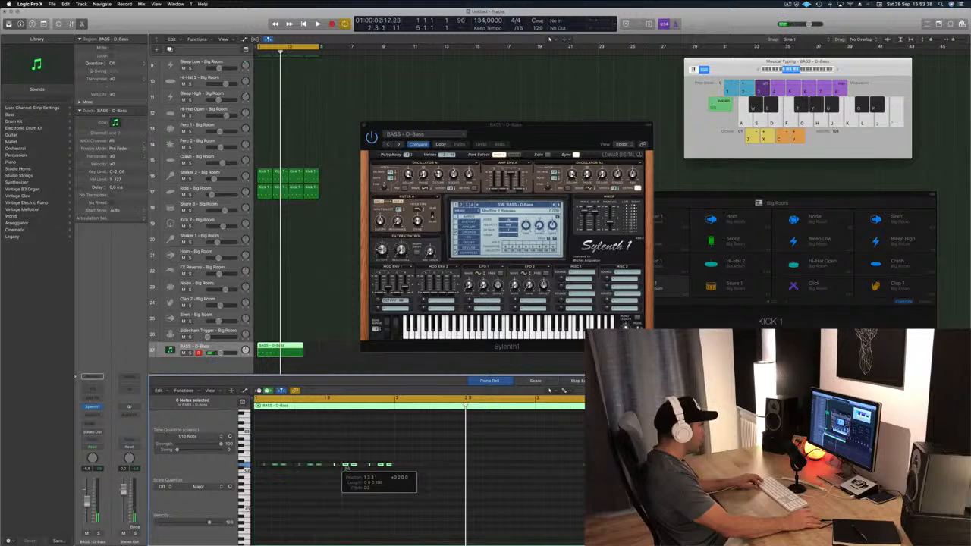
left_click_drag(402, 465, 316, 470)
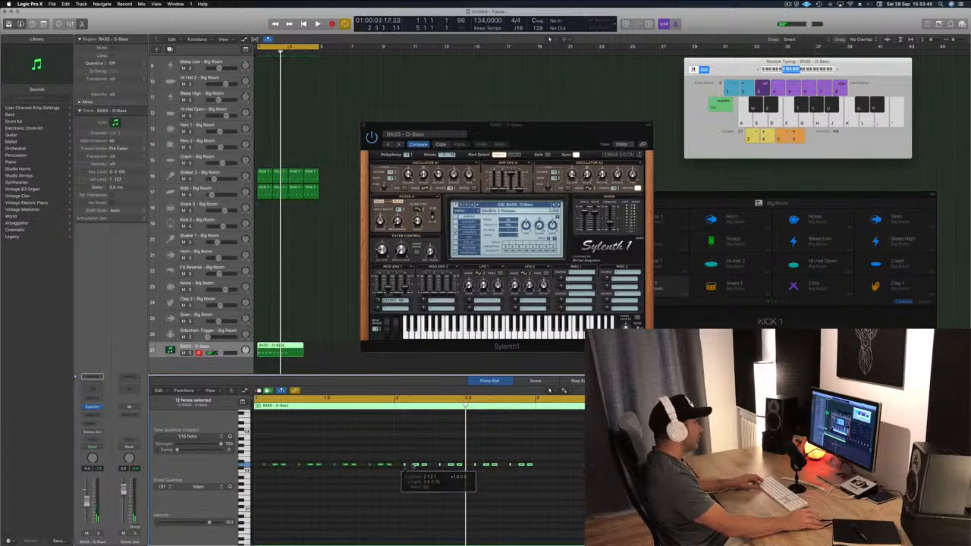
left_click(561, 466)
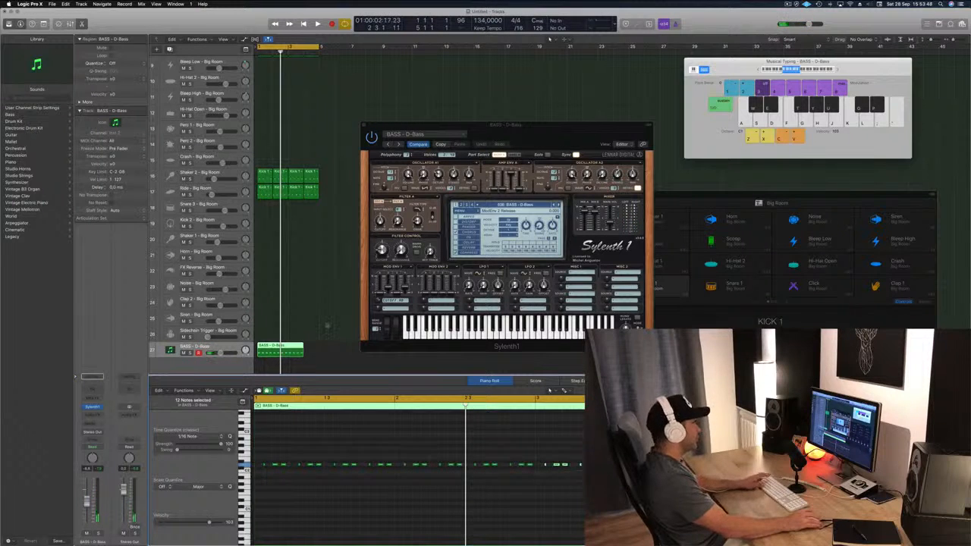
key("space")
Step: Split the bass region at bar 3 and delete the part after the split
left_click(288, 347, "super")
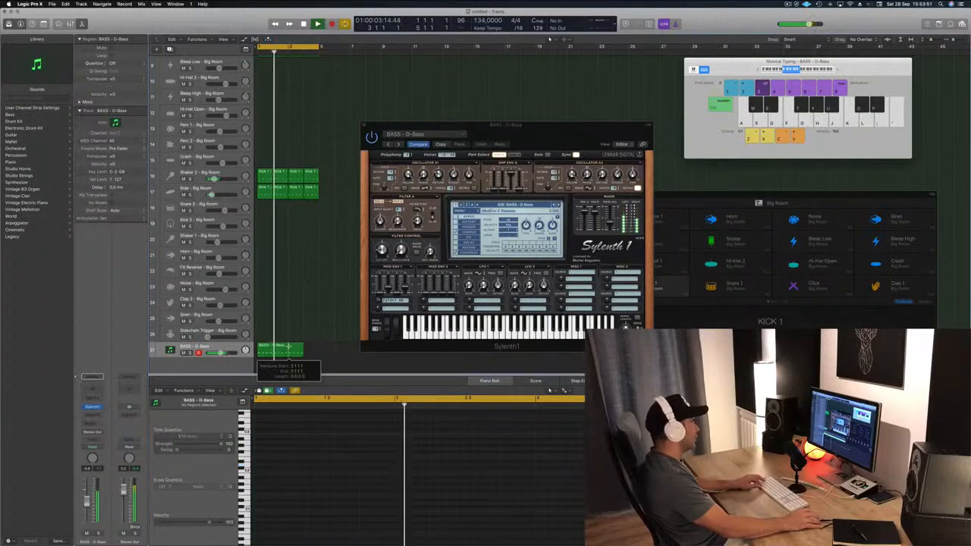
double_click(288, 346, "super")
key("Delete")
key("space")
Step: Copy the two-bar bass region to bar 3, play from the beginning and select both bass regions
left_click(273, 347)
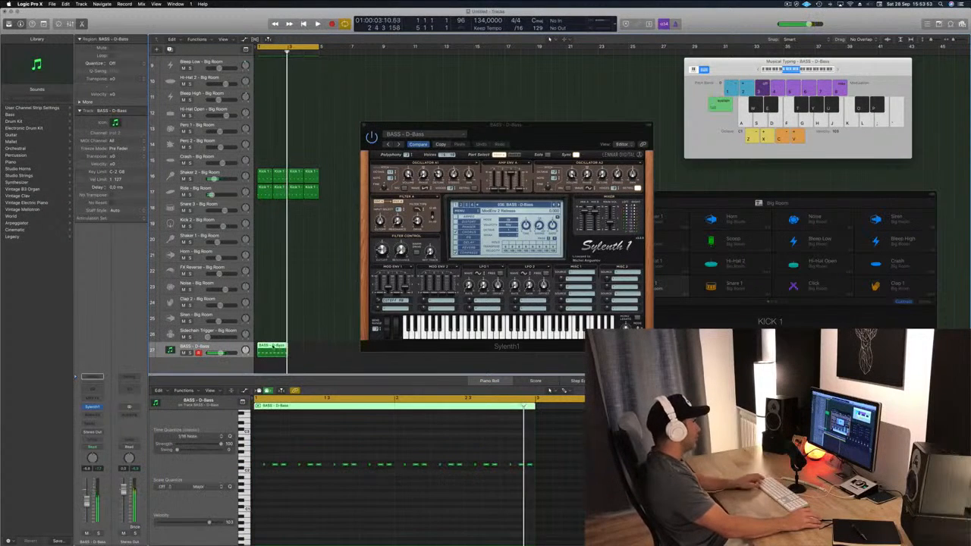
left_click_drag(273, 346, 303, 350)
key("Return")
key("space")
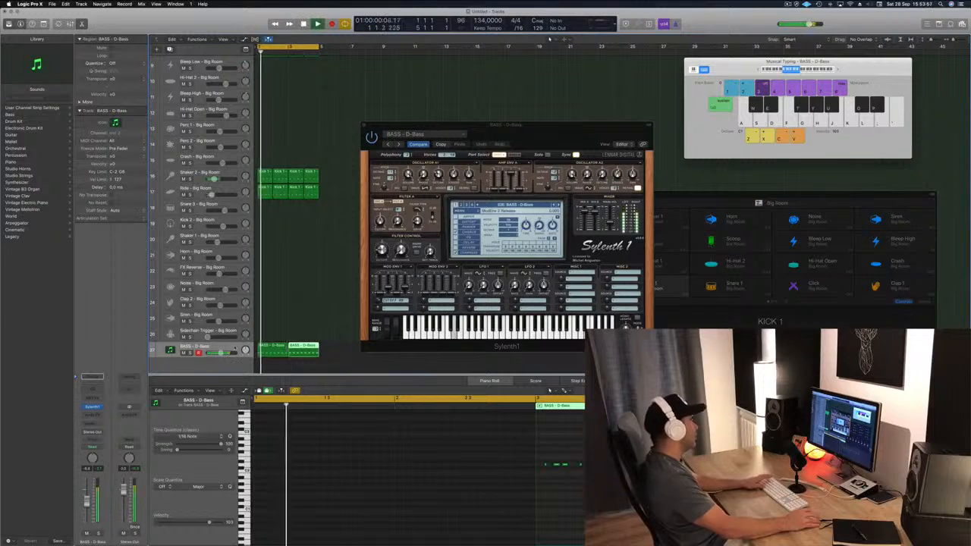
key("super+a")
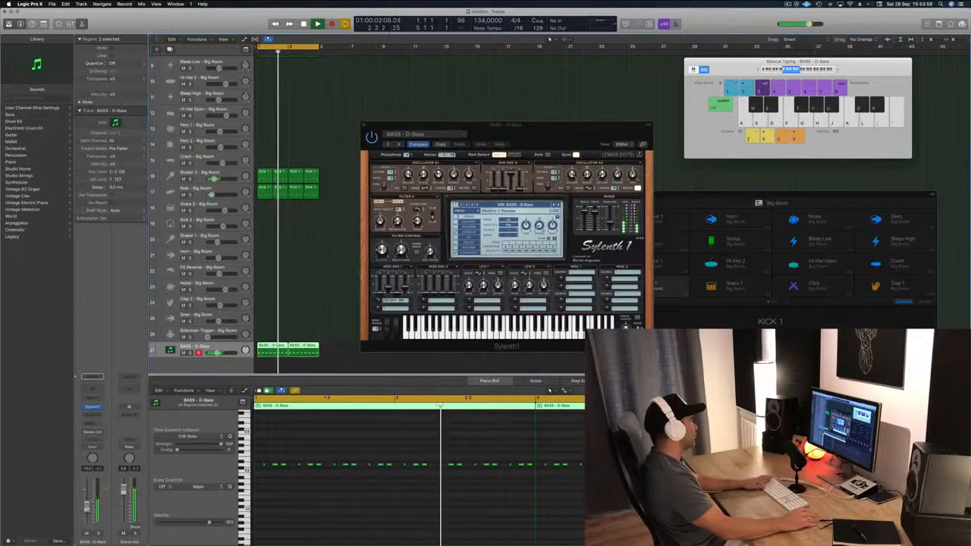
Step: Insert a Compressor on the D-Bass track and place its window beside the synth
left_click(100, 415)
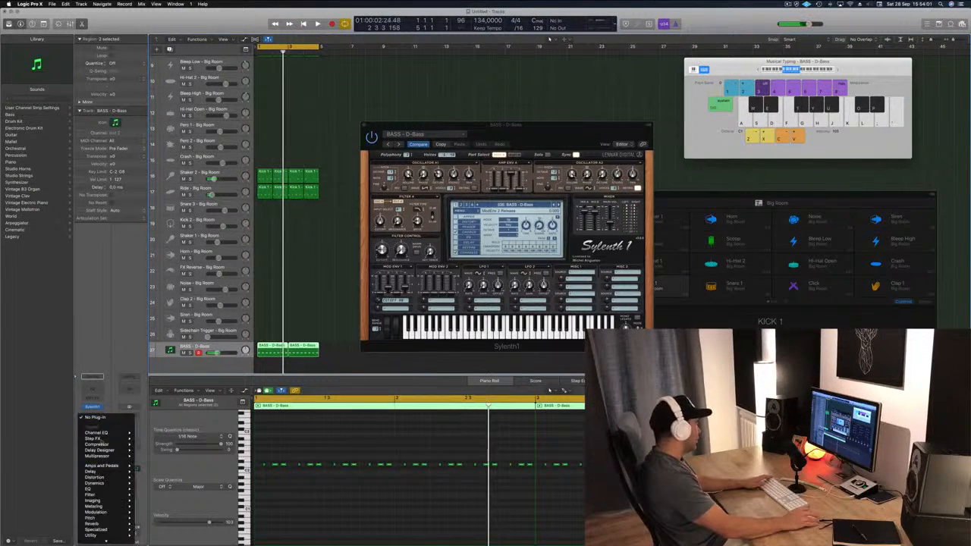
left_click(149, 444)
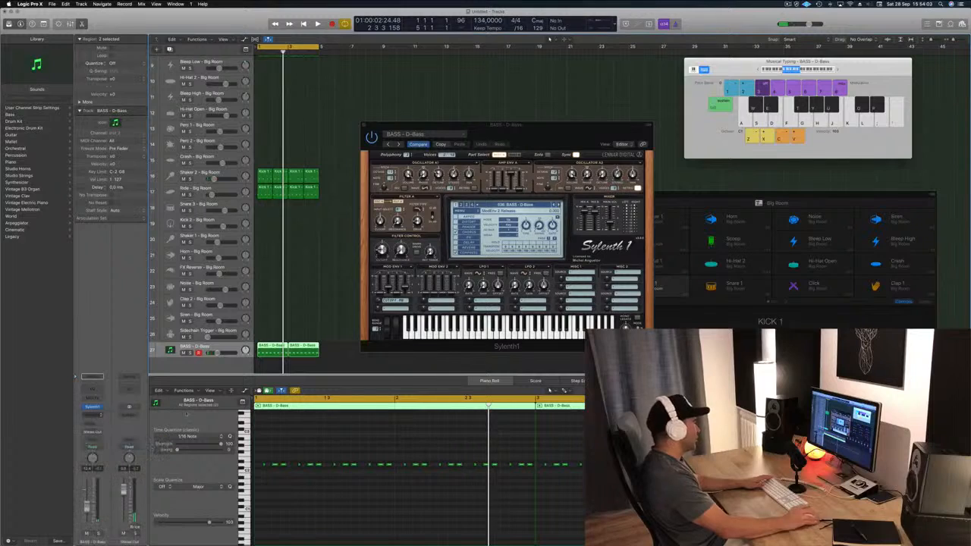
left_click_drag(48, 42, 570, 210)
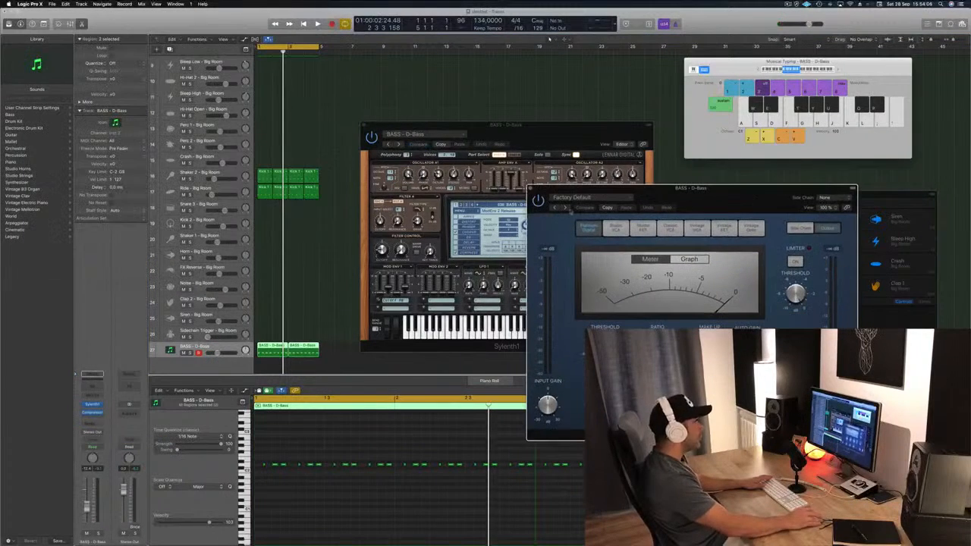
Step: Add a send to Bus 6 on the Kick 1 track and set the resulting aux channel to no output
scroll(266, 218, "up", 10)
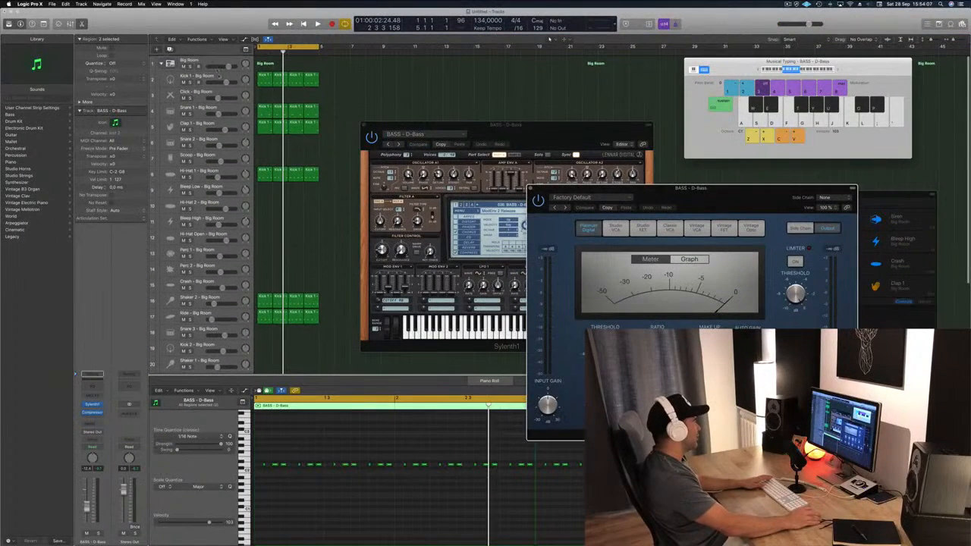
left_click(199, 75)
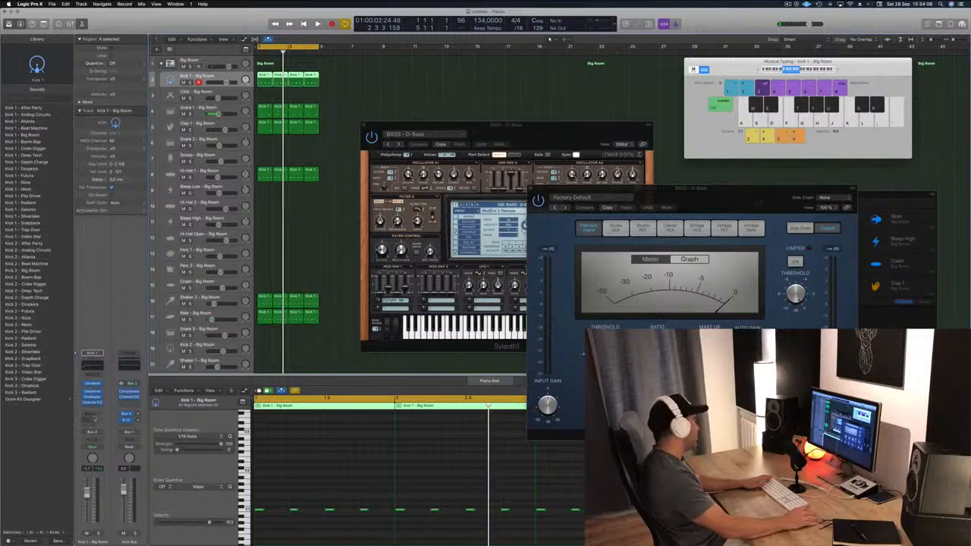
left_click(91, 416)
mouse_move(89, 427)
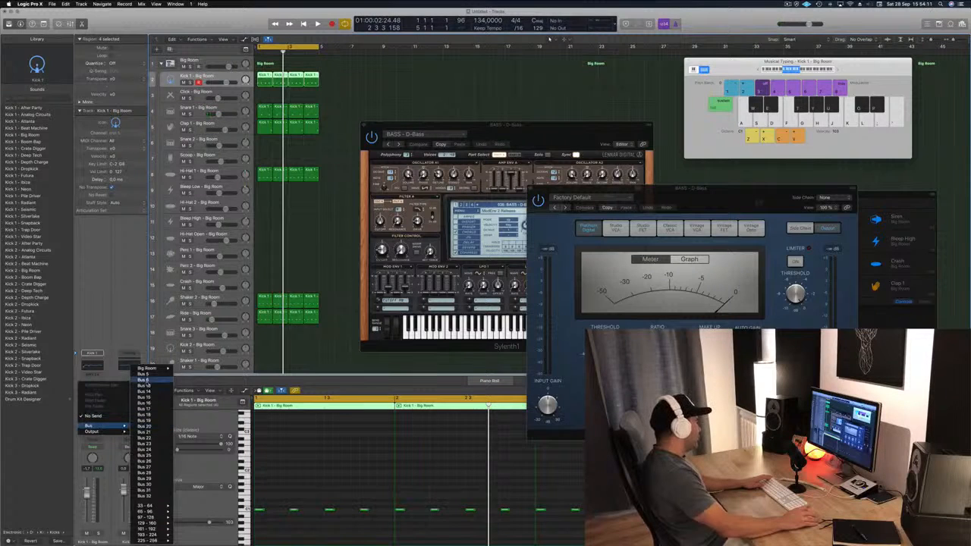
left_click(154, 380)
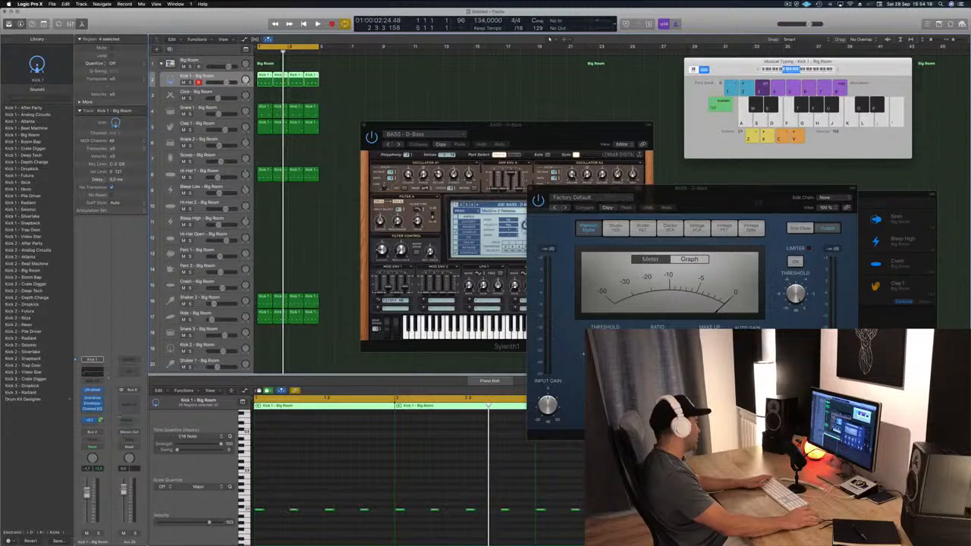
left_click(134, 432)
left_click(134, 447)
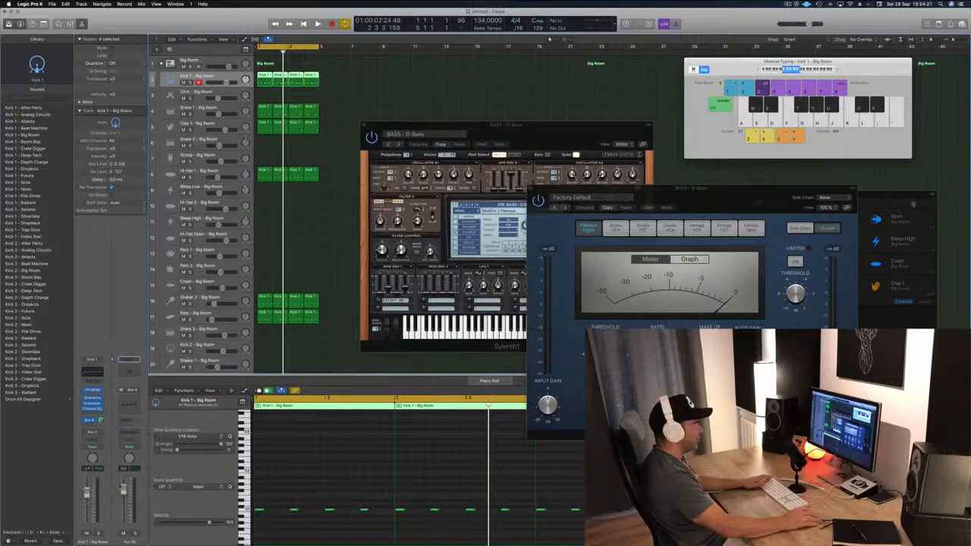
Step: Set the bass Compressor's side chain to Bus 6, fed by Kick 1 and Sidechain Trigger, and start playback
left_click(828, 198)
mouse_move(829, 219)
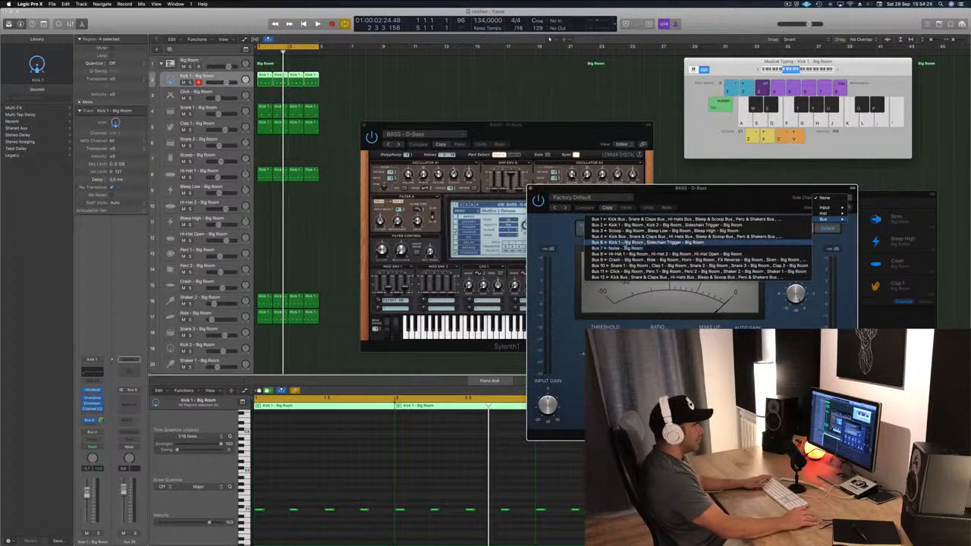
left_click(717, 243)
left_click_drag(631, 189, 643, 150)
key("space")
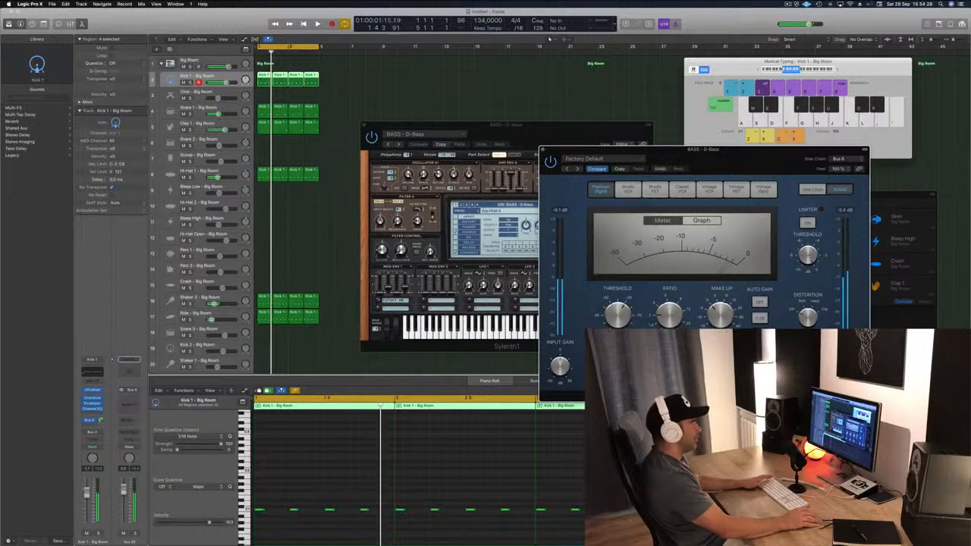
Step: Listen to the sidechained bass, close the Compressor window and restart playback of the groove
left_click_drag(768, 149, 705, 138)
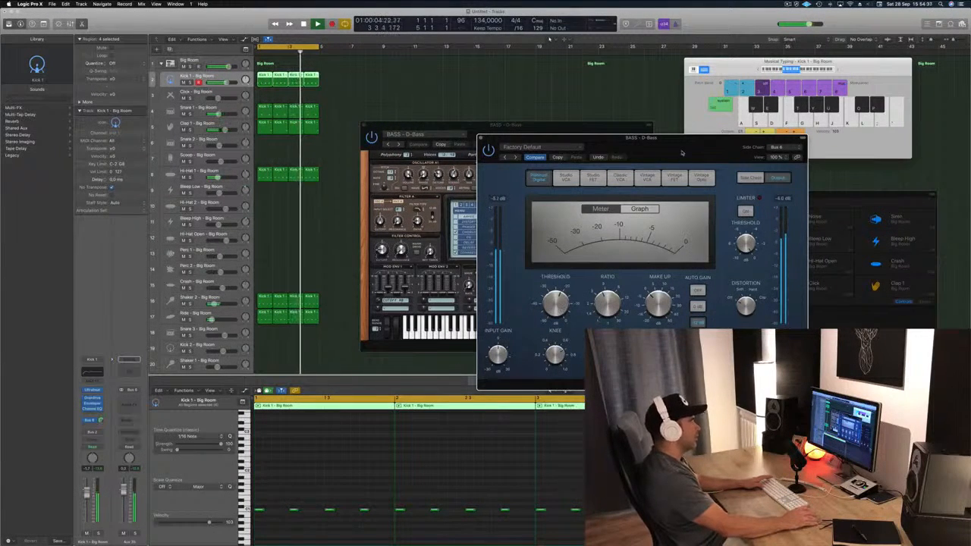
left_click_drag(548, 137, 453, 148)
left_click(387, 148)
key("space")
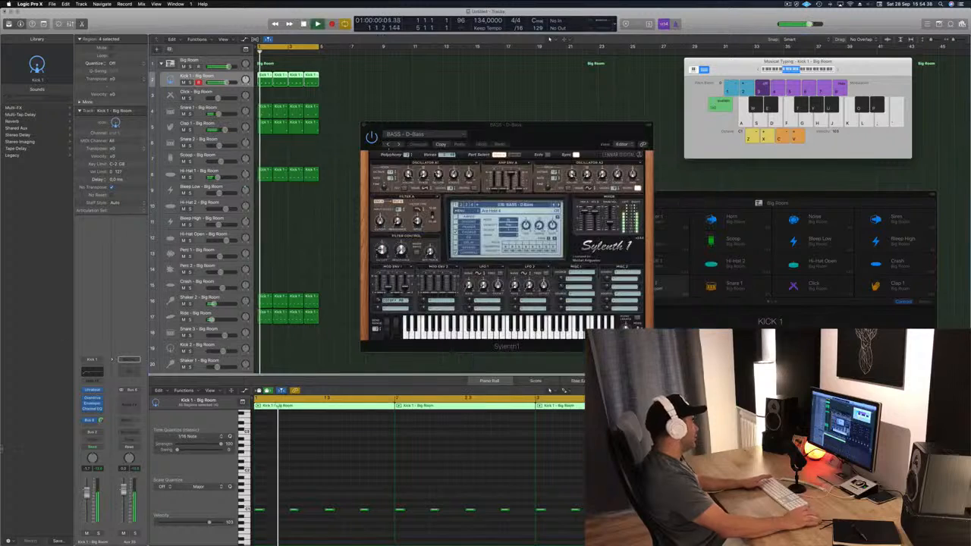
key("space")
key("space")
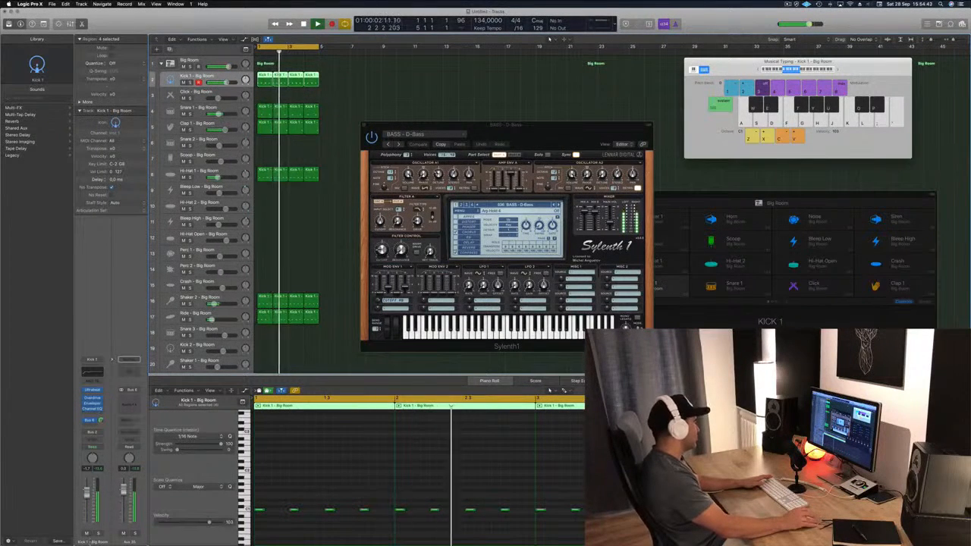
Step: Insert a second Compressor on the D-Bass track, listen to it during playback and close its window
left_click(232, 302)
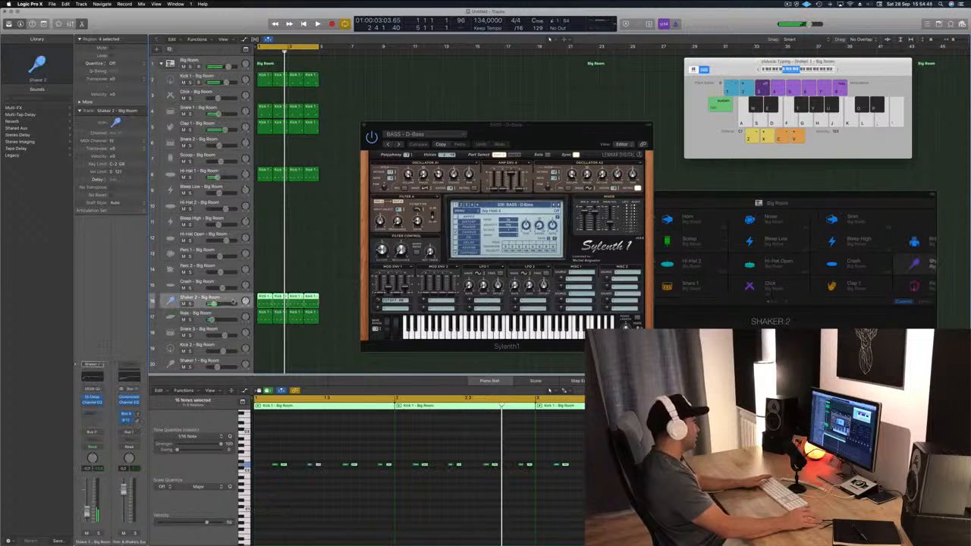
scroll(201, 213, "down", 5)
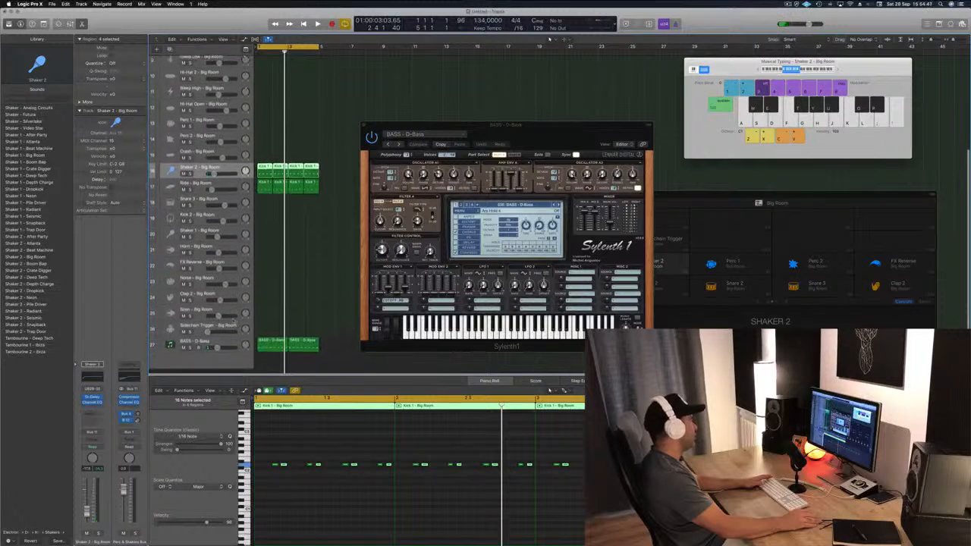
left_click(230, 349)
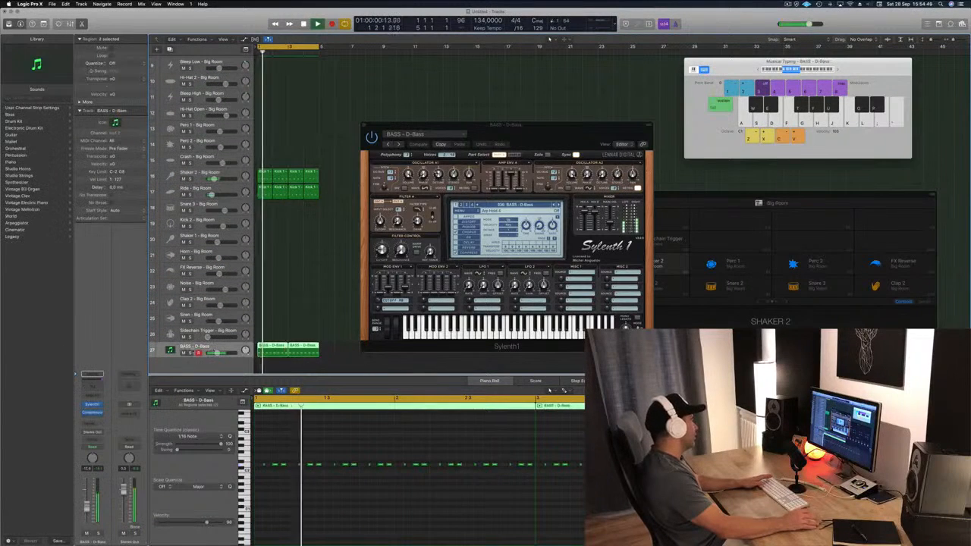
left_click(92, 412)
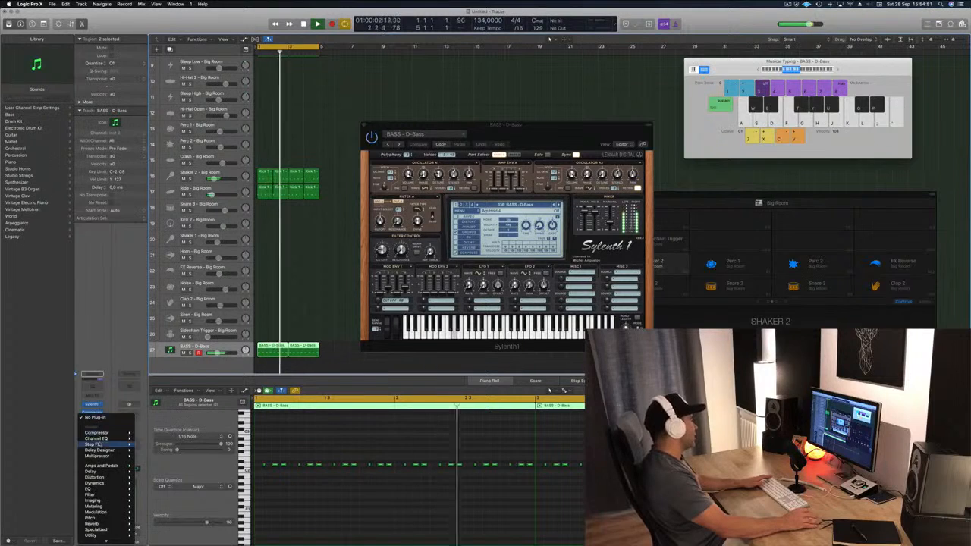
mouse_move(114, 432)
left_click(147, 433)
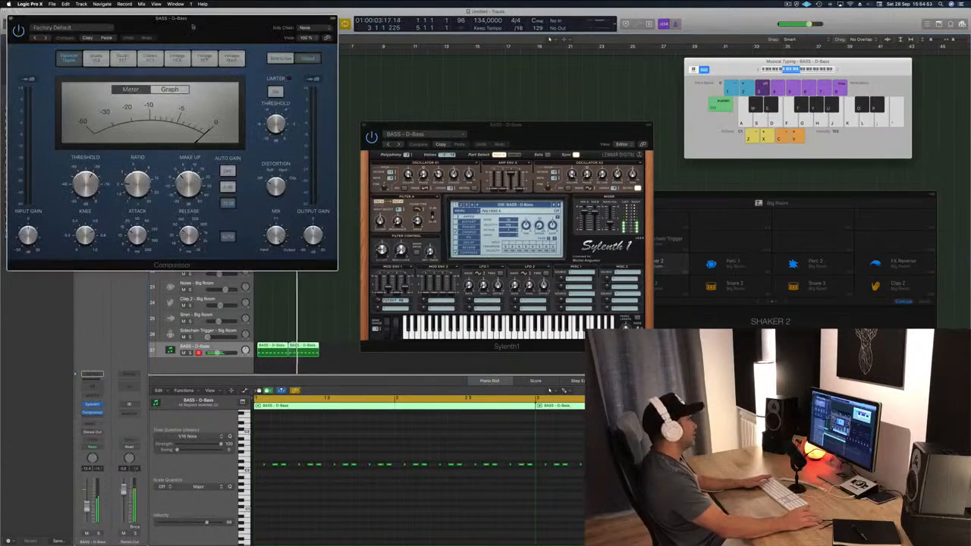
left_click_drag(183, 22, 472, 210)
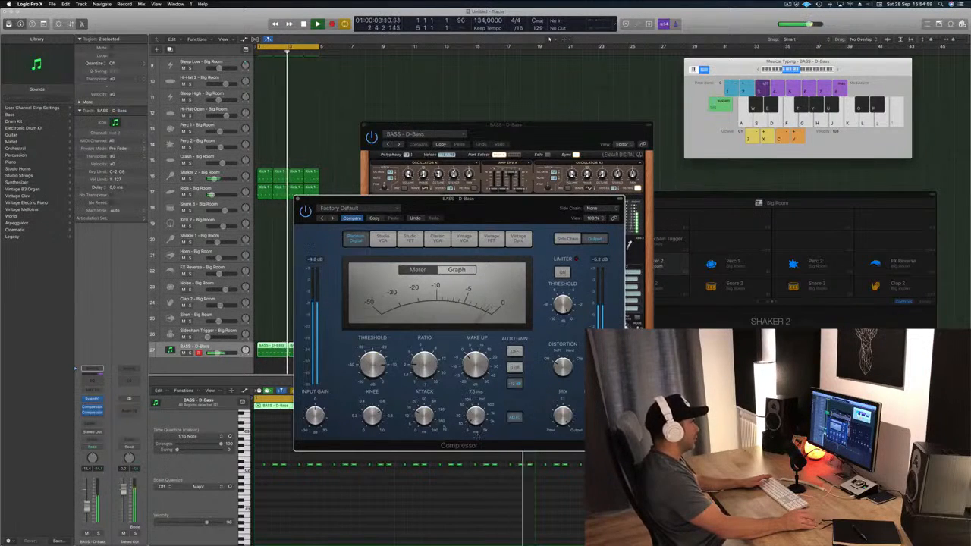
key("super+w")
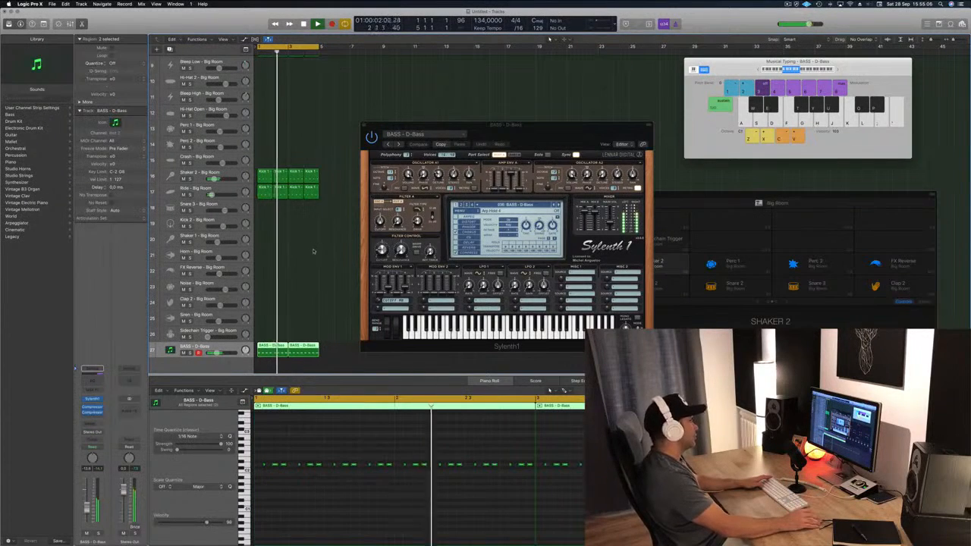
Step: Reposition the Sylenth1 window while the groove plays and copy the D-Bass instrument settings
left_click_drag(542, 133, 558, 152)
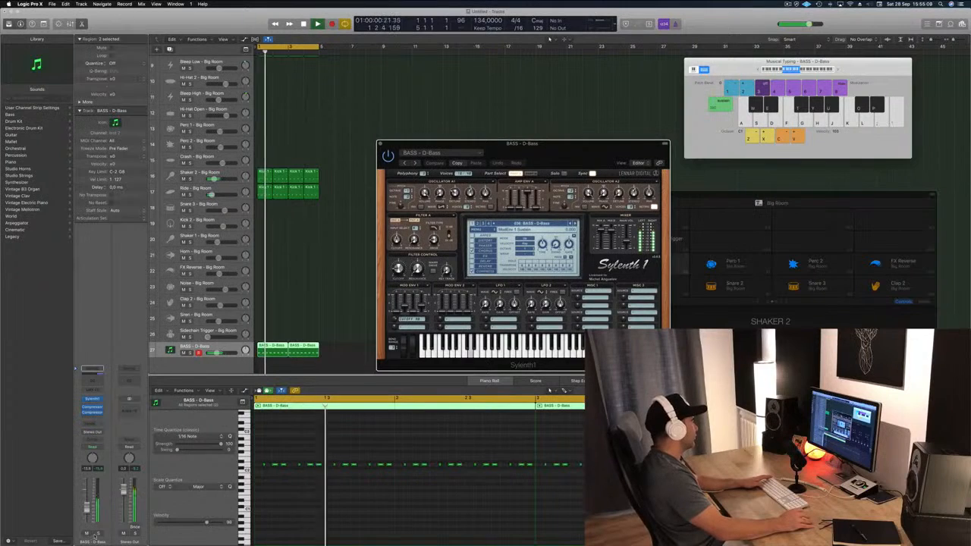
key("s")
key("s")
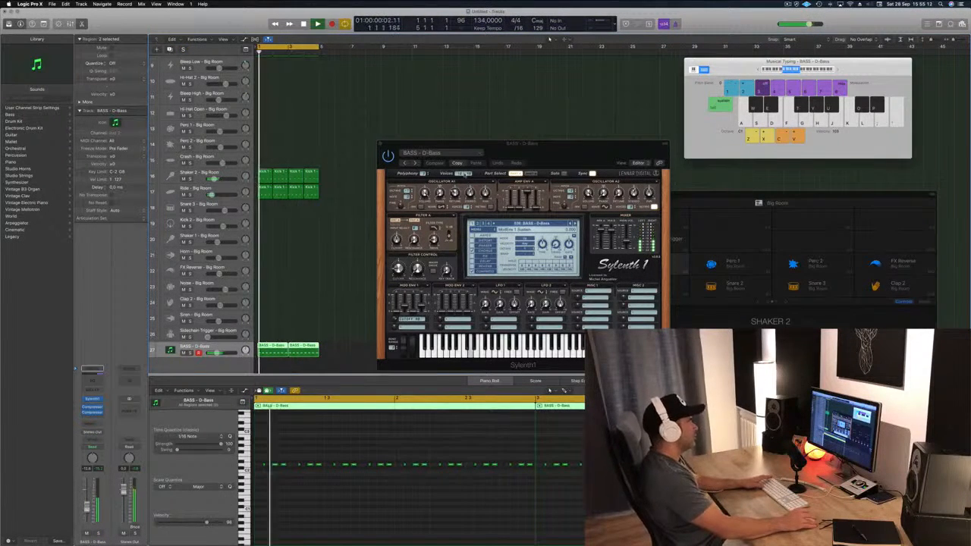
left_click(457, 163)
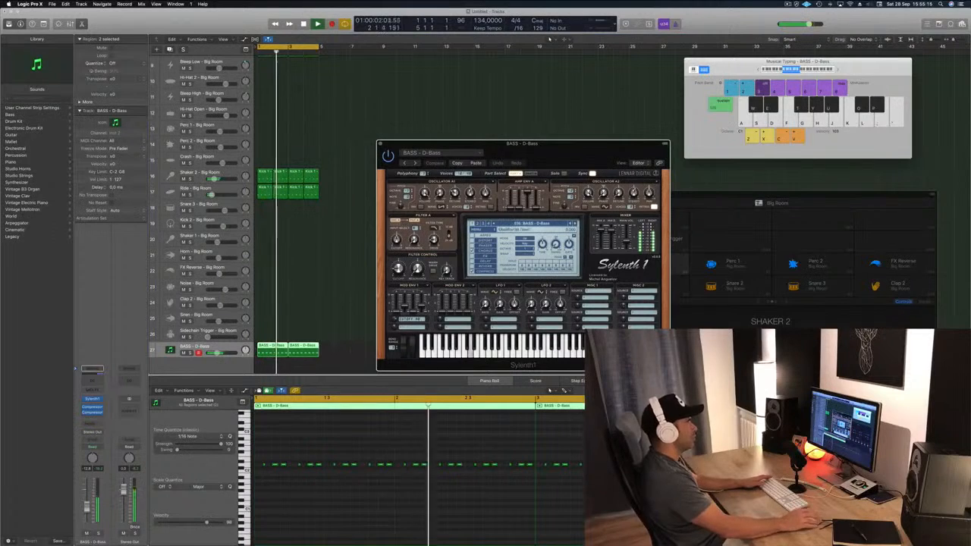
Step: Audition the following Sylenth1 bass presets during playback, settle on BASS - Fat Saws and close the instrument window
left_click(575, 224)
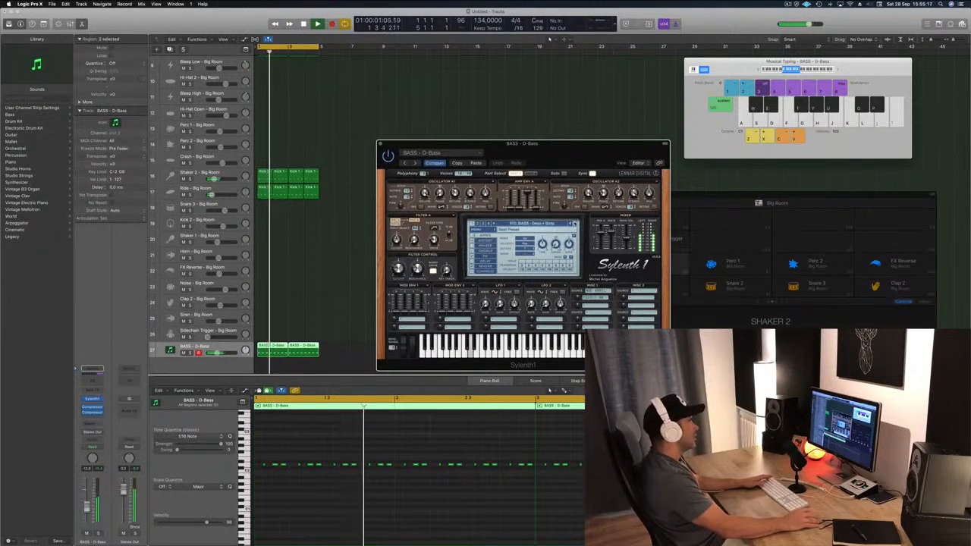
left_click(575, 223)
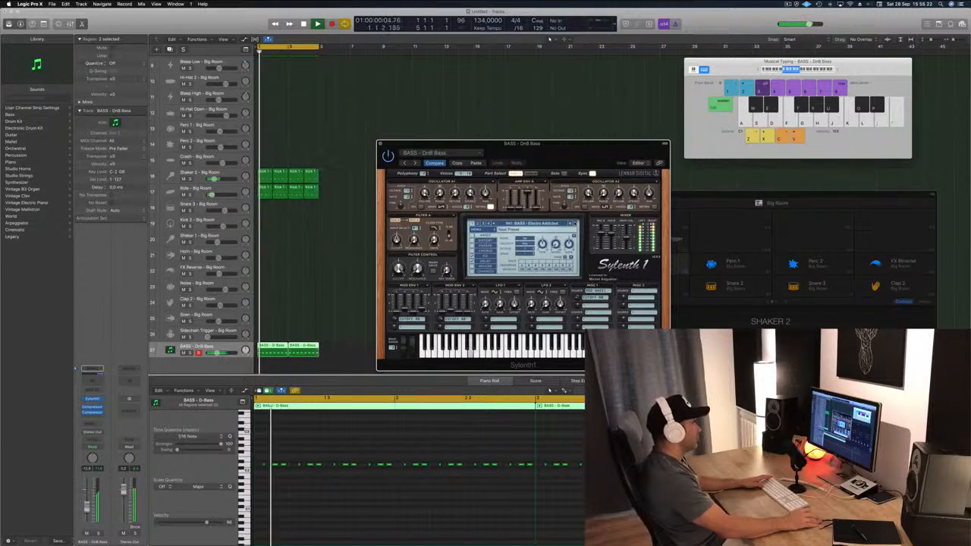
left_click(575, 224)
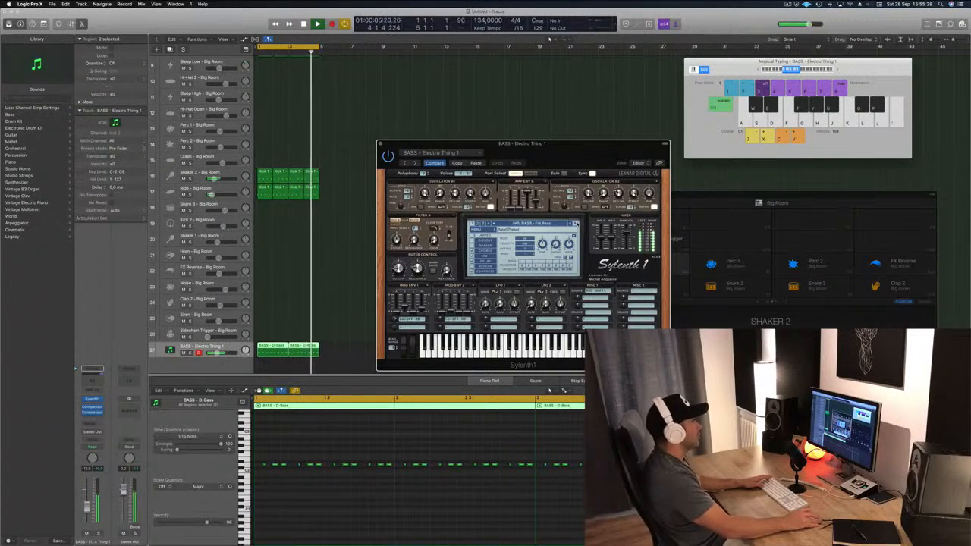
left_click(575, 224)
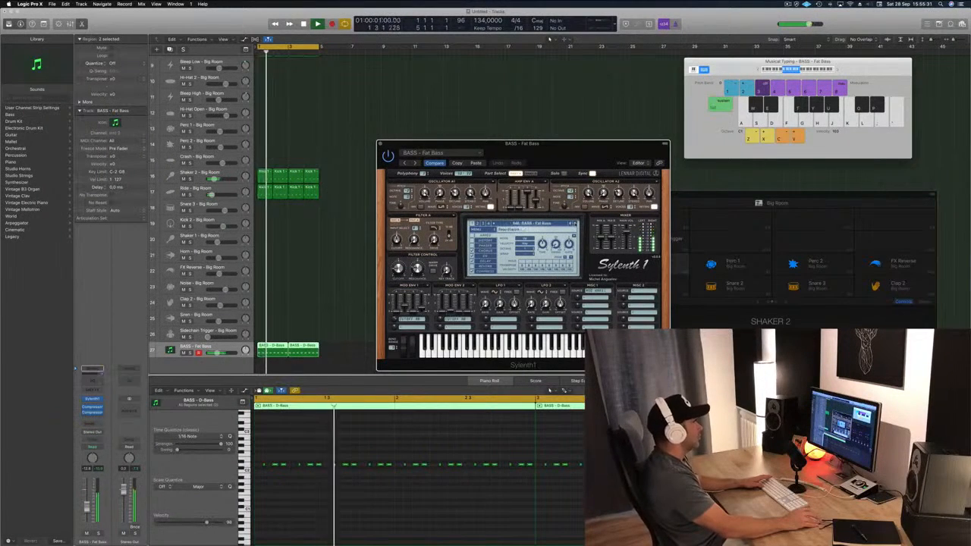
left_click(575, 223)
left_click(574, 224)
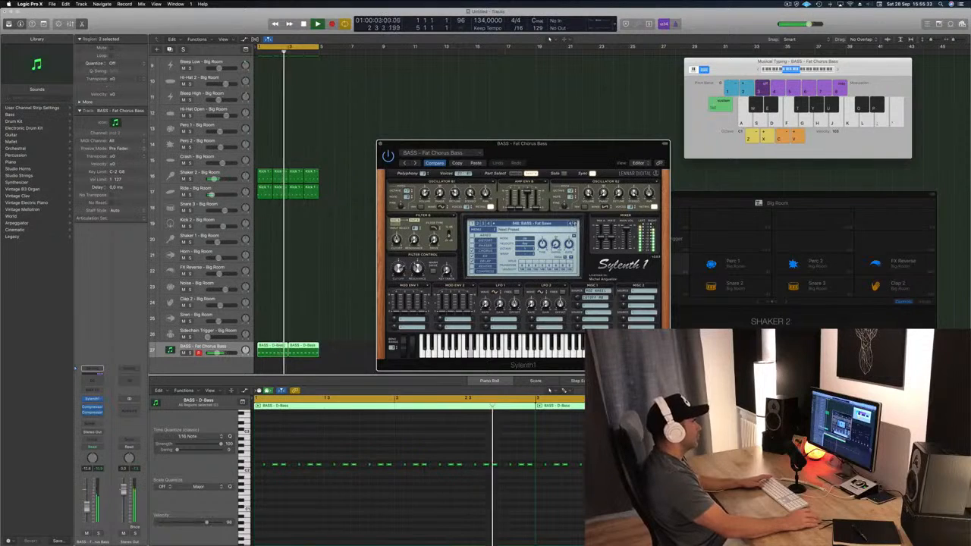
left_click_drag(581, 154, 516, 157)
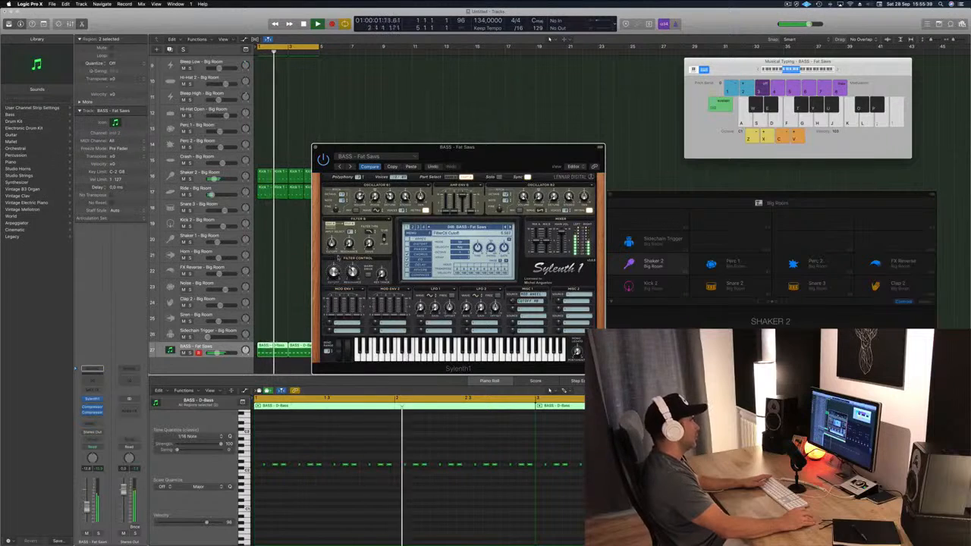
left_click_drag(486, 158, 468, 158)
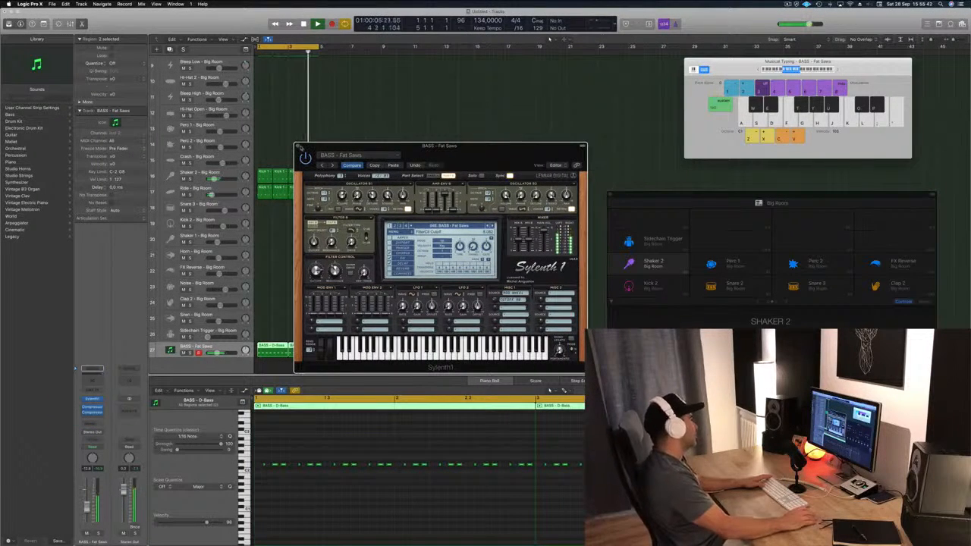
left_click(297, 145)
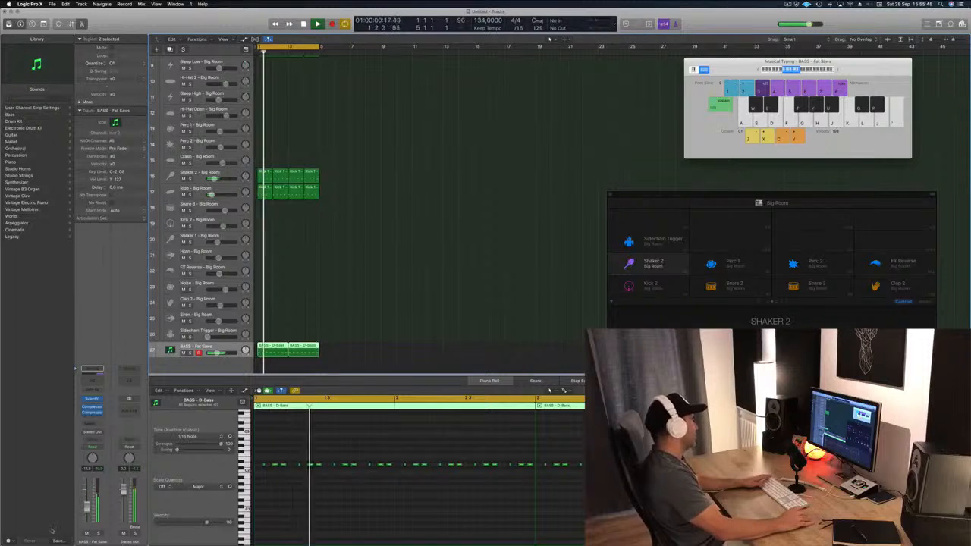
Step: Insert a stereo Echo on the Clap 1 track and restart playback
scroll(419, 242, "up", 5)
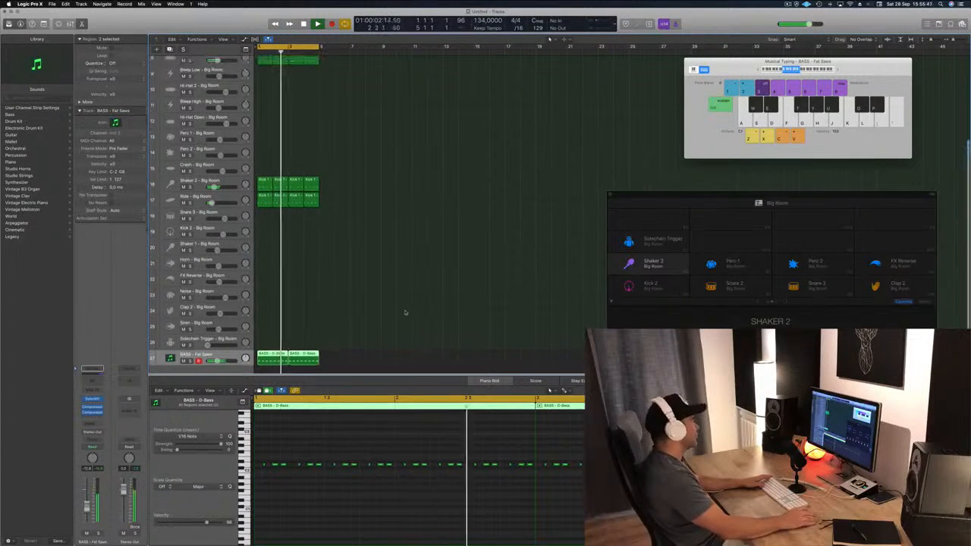
scroll(420, 243, "up", 2)
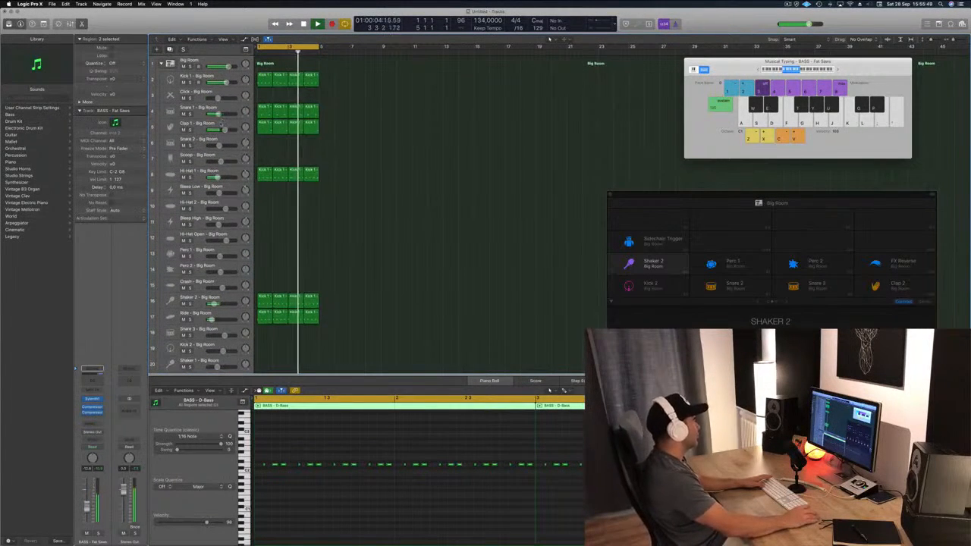
left_click(219, 124)
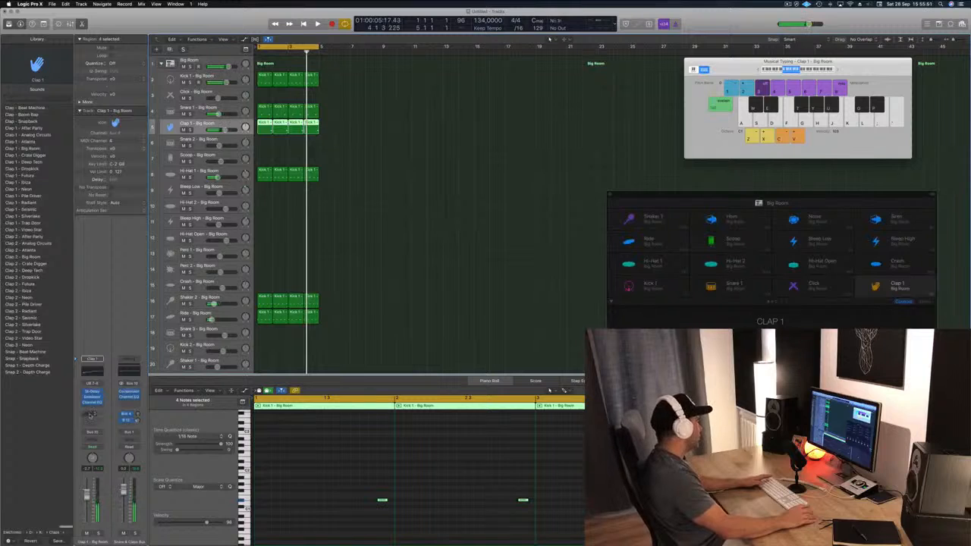
left_click(98, 407)
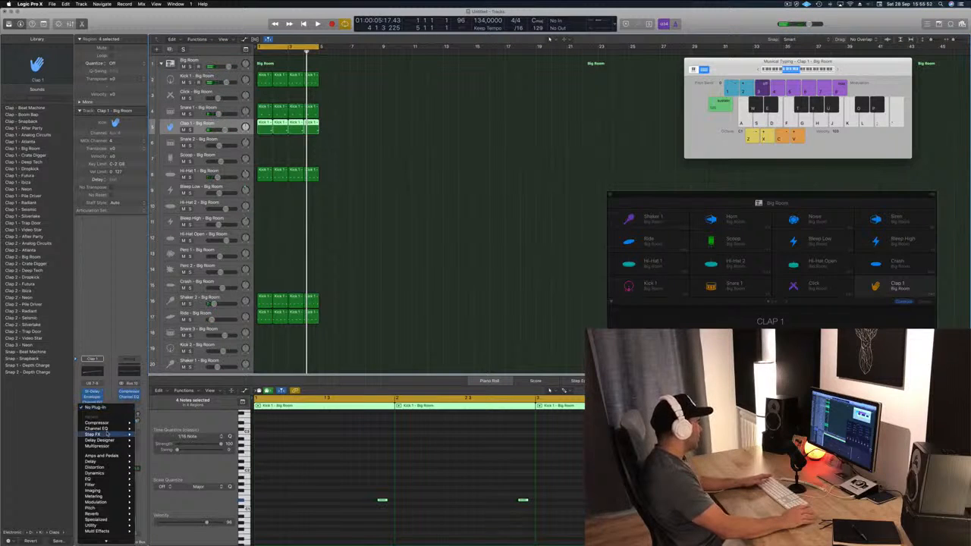
mouse_move(113, 462)
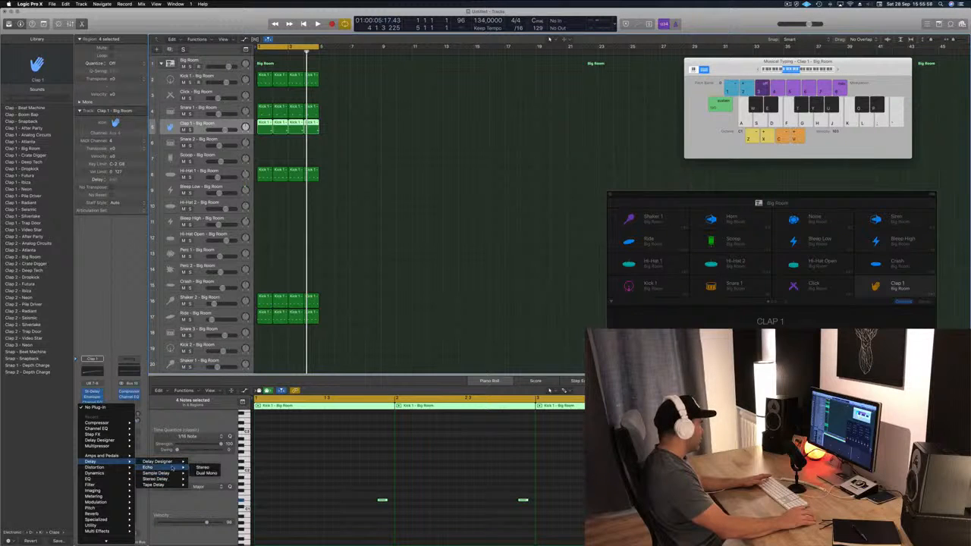
left_click(201, 467)
key("space")
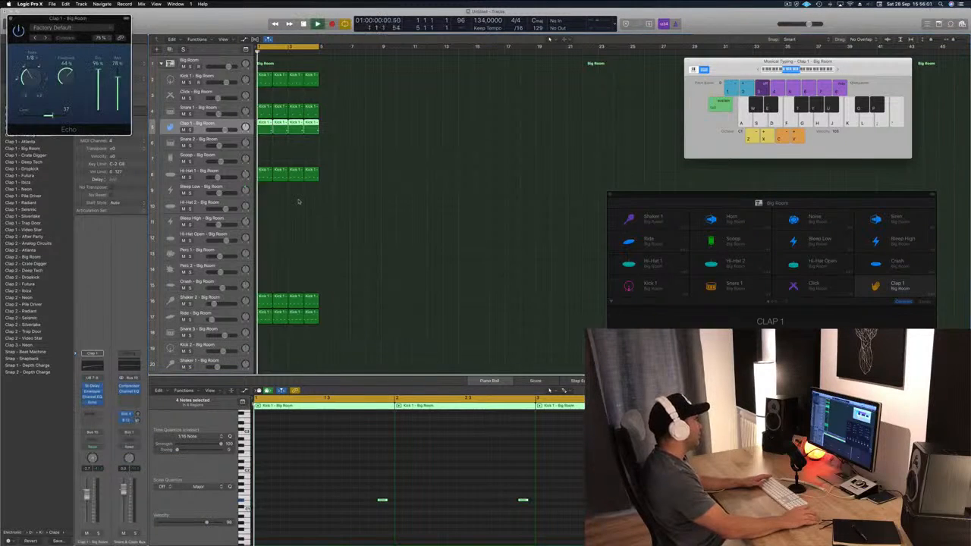
Step: Set the Clap 1 Echo's feedback to 74 % during playback and close its window
left_click_drag(66, 6, 463, 174)
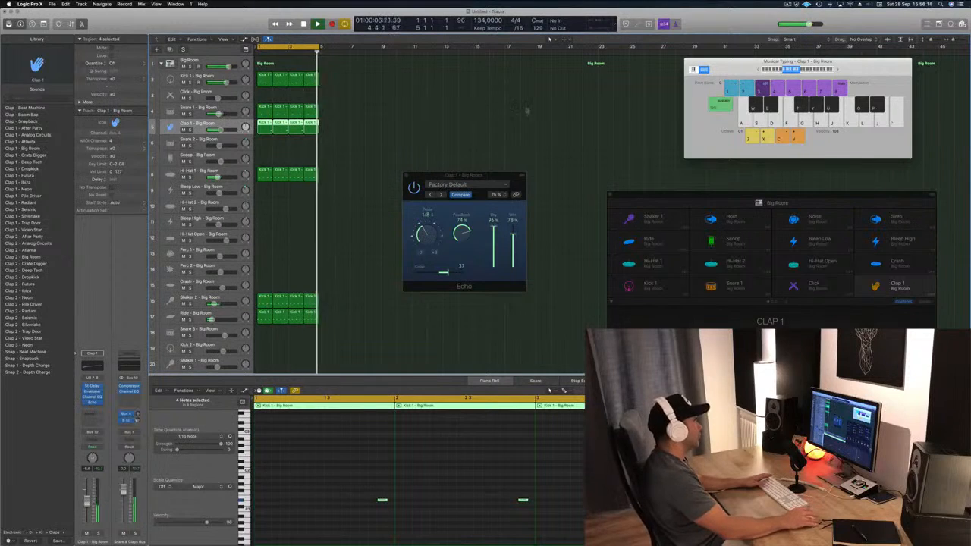
left_click_drag(404, 177, 369, 174)
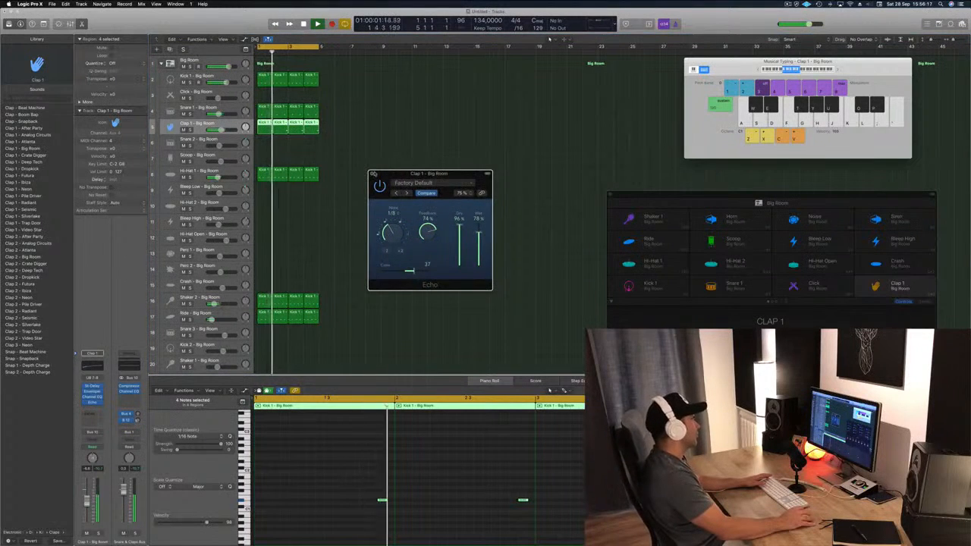
left_click(370, 174)
left_click(354, 305)
Step: Duplicate the Fat Saws bass track with its instrument and compressors
scroll(354, 305, "down", 5)
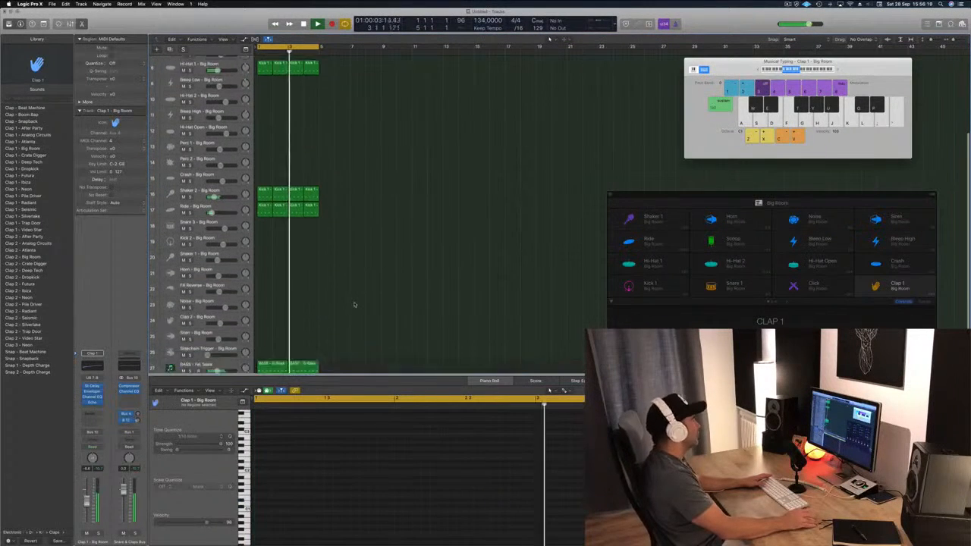
left_click(203, 346)
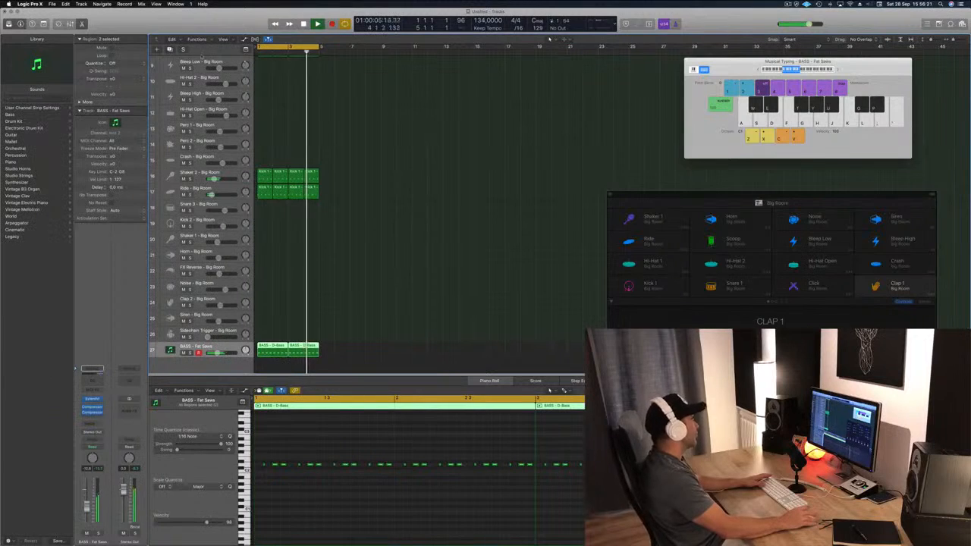
key("super+d")
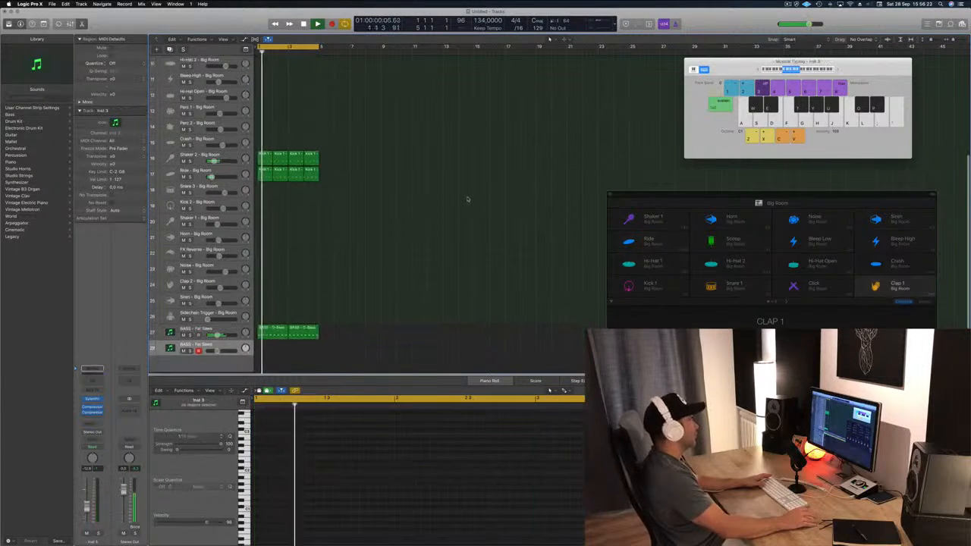
Step: Try a copy of the first D-Bass region on the duplicated bass track and delete it
left_click_drag(260, 335, 263, 358)
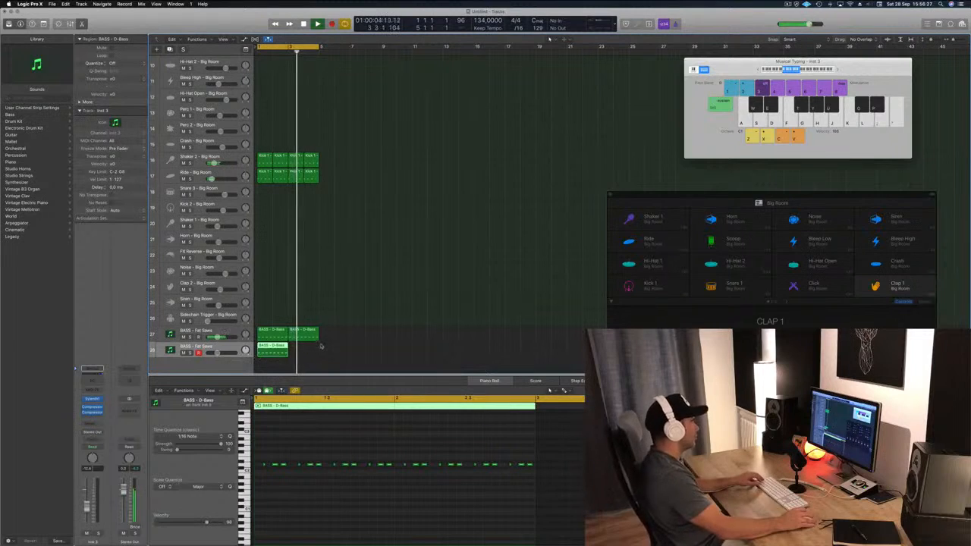
left_click(268, 456)
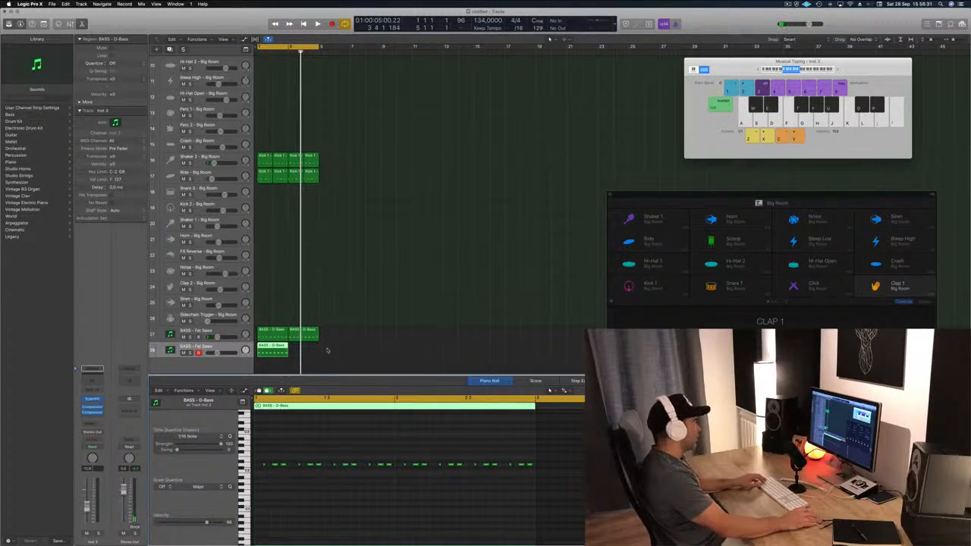
key("Delete")
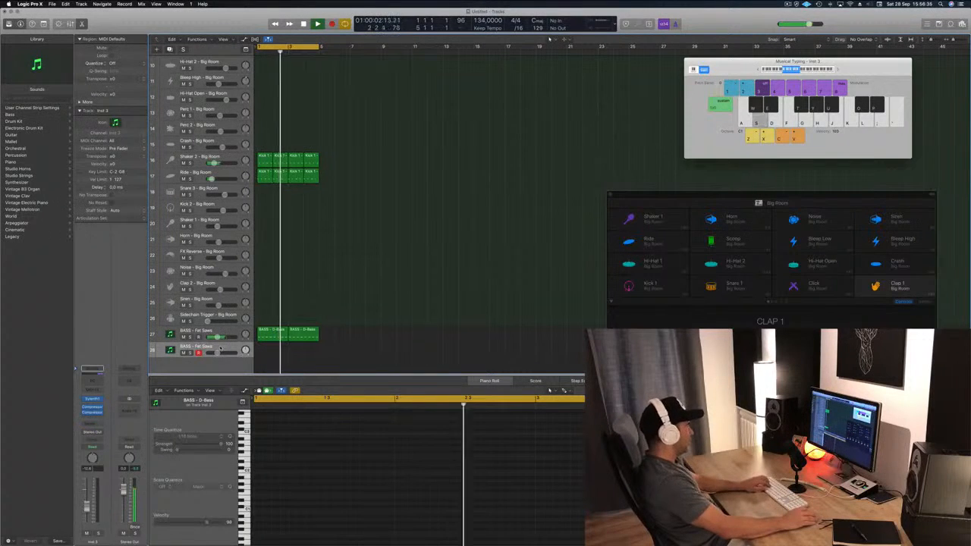
Step: Try out melody notes with Musical Typing on the duplicated bass track during playback, raising the octave to C3
key("f")
key("semicolon")
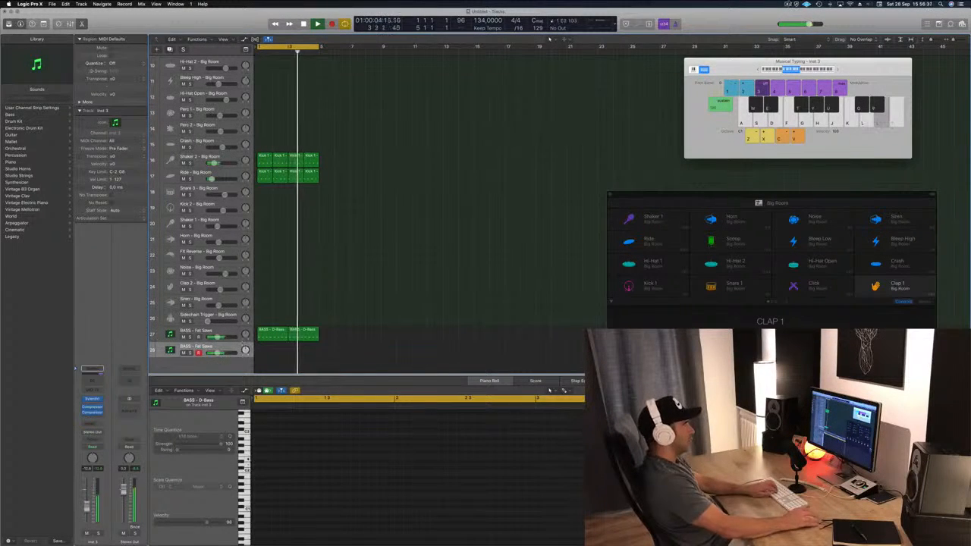
key("k")
key("k")
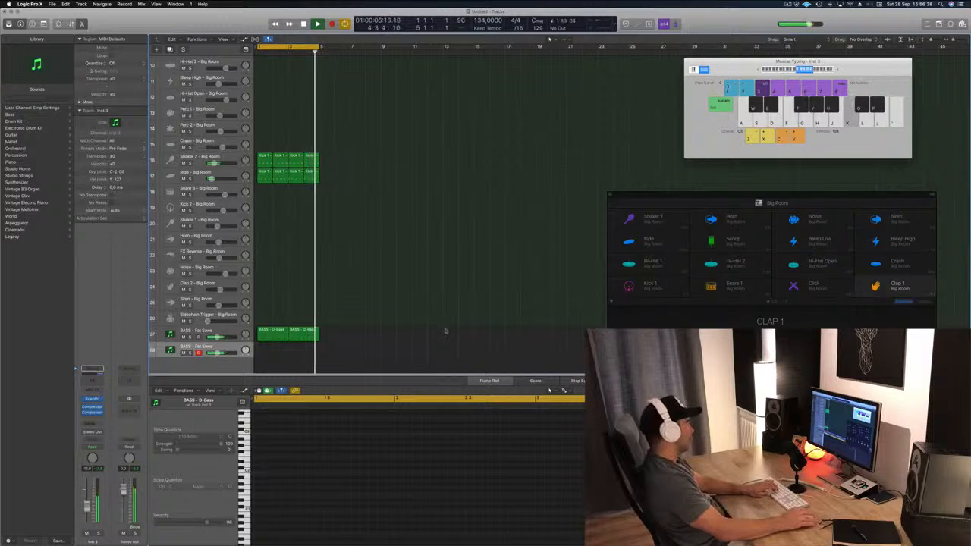
key("apostrophe")
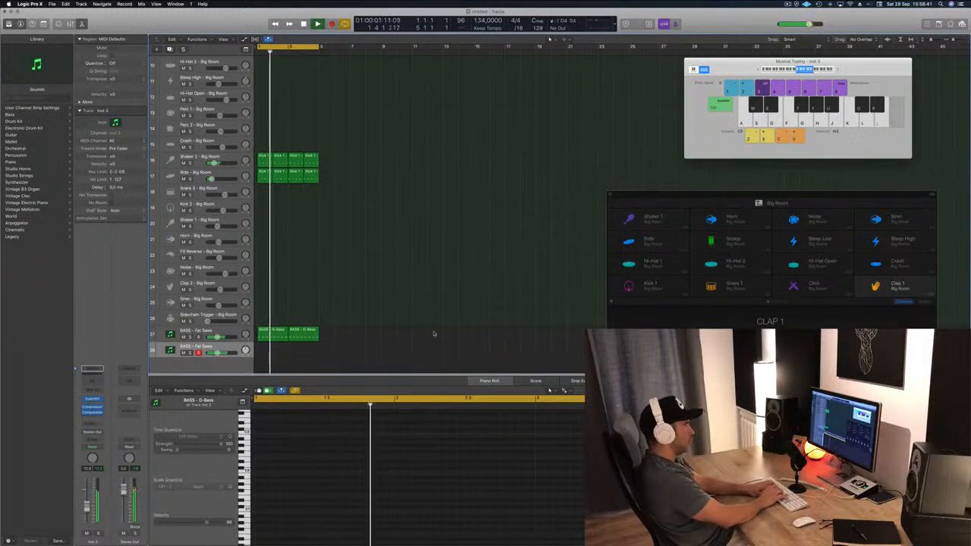
key("l")
key("semicolon")
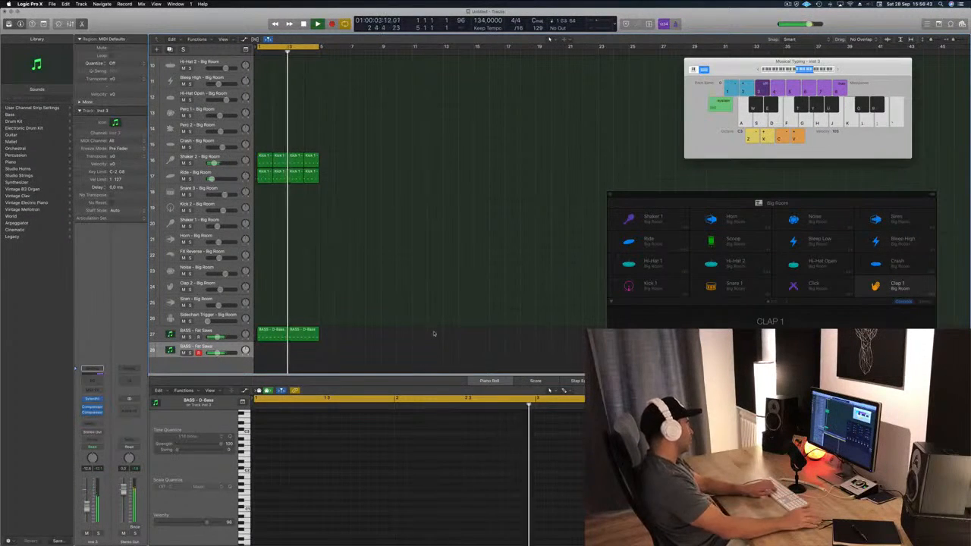
key("semicolon")
key("l")
key("k")
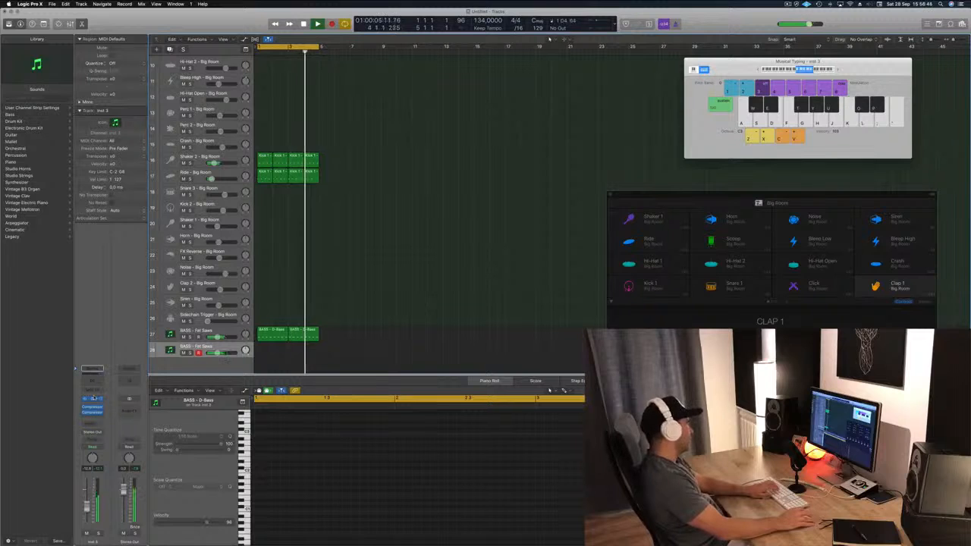
Step: Open Sylenth1 on the duplicated track, audition the Feelin Good and Fat Chorus Bass presets and reload BASS - Fat Saws
left_click(93, 398)
left_click_drag(216, 27, 692, 108)
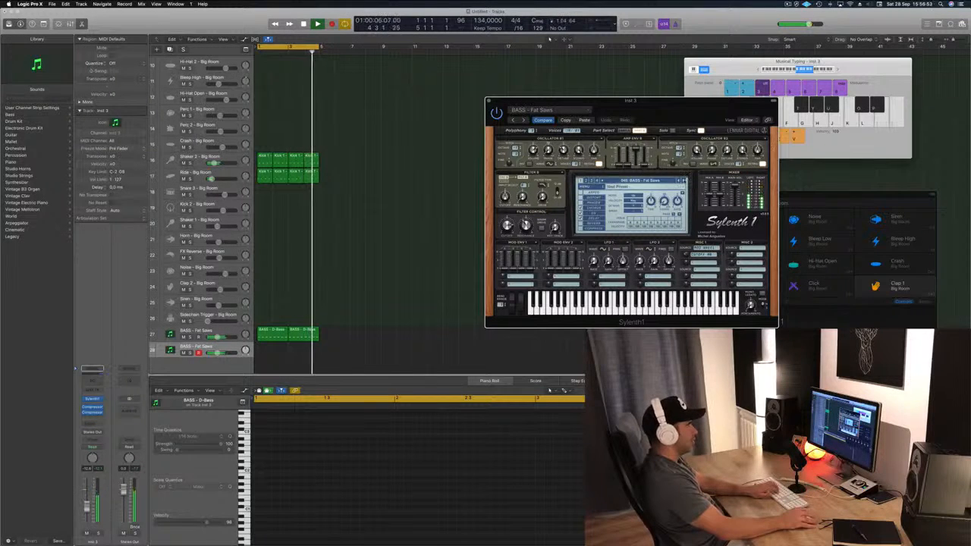
left_click(684, 180)
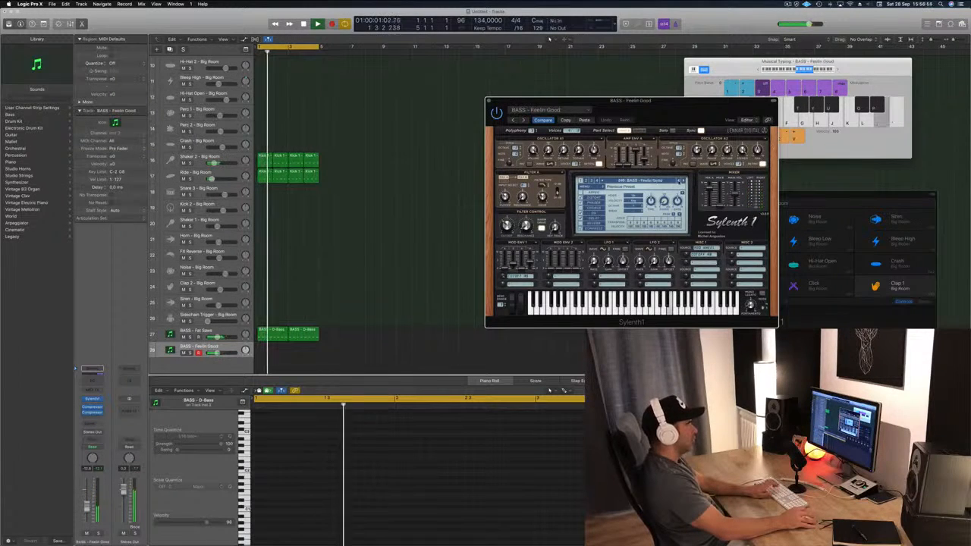
left_click(679, 182)
key("h")
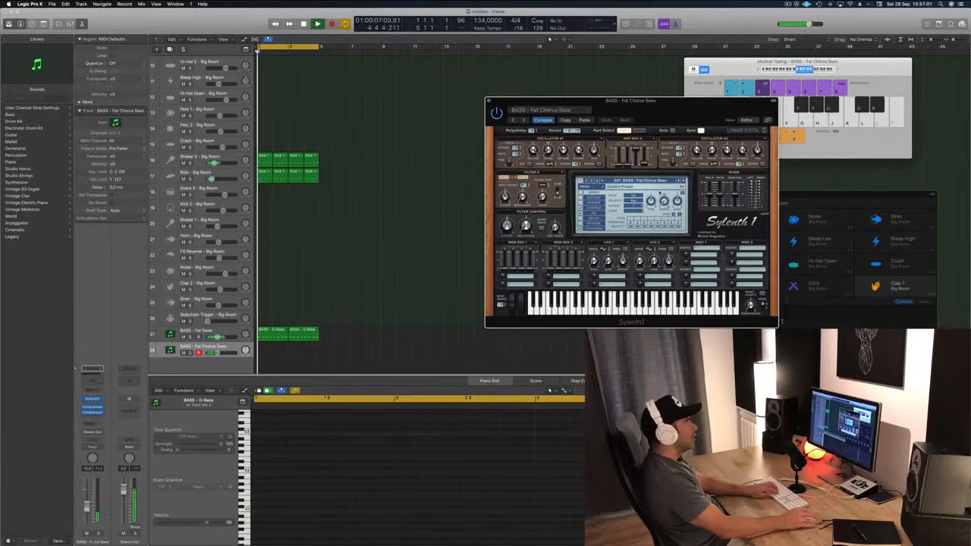
left_click(653, 181)
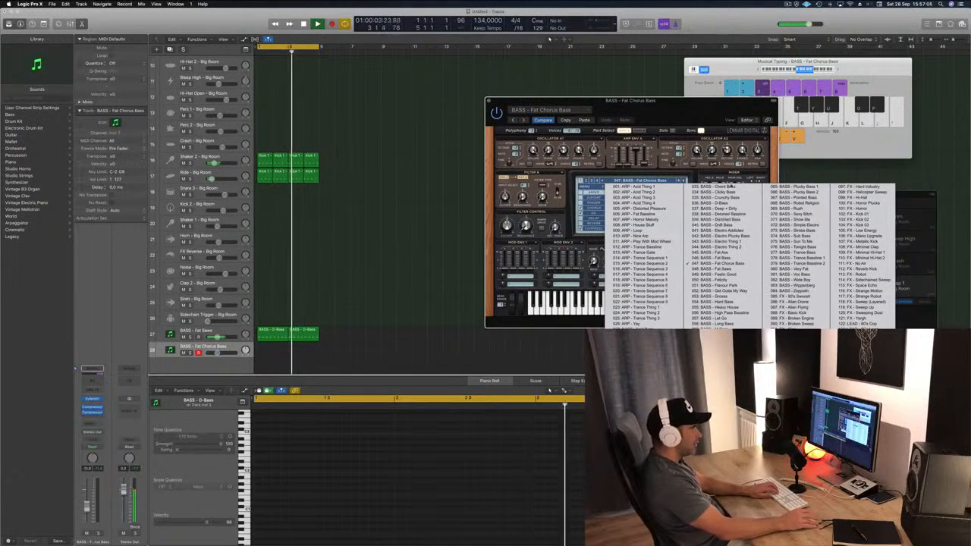
left_click(714, 268)
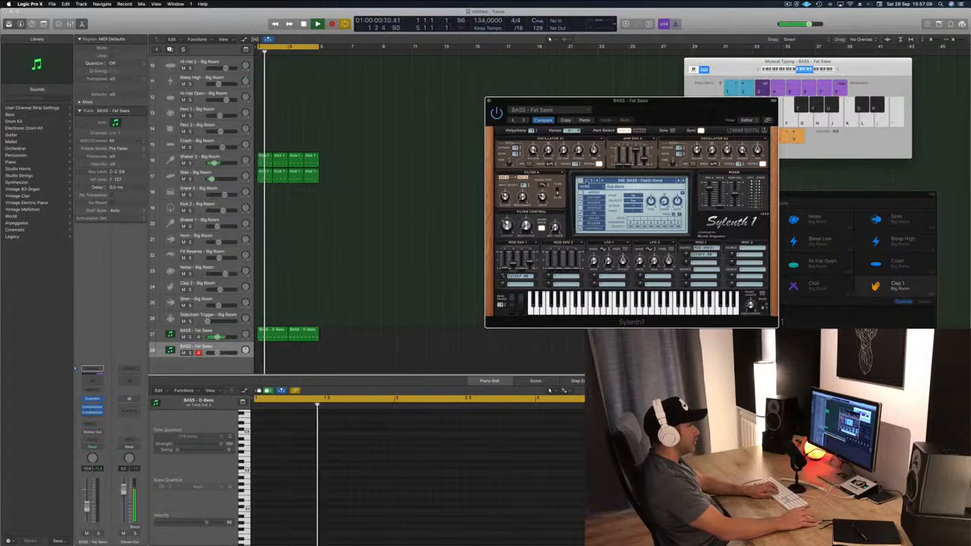
Step: Load the PAD - Anjuna Pad preset in Sylenth1 on the duplicated track and lower the Musical Typing octave
left_click(628, 180)
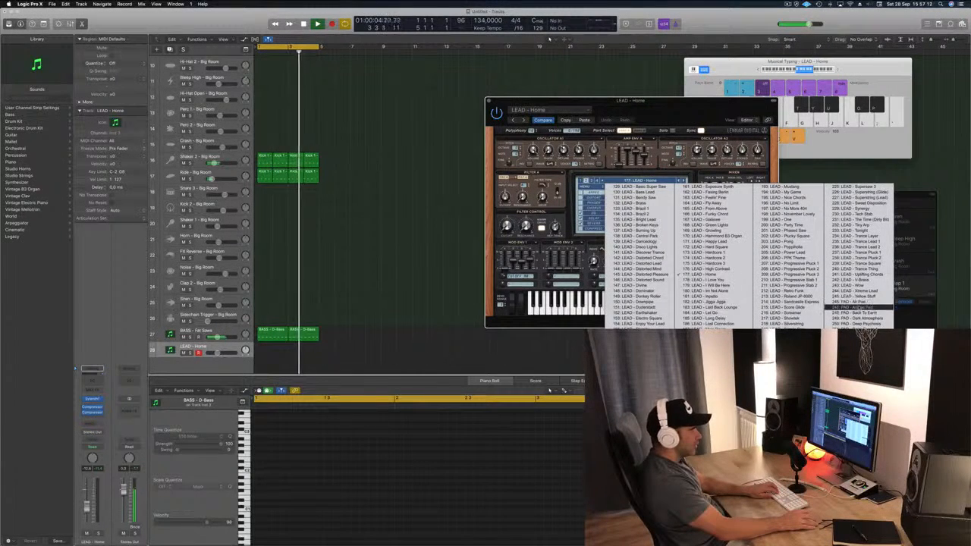
left_click(859, 307)
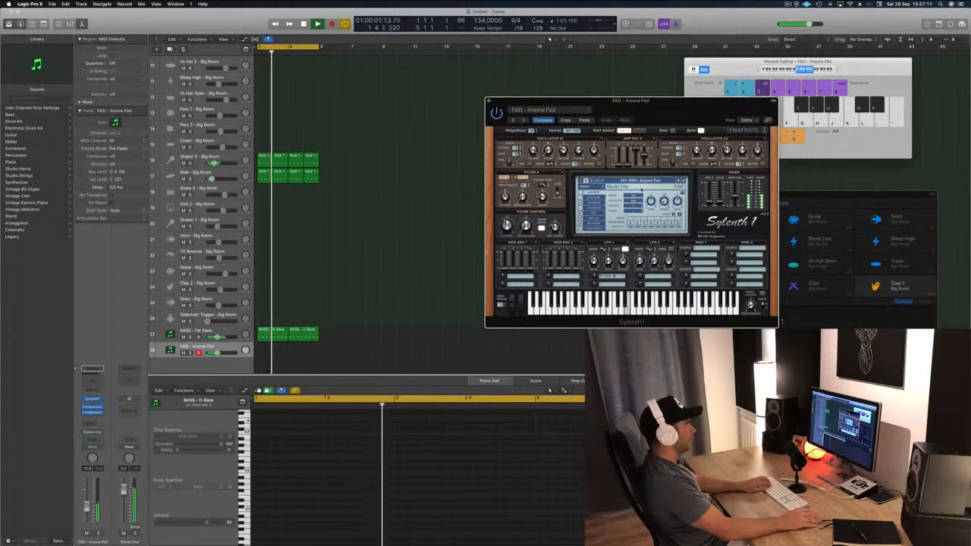
left_click(792, 69)
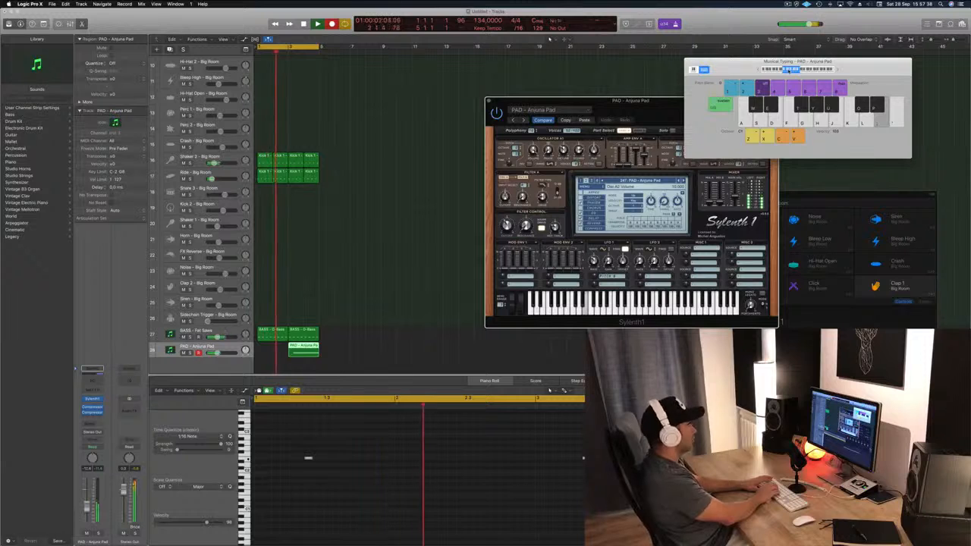
Step: Record a line of long pad notes with Musical Typing over the four-bar cycle and stop
key("apostrophe")
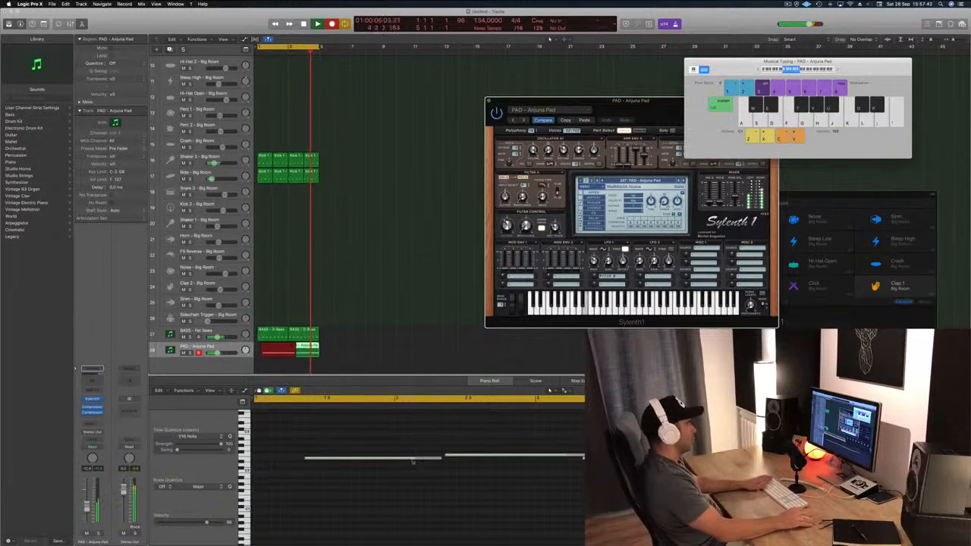
left_click_drag(599, 112, 696, 143)
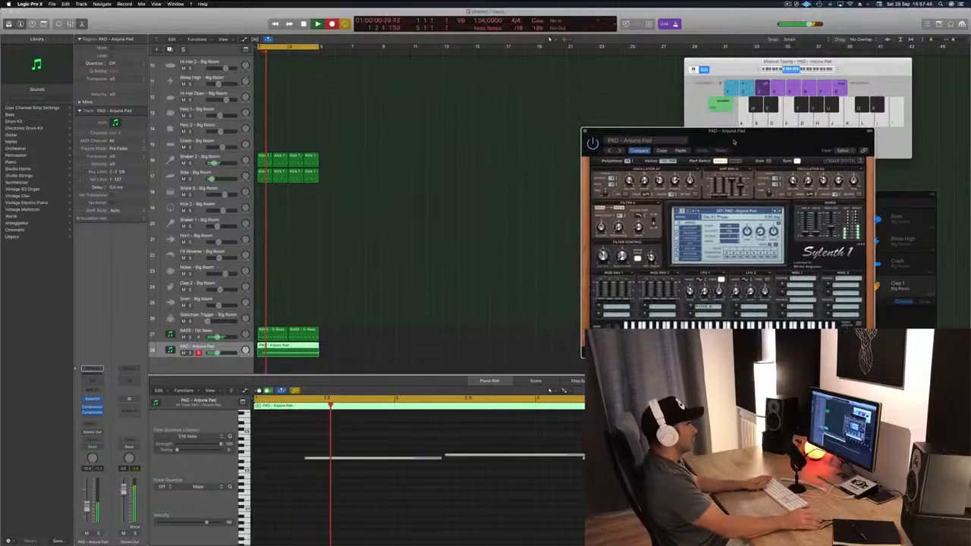
key("space")
Step: Shift the four recorded pad notes to start at bar 1 and delete the last two
left_click(412, 497)
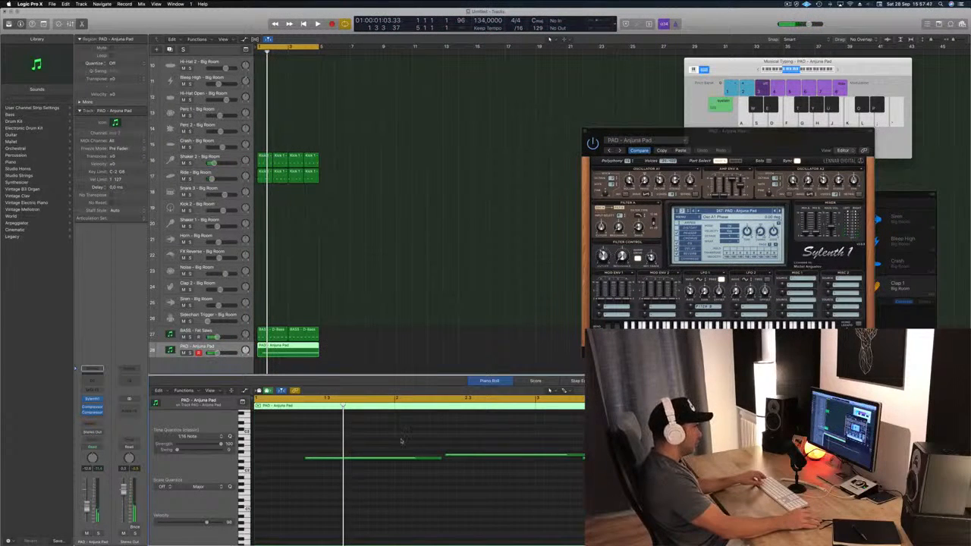
left_click_drag(374, 451, 317, 461)
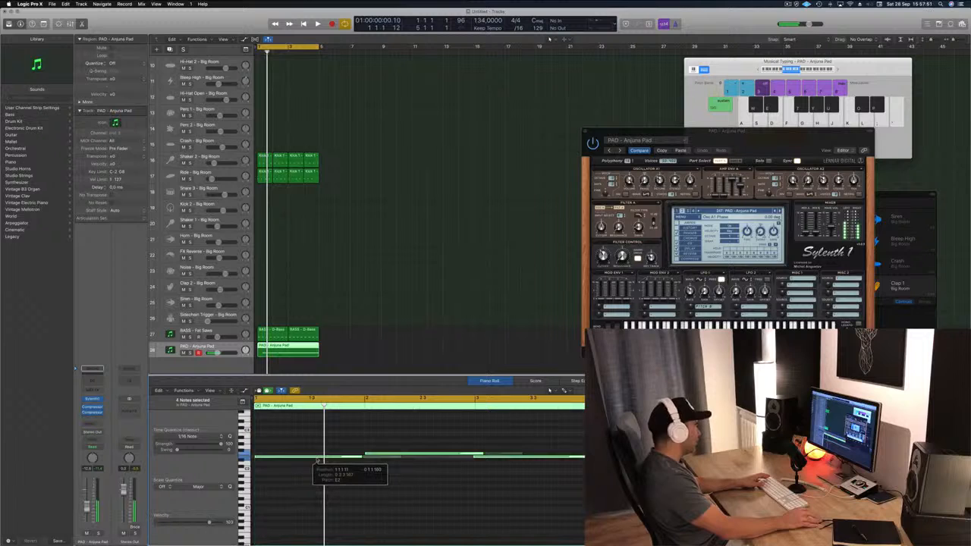
left_click(372, 454)
left_click_drag(550, 390, 570, 390)
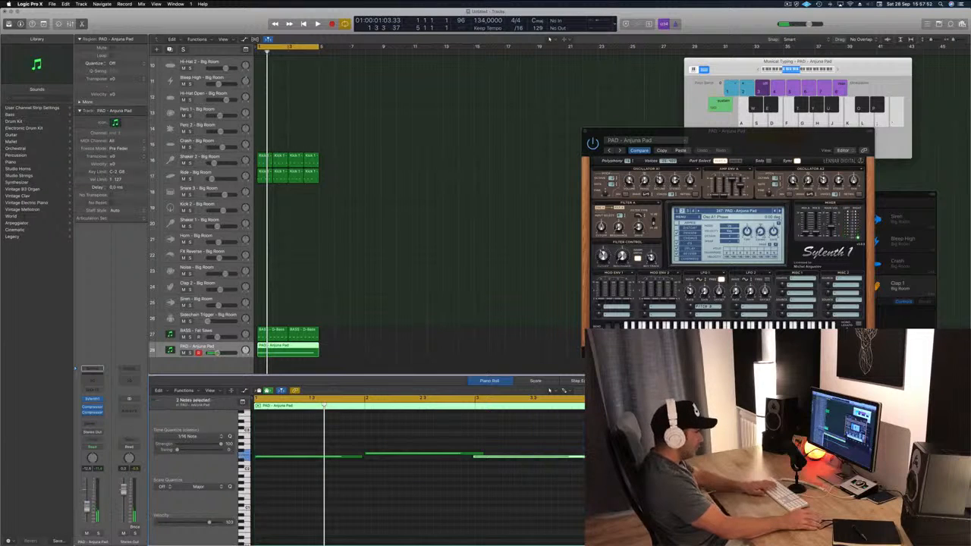
left_click_drag(407, 435, 332, 484)
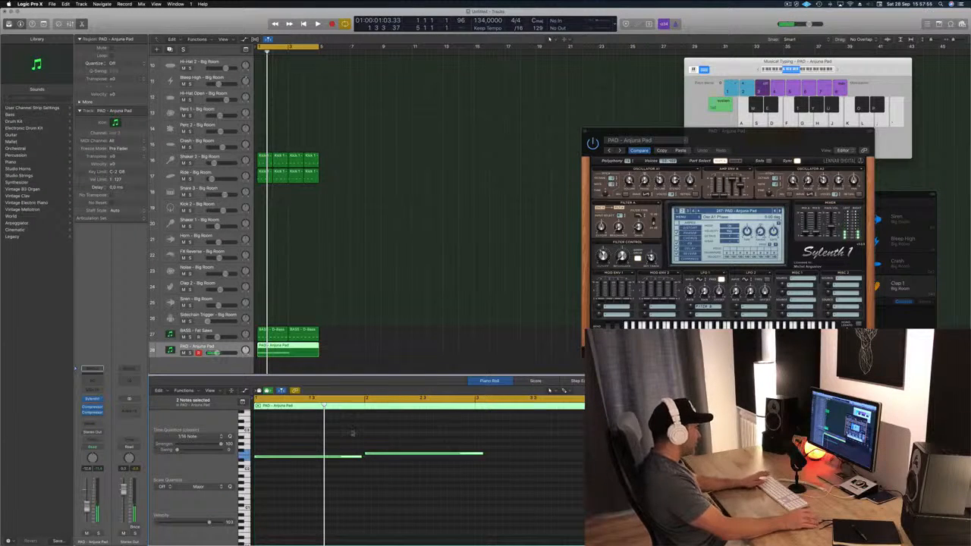
Step: Trim the first two pad notes to one bar each and copy them to bars 3 and 4
left_click_drag(360, 456, 363, 457)
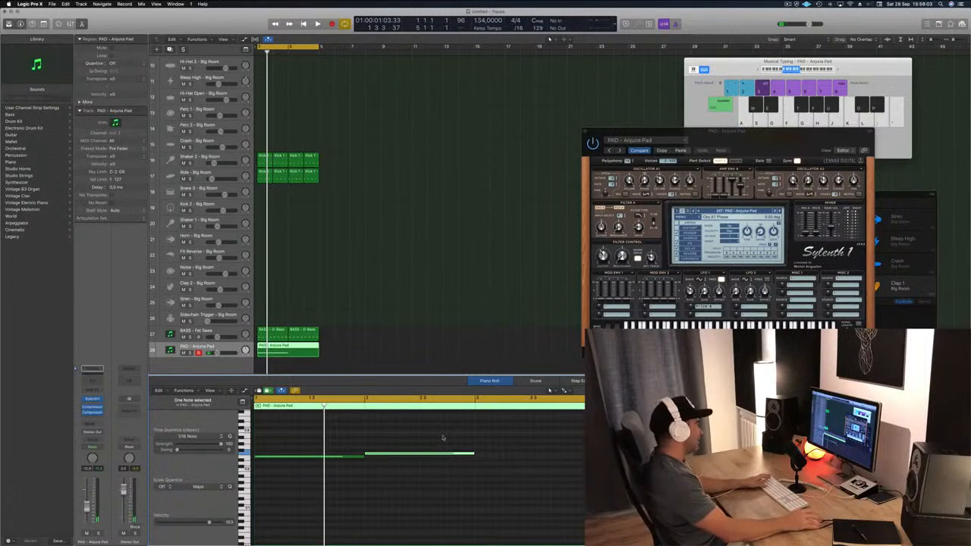
key("space")
left_click_drag(542, 433, 557, 460)
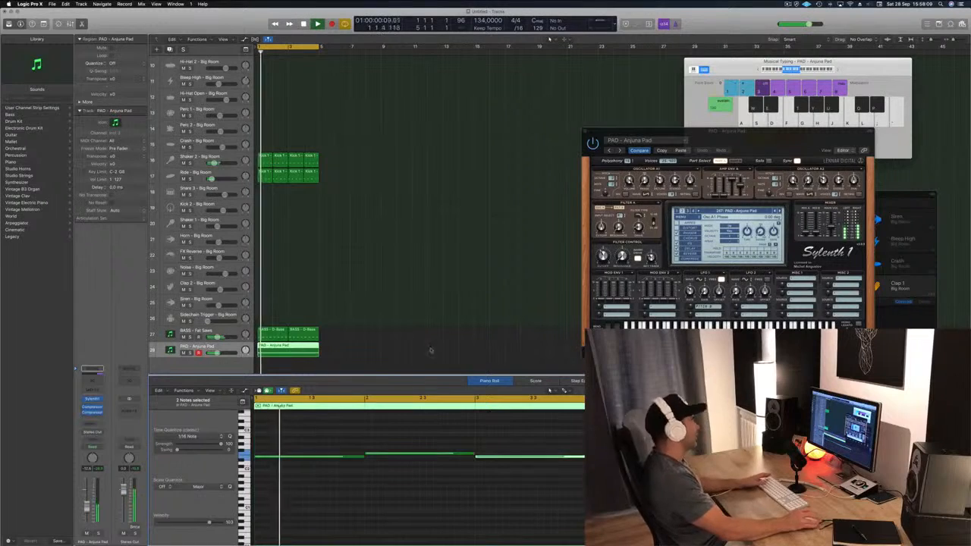
left_click_drag(795, 144, 680, 74)
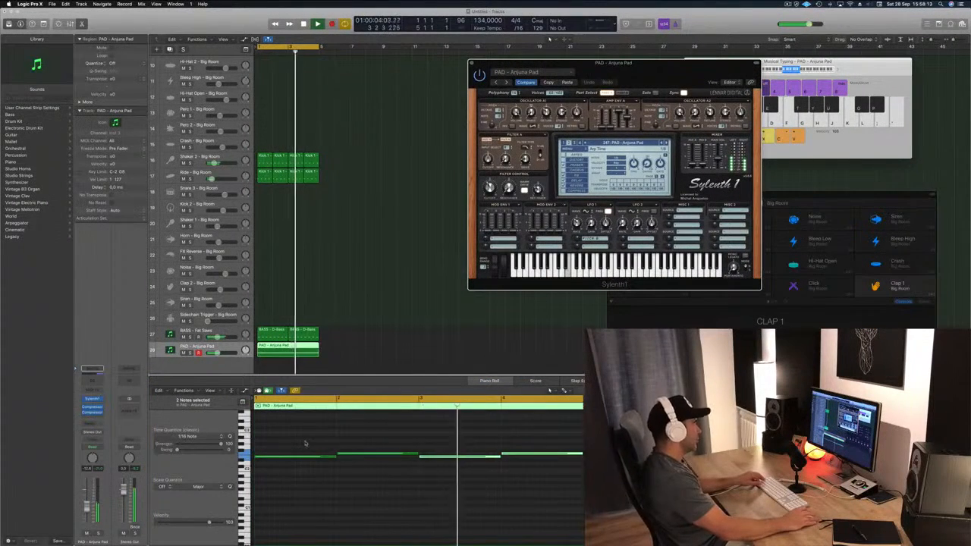
Step: Copy all four pad notes one octave higher
key("super+Left")
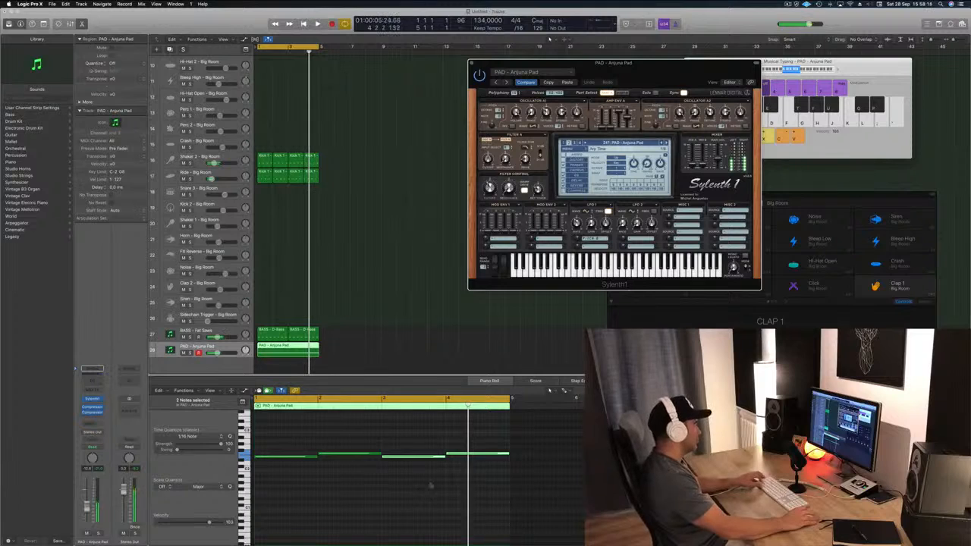
left_click(430, 485)
key("super+a")
left_click_drag(282, 458, 283, 439)
Step: During playback, adjust the pad's Sylenth1 filter cutoff and set the track's volume to -11.2 dB
key("space")
left_click_drag(644, 71, 622, 146)
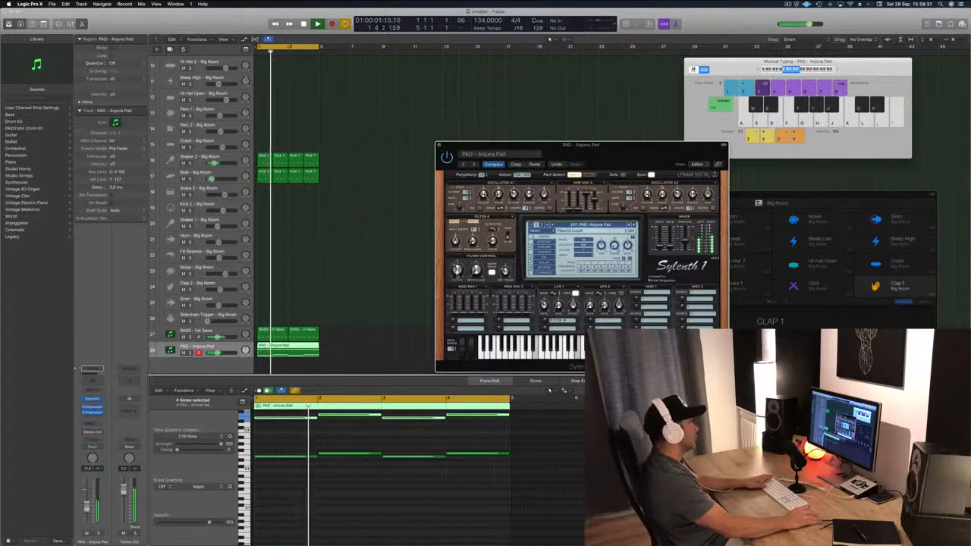
left_click(87, 507)
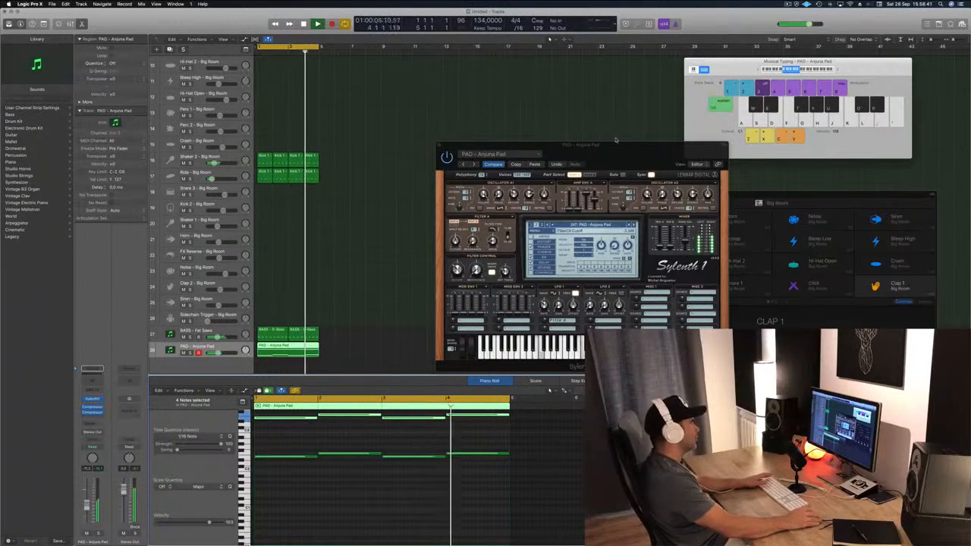
left_click_drag(615, 140, 580, 147)
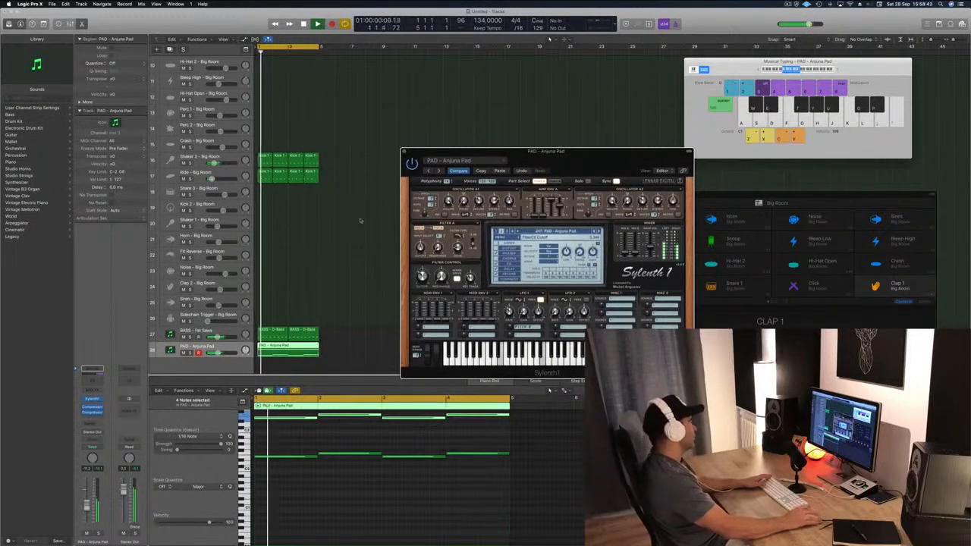
left_click(404, 151)
left_click(448, 262)
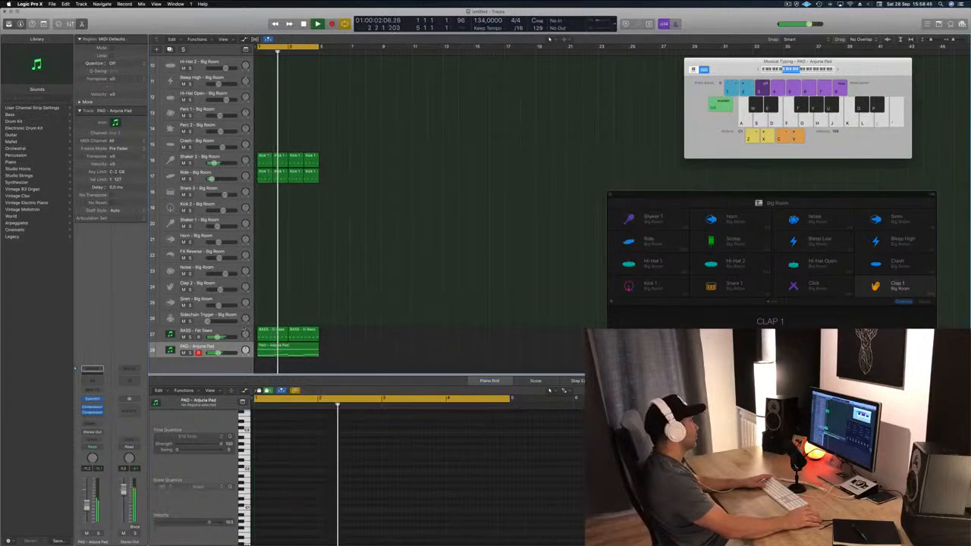
Step: Duplicate the Anjuna Pad track with its settings and copy the pad region onto the new track
left_click(233, 351)
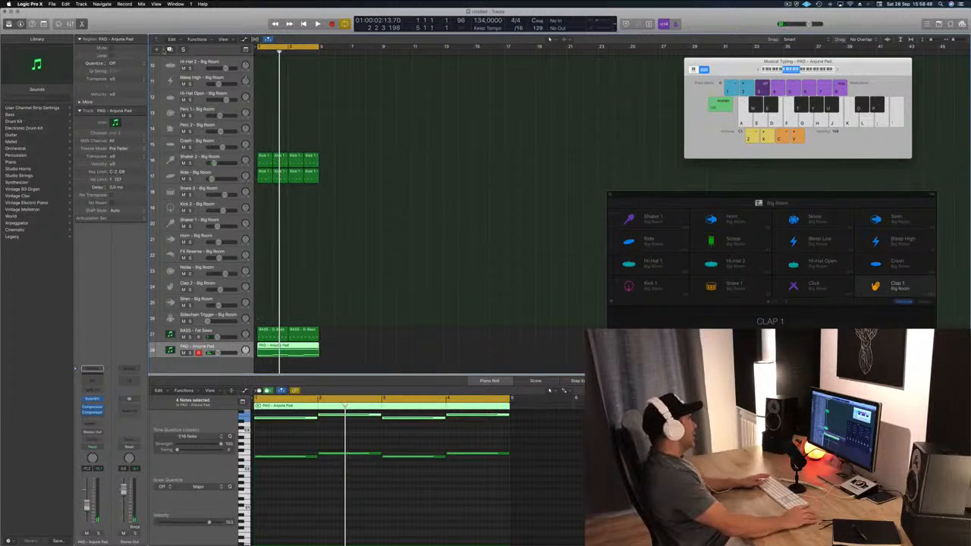
key("super+d")
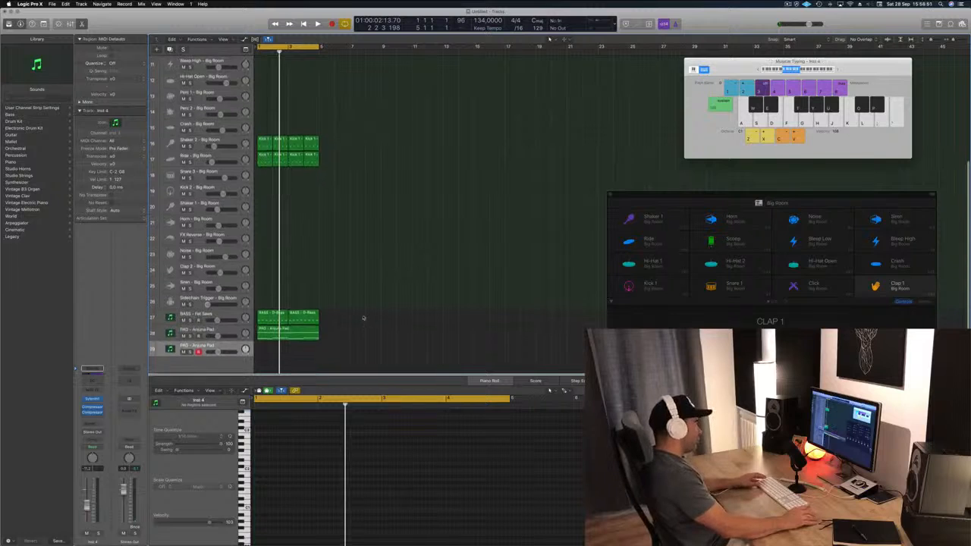
left_click(285, 332)
left_click_drag(285, 331, 282, 352)
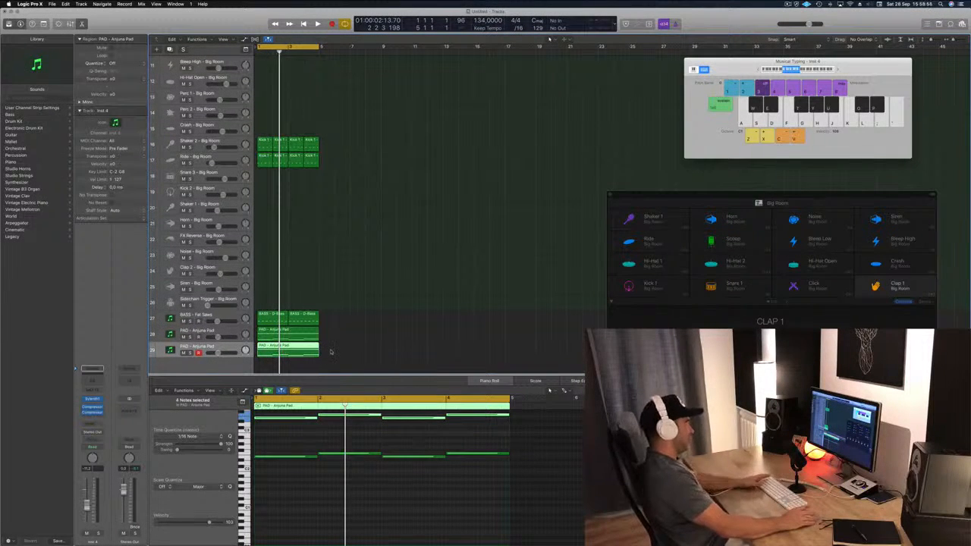
Step: Shorten all eight notes in the copied pad region to short stabs at the start of each bar
scroll(308, 450, "up", 2)
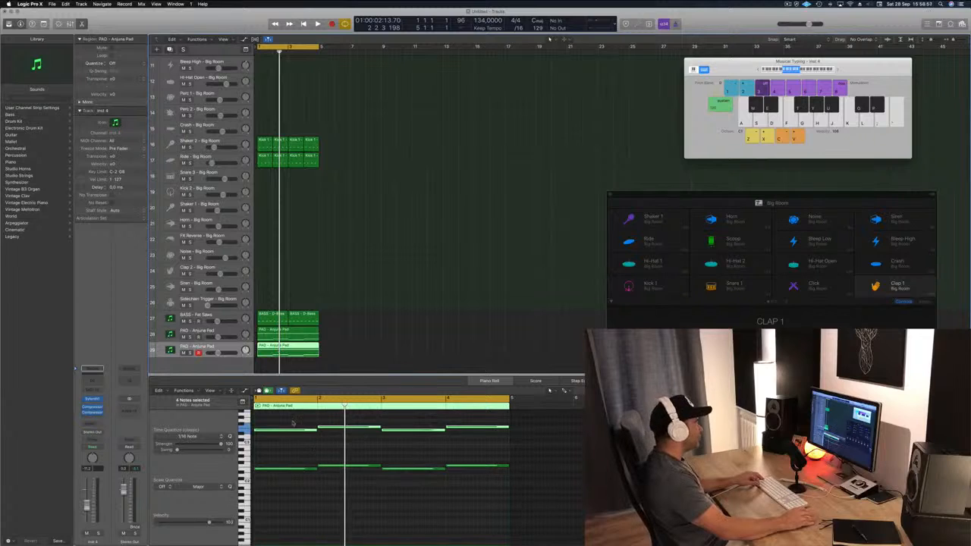
left_click_drag(288, 417, 499, 496)
left_click_drag(509, 427, 463, 429)
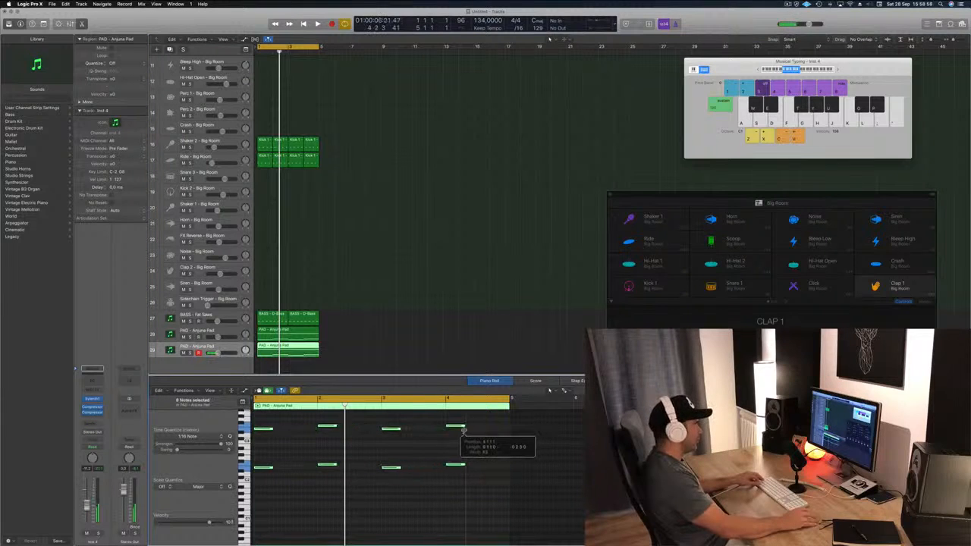
Step: Move all eight short notes half a bar later and play the loop
left_click_drag(261, 431, 291, 430)
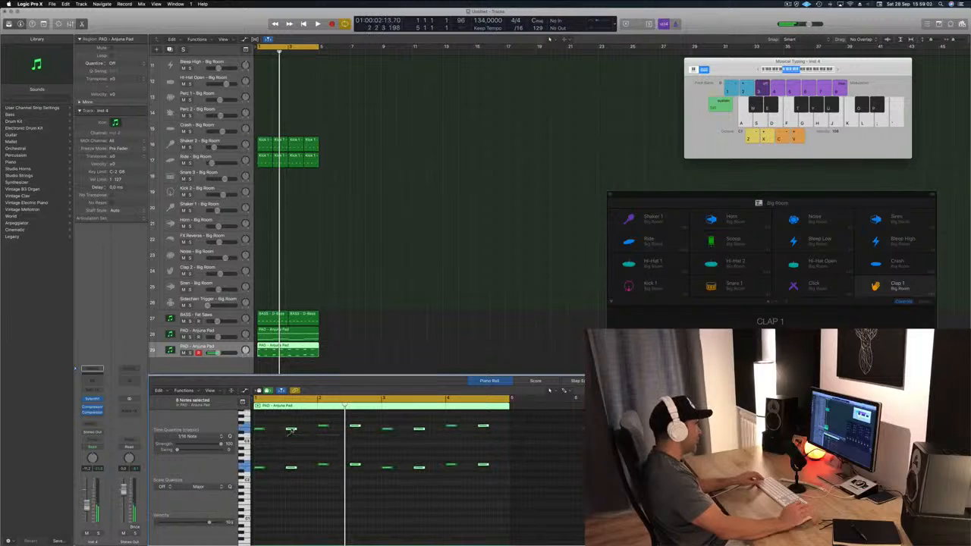
key("space")
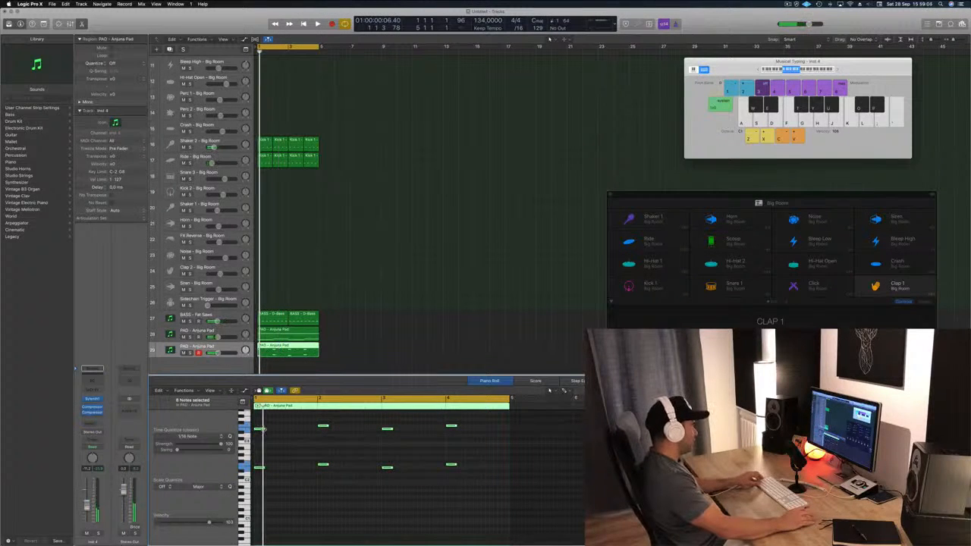
left_click_drag(259, 429, 289, 432)
key("space")
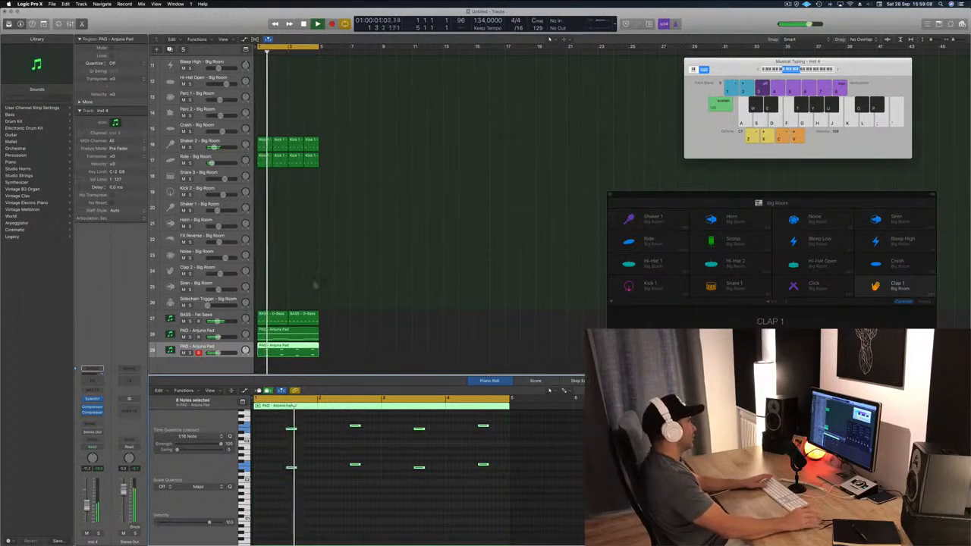
Step: Open Sylenth1 on the second pad track, load the LEAD - Basic Super Saw preset and play the loop
left_click(227, 344)
key("space")
key("space")
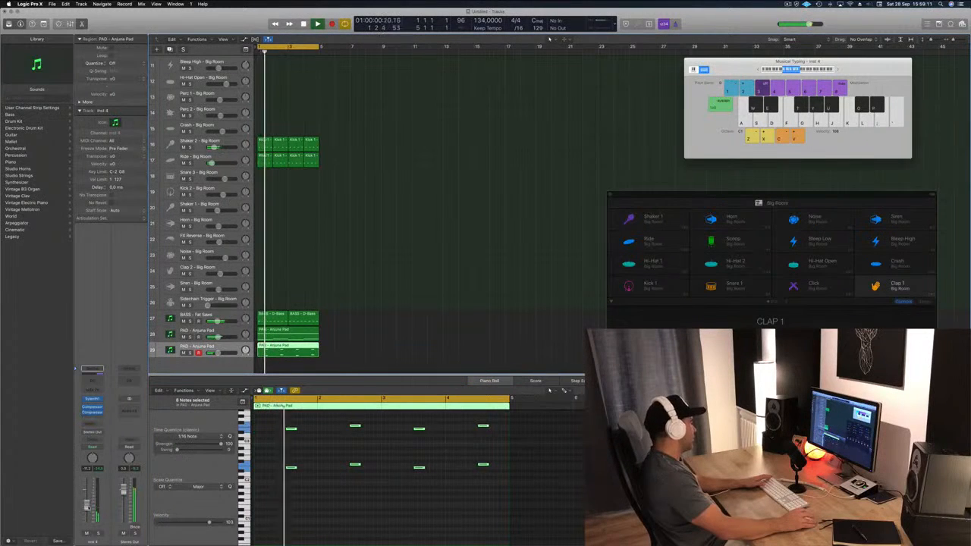
key("v")
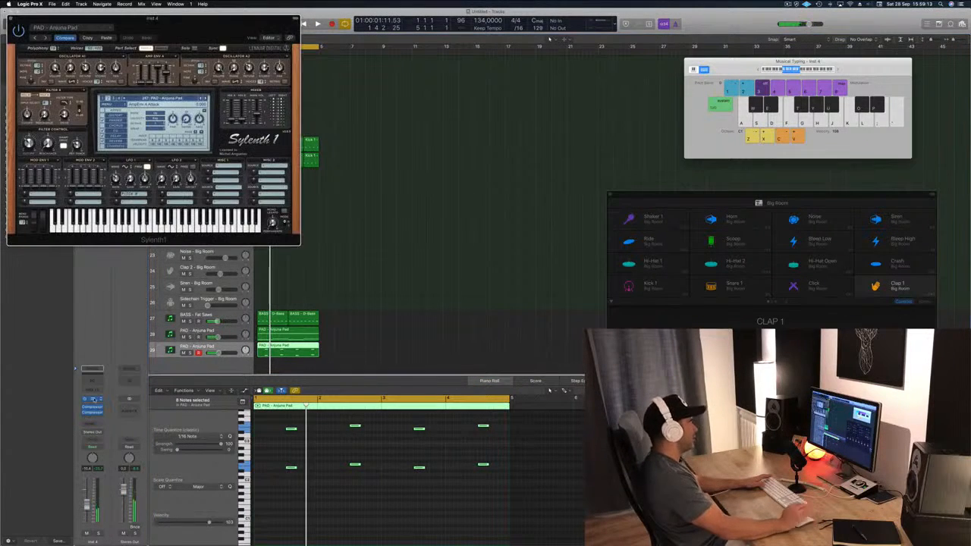
key("y")
left_click_drag(221, 32, 804, 298)
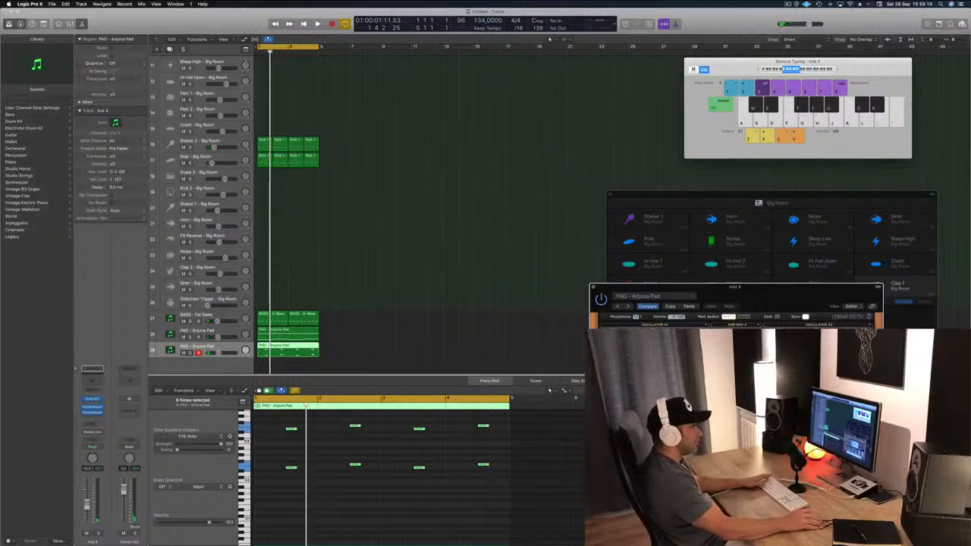
left_click(734, 419)
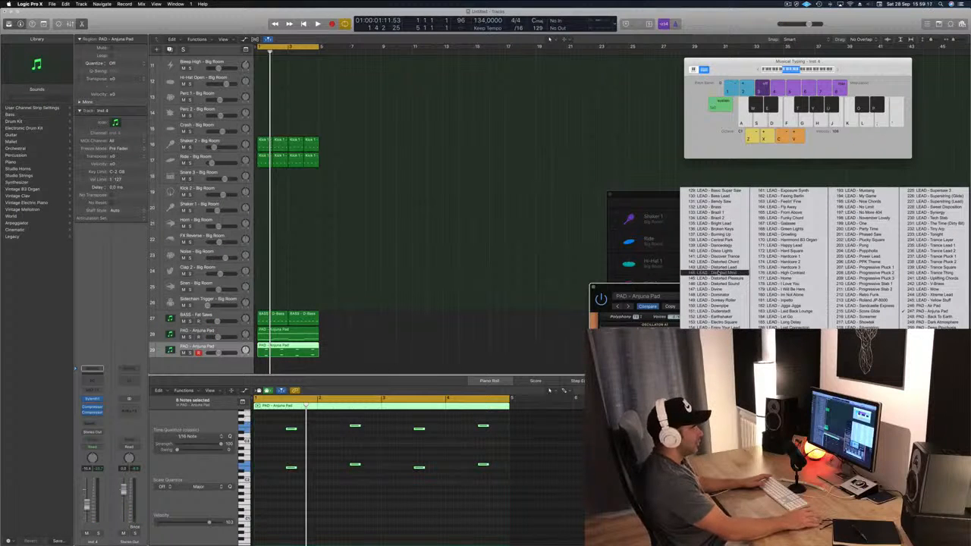
left_click(717, 190)
key("space")
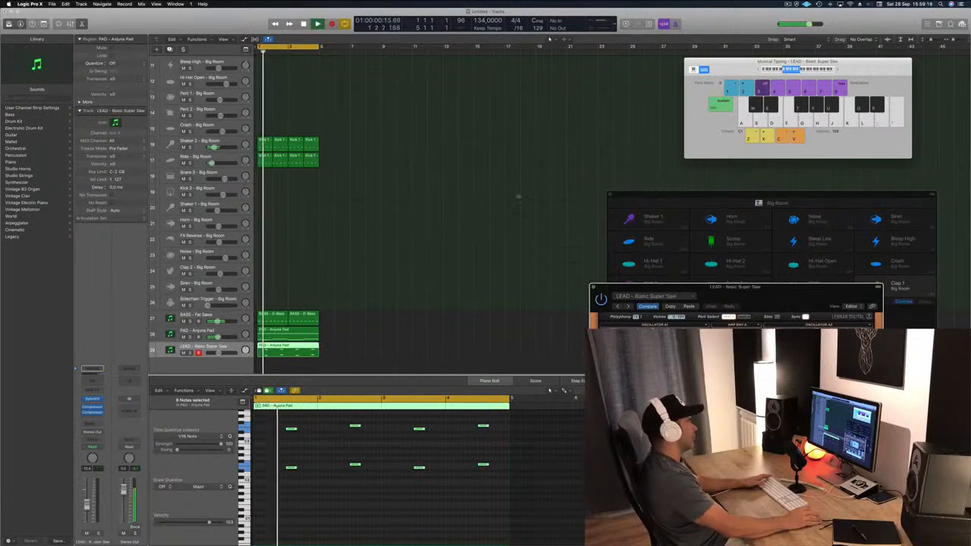
Step: Set the lead track's volume to -17.2 dB and step through the Bass Lead, Bendy Saw and Brass presets during playback
left_click_drag(837, 301, 604, 100)
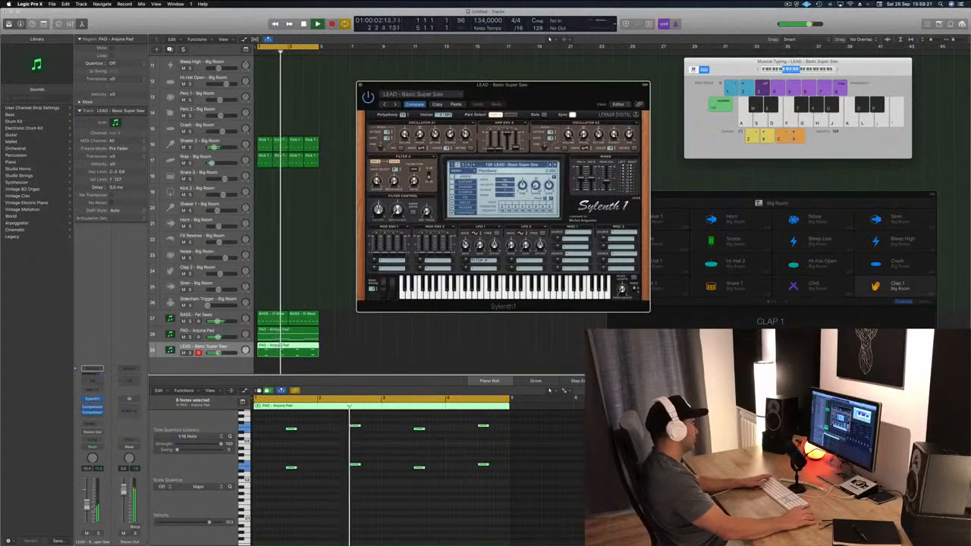
left_click(549, 38)
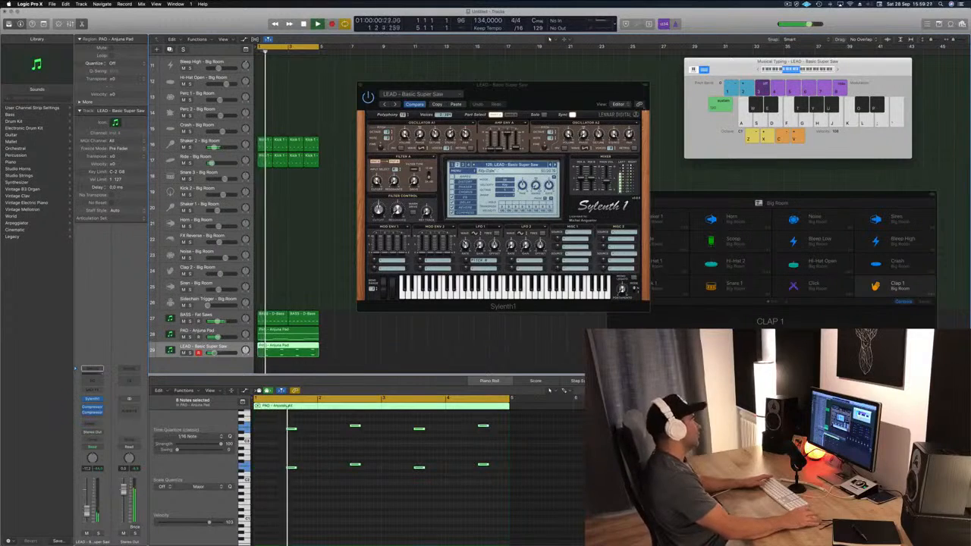
key("]")
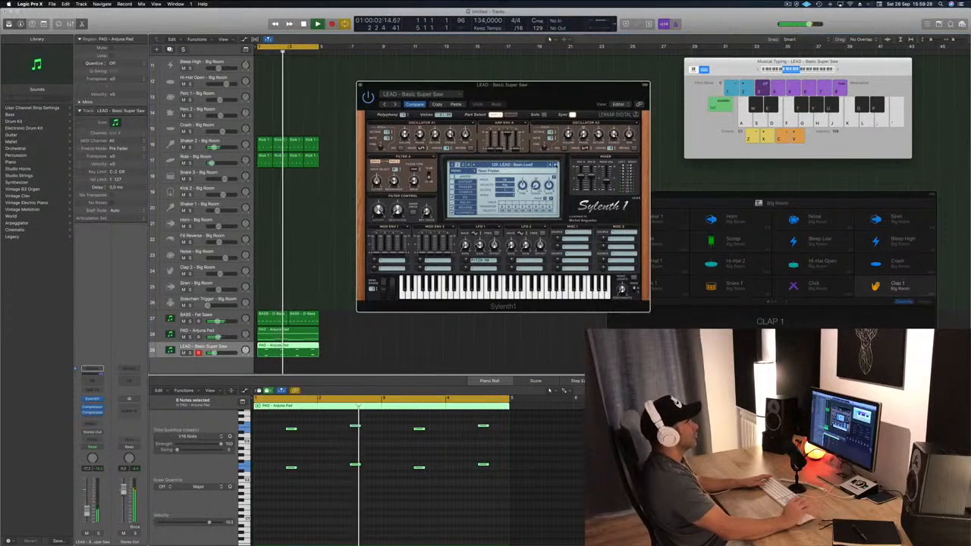
key("]")
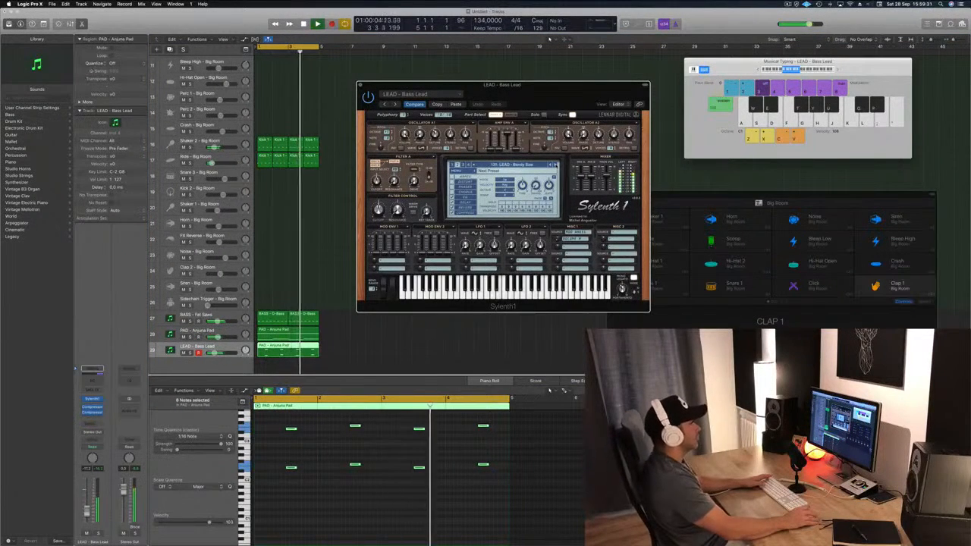
key("]")
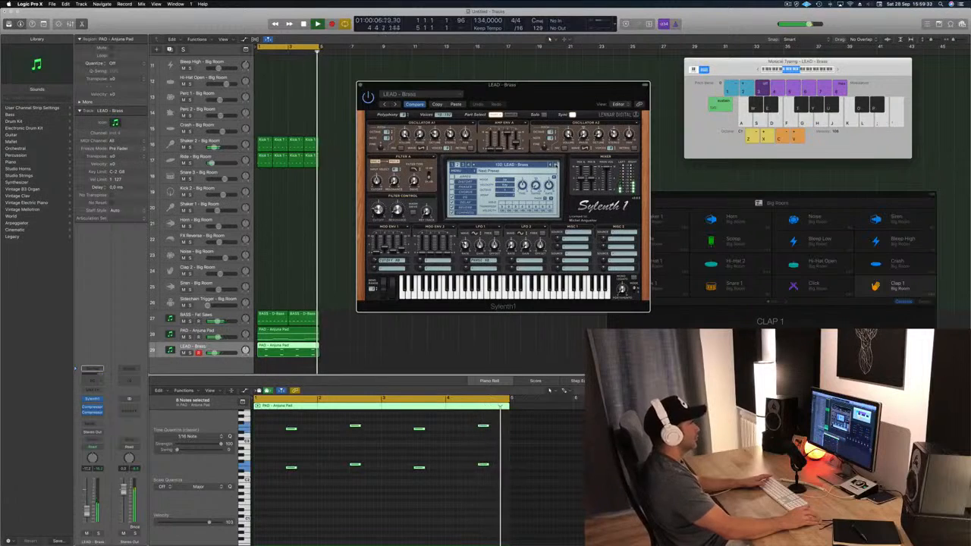
Step: Step onward through the Sylenth1 lead presets during playback, choose LEAD - Broken Keys and close the plugin window
key("]")
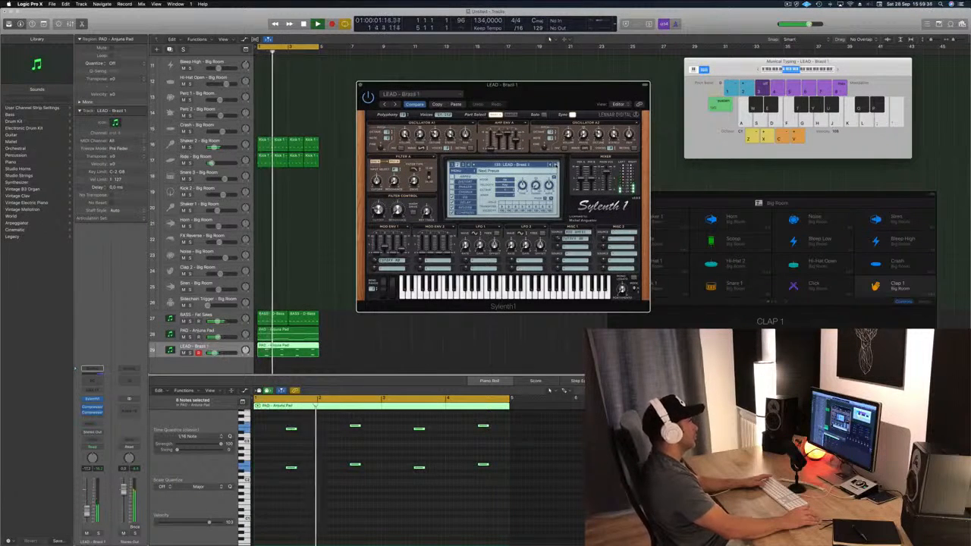
key("]")
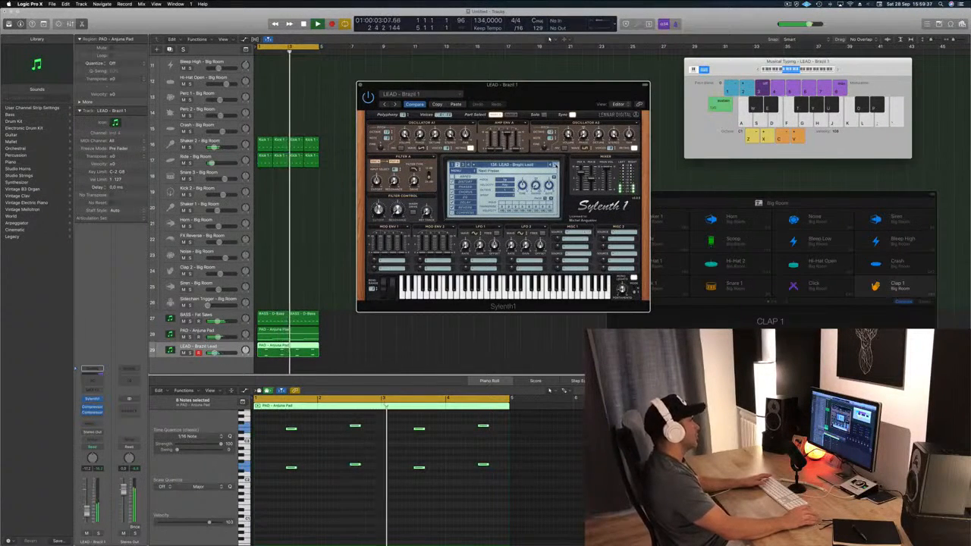
left_click(556, 165)
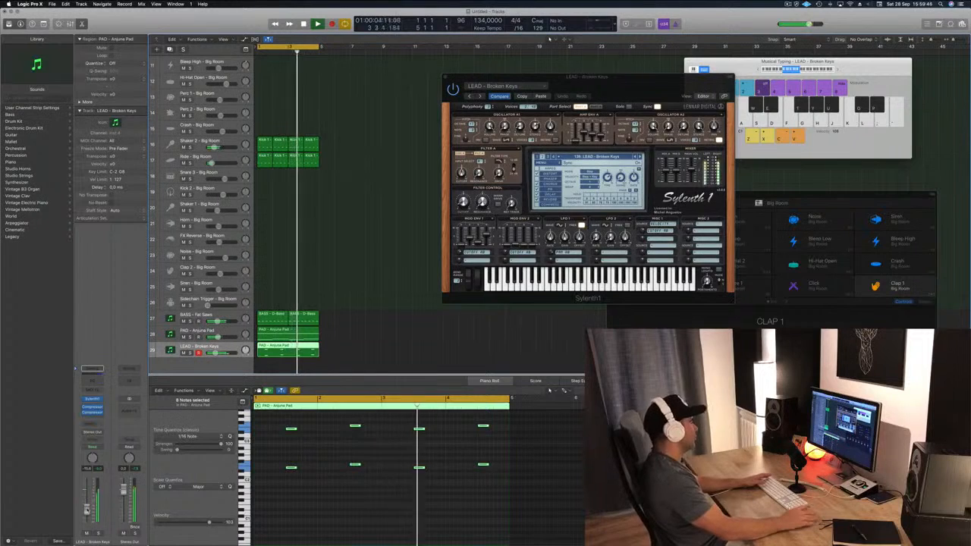
left_click_drag(607, 78, 604, 78)
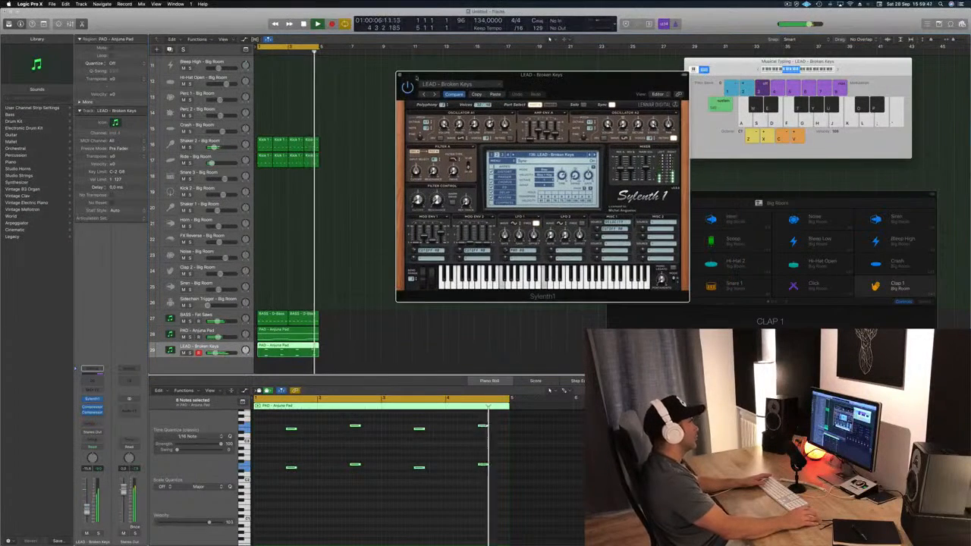
key("super+w")
Step: Repeat all four-bar regions on every track up to bar 17 and extend the cycle range to cover the 16 bars
left_click(407, 175, "ctrl+alt")
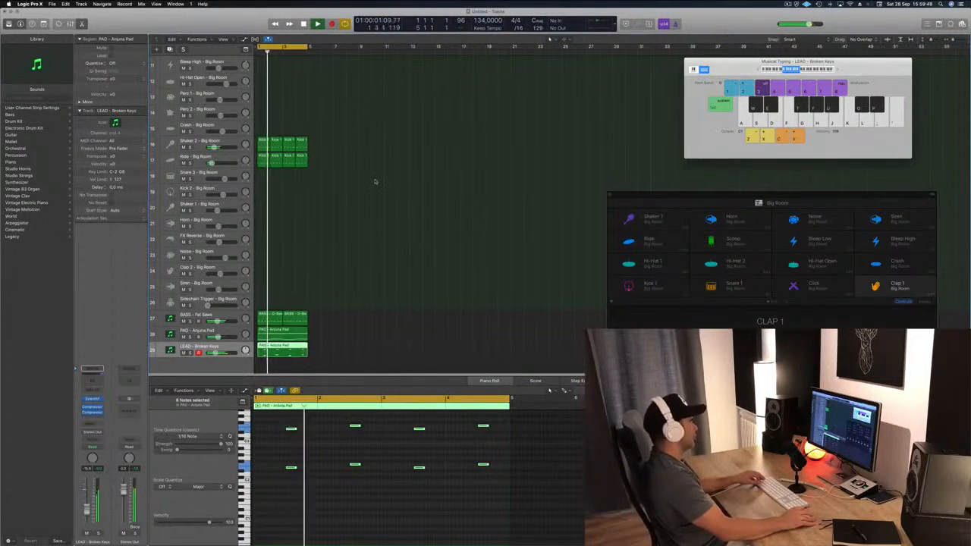
scroll(375, 181, "down", 5)
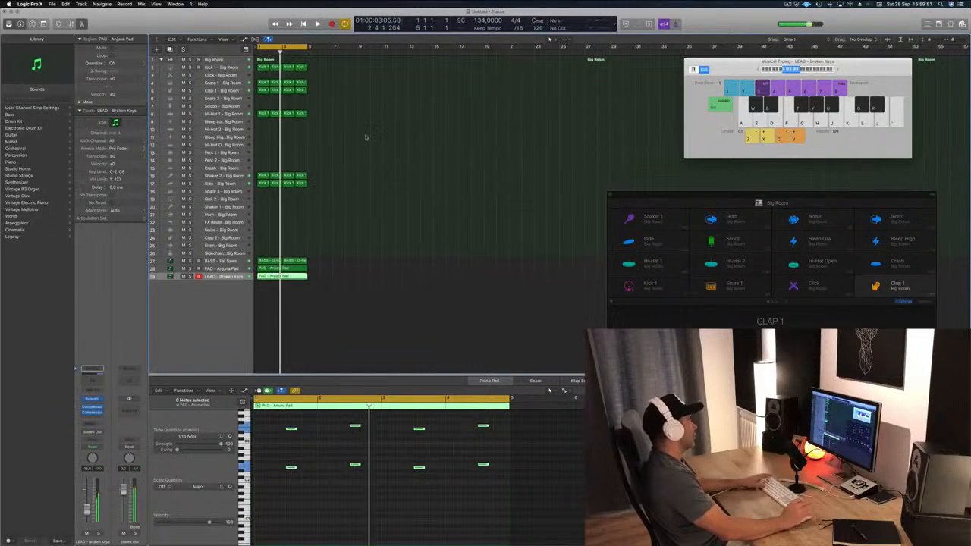
key("super+a")
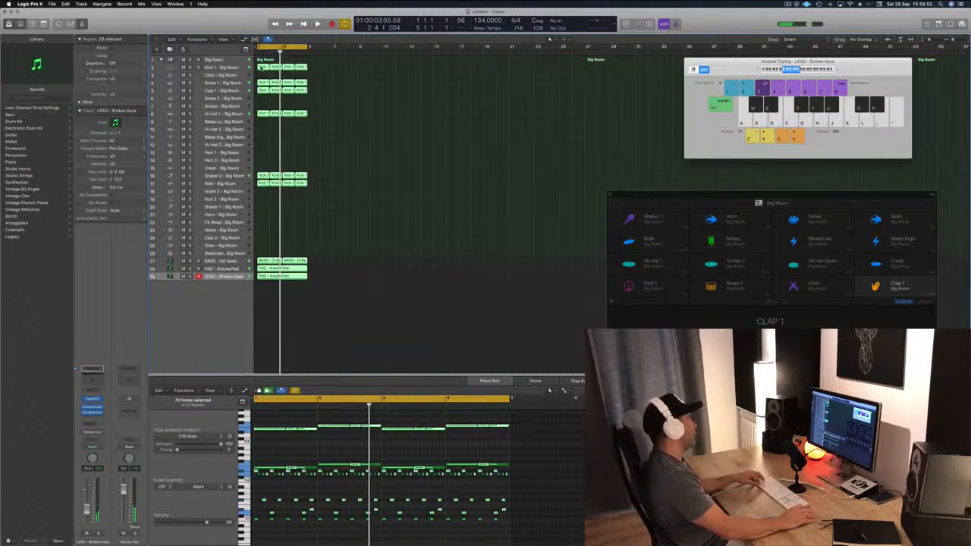
left_click_drag(260, 67, 316, 74)
left_click_drag(387, 64, 257, 325)
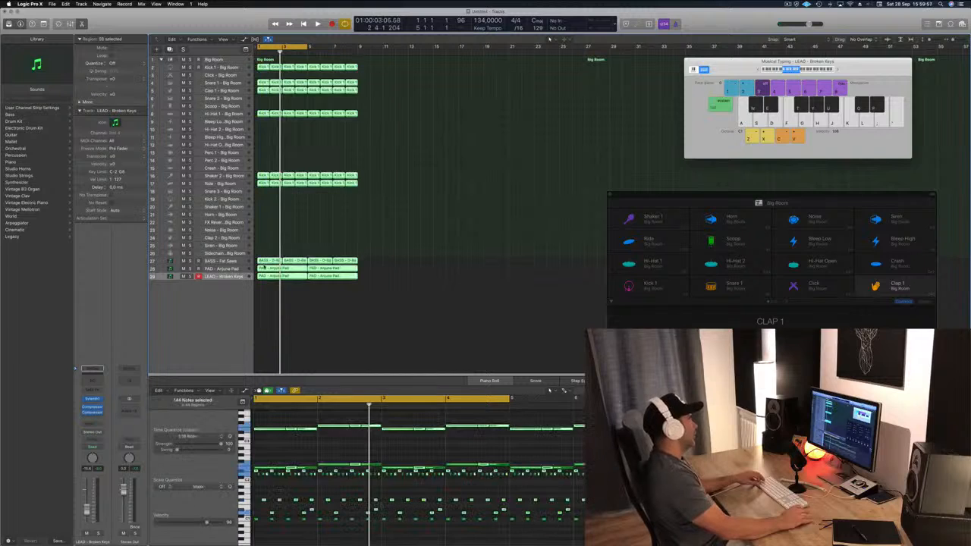
left_click_drag(307, 272, 366, 274)
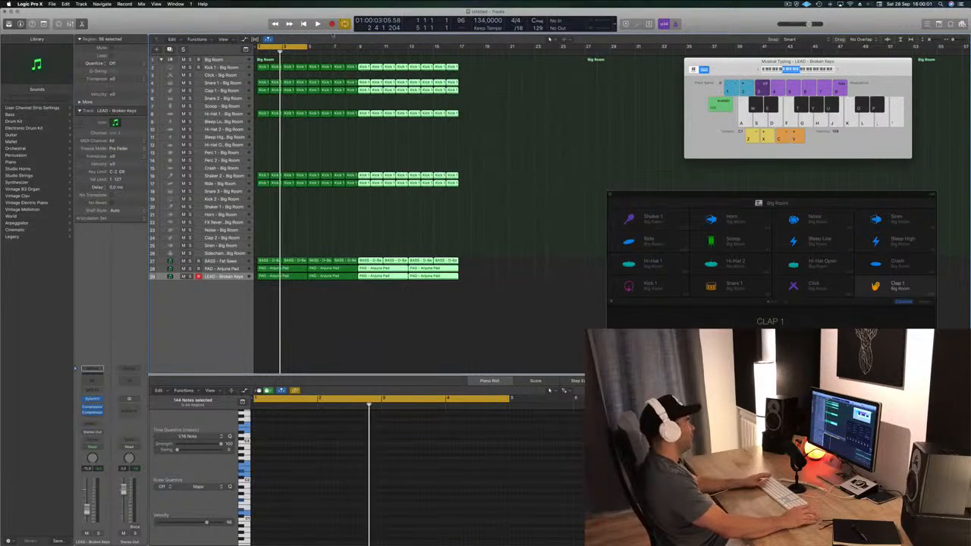
key("space")
left_click_drag(308, 47, 458, 58)
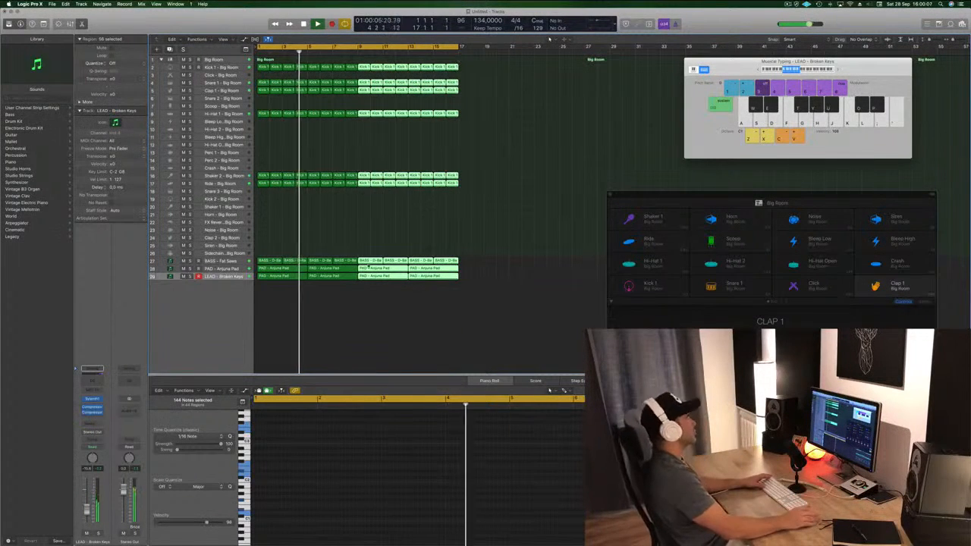
Step: Duplicate the LEAD - Broken Keys track without its regions, enlarge the new track's height and restart playback
left_click(232, 277)
left_click(228, 279)
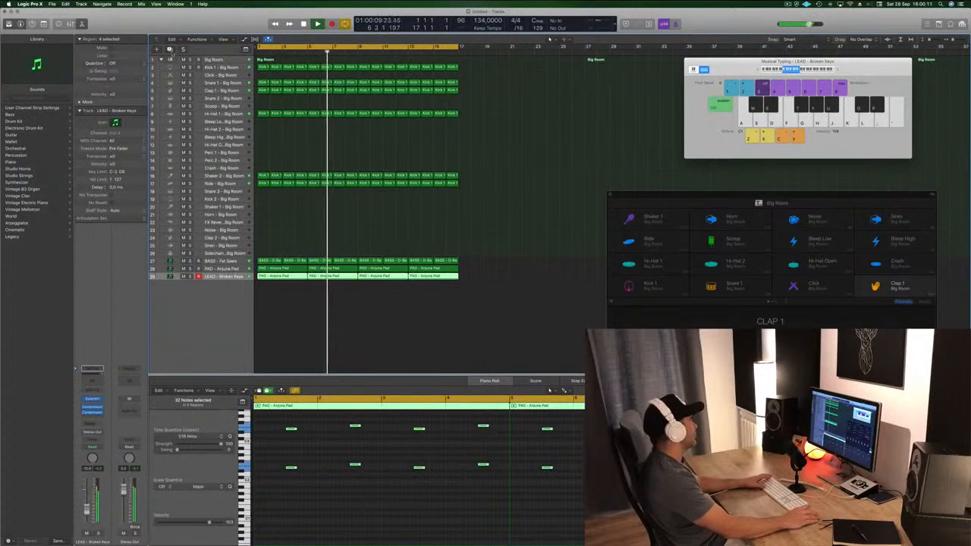
key("super+d")
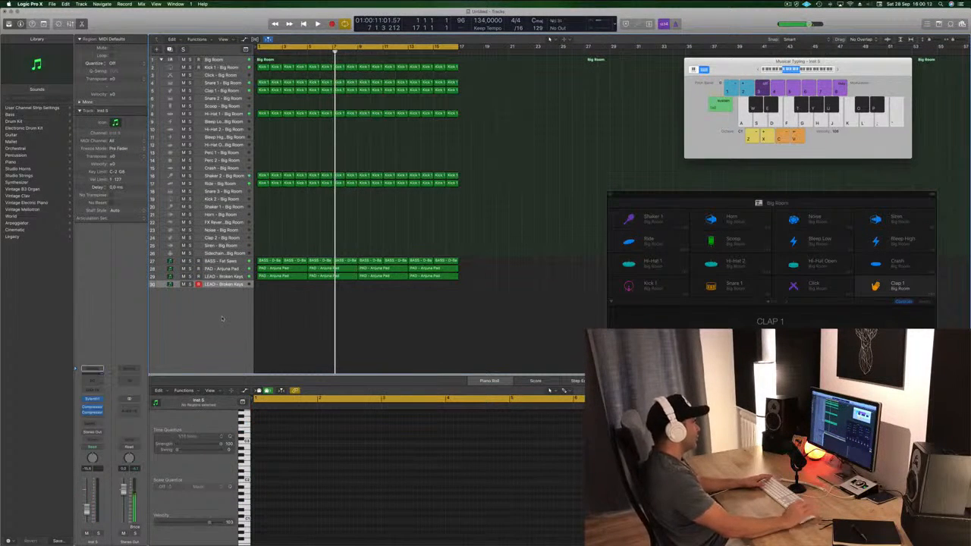
key("Return")
key("space")
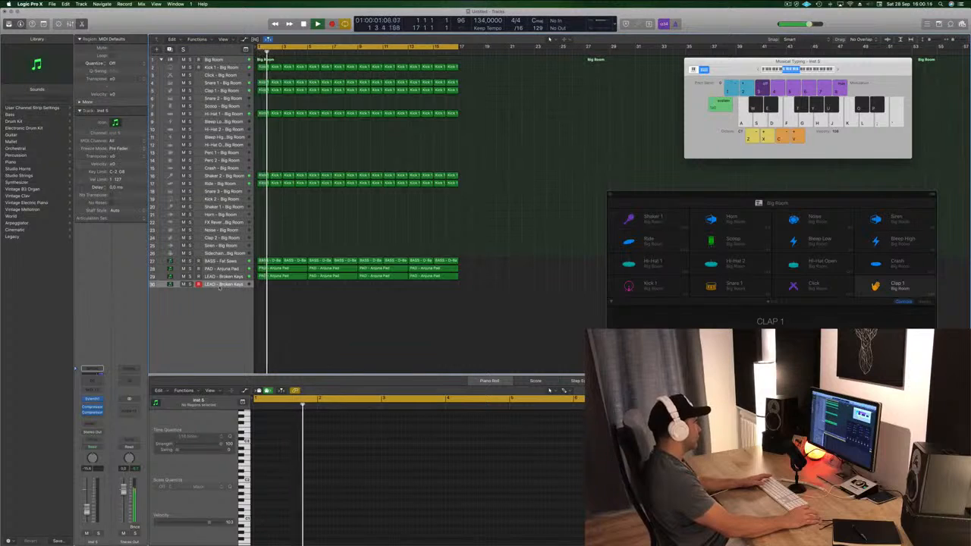
left_click_drag(215, 287, 215, 327)
key("Return")
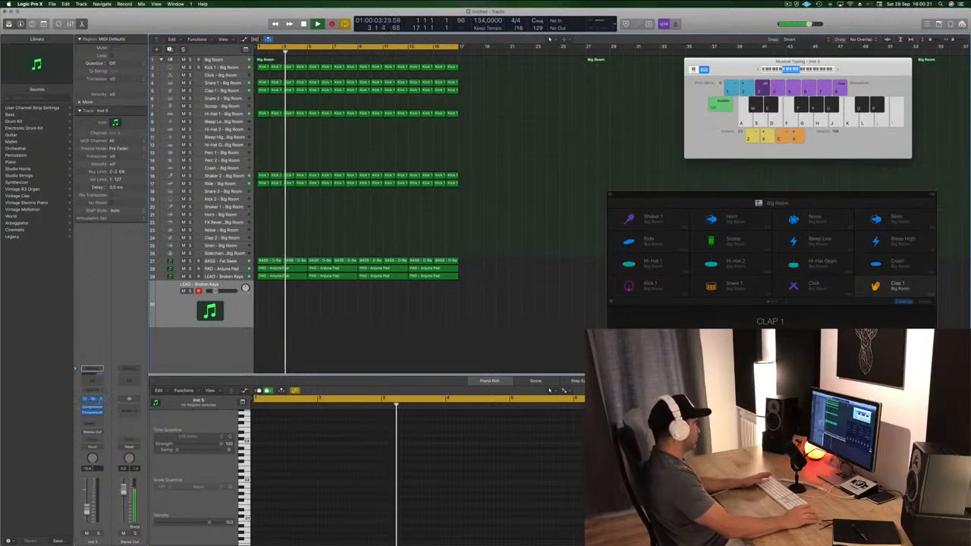
Step: Open Sylenth1 on the duplicated lead track, record a 16-bar melody of short notes and move the plugin window aside
double_click(210, 311)
left_click_drag(237, 27, 478, 76)
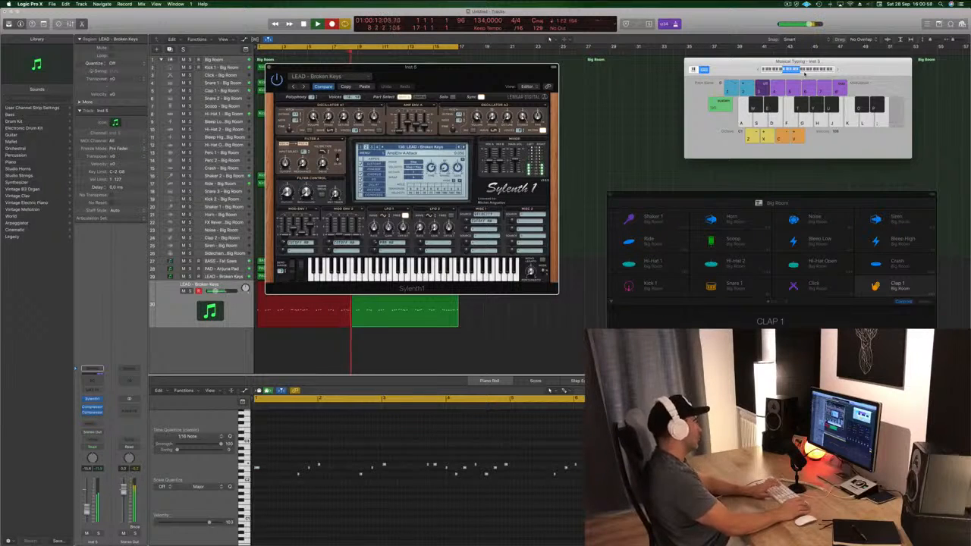
key("space")
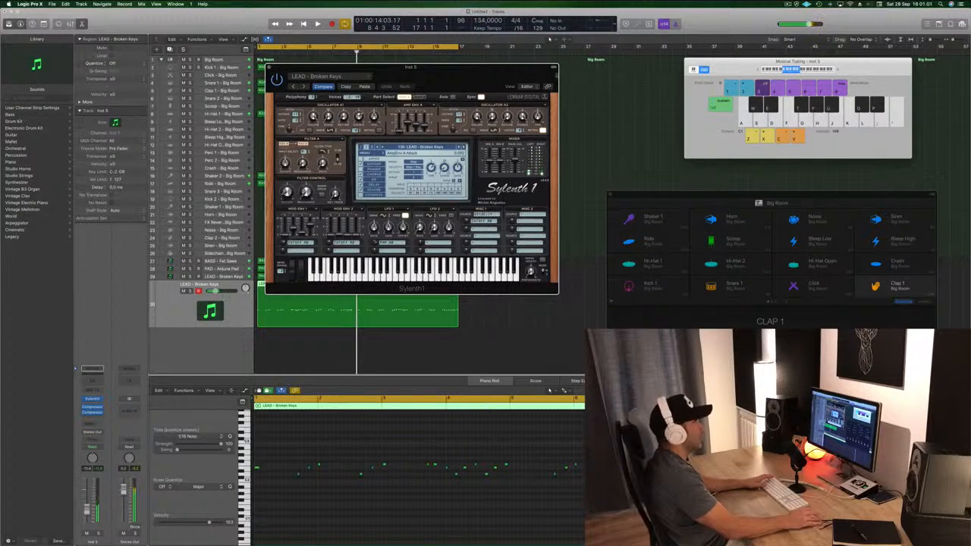
left_click_drag(491, 76, 867, 63)
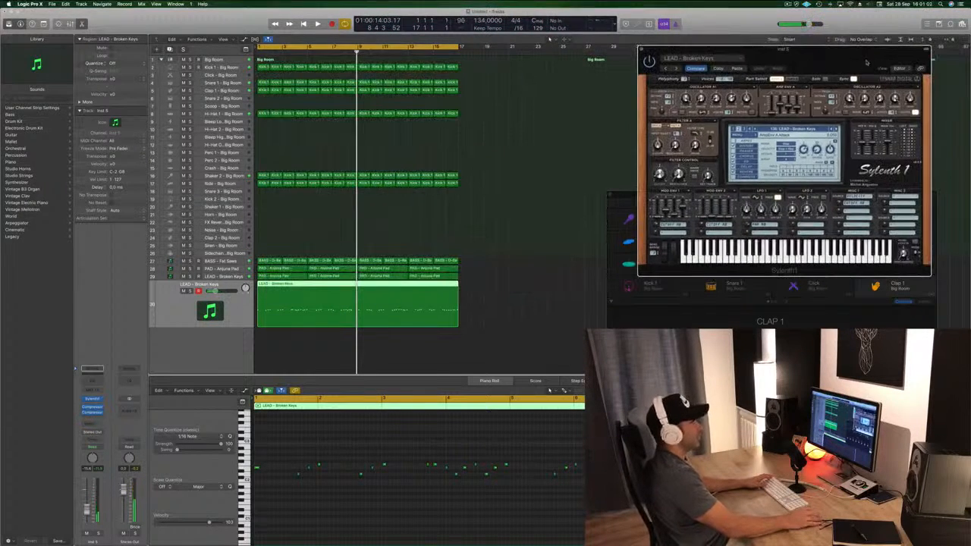
Step: Quantize all notes of the recorded lead melody to 1/16 notes and play the loop
left_click(239, 322)
key("space")
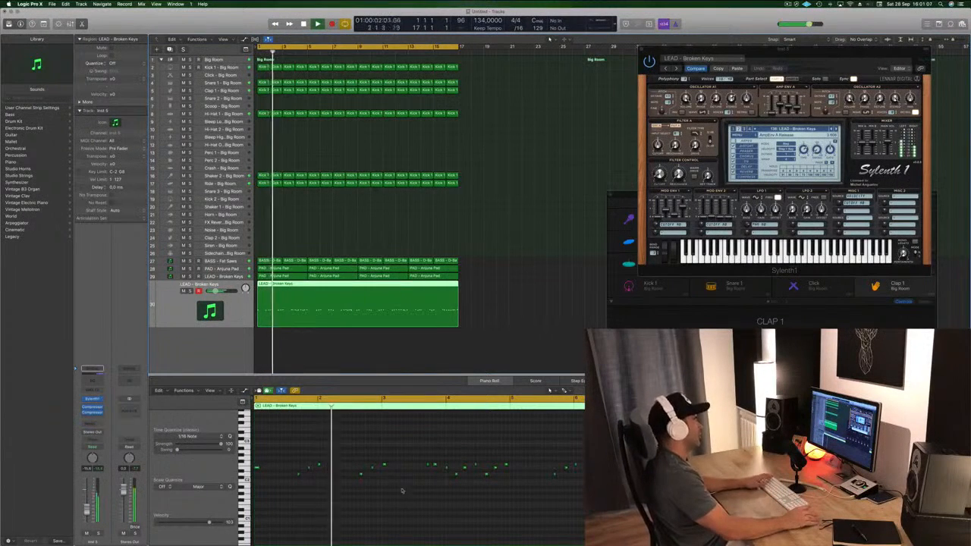
left_click(330, 495)
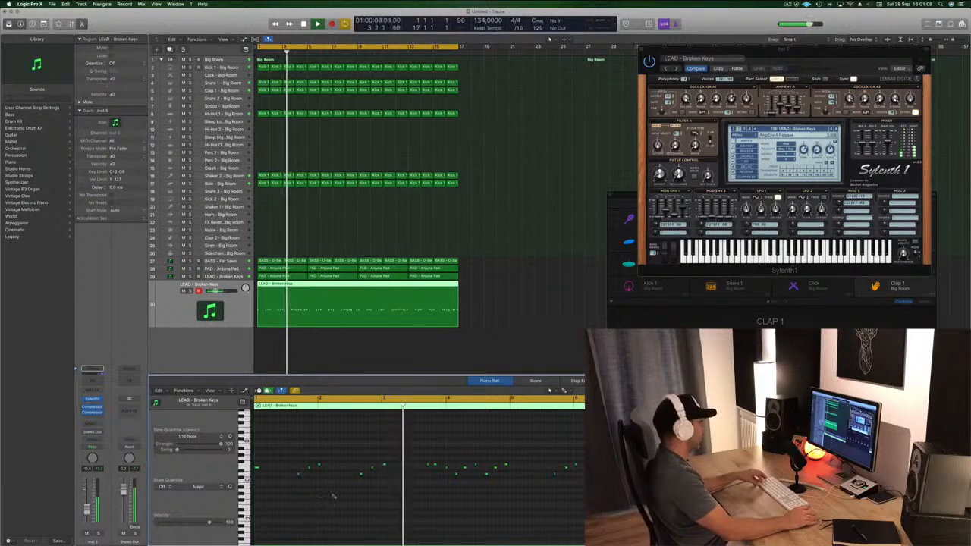
key("super+a")
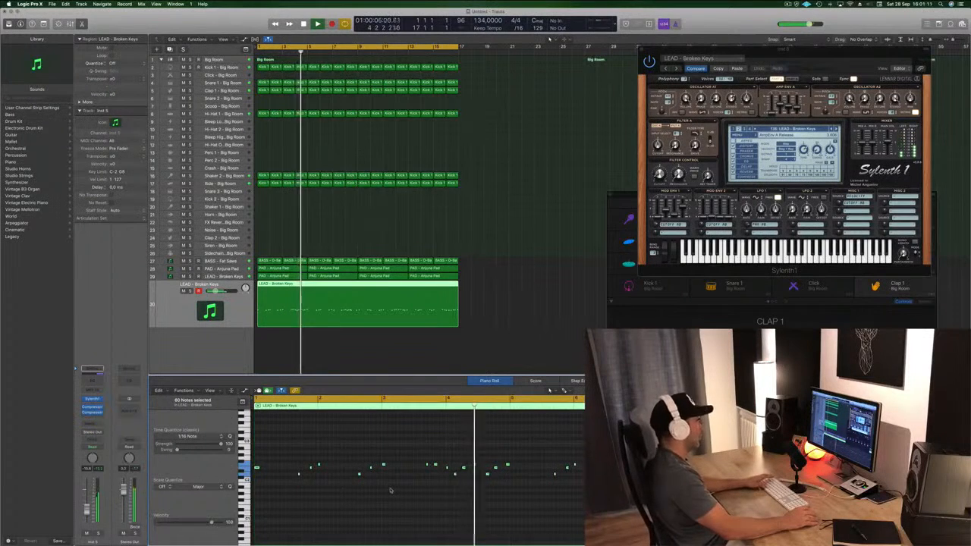
key("space")
key("space")
left_click(320, 490)
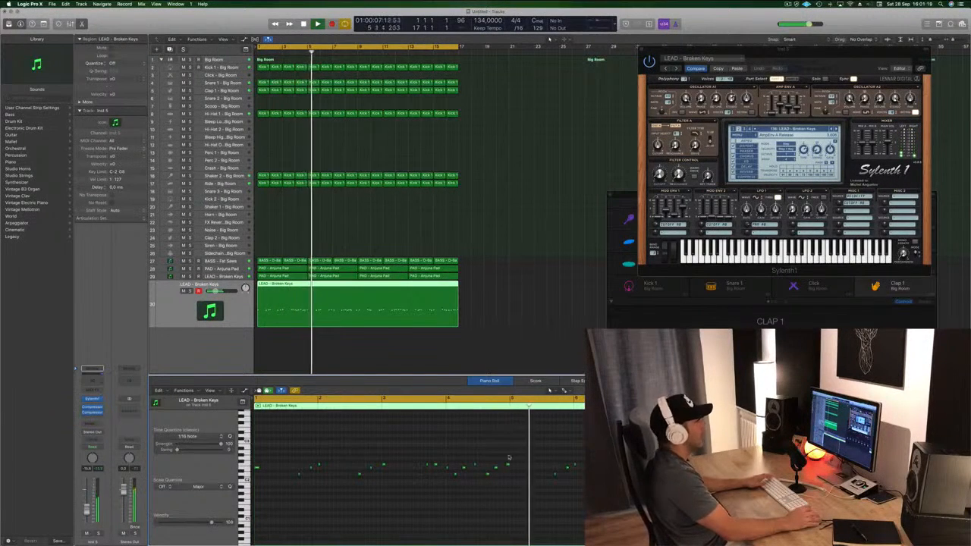
Step: Replay the lead melody from the start several times and raise the new lead track's volume
scroll(407, 475, "left", 3)
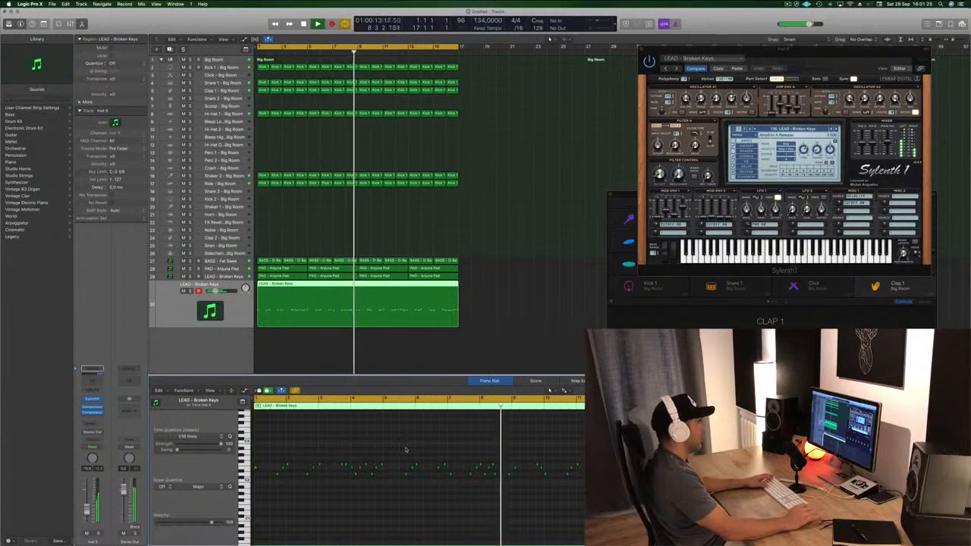
key("Return")
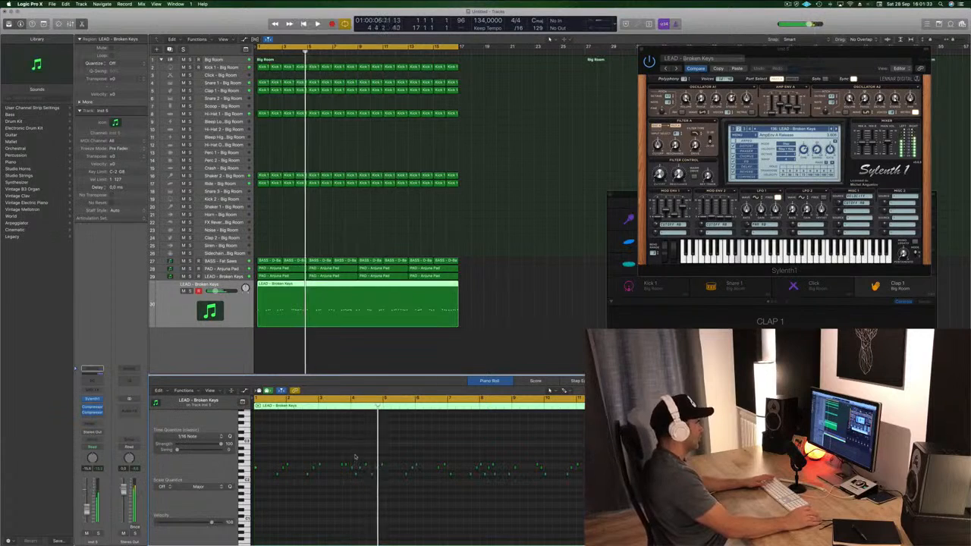
key("Return")
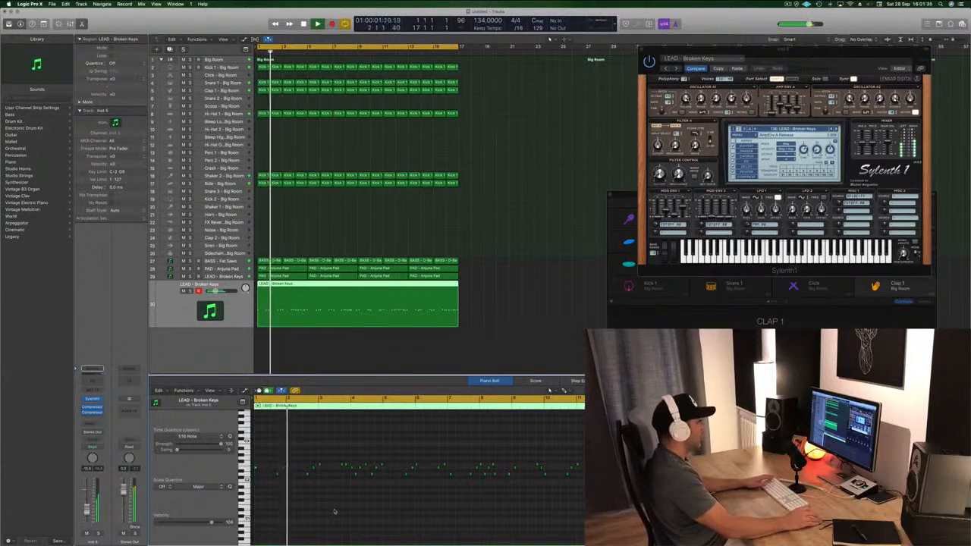
key("Return")
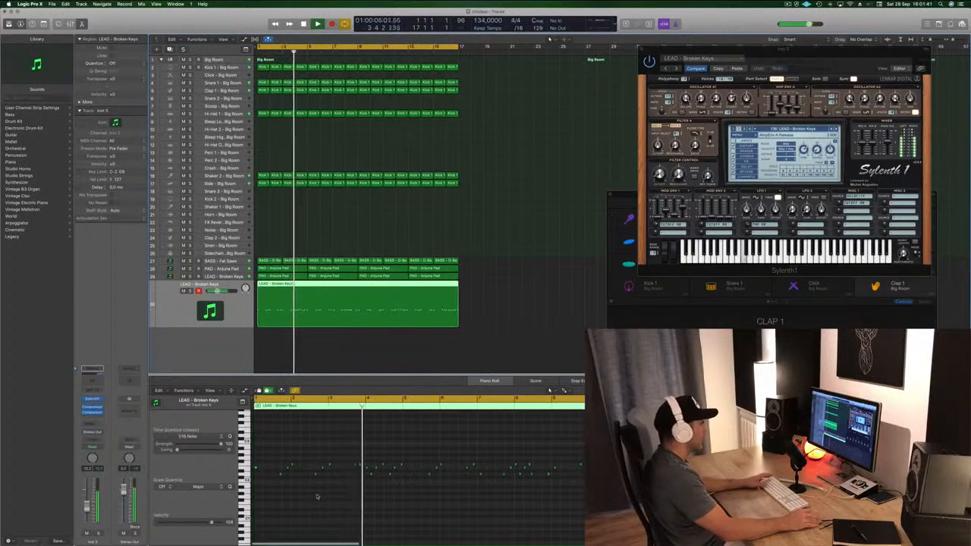
Step: Move the two short melody notes around the start of bar 4 slightly earlier and play the result
left_click(360, 465)
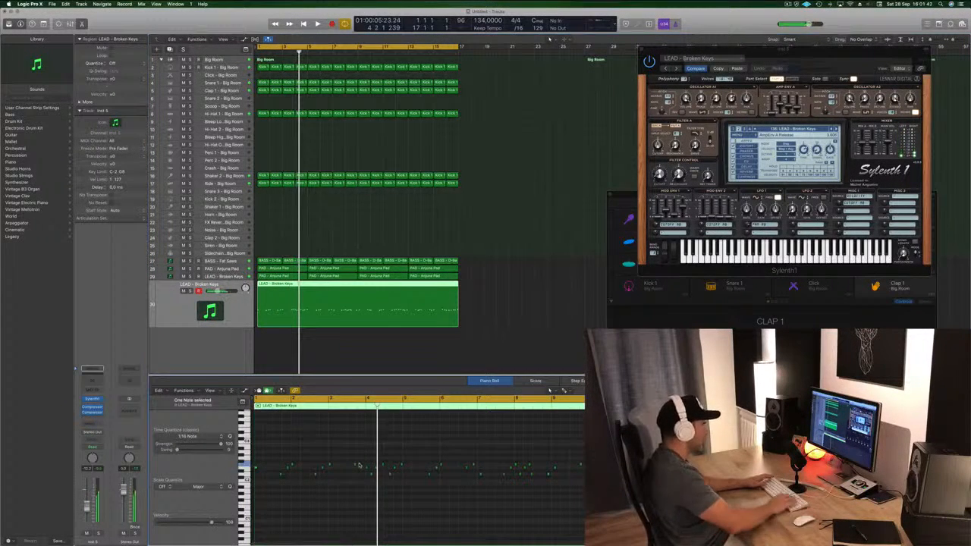
key("Return")
key("space")
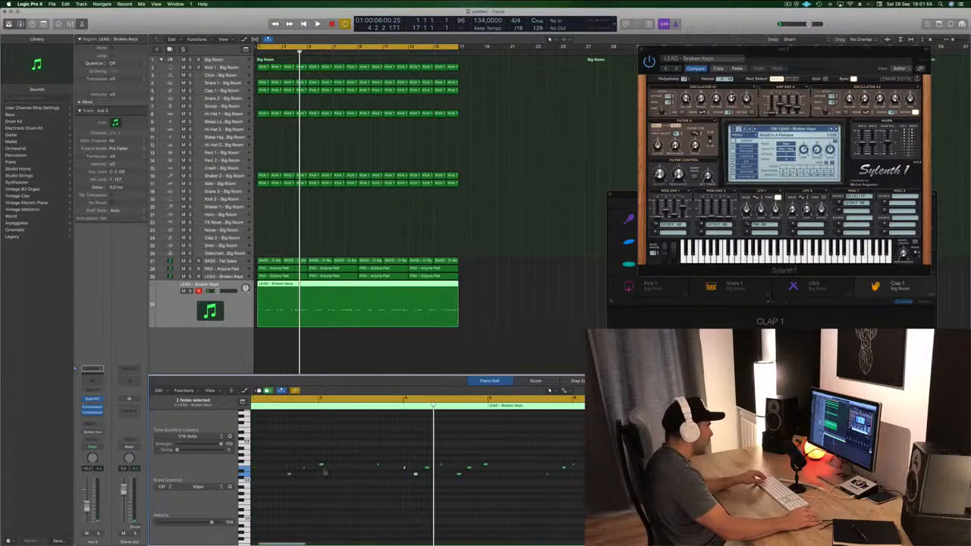
left_click_drag(415, 473, 398, 470)
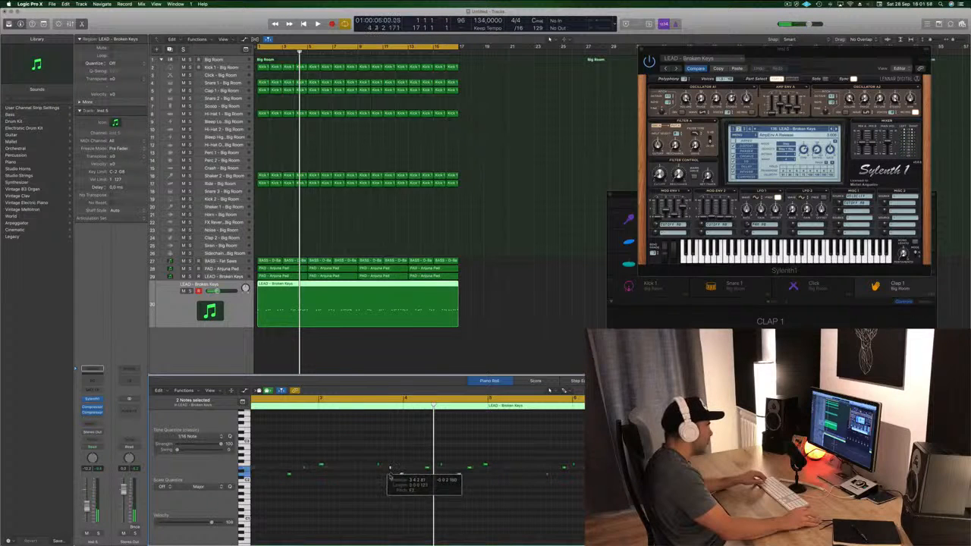
key("space")
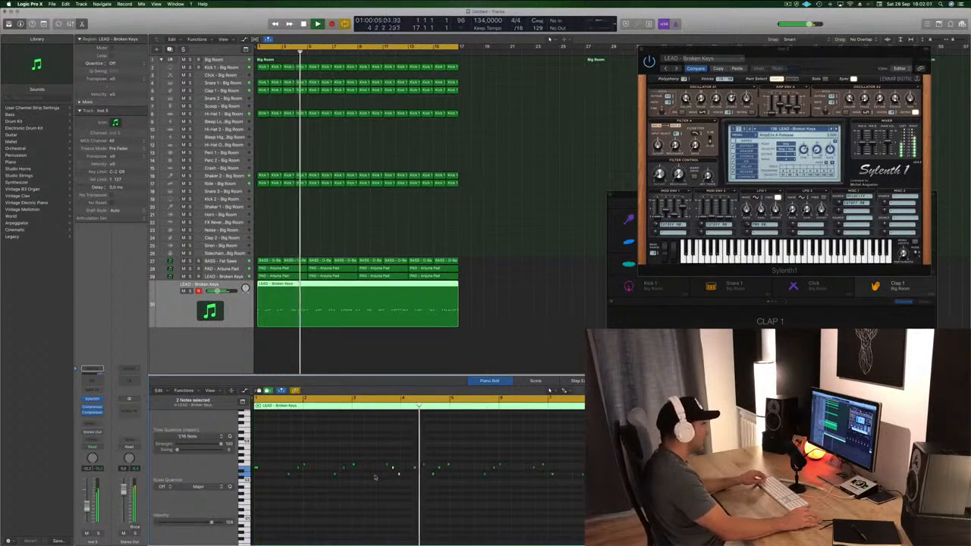
Step: Nudge the same two notes slightly later so the second falls on the start of bar 4, and replay
scroll(376, 471, "up", 3)
key("space")
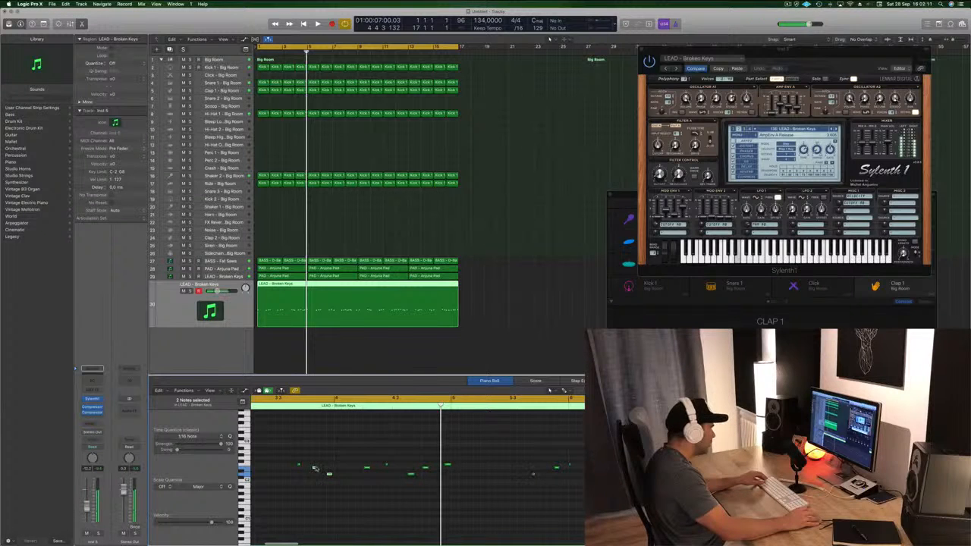
left_click_drag(315, 468, 321, 470)
key("Return")
key("space")
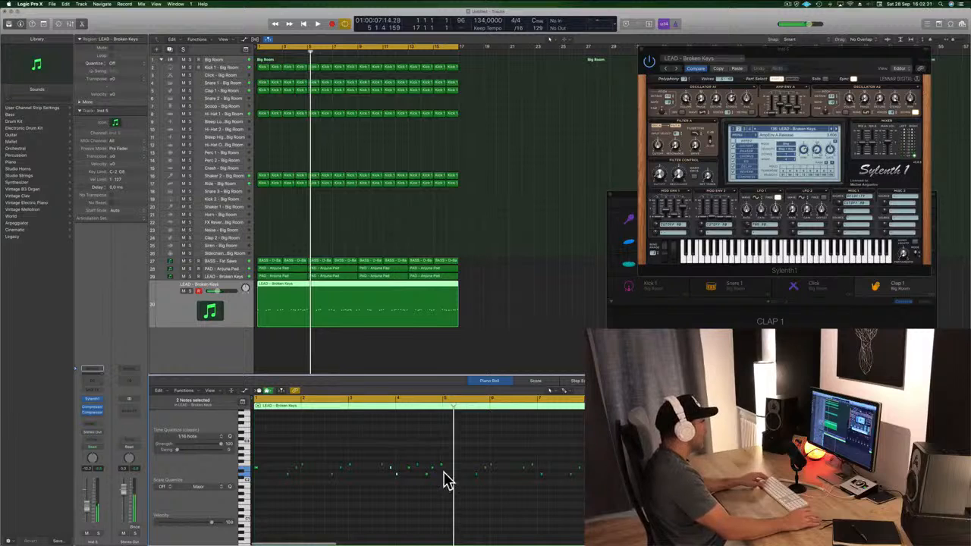
Step: Nudge the short melody note just before the middle of bar 4 slightly later and replay from the start
key("Return")
key("space")
left_click(412, 489)
scroll(413, 489, "up", 1)
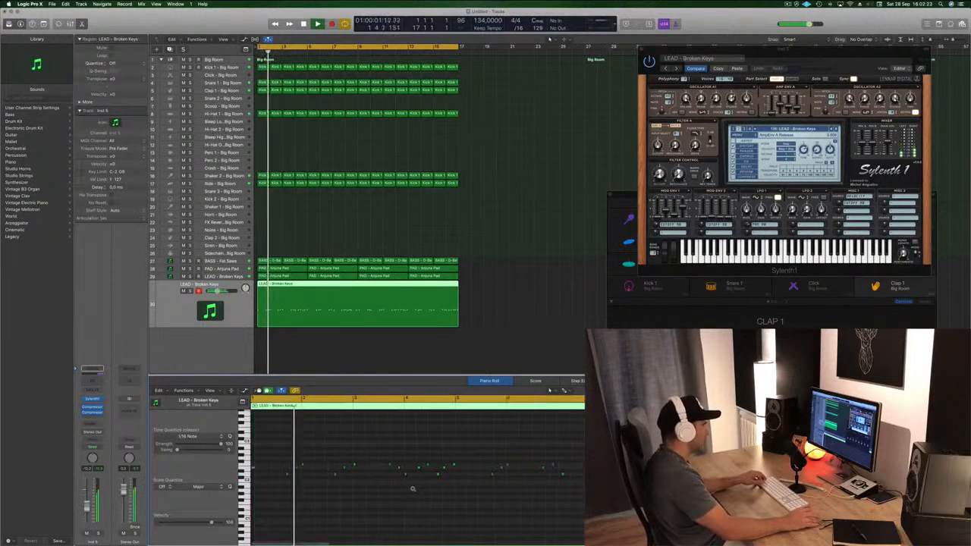
scroll(412, 489, "up", 1)
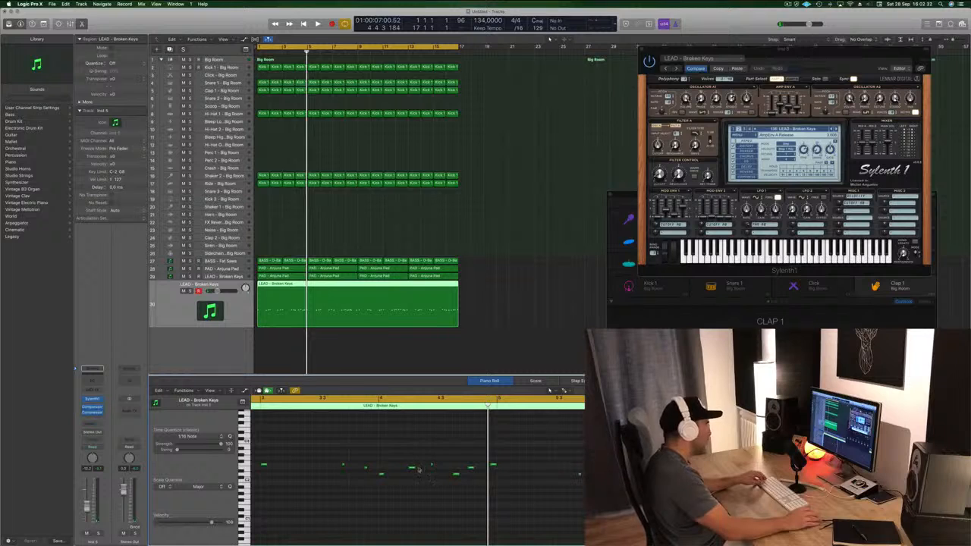
left_click_drag(431, 466, 434, 464)
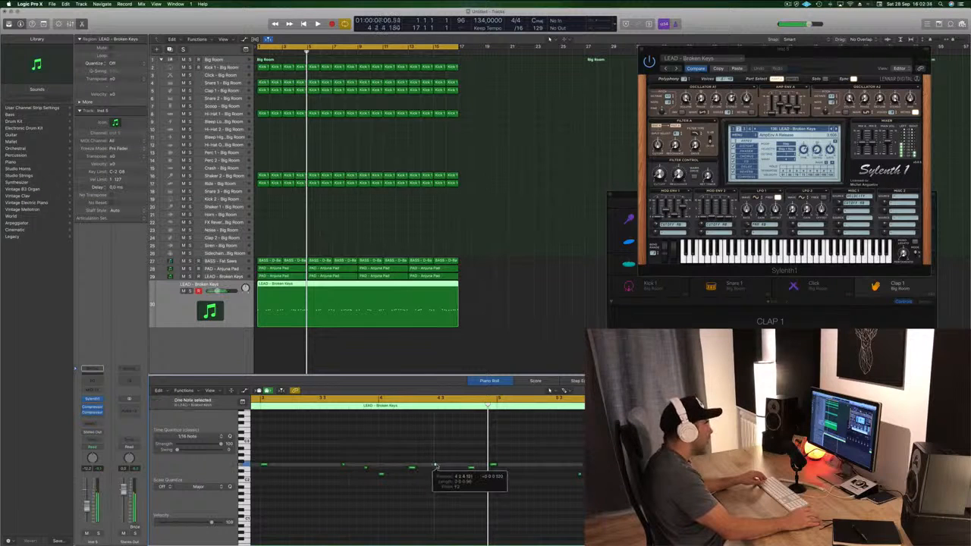
key("Return")
key("space")
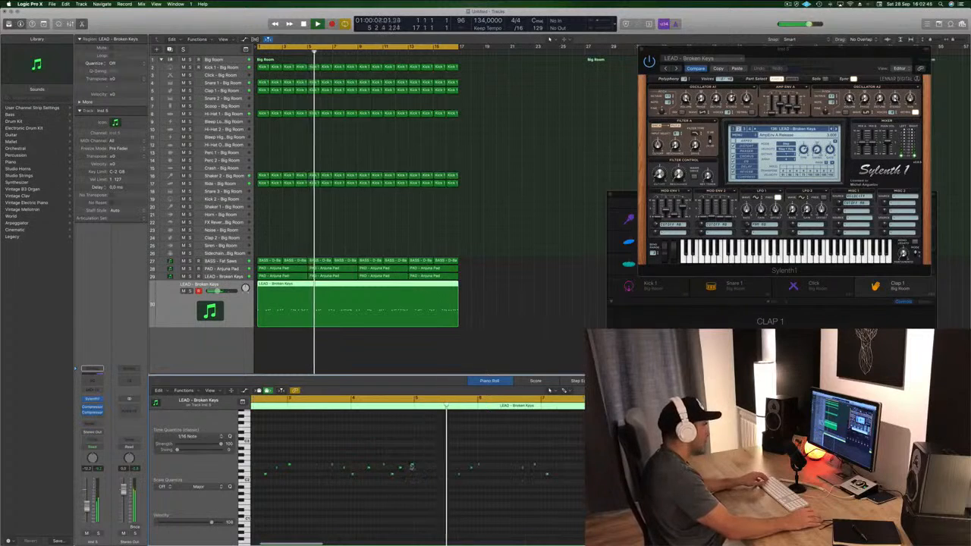
Step: Remove the stray note at the end of bar 4 in the lead melody and play the loop from the start
left_click(402, 473)
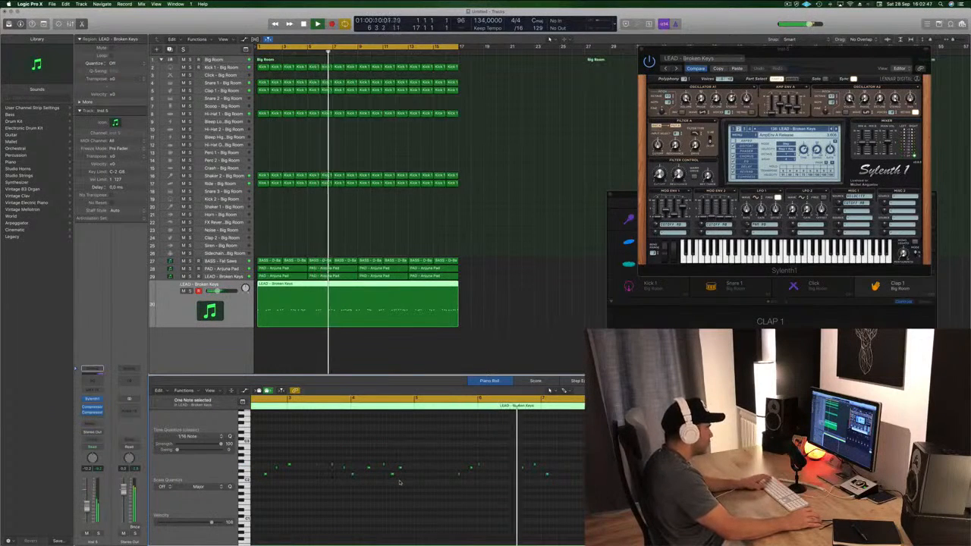
left_click(399, 481)
key("Return")
key("z")
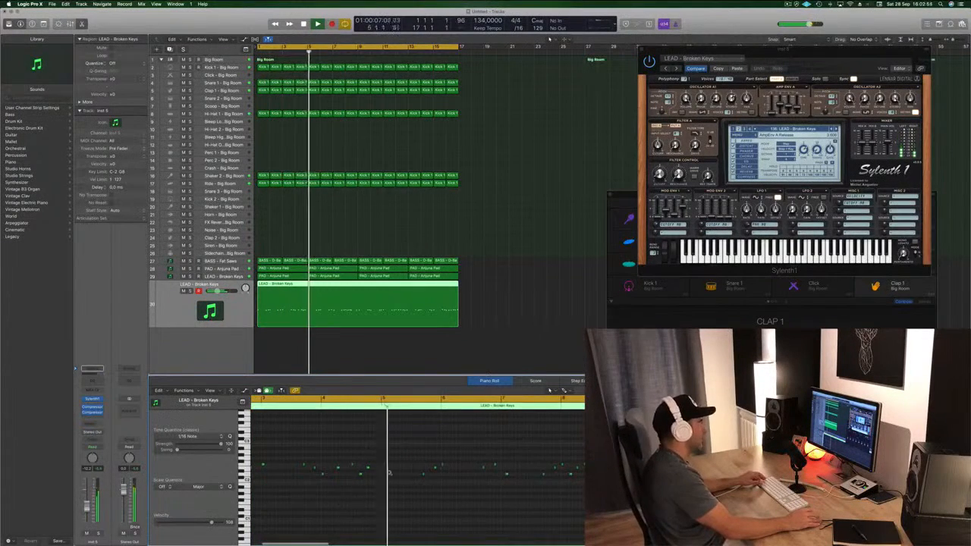
key("space")
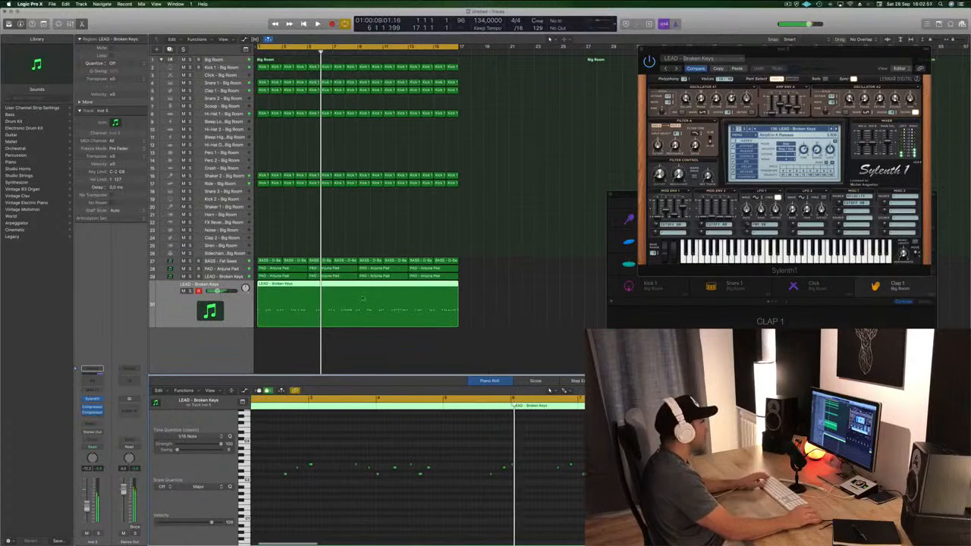
Step: Cut the lower Broken Keys lead region down to its first four bars and copy it to bar 5
left_click(308, 284)
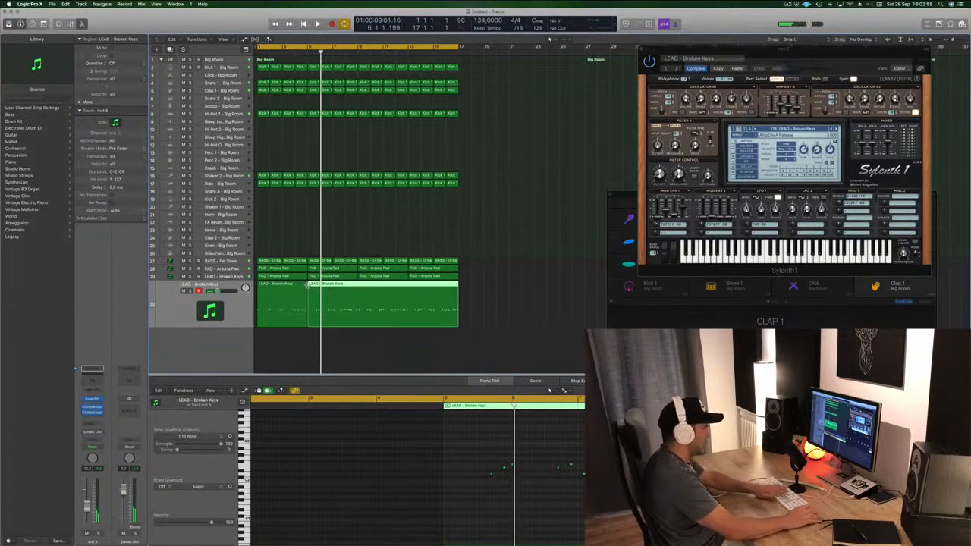
key("BackSpace")
left_click_drag(289, 289, 325, 295)
key("space")
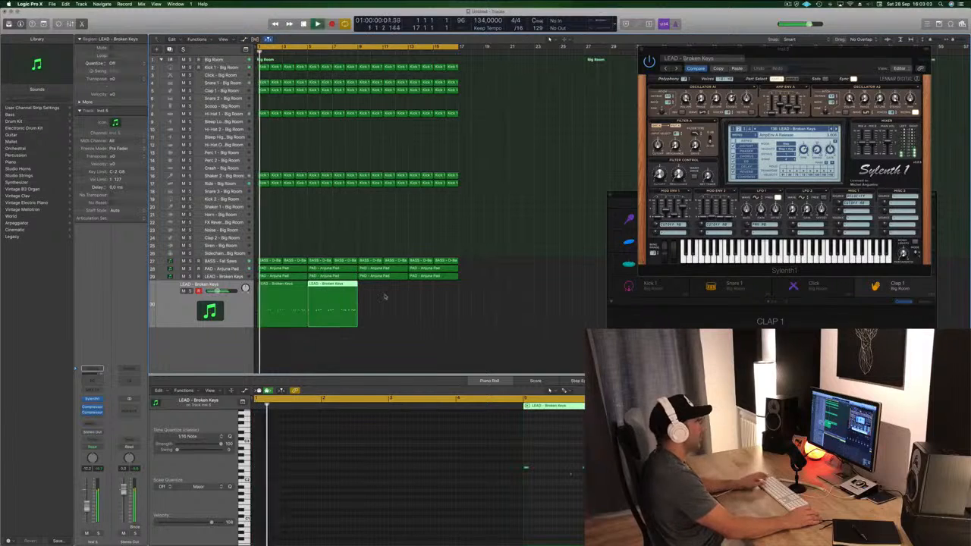
Step: Copy both four-bar lead regions to bar 9 and play the filled 16-bar loop
key("z")
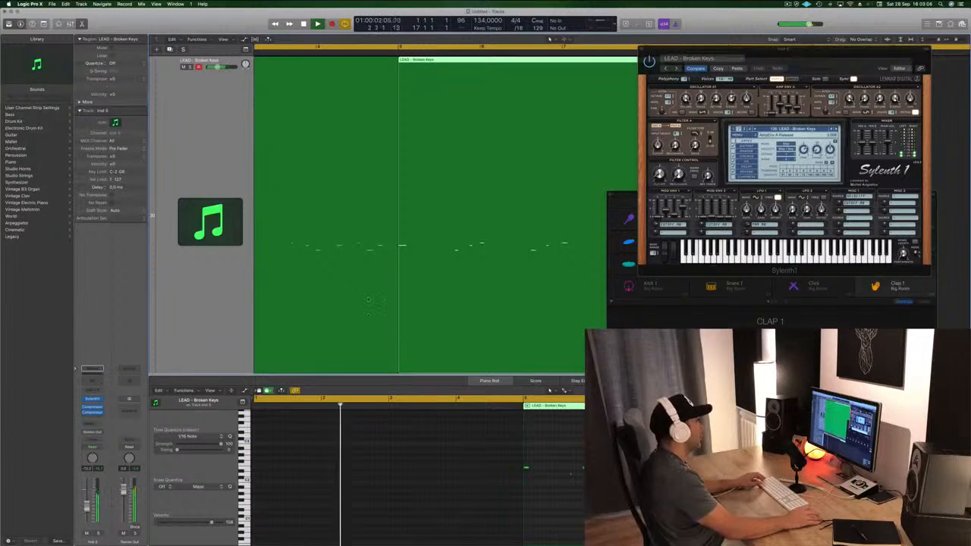
key("z")
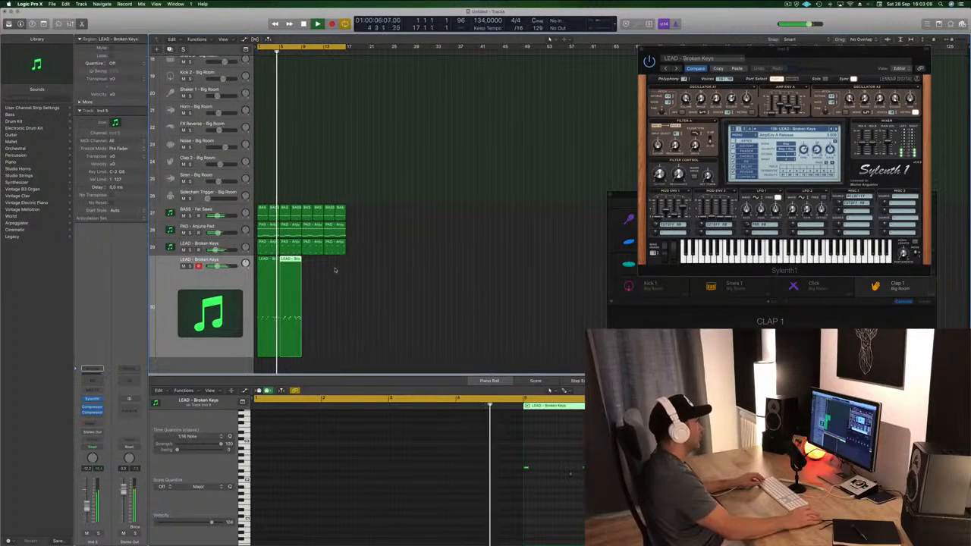
left_click_drag(334, 269, 315, 269)
key("z")
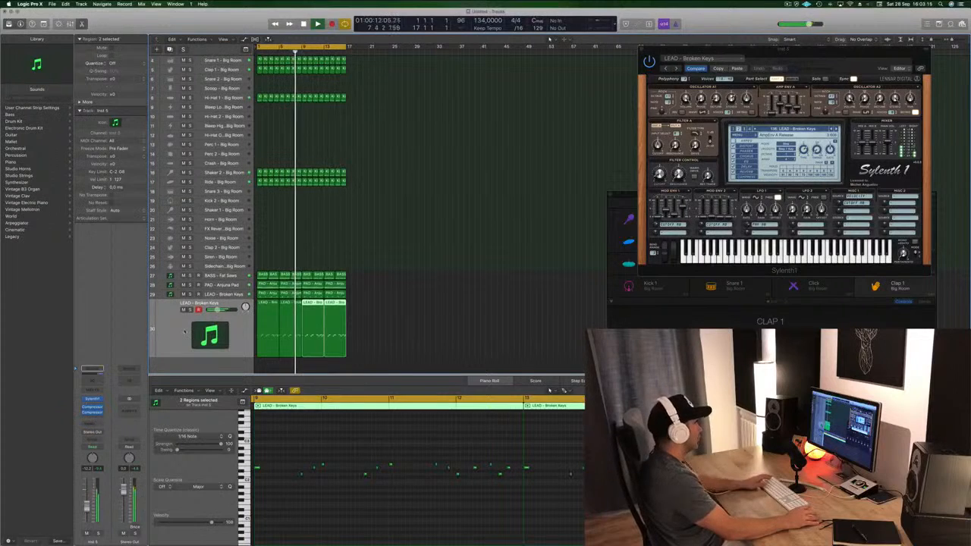
left_click(175, 339)
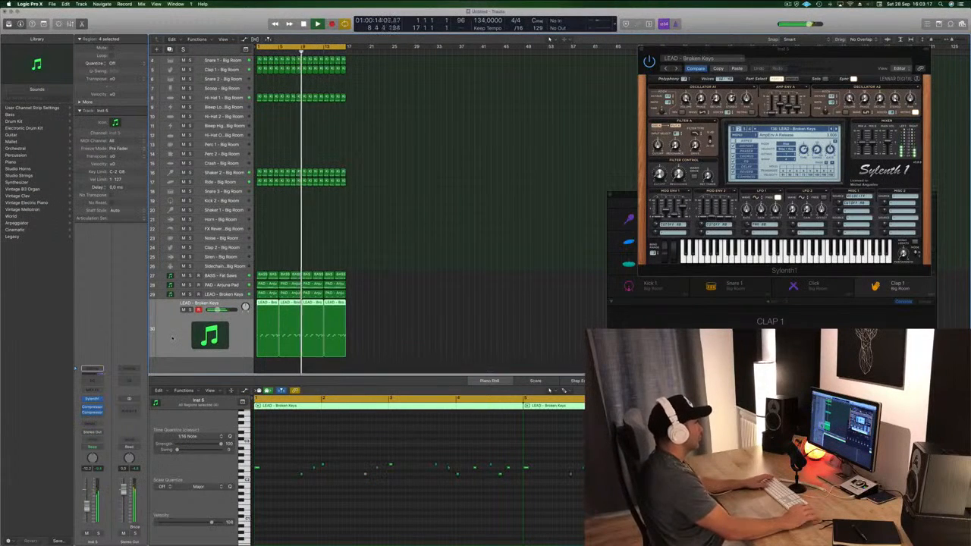
key("Return")
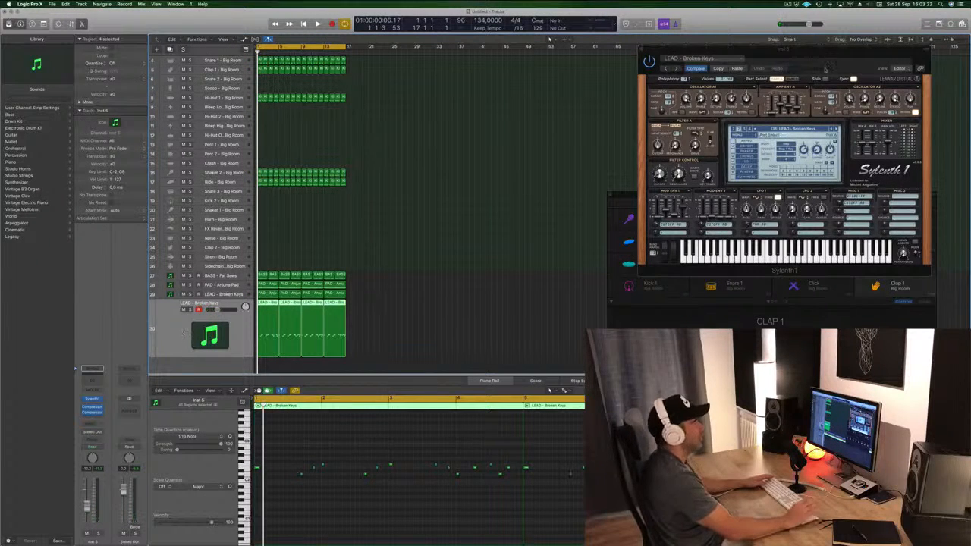
Step: Move the Sylenth1 window aside, duplicate the lower Broken Keys lead track with its settings, and mute the original
left_click_drag(838, 54, 699, 69)
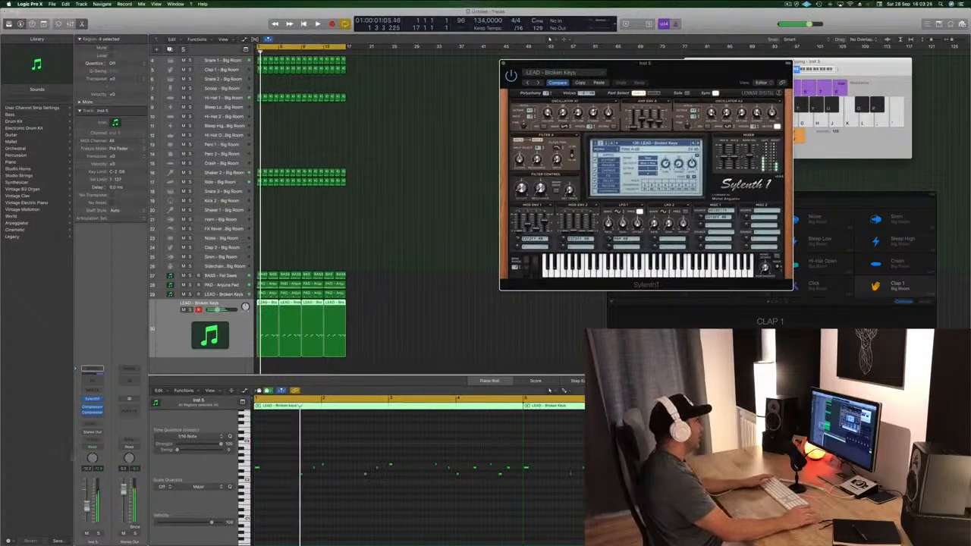
key("Return")
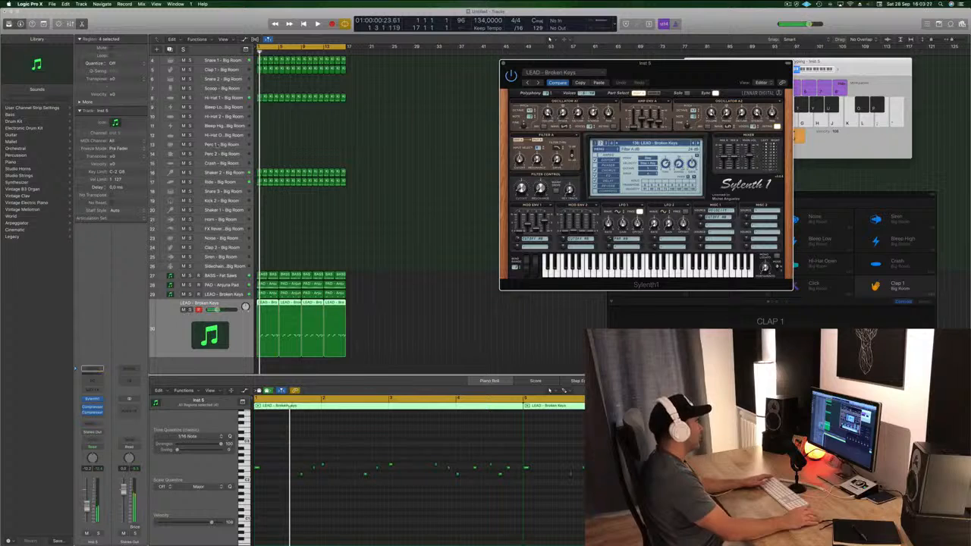
key("super+d")
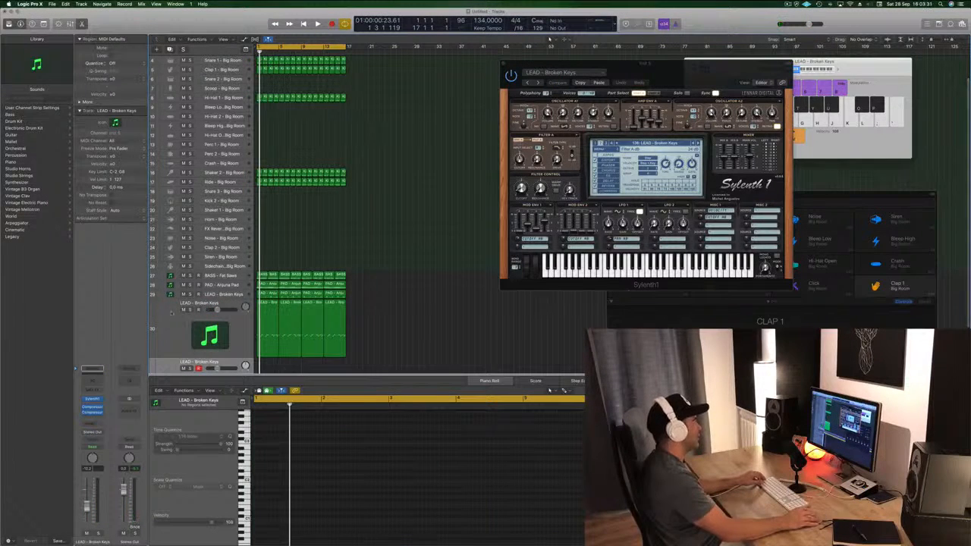
left_click(184, 310)
scroll(222, 321, "down", 1)
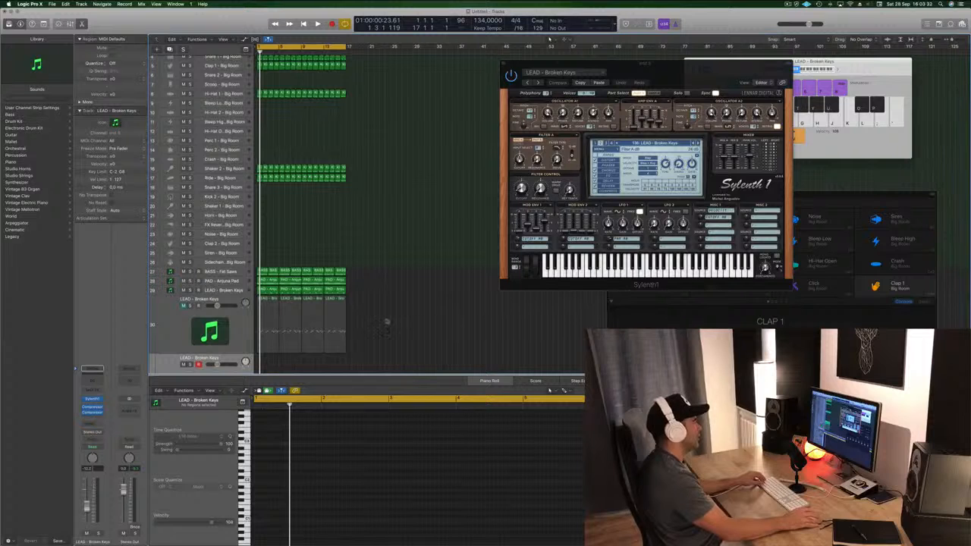
Step: Copy all four lead regions from the muted track to bar 1 of the duplicate track and play them
left_click_drag(386, 323, 265, 329)
scroll(281, 297, "down", 4)
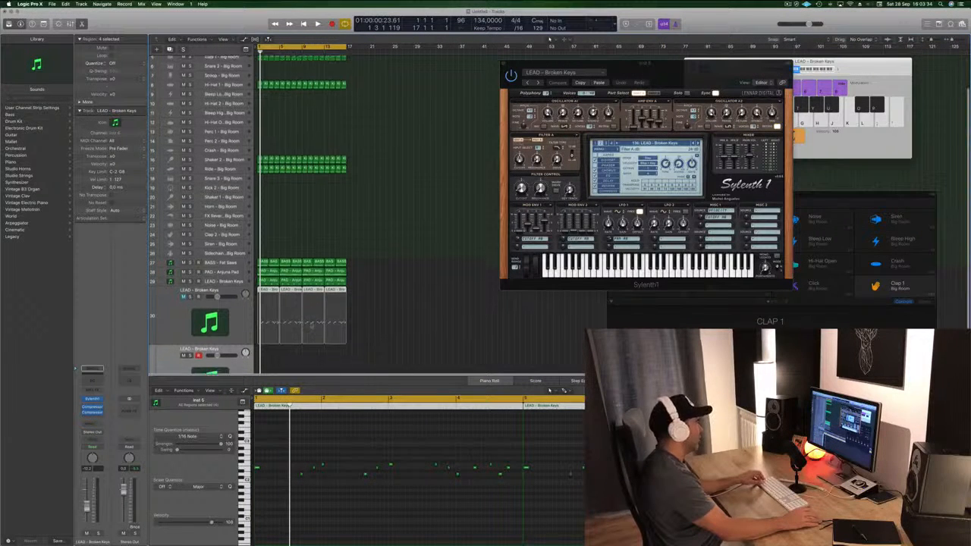
left_click_drag(265, 270, 267, 328)
key("space")
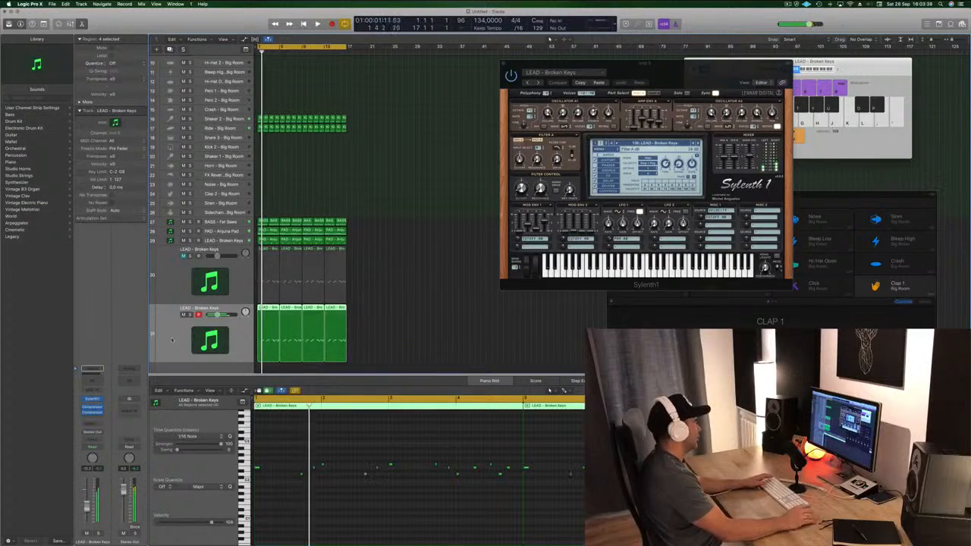
Step: Open the duplicate track's Sylenth1 beside the original's and audition lead presets from Burning Up through Distorted Mind
left_click(92, 399)
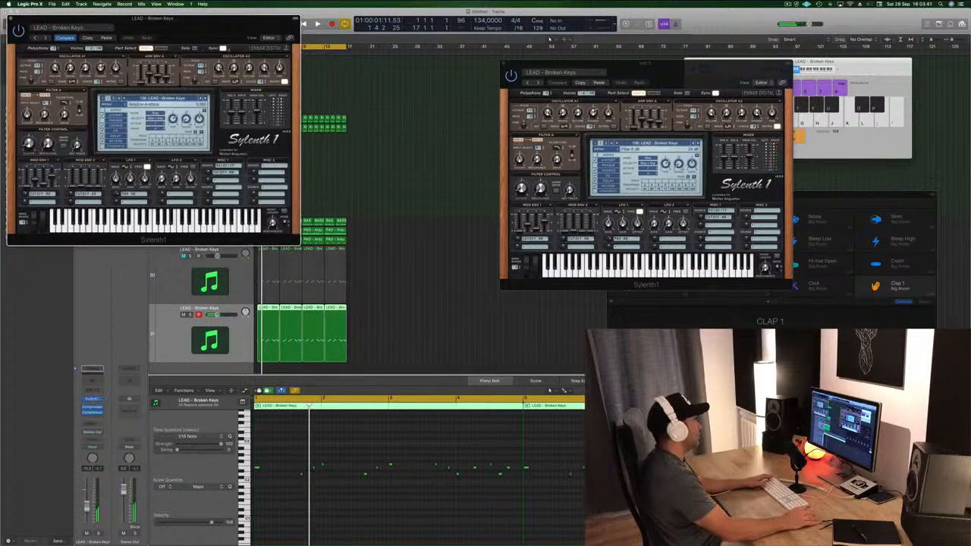
left_click_drag(154, 40, 643, 196)
left_click_drag(690, 181, 603, 224)
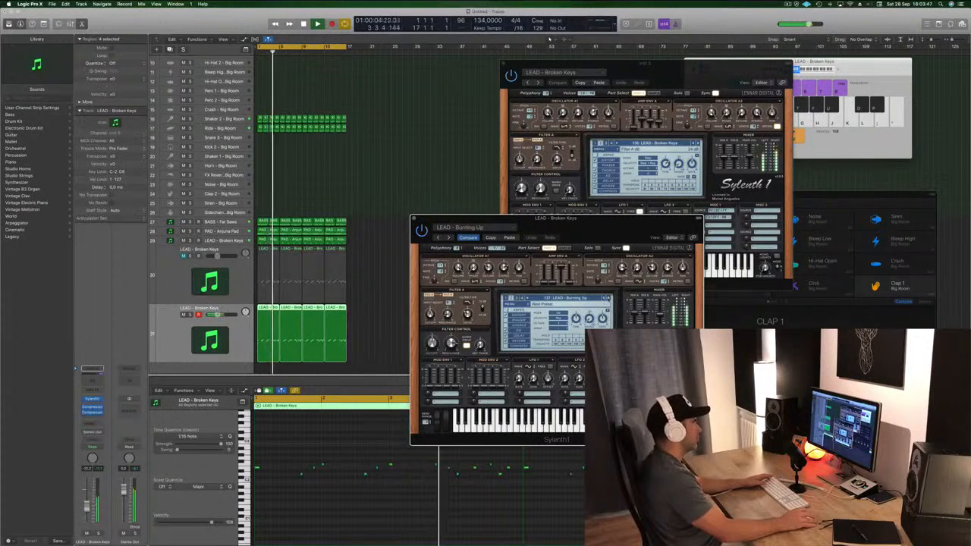
left_click(607, 298)
left_click(608, 298)
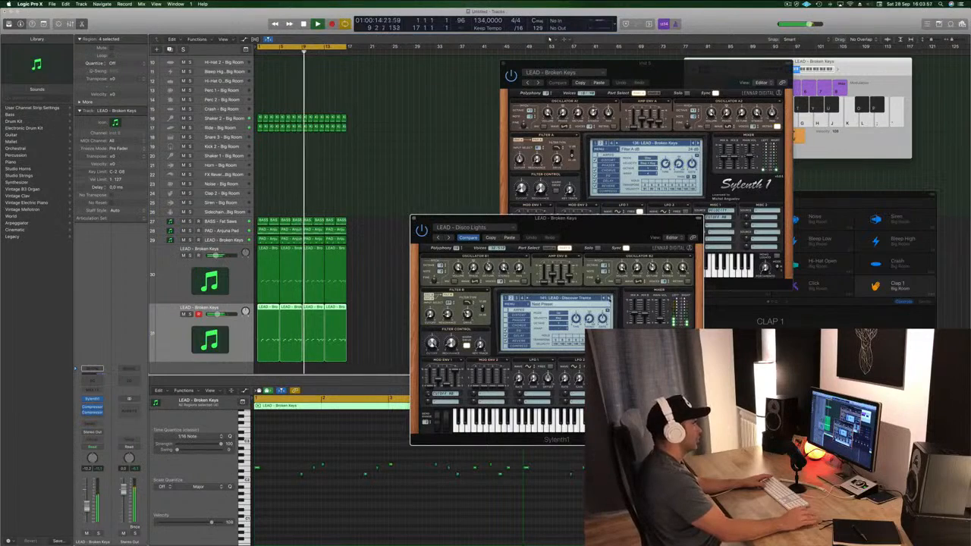
left_click_drag(497, 219, 552, 178)
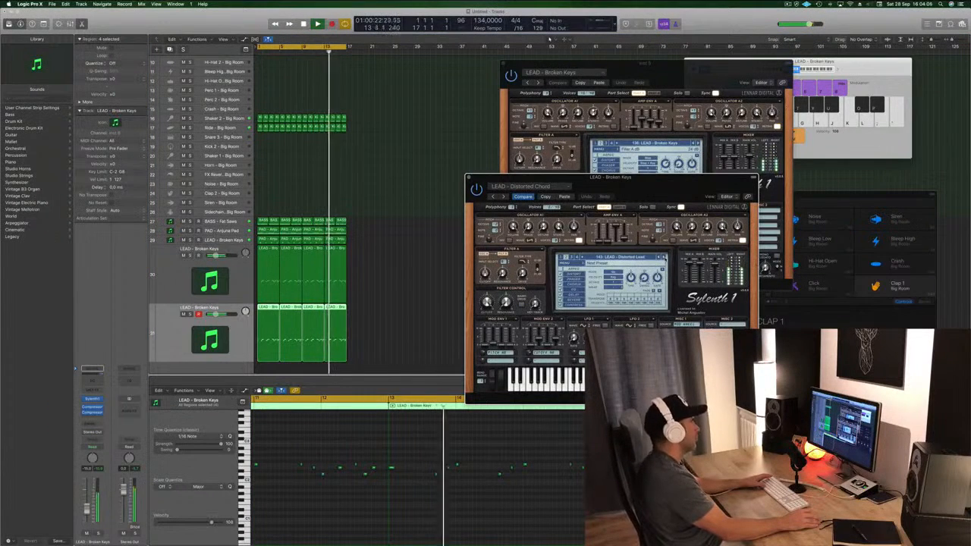
left_click(664, 258)
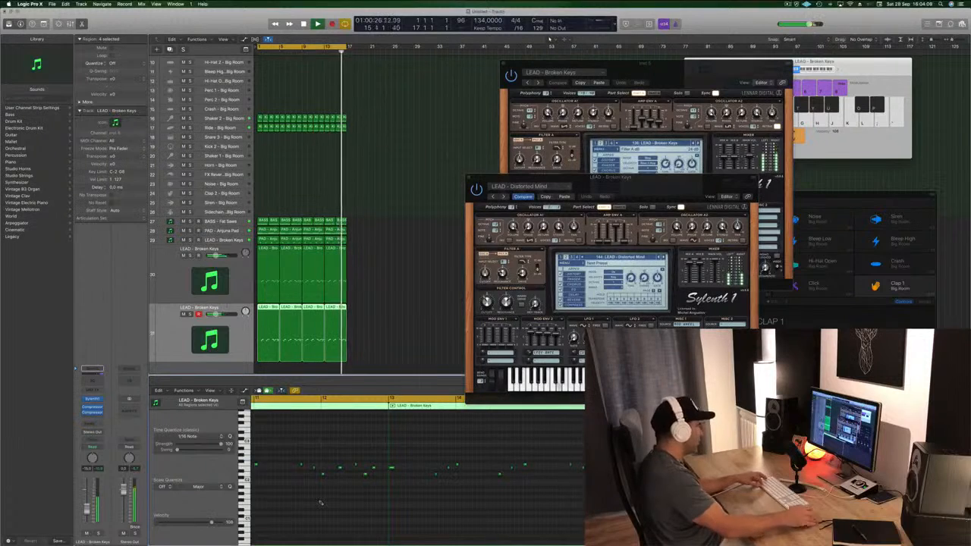
Step: Transpose all notes of the duplicate lead up an octave and switch its preset to LEAD - Divine
key("super+a")
key("alt+shift+Up")
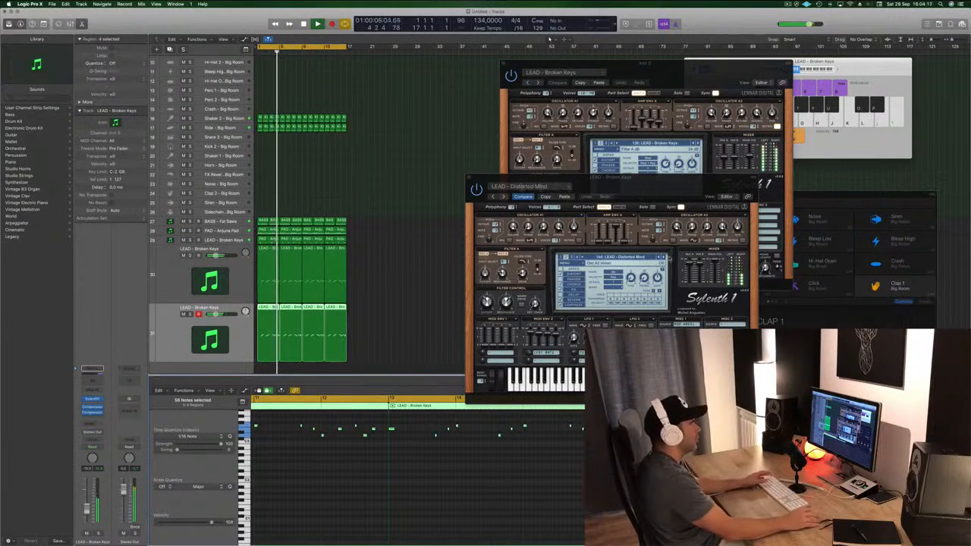
left_click(661, 257)
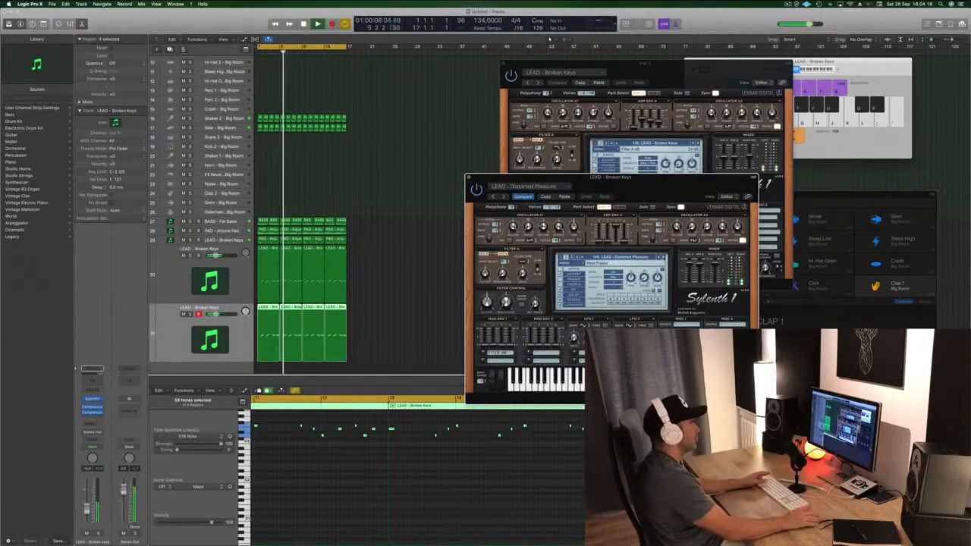
left_click(661, 257)
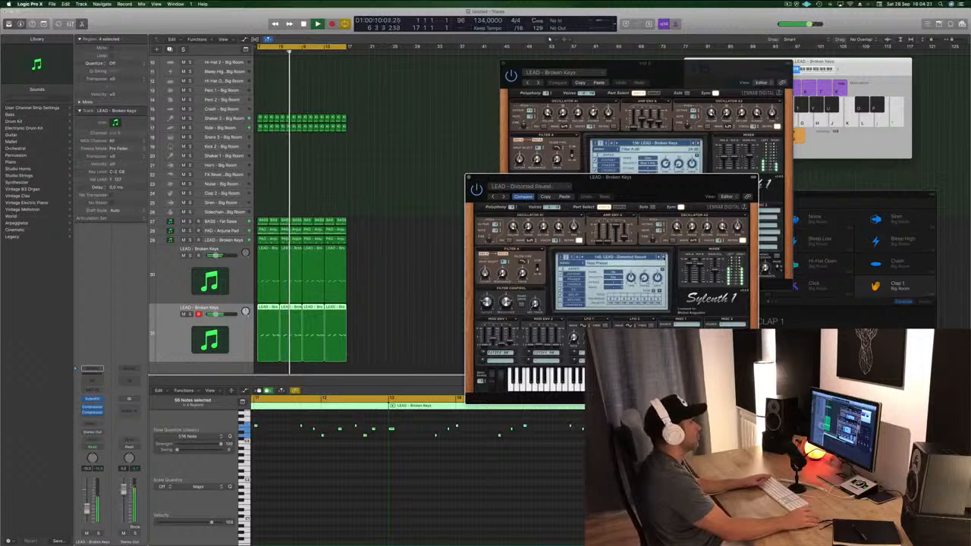
left_click(661, 257)
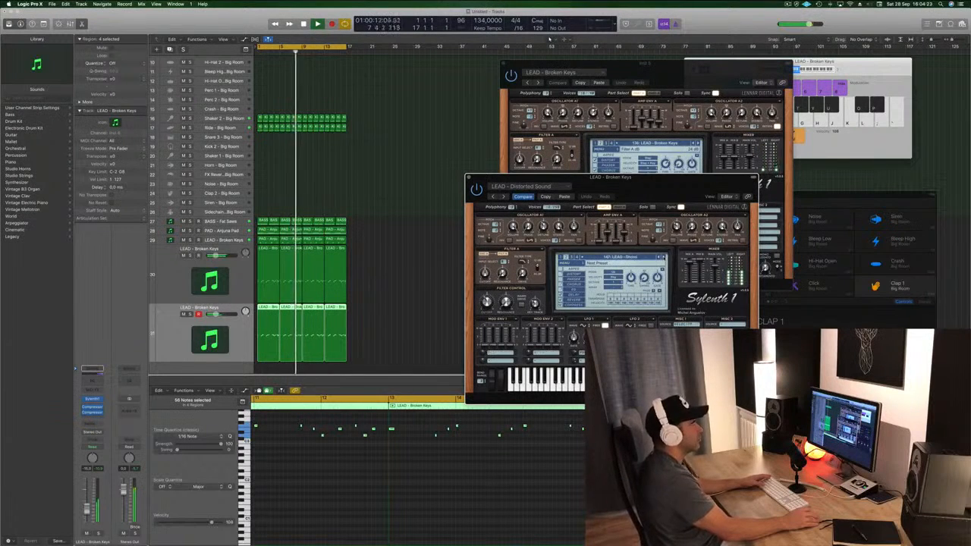
Step: Adjust the delay's high cut in the duplicate lead's Divine preset while the loop plays, and close that synth window
left_click_drag(681, 186, 794, 159)
left_click(158, 356)
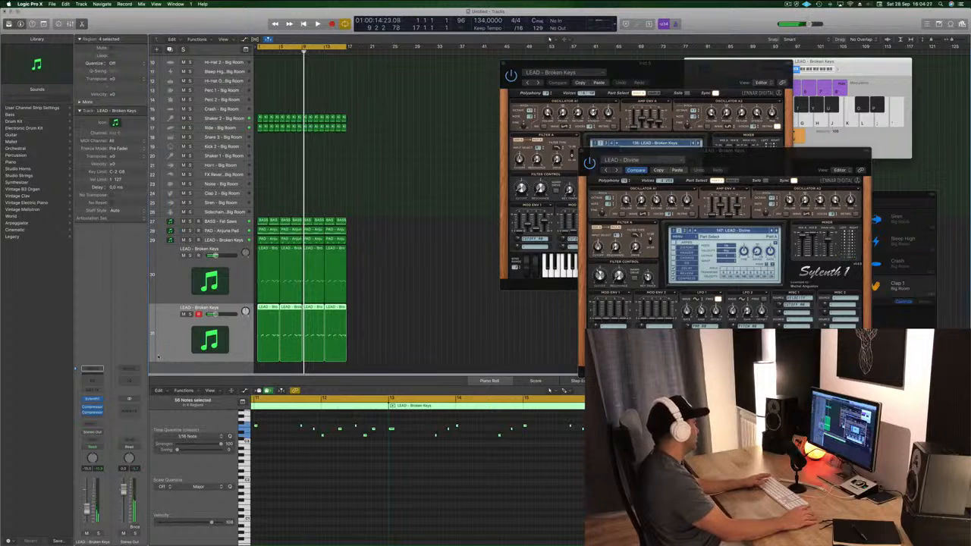
key("space")
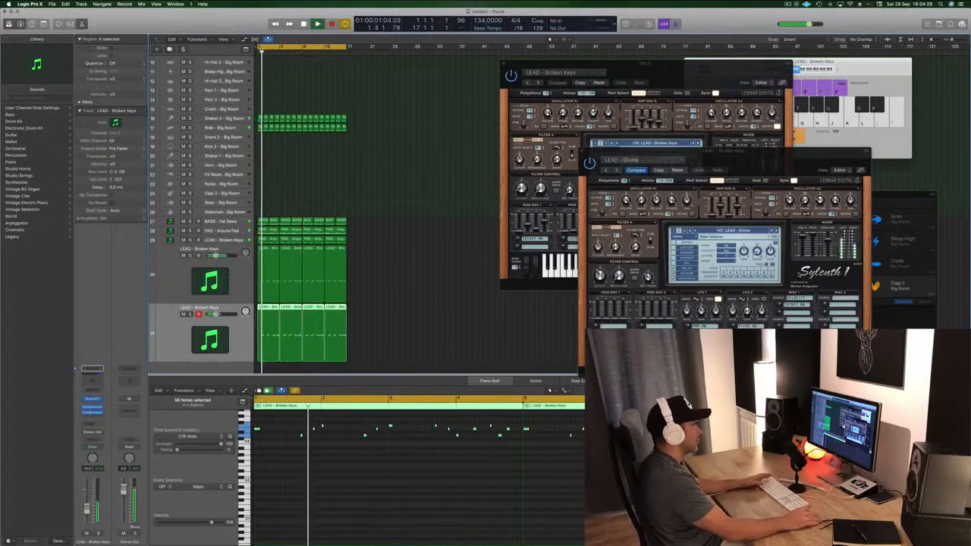
left_click(687, 268)
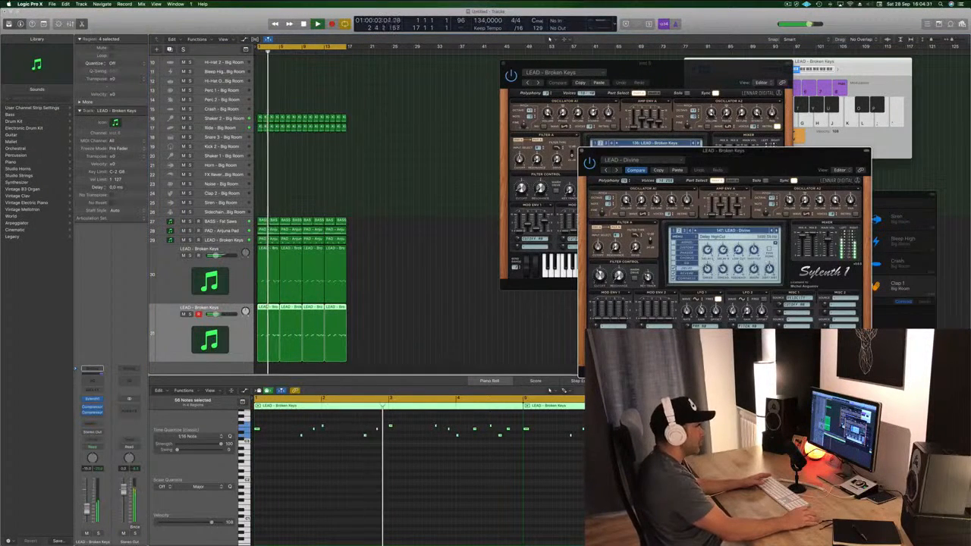
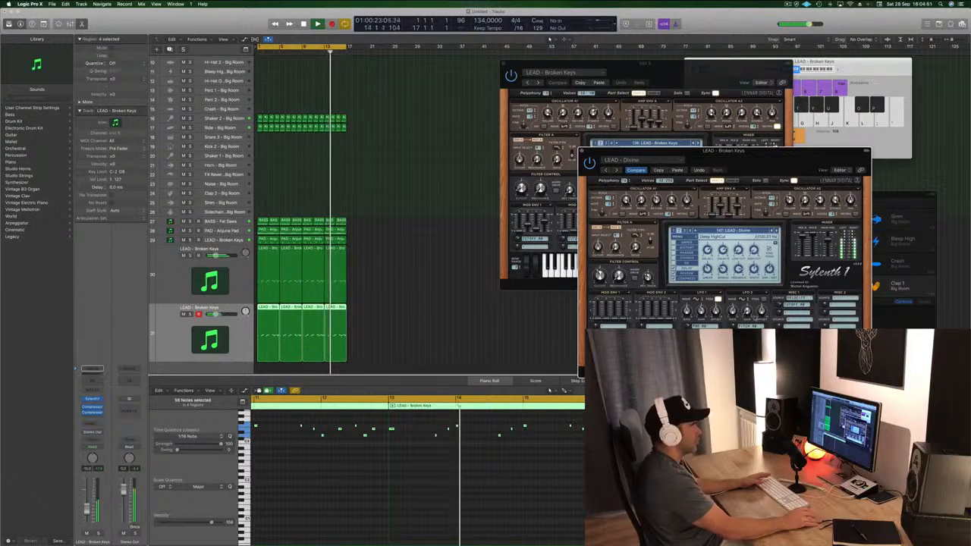
left_click_drag(767, 160, 785, 111)
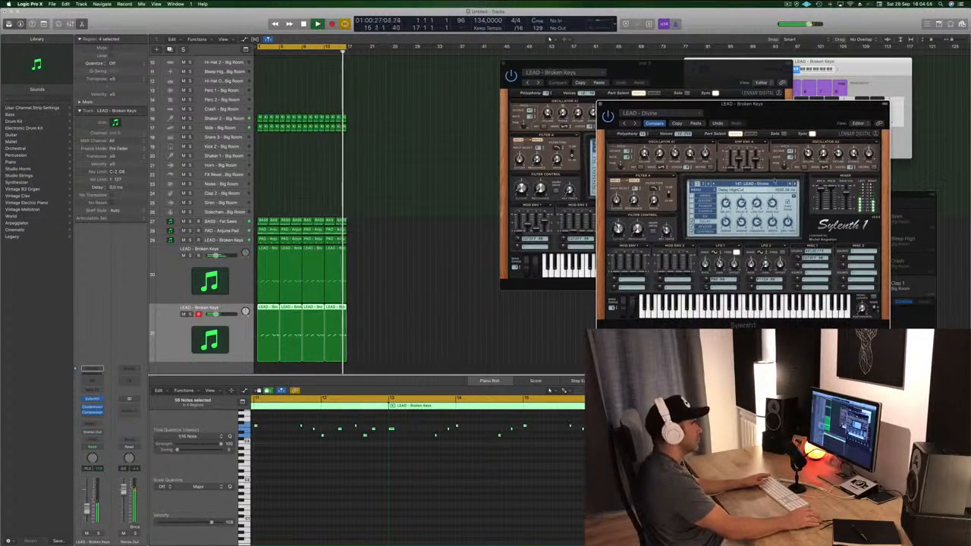
left_click(599, 106)
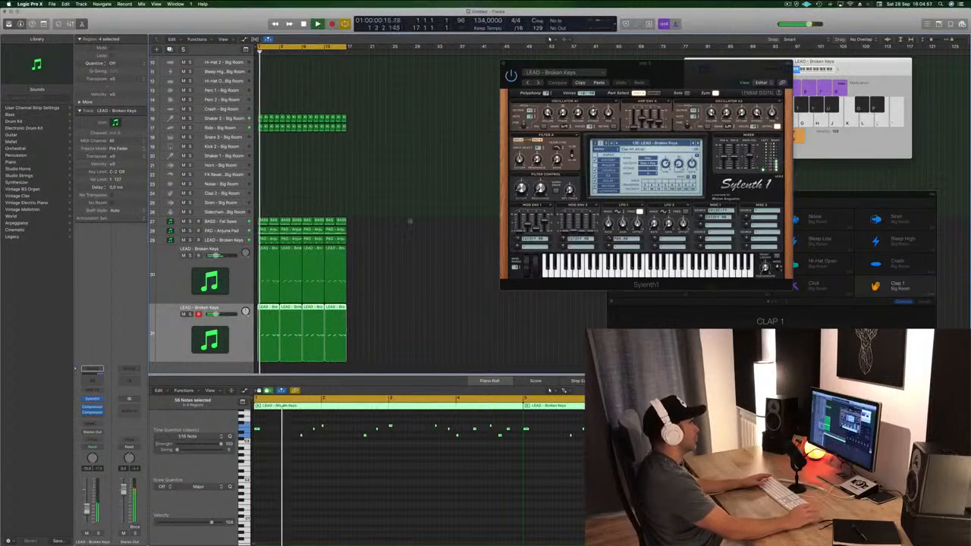
Step: Mute and unmute the duplicate lead track to compare the loop with and without it
left_click(184, 314)
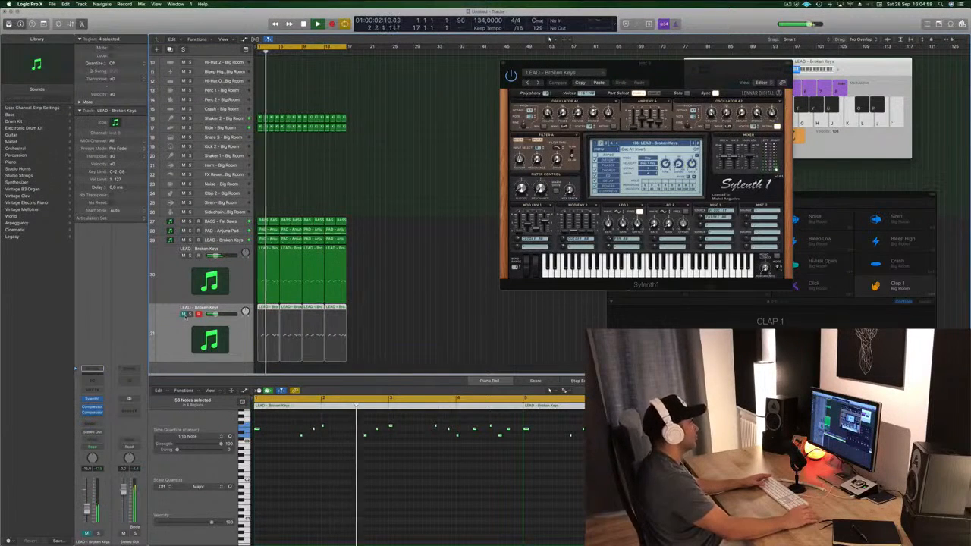
left_click(184, 314)
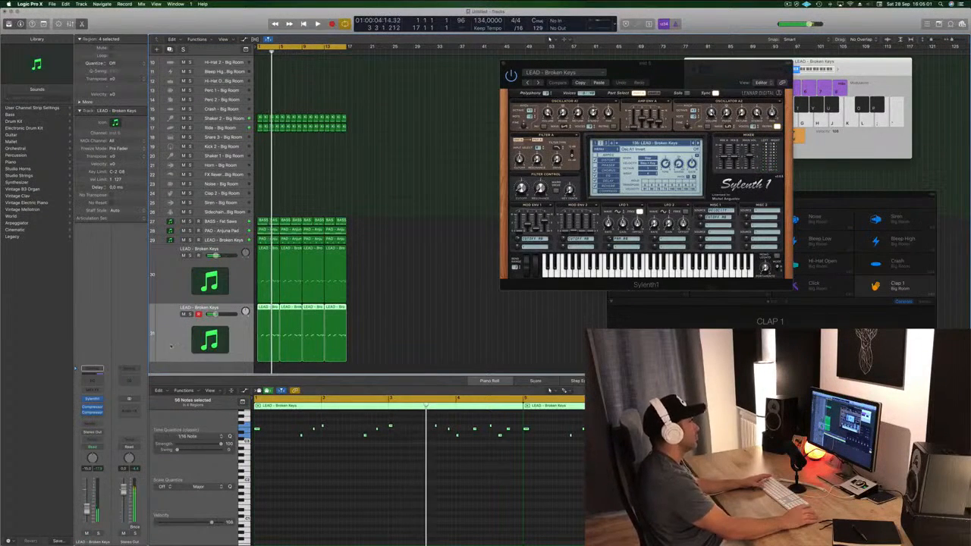
Step: Open the duplicate lead's Sylenth1 beside the original's and audition lead presets from Duderstadt through Exposure Lead while the loop plays
left_click_drag(743, 64, 629, 182)
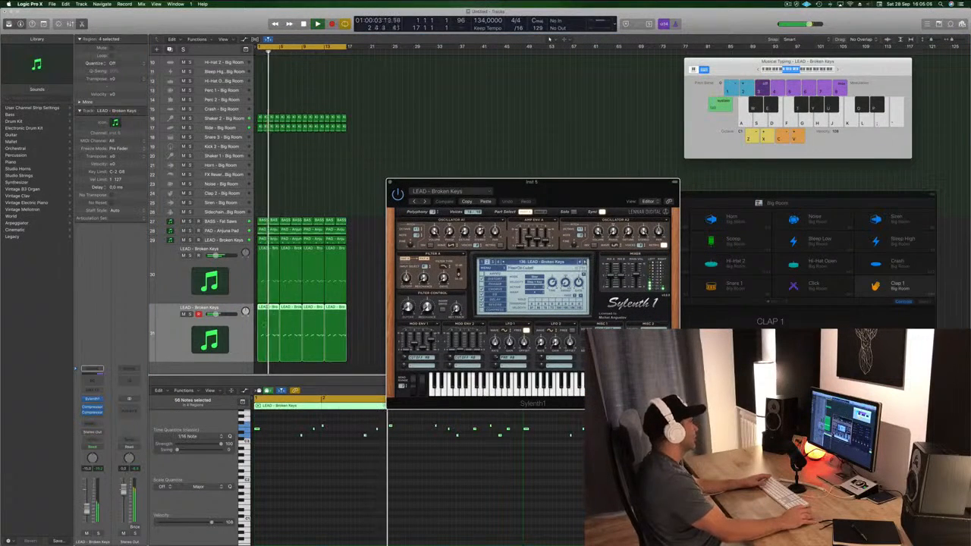
left_click(365, 435)
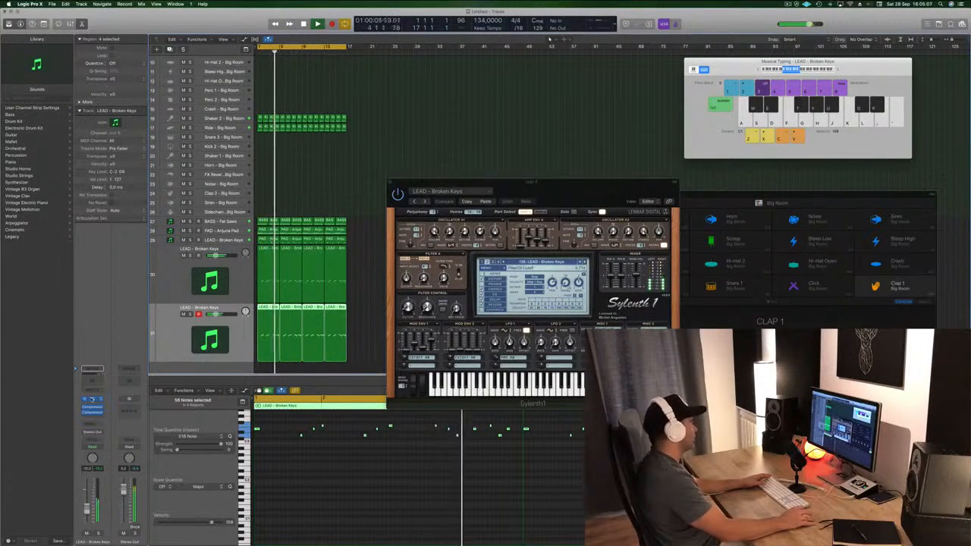
left_click(92, 399)
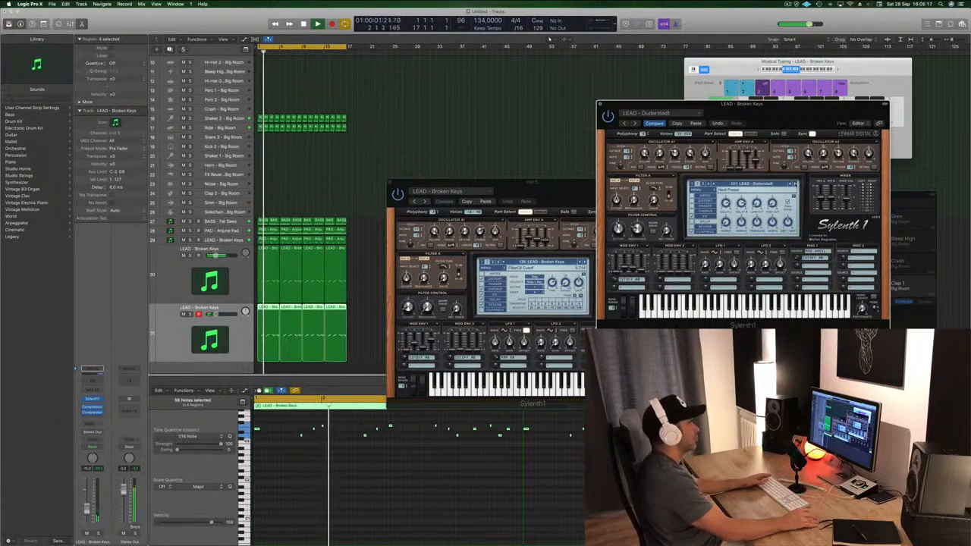
left_click(795, 184)
left_click(795, 184)
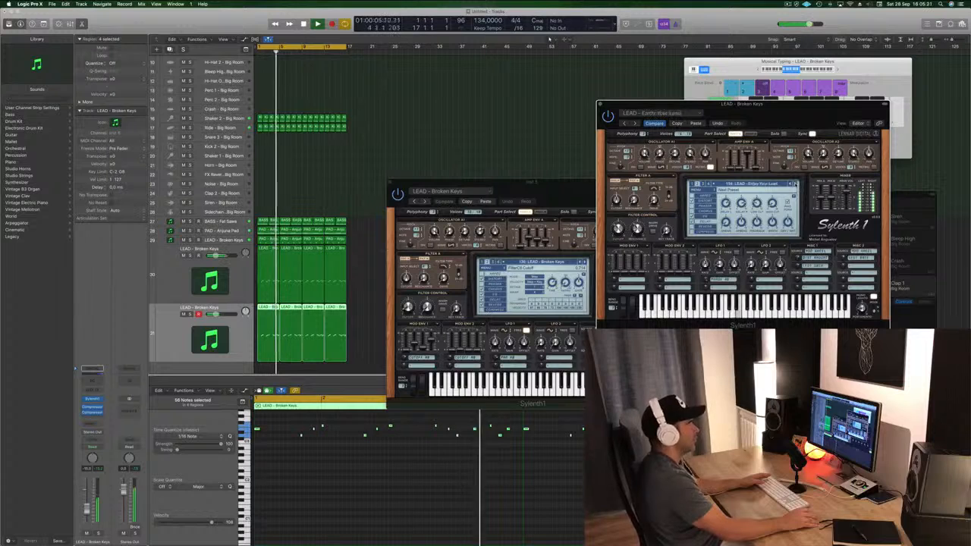
left_click(795, 185)
left_click(794, 185)
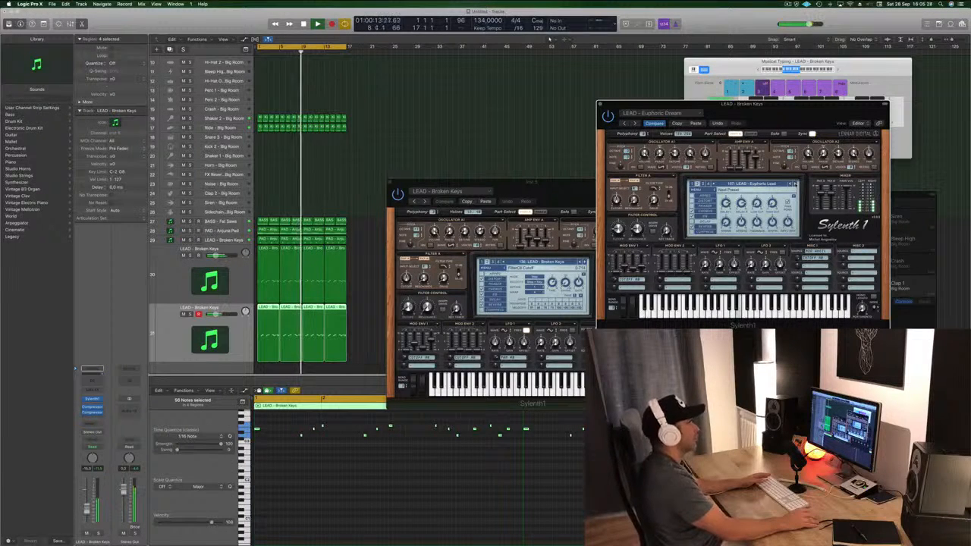
left_click(795, 184)
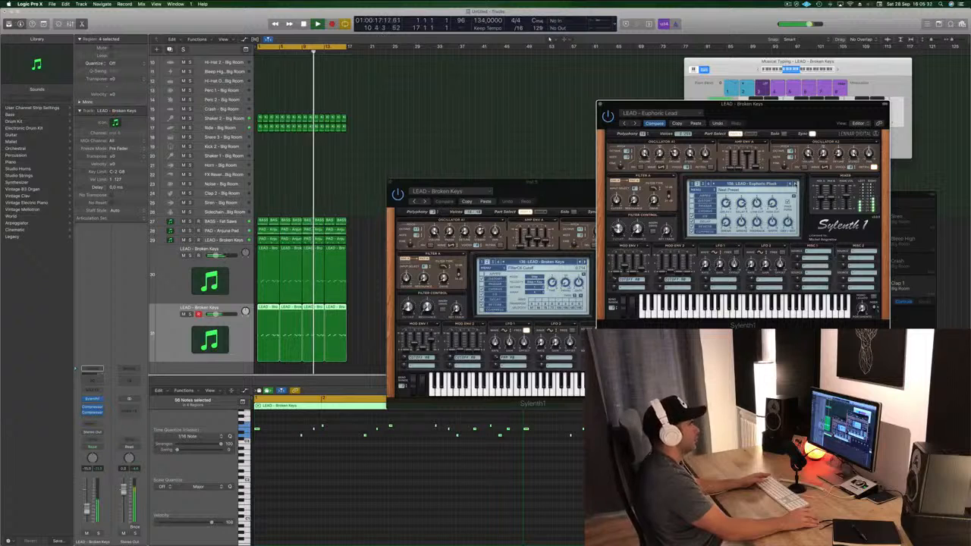
left_click(795, 184)
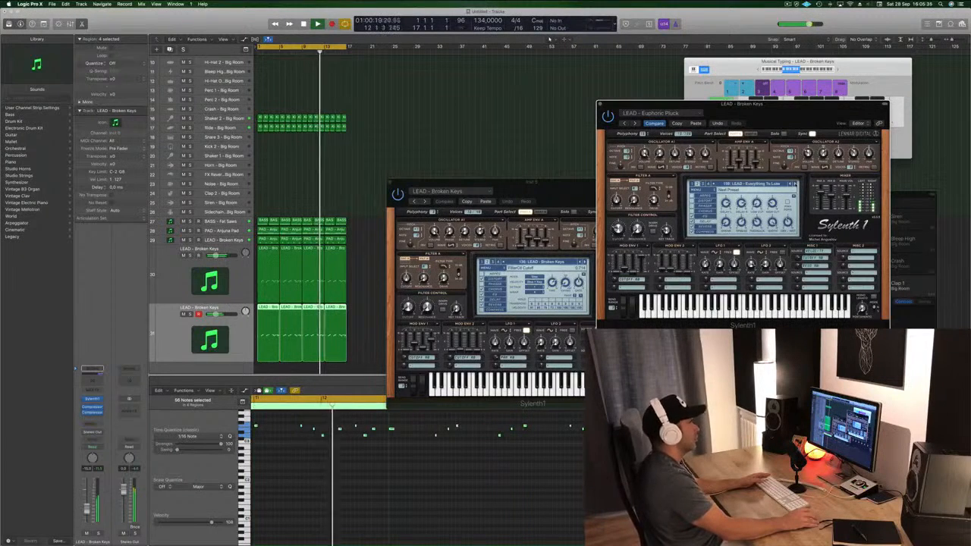
left_click(795, 184)
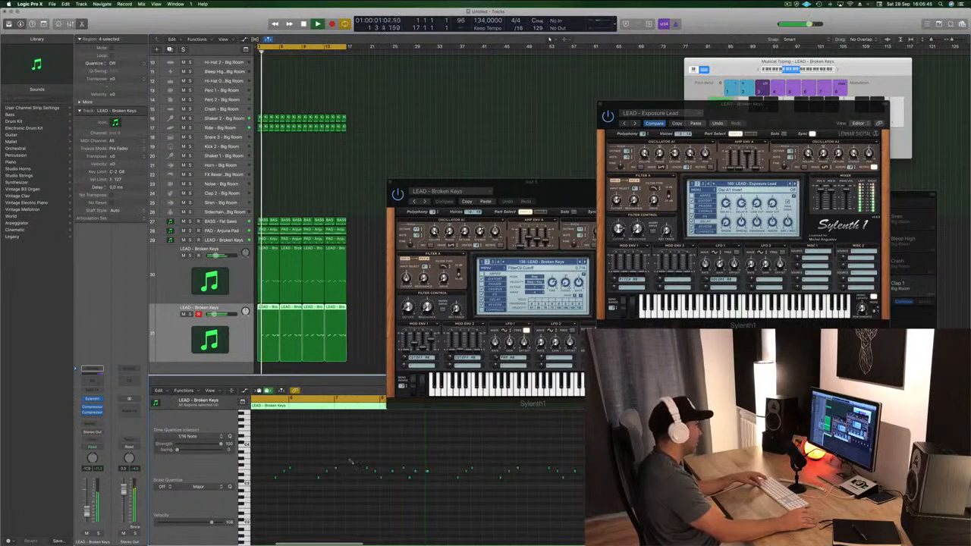
Step: Lengthen all of the duplicate lead's notes and switch its Sylenth1 preset to LEAD - From Above
key("super+a")
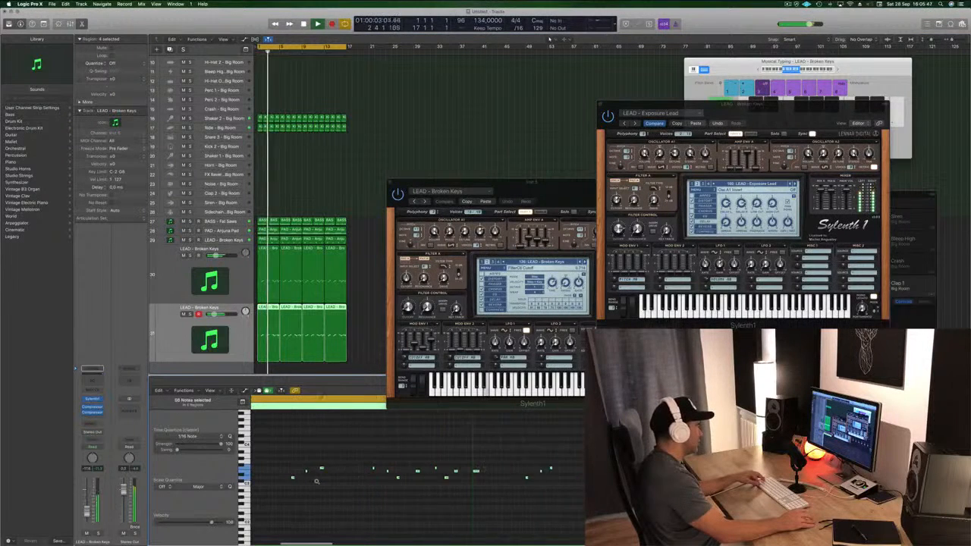
left_click_drag(348, 468, 357, 469)
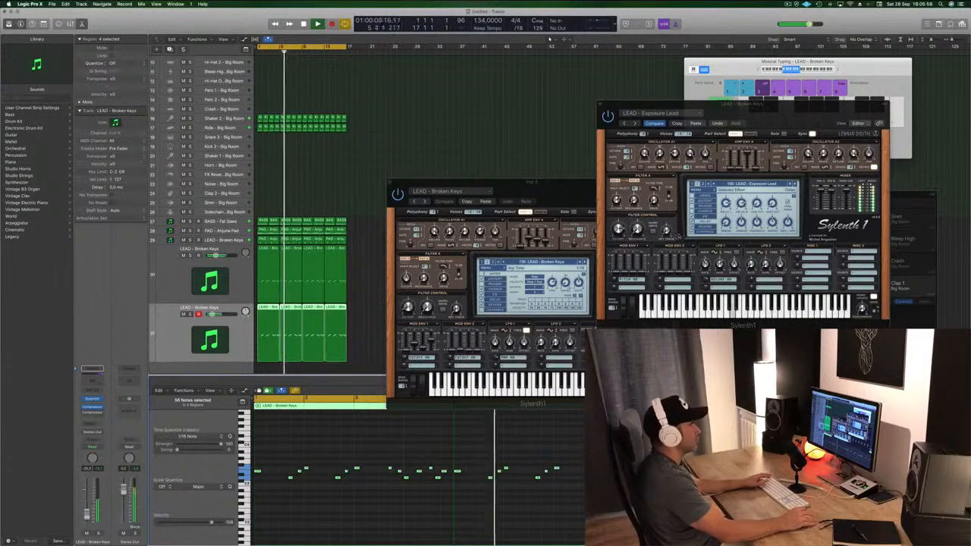
left_click_drag(816, 110, 773, 117)
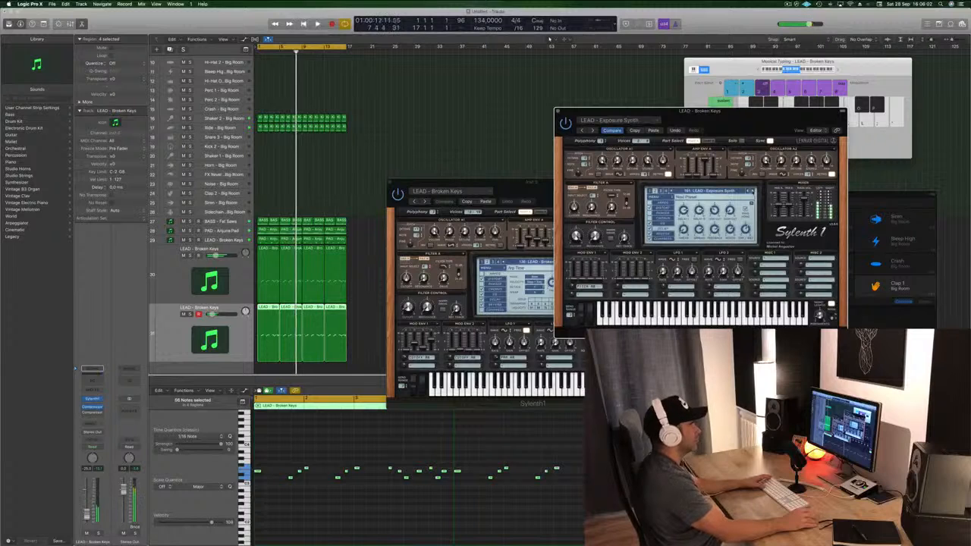
left_click(751, 192)
left_click(751, 192)
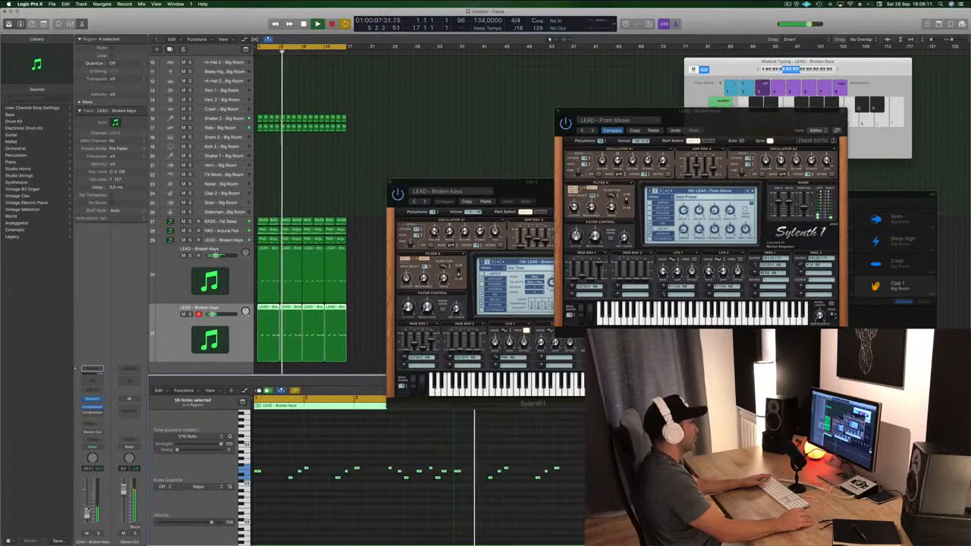
Step: Add a send to Bus 13 on the duplicate lead's channel strip
left_click(97, 414)
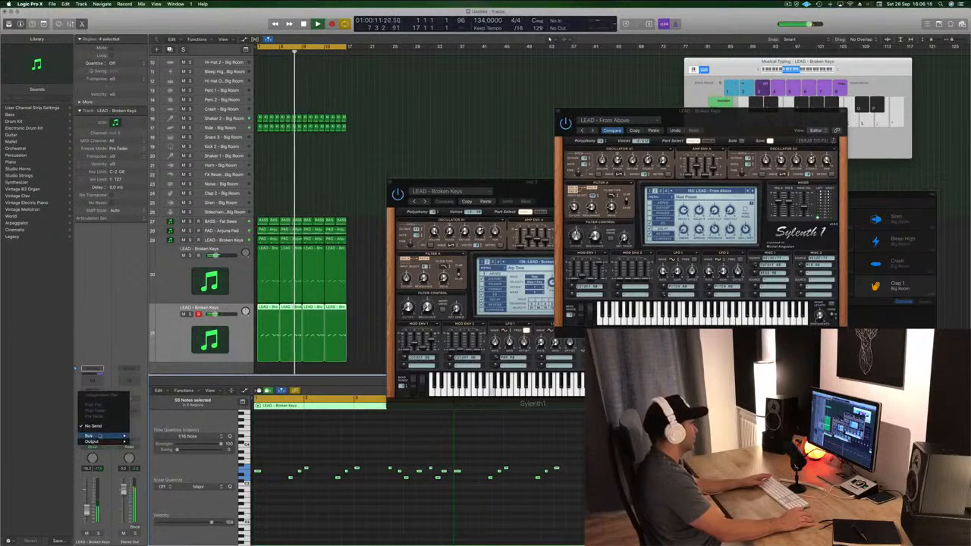
mouse_move(99, 436)
left_click(146, 386)
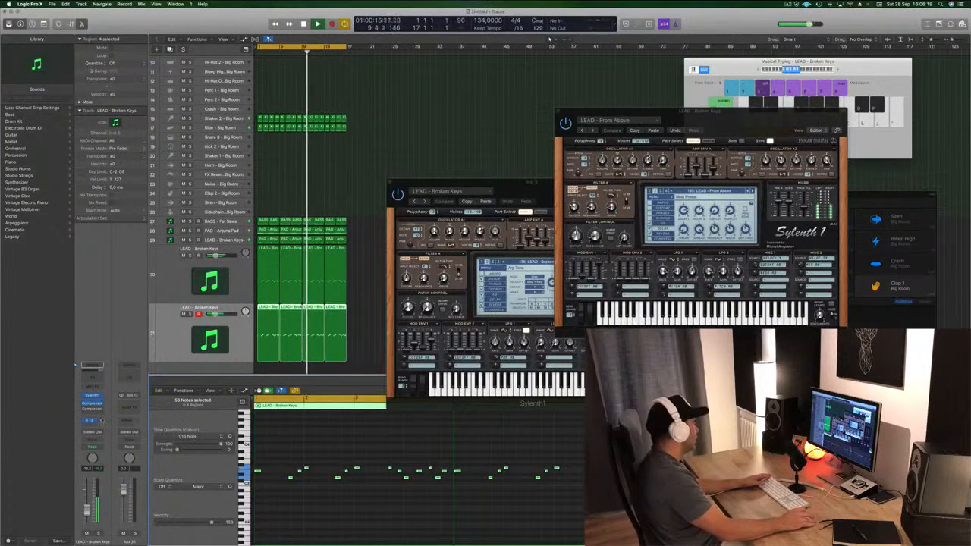
Step: Insert a SilverVerb reverb on the new Bus 13 aux channel
left_click(131, 408)
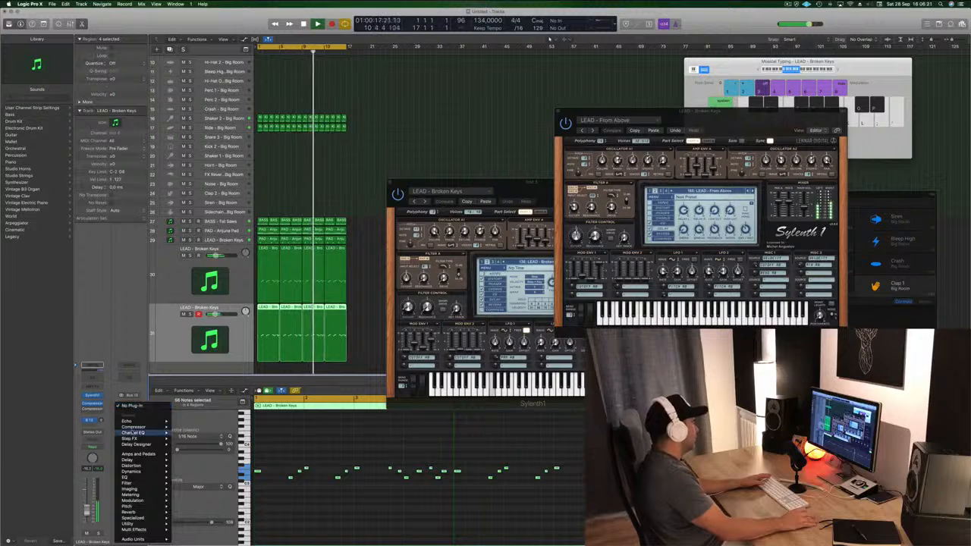
mouse_move(139, 490)
mouse_move(141, 467)
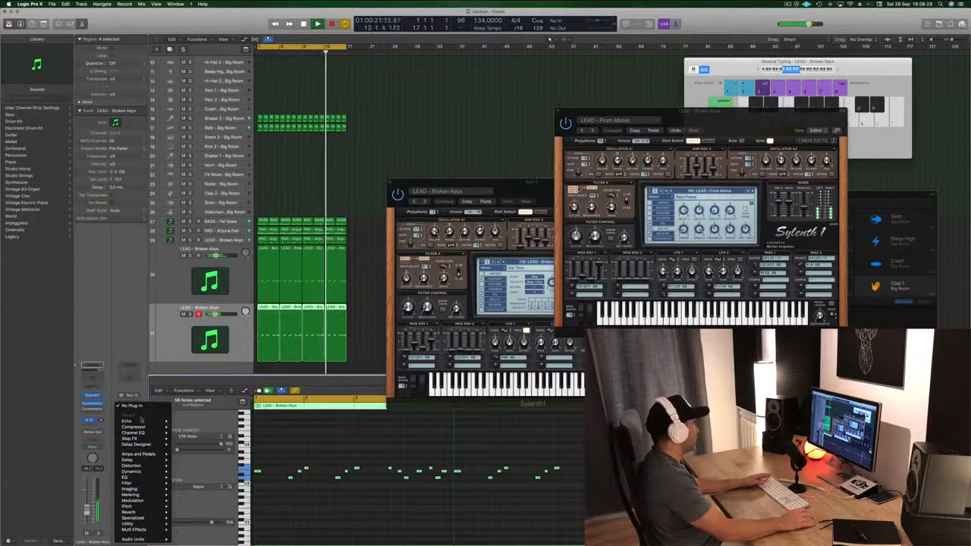
mouse_move(144, 518)
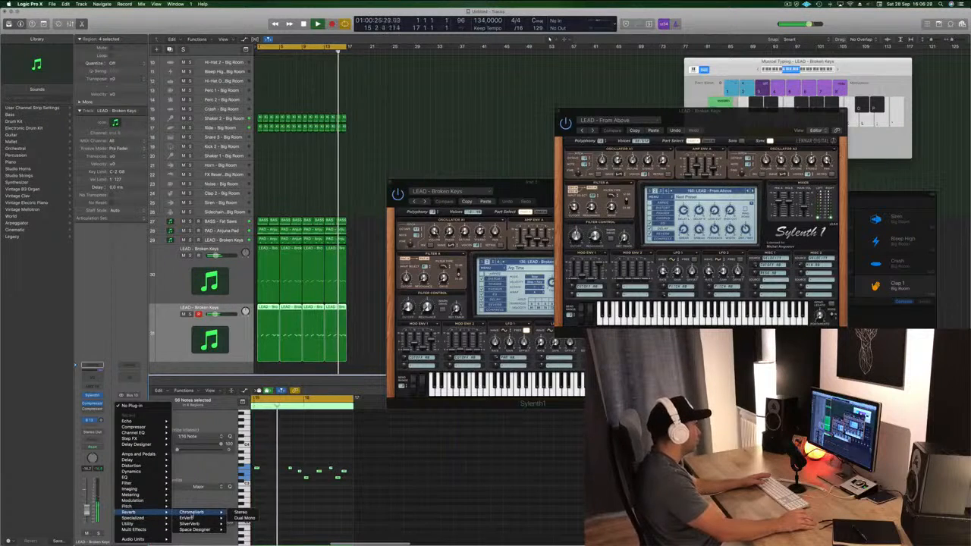
mouse_move(191, 523)
left_click(242, 529)
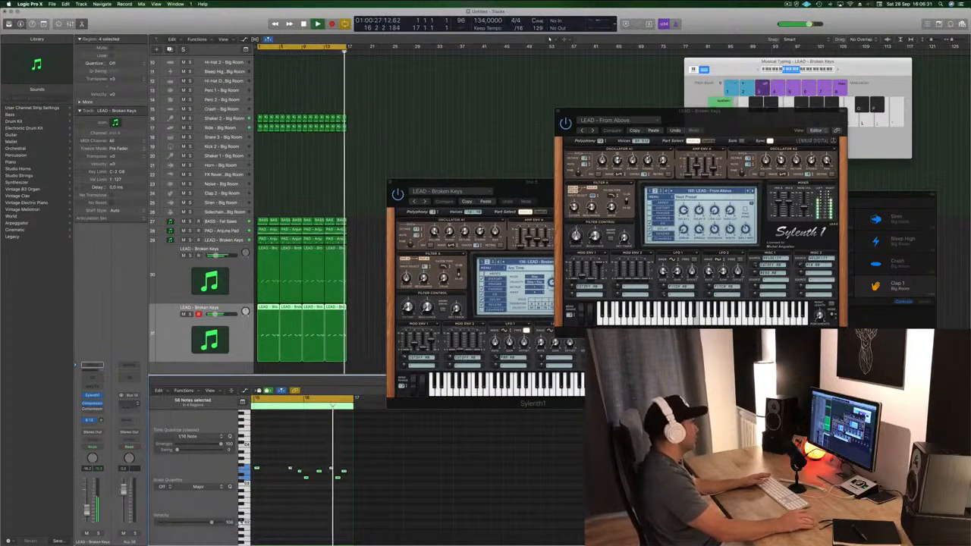
Step: Load the grandiose preset in SilverVerb, raise the duplicate lead's send level, and close the reverb window
left_click(99, 29)
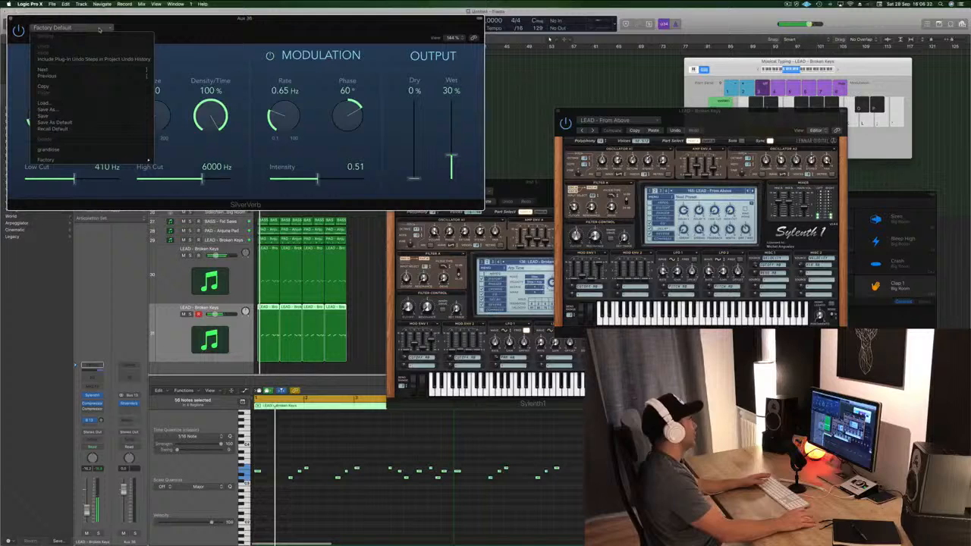
left_click(69, 149)
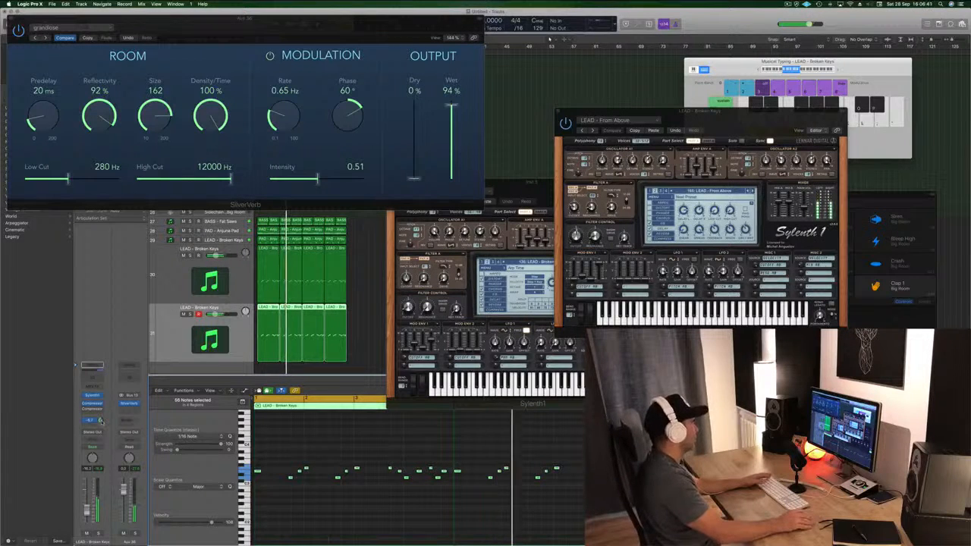
left_click(10, 22)
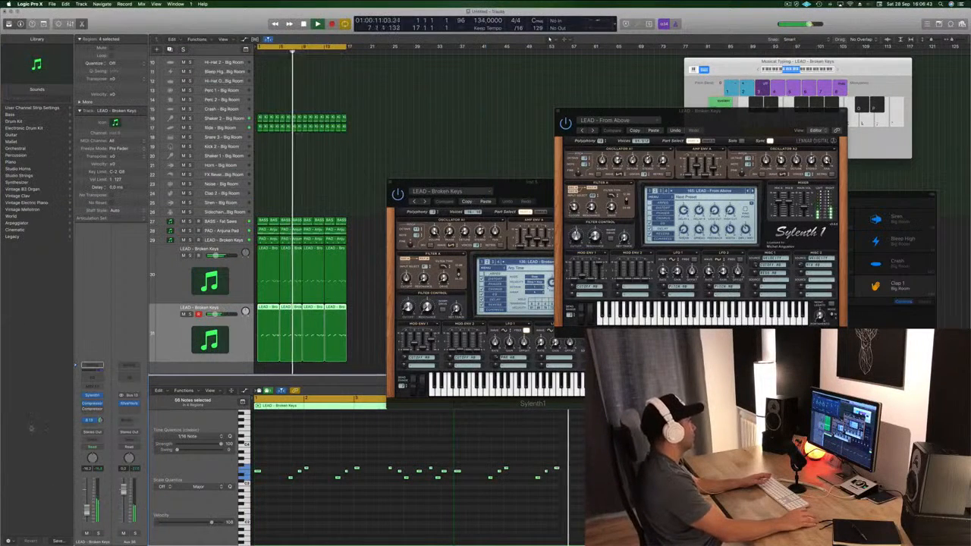
Step: Insert a Compressor after the SilverVerb on the aux and set its side chain to Bus 6
left_click(129, 402)
mouse_move(158, 438)
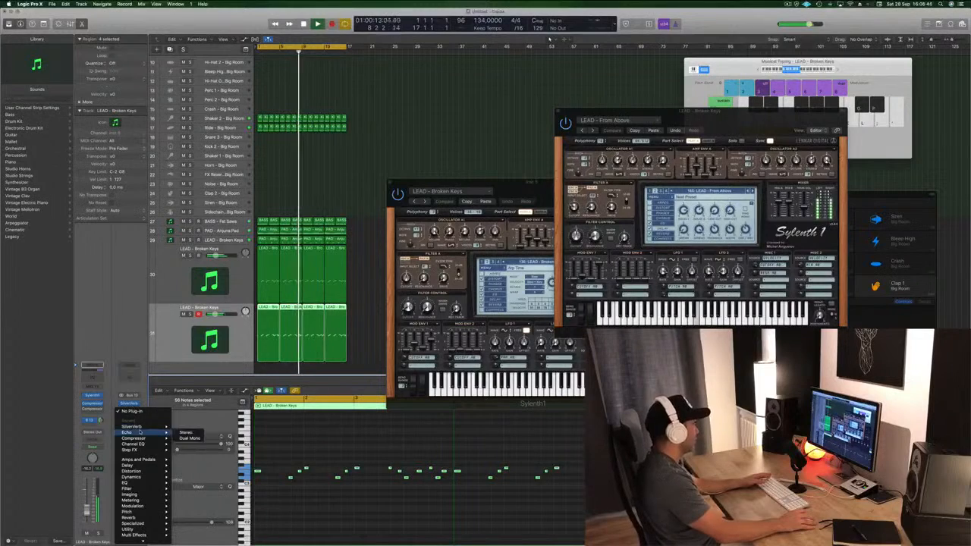
left_click(186, 438)
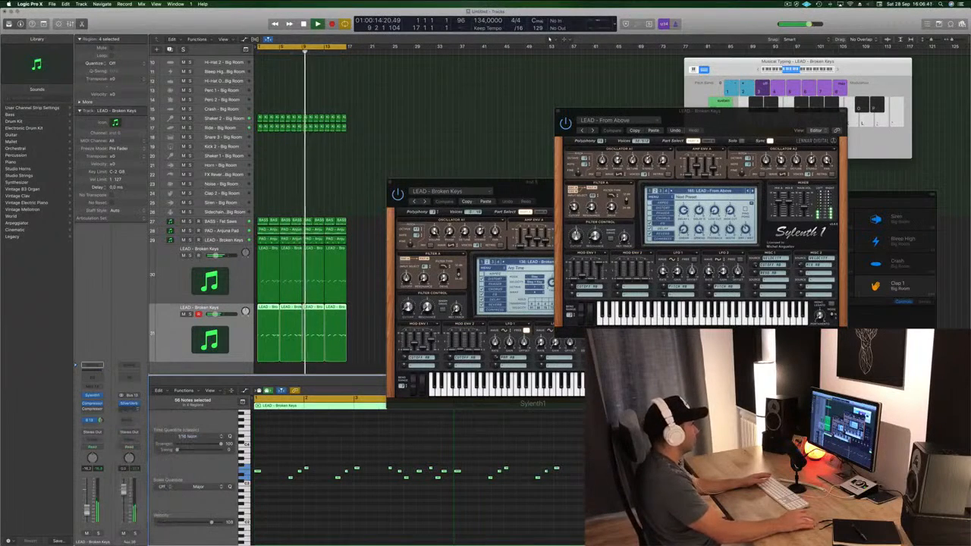
left_click_drag(306, 17, 569, 82)
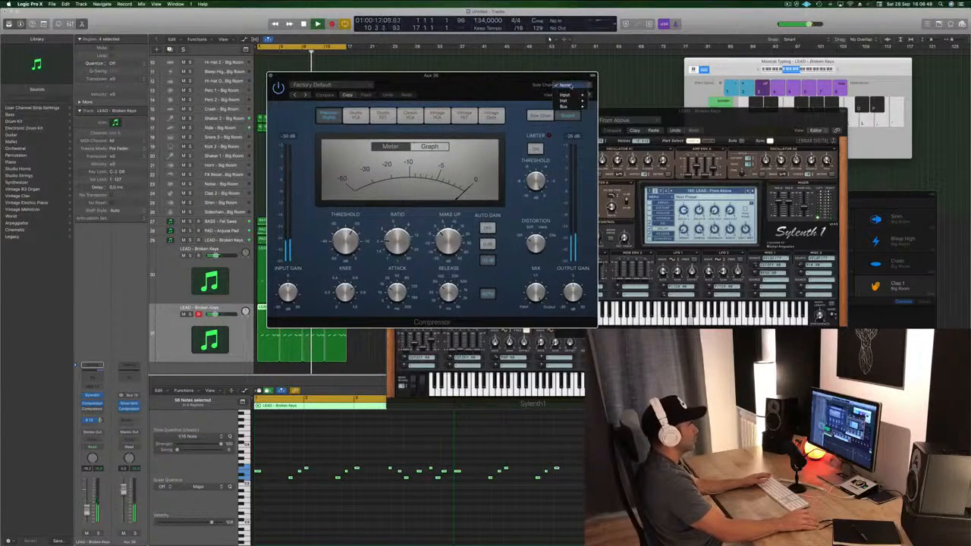
mouse_move(570, 107)
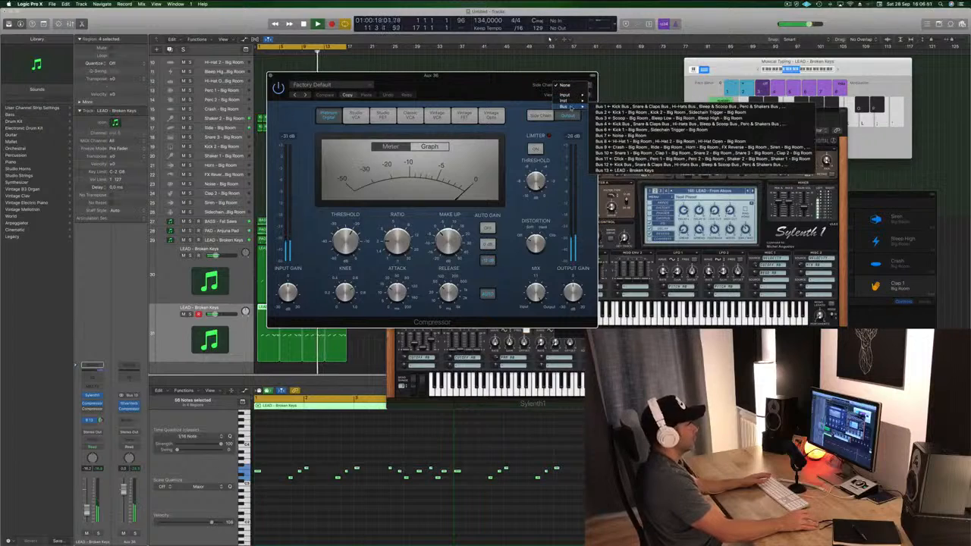
left_click(623, 130)
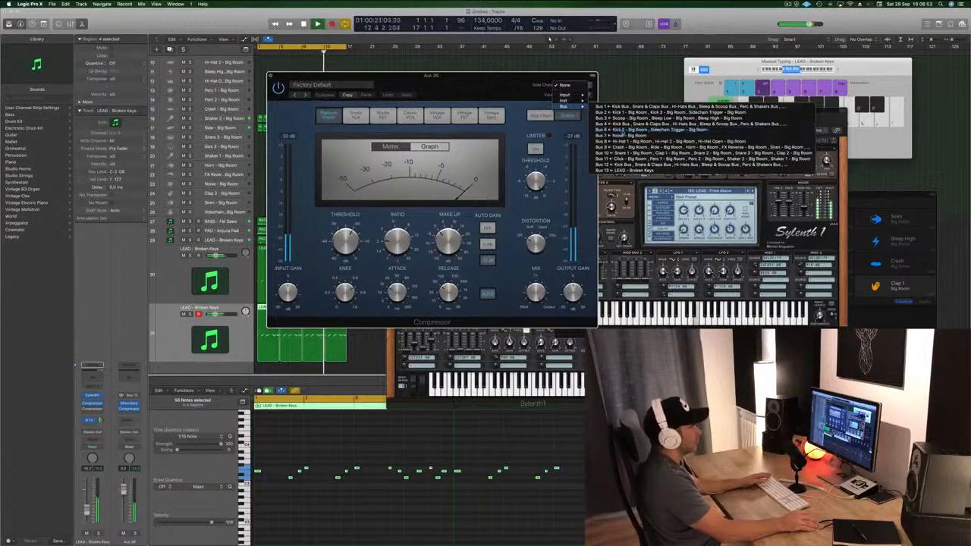
Step: Adjust the aux compressor's threshold and ratio while the loop plays, and close its window
left_click_drag(489, 77, 569, 111)
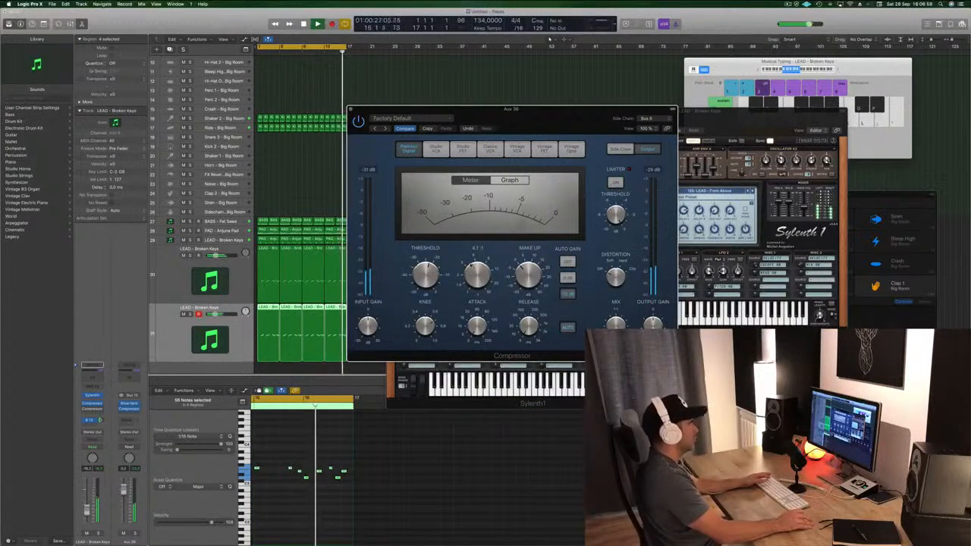
left_click_drag(550, 118, 597, 122)
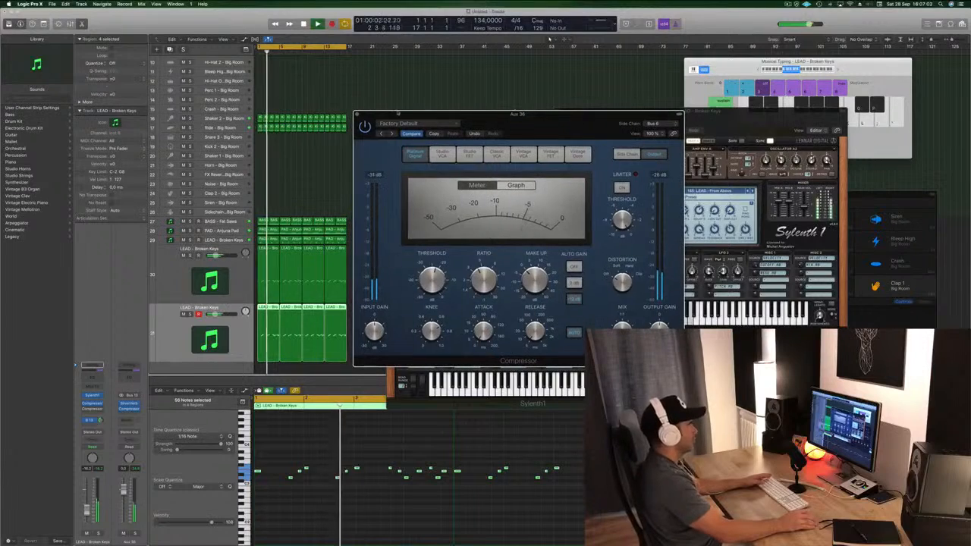
key("super+w")
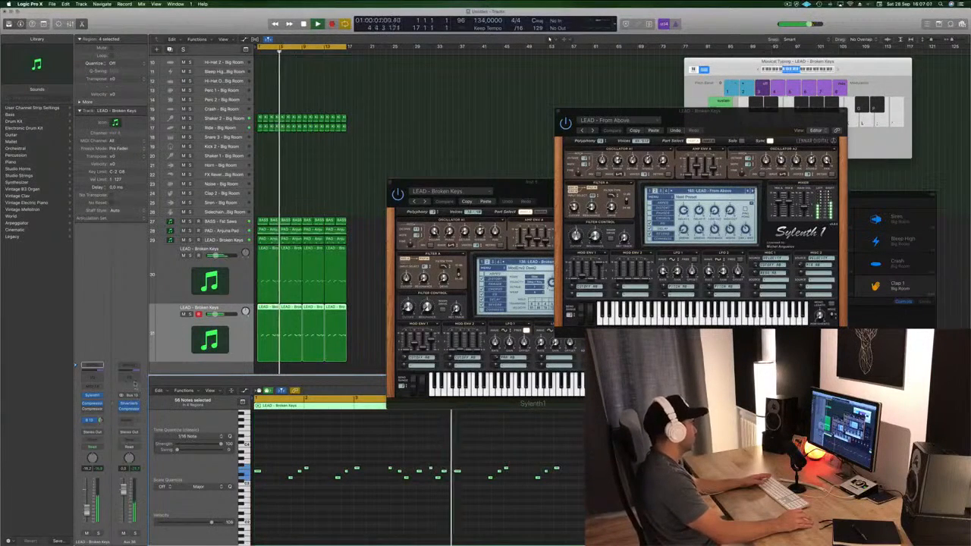
Step: Add a Channel EQ to the aux with a low cut at 490 Hz, and close the EQ window
left_click(129, 378)
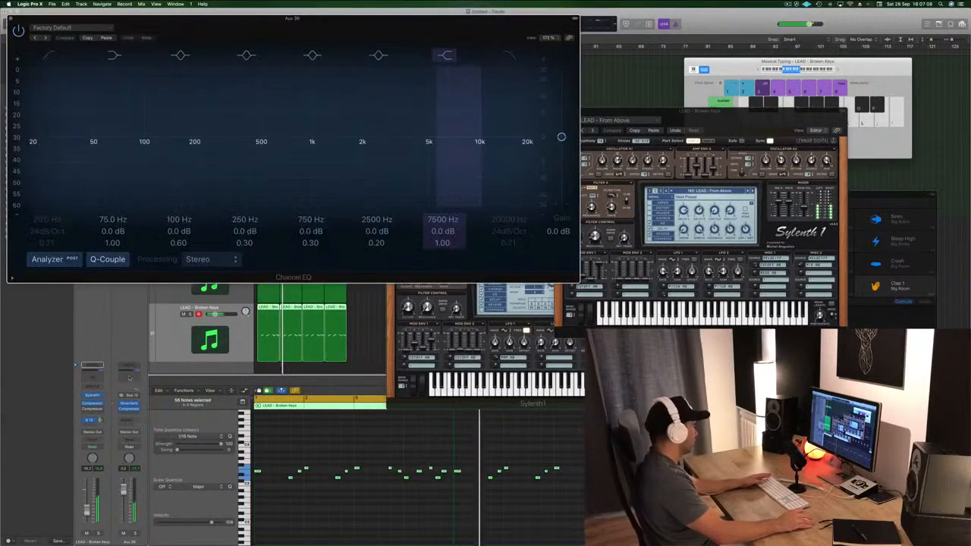
left_click(49, 55)
left_click_drag(58, 125, 290, 126)
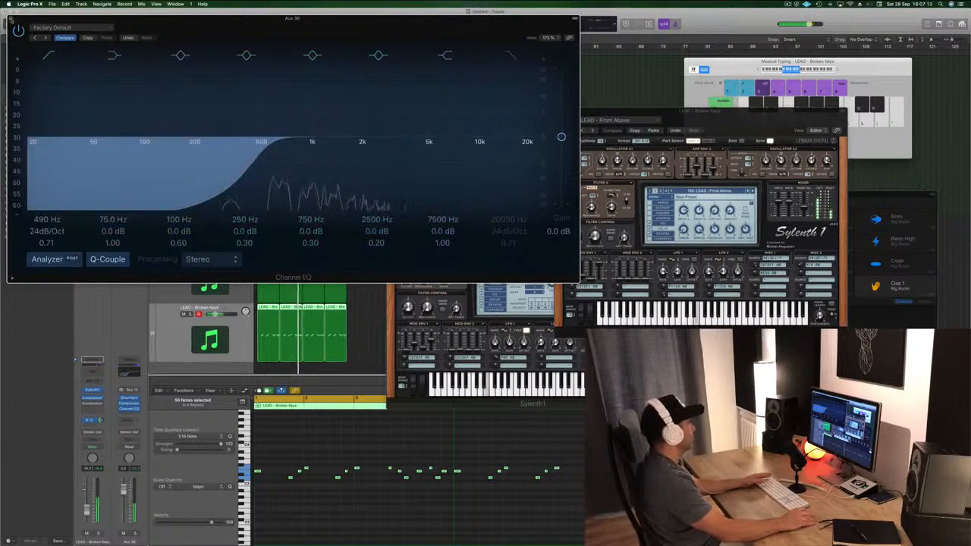
left_click(9, 17)
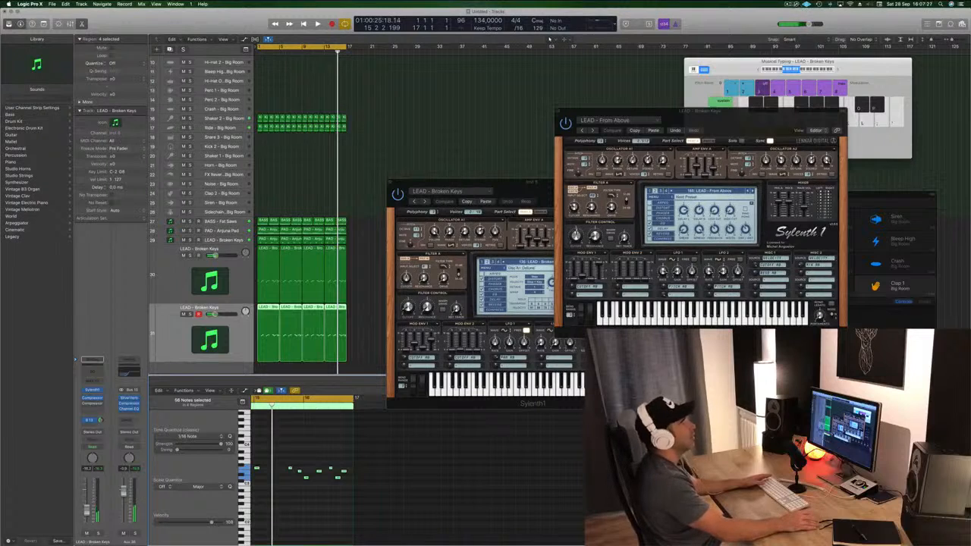
left_click(787, 3)
left_click(760, 19)
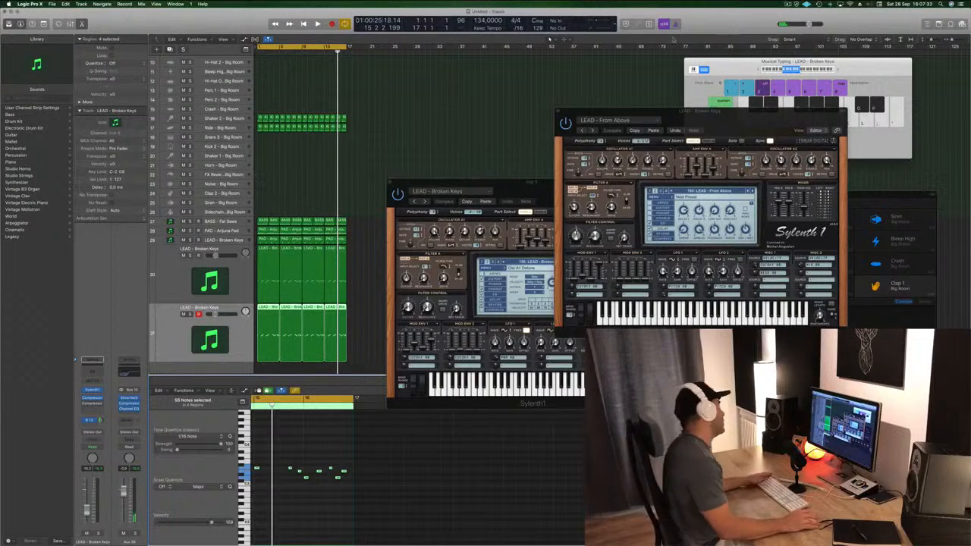
Step: Play the loop from the beginning to hear the lead with its reverb send
key("Return")
key("space")
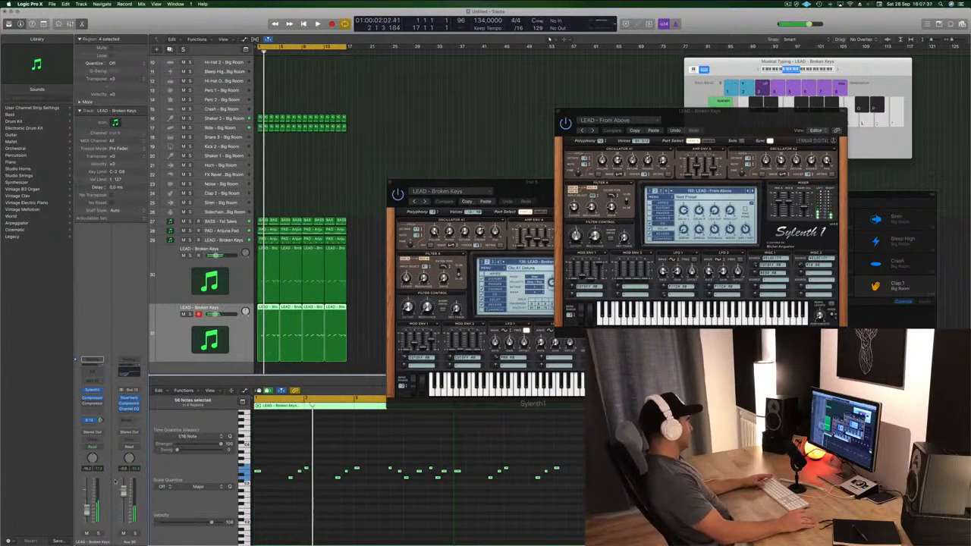
key("Return")
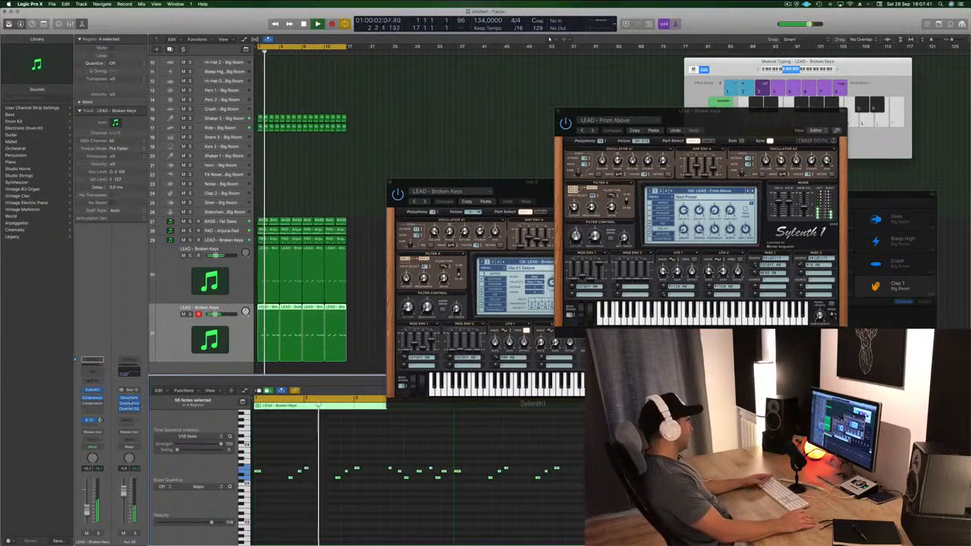
Step: Lower the threshold of the Compressor on the reverb aux while the loop plays, and close its window
left_click(129, 400)
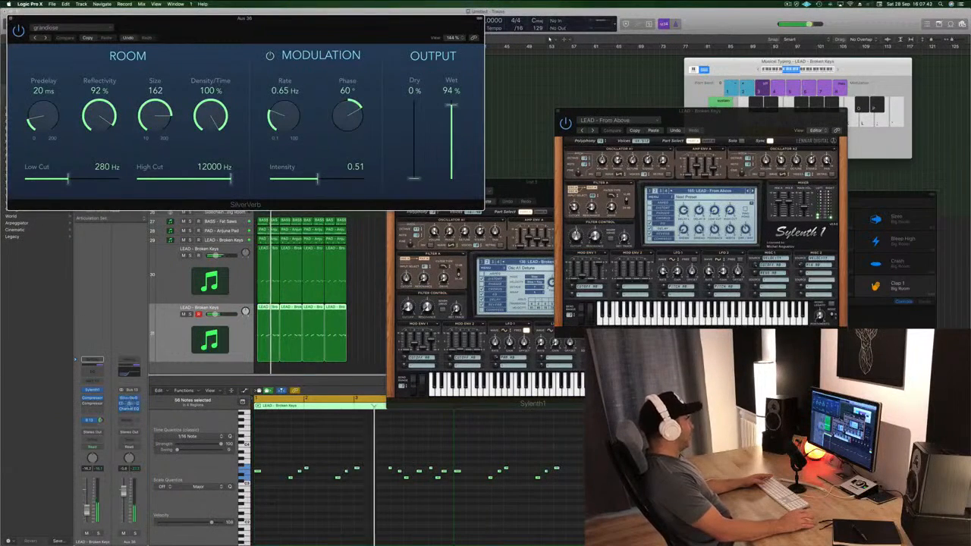
left_click(129, 403)
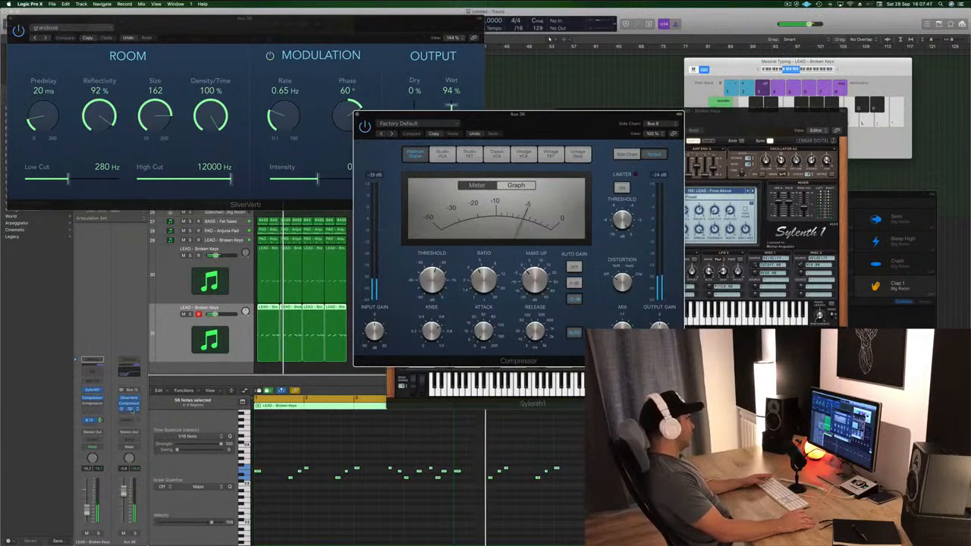
left_click_drag(433, 280, 432, 295)
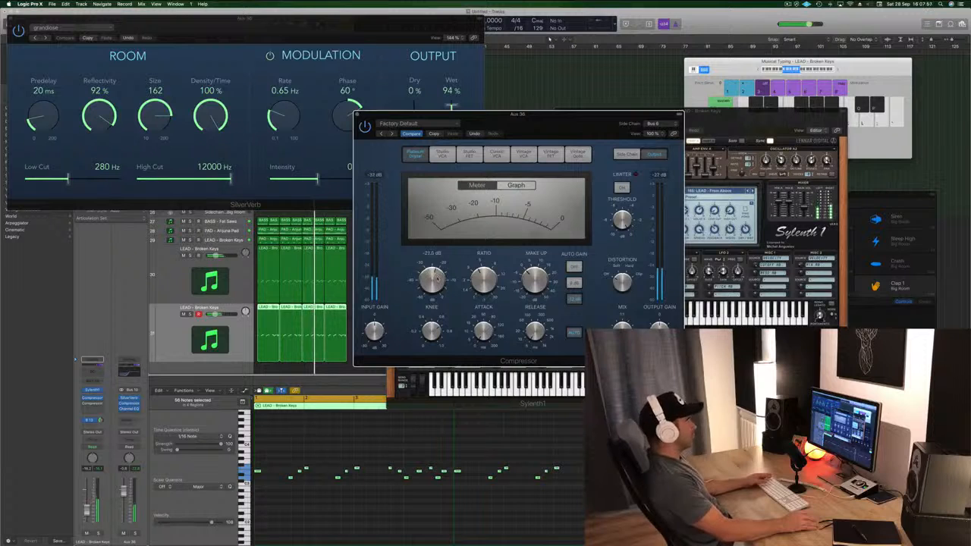
left_click(356, 114)
Step: Close the SilverVerb window and check the aux's Channel EQ curve during playback, closing that window as well
left_click_drag(311, 28, 535, 55)
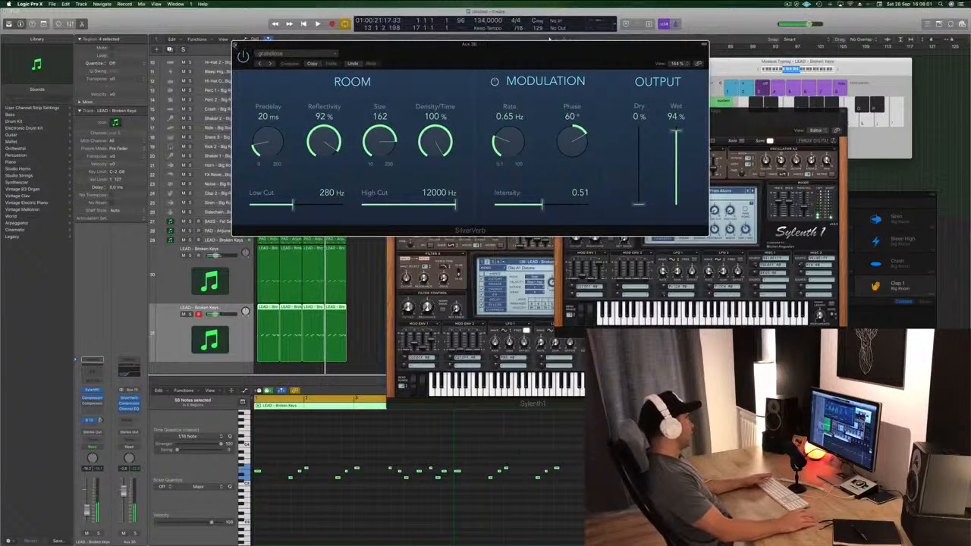
key("super+w")
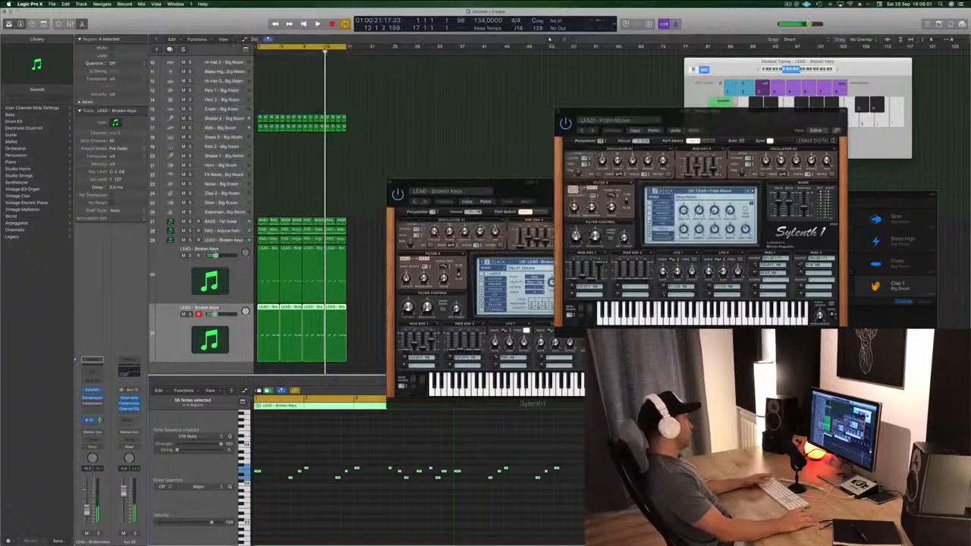
left_click(129, 407)
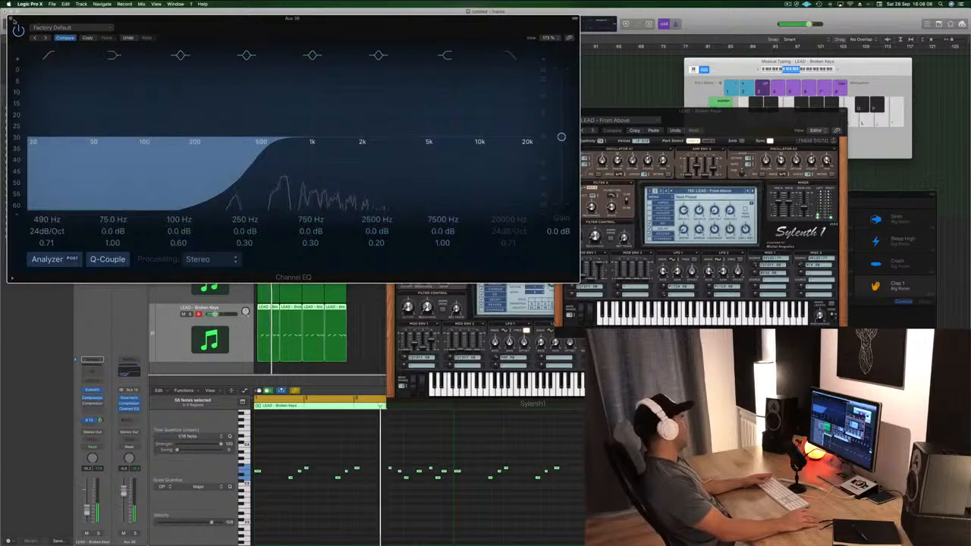
left_click(10, 20)
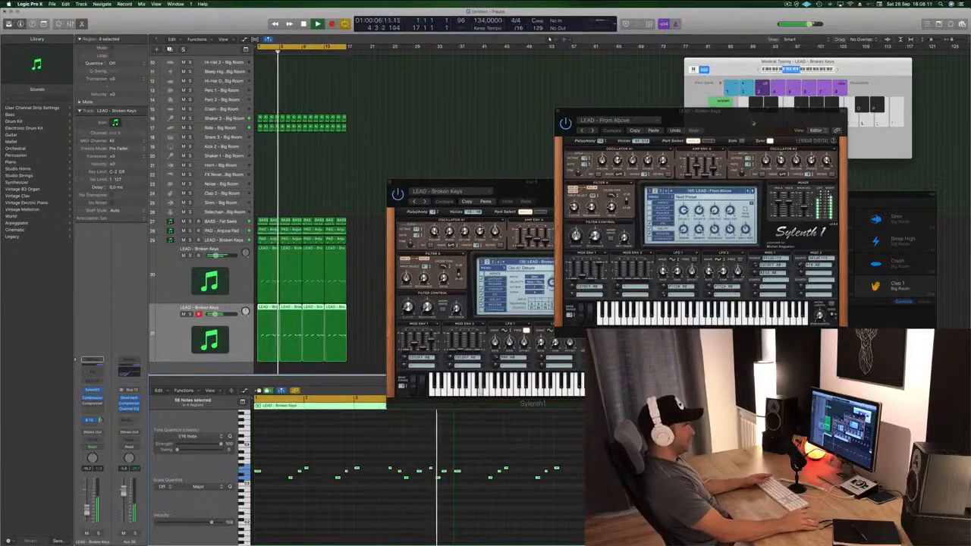
Step: Move the two open Sylenth1 windows into reach and close both of them
left_click(747, 123)
left_click_drag(747, 122, 717, 126)
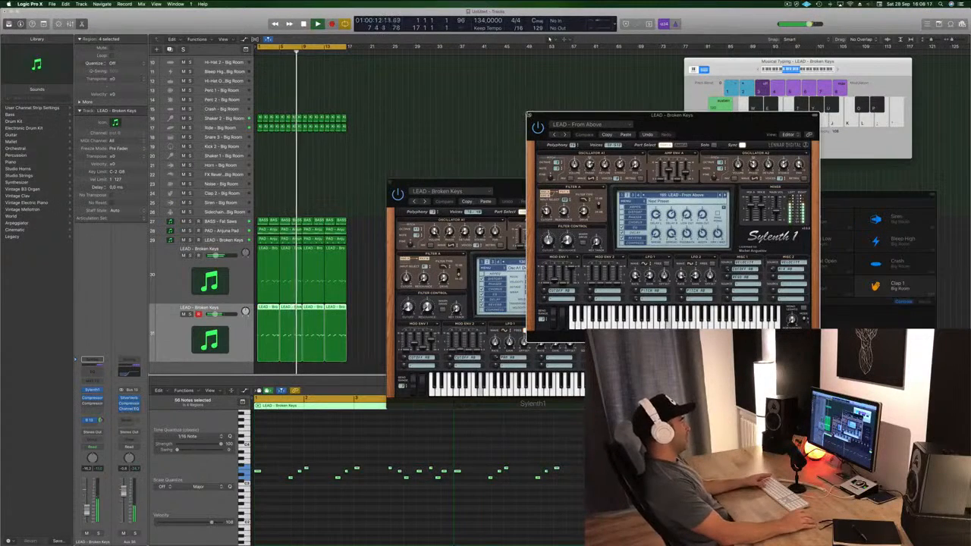
left_click(530, 116)
left_click_drag(529, 185, 574, 138)
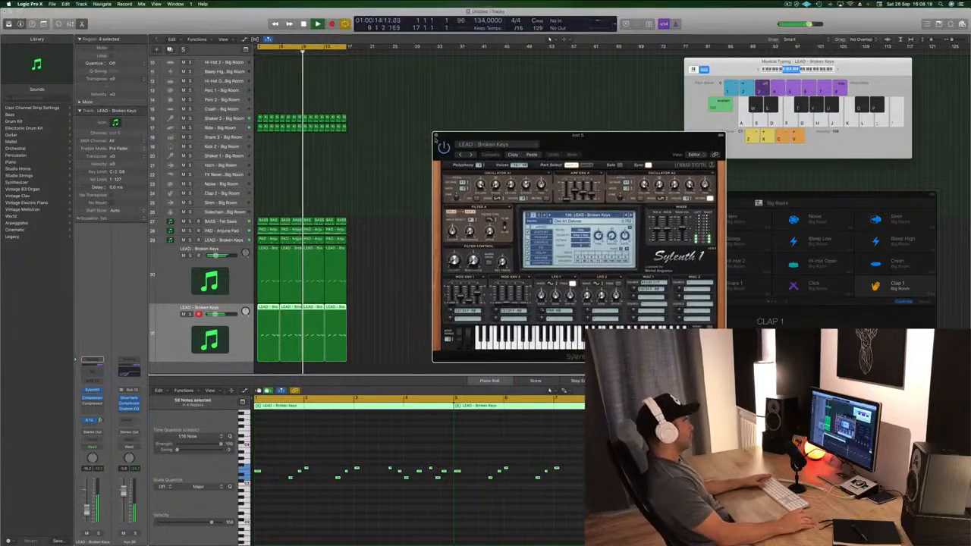
left_click(436, 135)
Step: Copy the first one-bar region of the Shaker 2 track onto the Hi-Hat Open track at bar 1
scroll(434, 150, "up", 5)
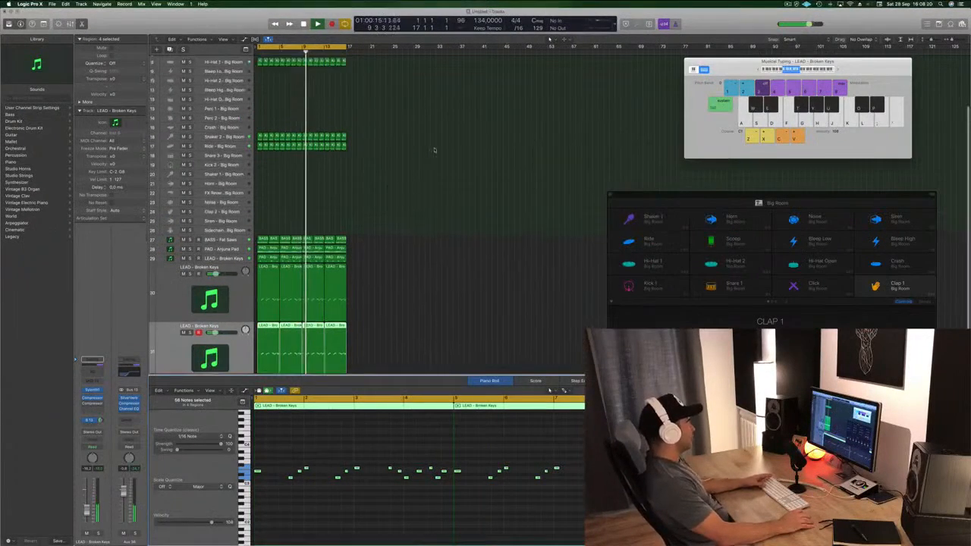
left_click(509, 141)
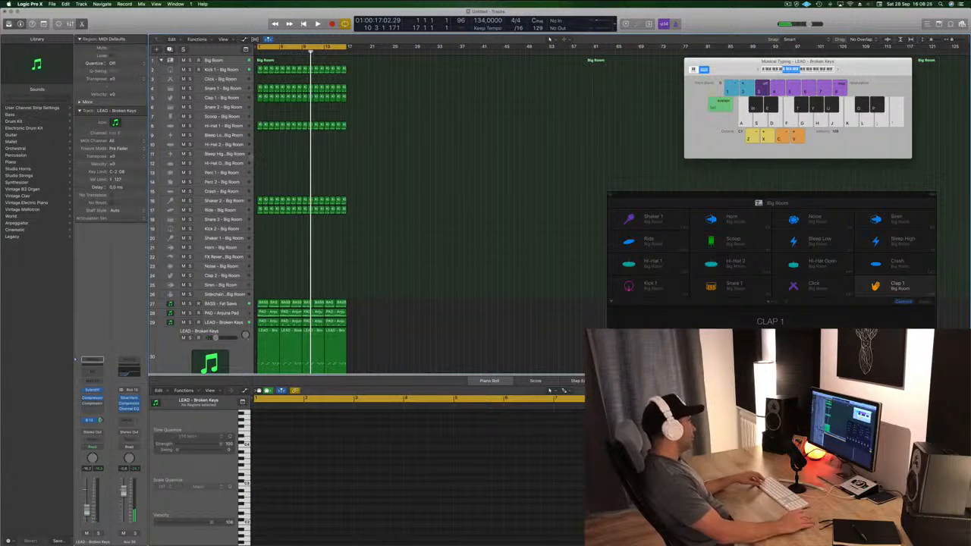
left_click(260, 201)
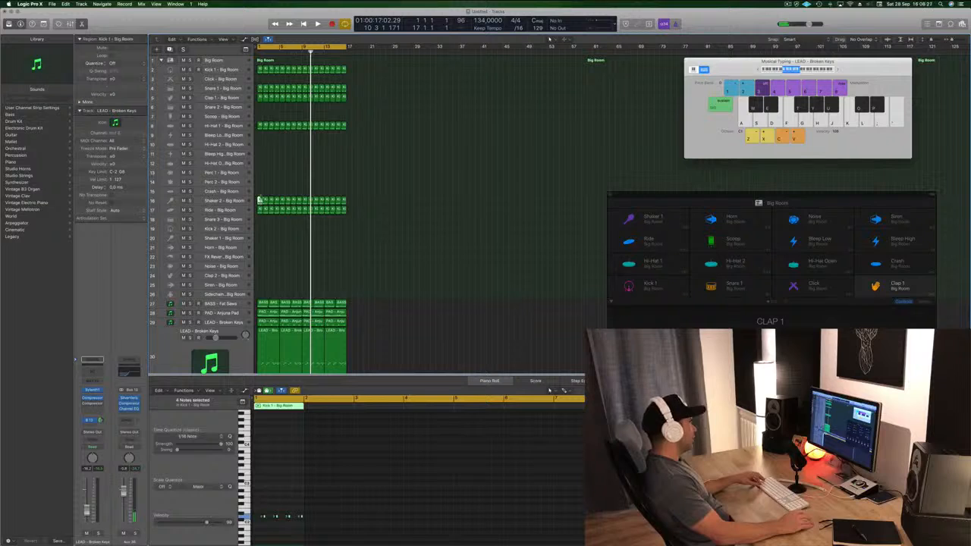
left_click_drag(260, 201, 260, 162)
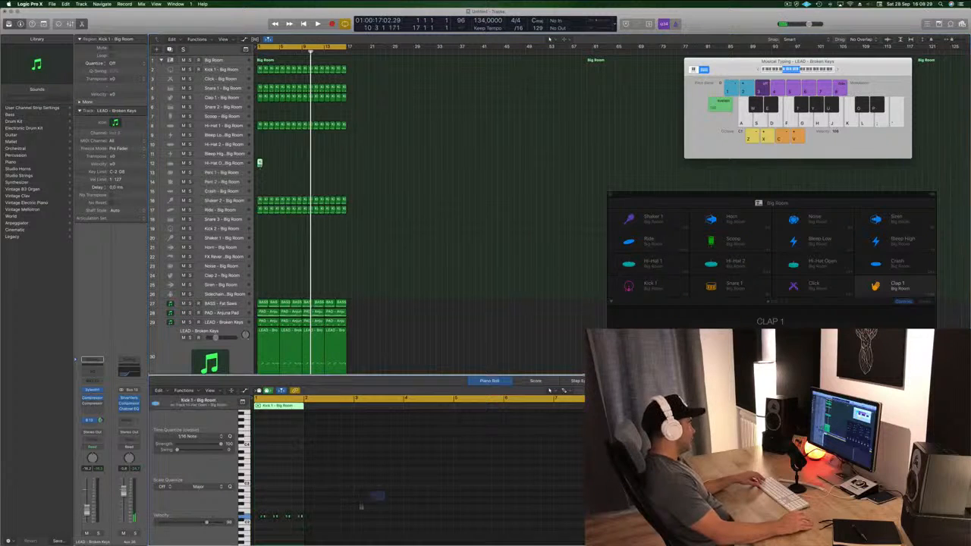
Step: Rework the notes in the copied Hi-Hat Open region so that one note falls on each off-beat of the bar
left_click_drag(361, 507, 257, 531)
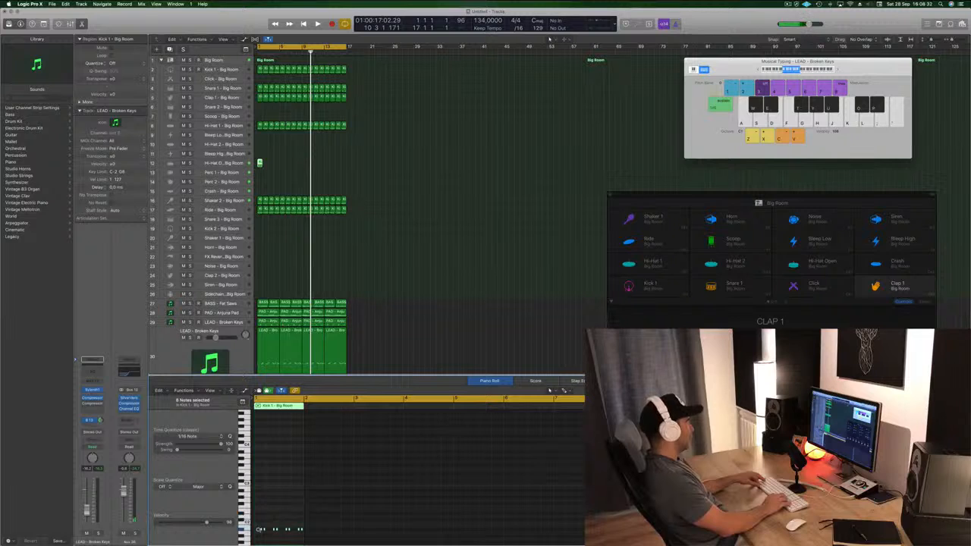
key("Return")
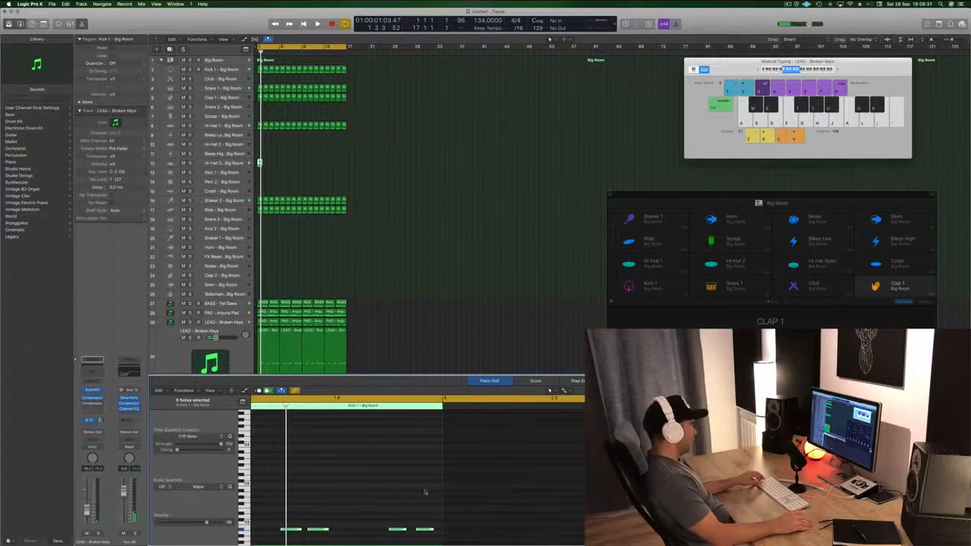
key("z")
left_click_drag(341, 476, 318, 537)
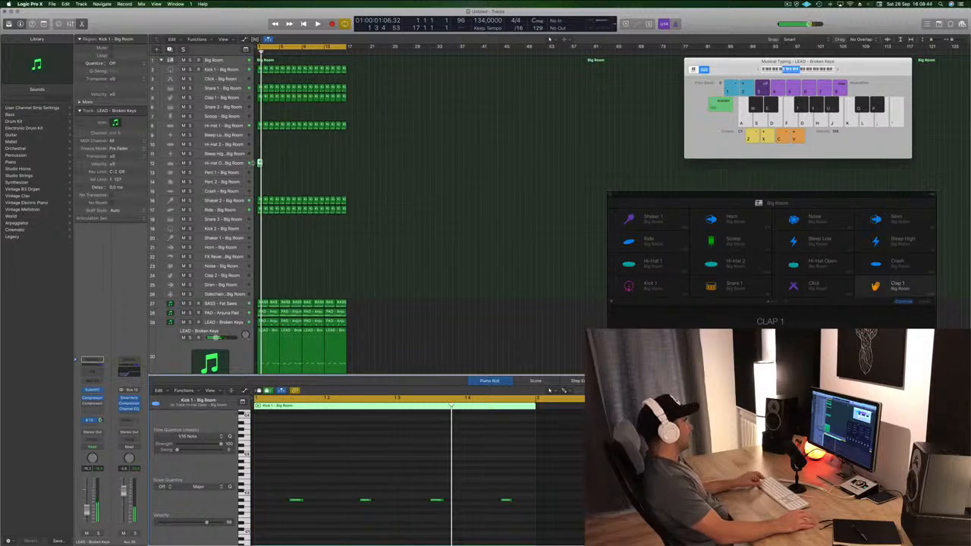
Step: Repeat the one-bar Hi-Hat Open region until it fills all 16 bars, and play the loop
key("super+Right")
left_click(260, 163)
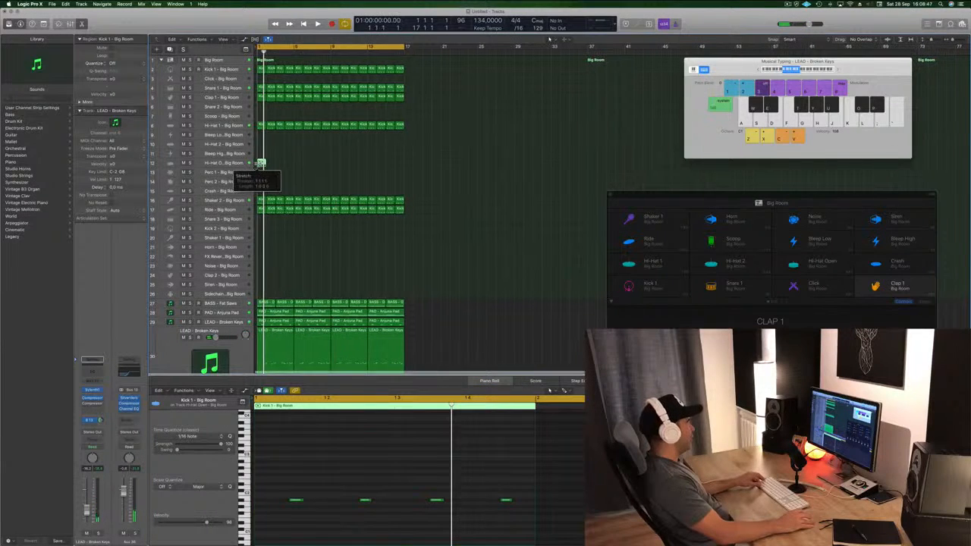
mouse_move(261, 164)
left_mouse_down()
mouse_move(333, 163)
mouse_move(261, 164)
left_mouse_up()
left_click(260, 163)
key("space")
key("space")
key("space")
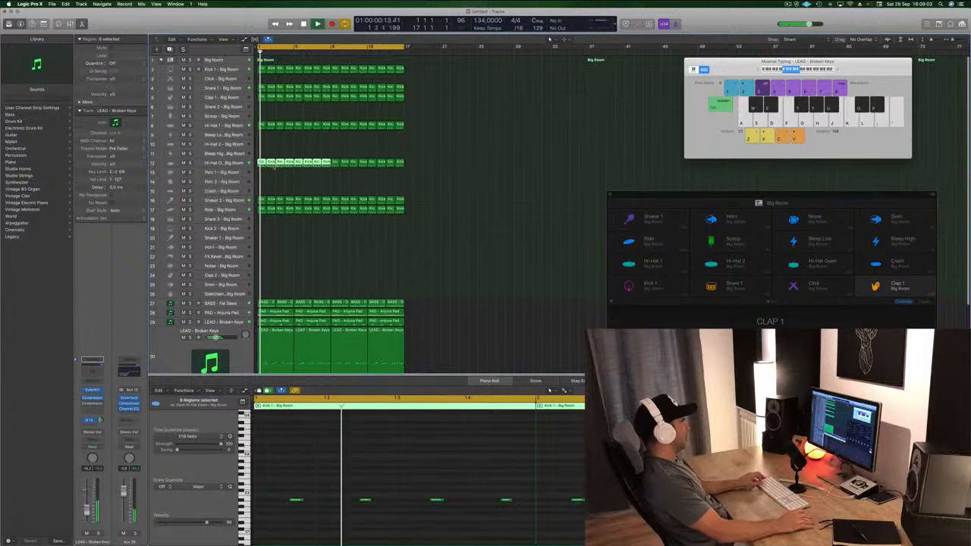
Step: Select the Hi-Hat Open track and move the Drum Machine Designer window to where its controls are reachable
left_click(222, 163)
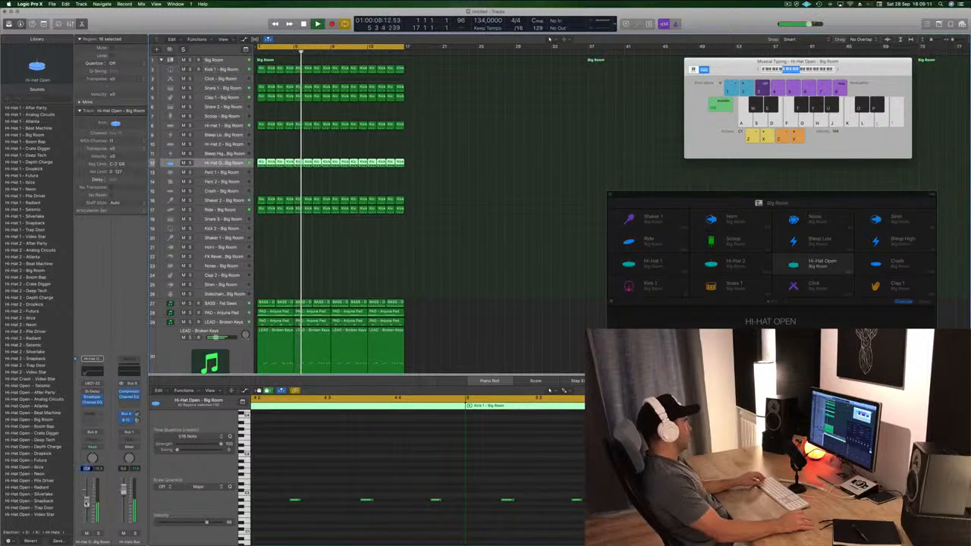
left_click(605, 187)
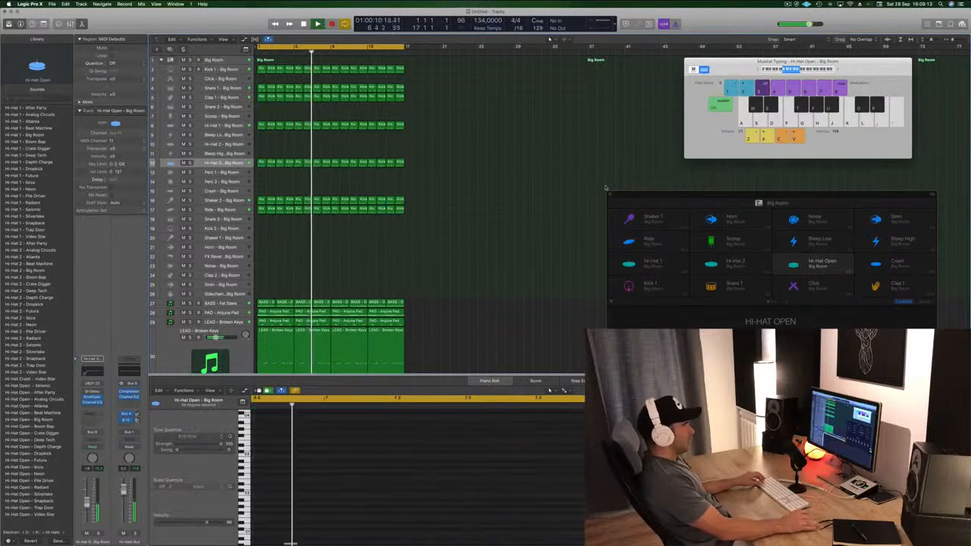
left_click_drag(759, 202, 517, 163)
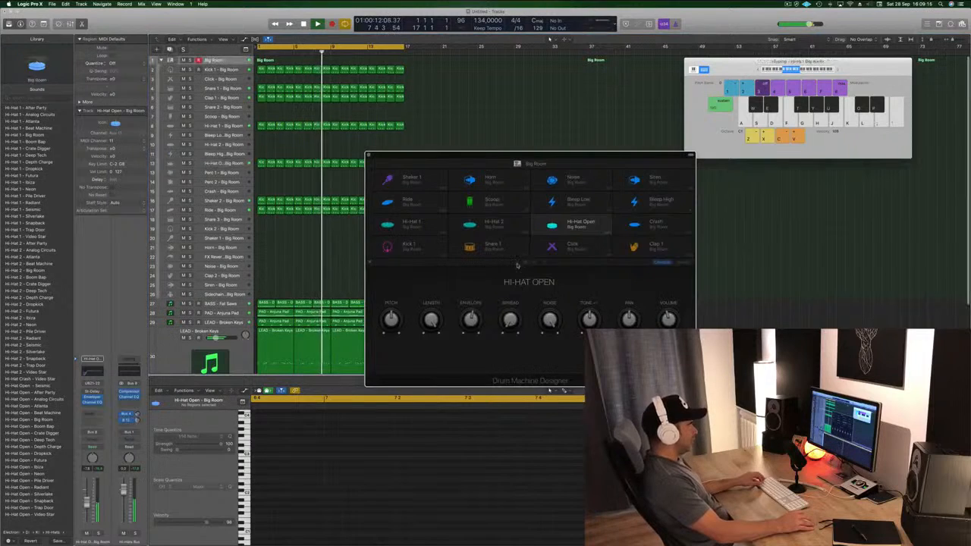
Step: Look through the pages of Big Room kit pads, including Shaker 2, and return to the first page
scroll(570, 239, "right", 5)
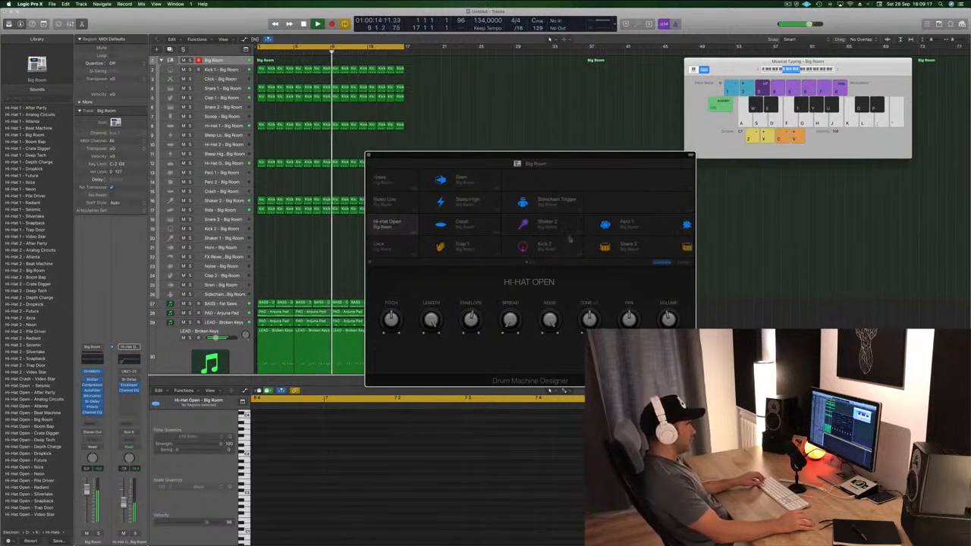
left_click(546, 221)
scroll(540, 243, "right", 4)
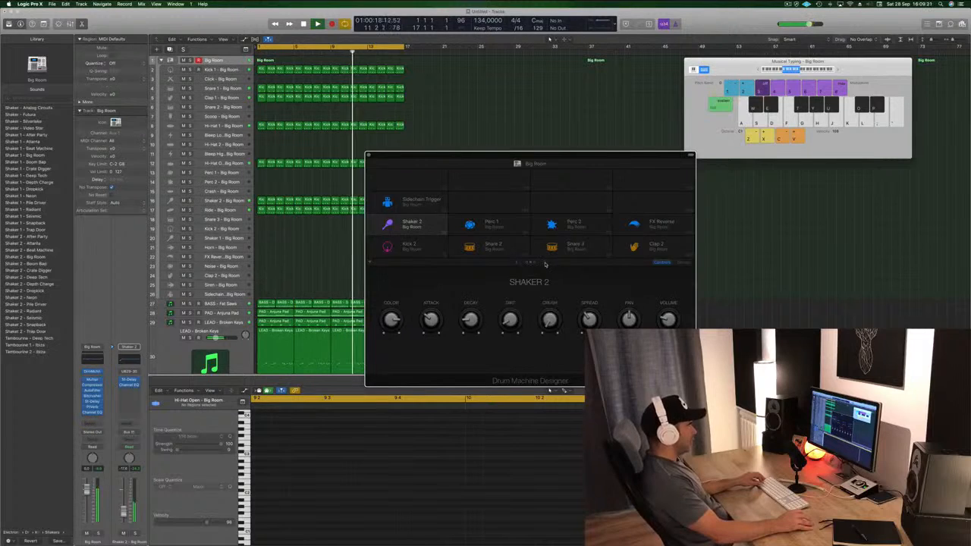
scroll(546, 250, "right", 4)
scroll(516, 263, "left", 4)
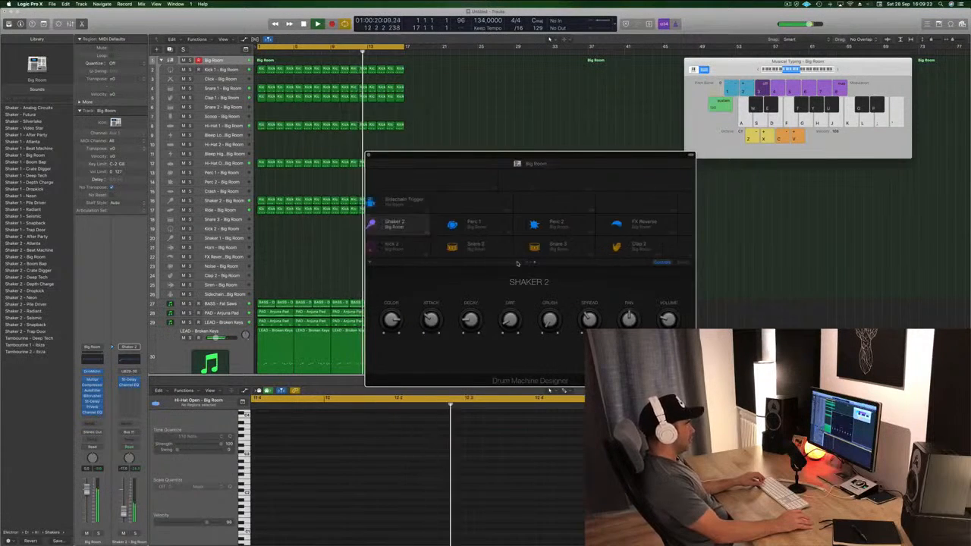
scroll(516, 263, "down", 3)
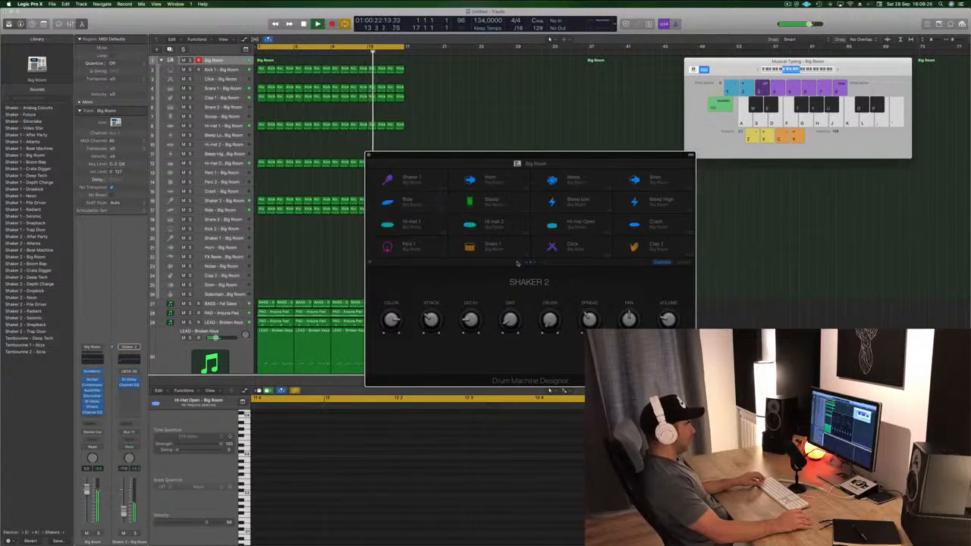
Step: Set the Hi-Hat Open pad's length to 100 % and adjust its volume and spread while the loop plays
left_click(581, 228)
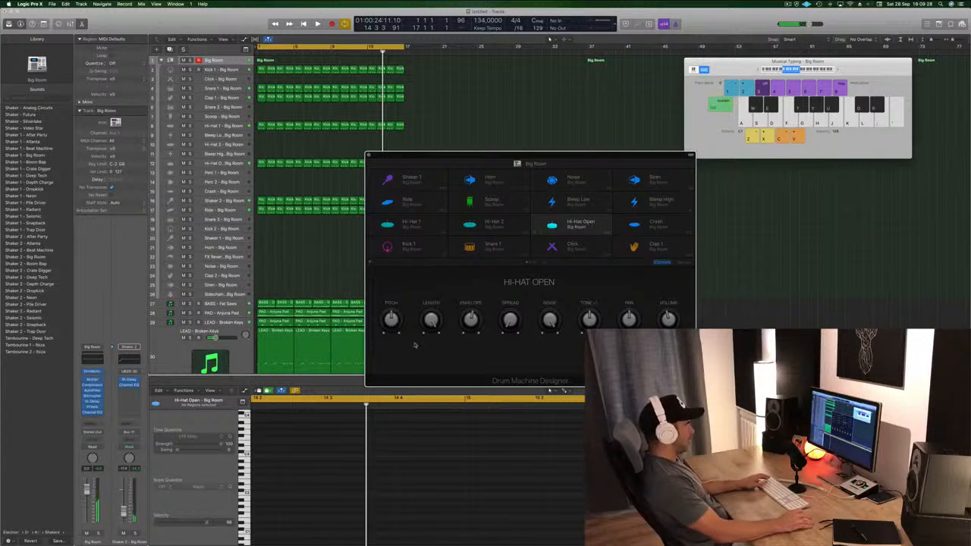
key("space")
left_click_drag(431, 324, 431, 367)
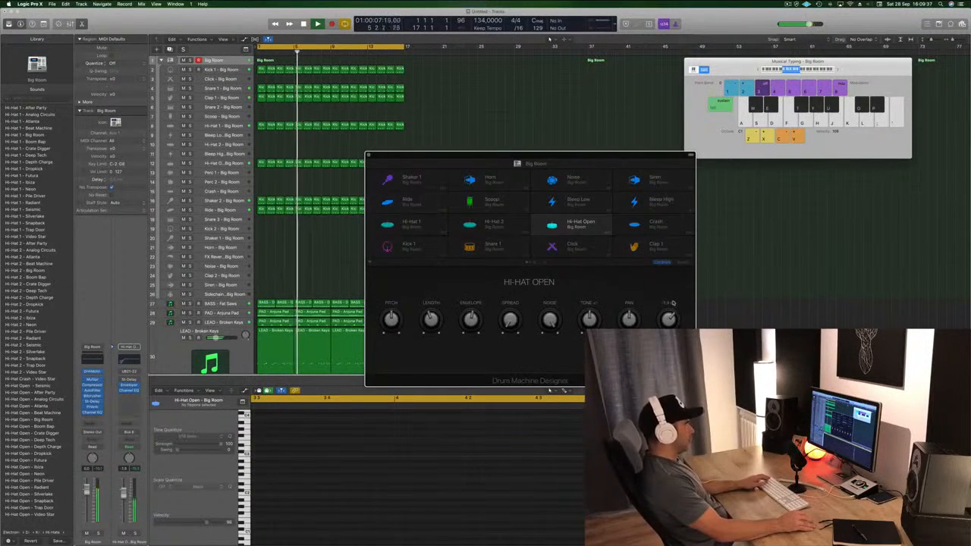
left_click_drag(671, 314, 671, 309)
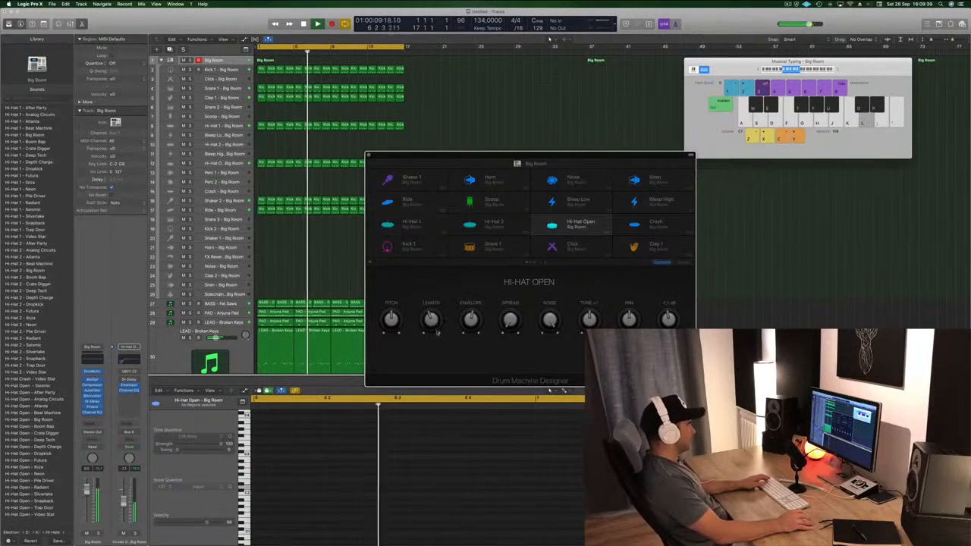
left_click_drag(438, 330, 434, 276)
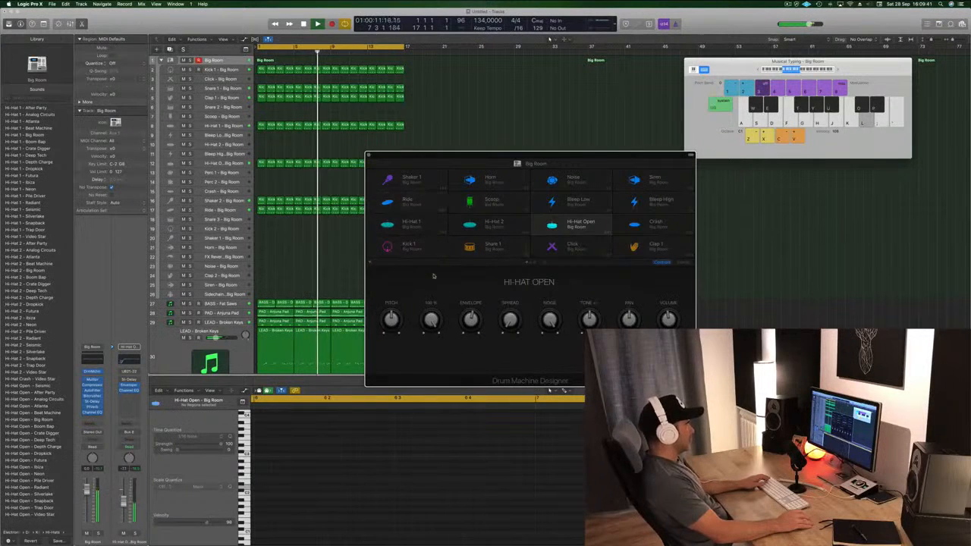
mouse_move(470, 320)
left_mouse_down()
mouse_move(472, 342)
mouse_move(472, 321)
left_mouse_up()
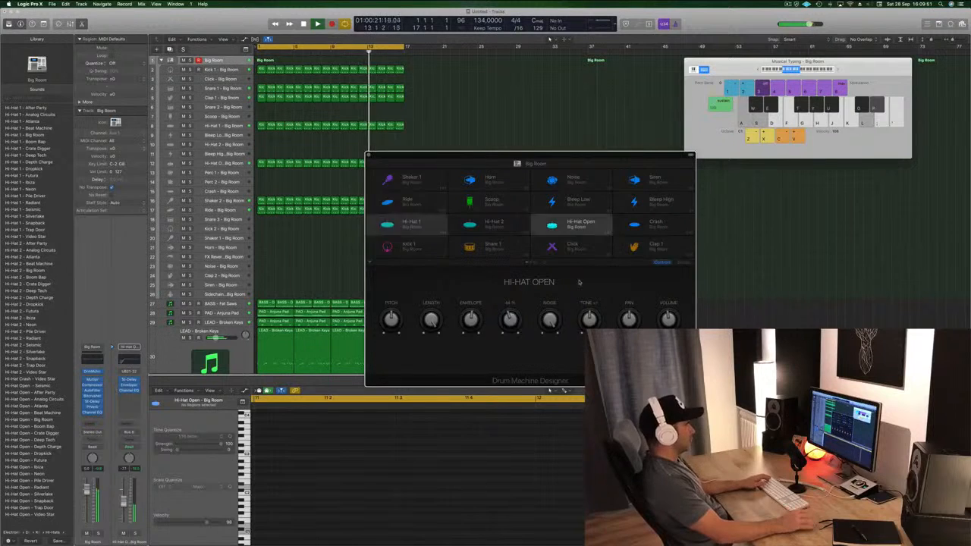
Step: Close the Drum Machine Designer and listen to the loop with all 16 bars and tracks fitted in view
left_click_drag(470, 157, 497, 151)
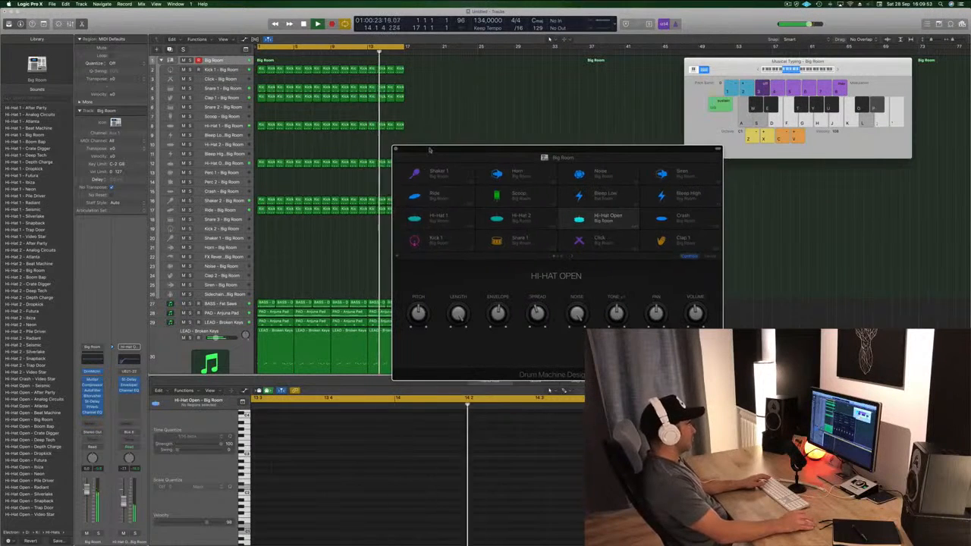
key("super+w")
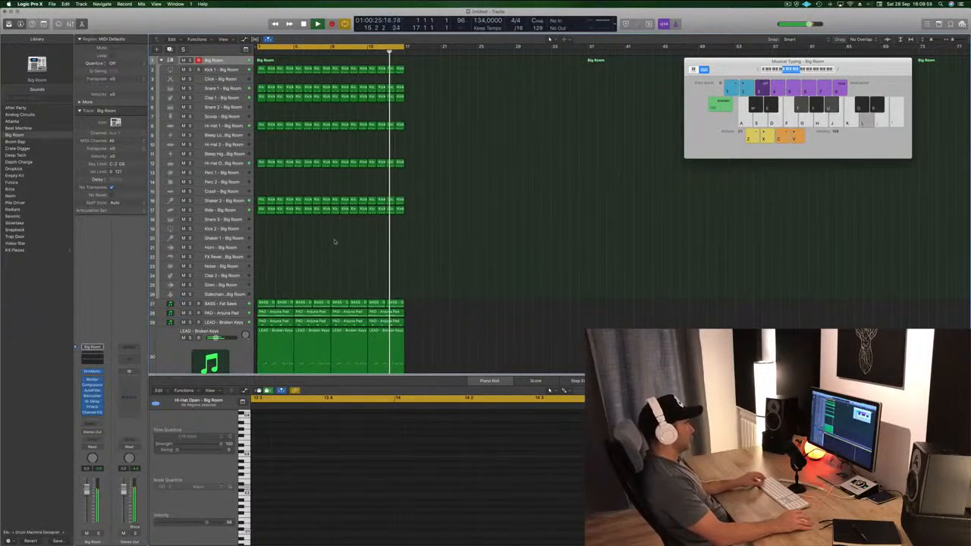
key("super+Left")
scroll(331, 237, "down", 5)
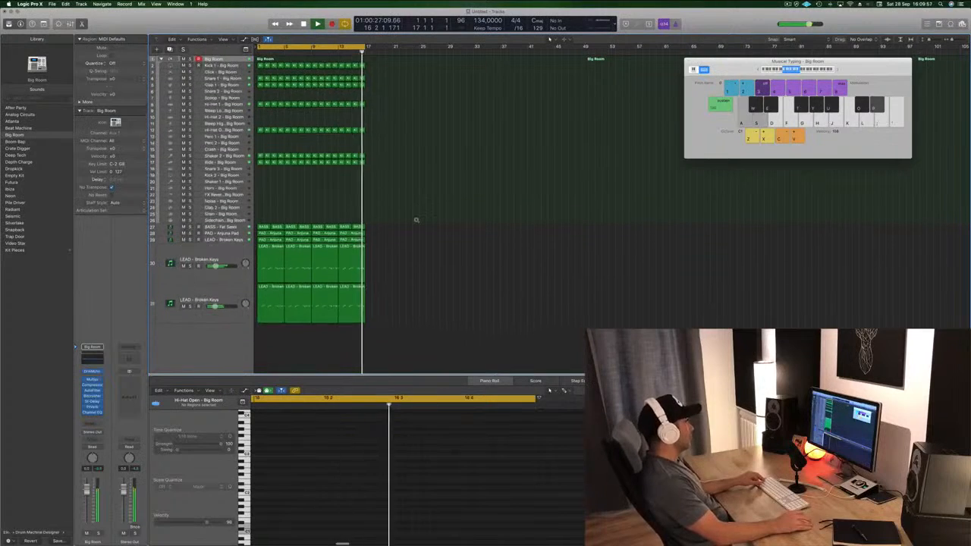
scroll(455, 293, "up", 4)
scroll(489, 285, "down", 1)
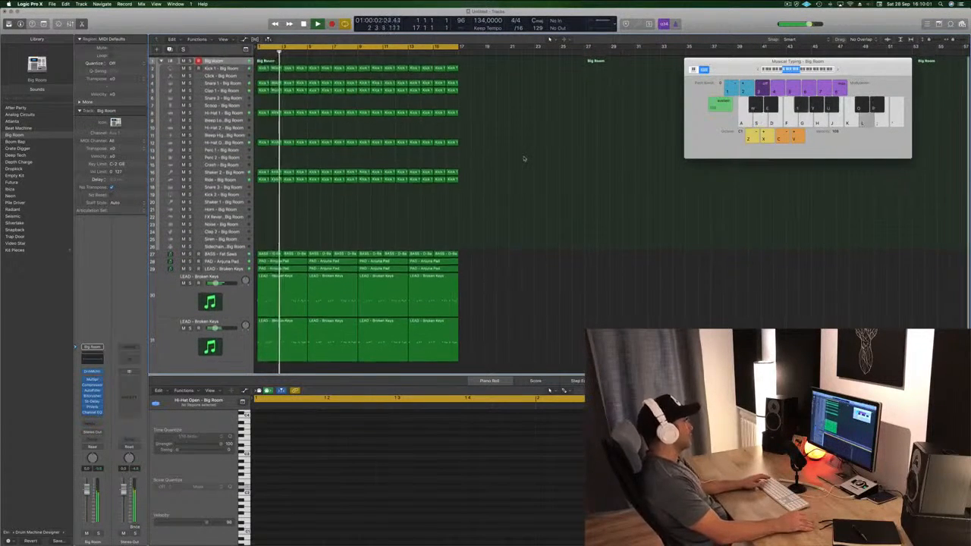
Step: Copy the first Shaker 2 region onto the Crash track at bar 1
left_click(201, 105)
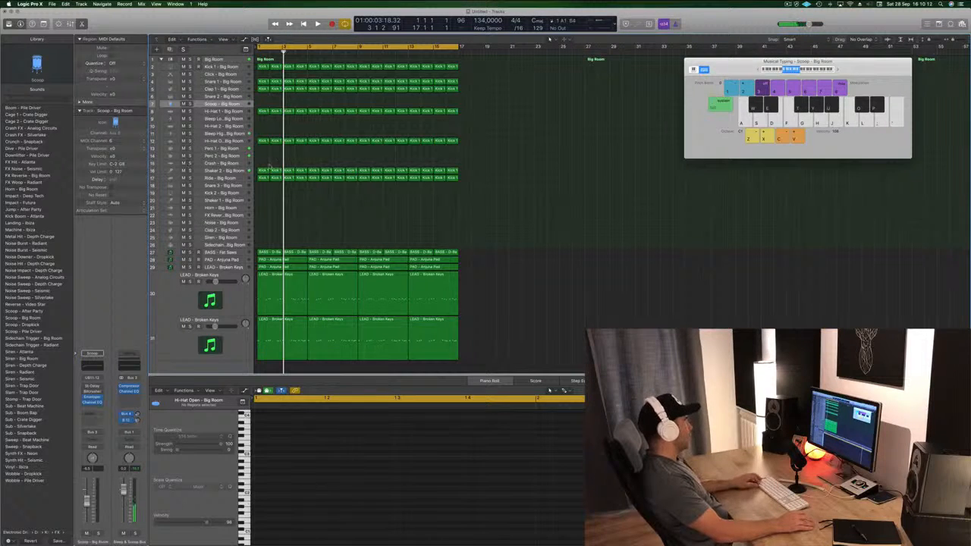
left_click(263, 171)
left_click_drag(262, 170, 263, 163)
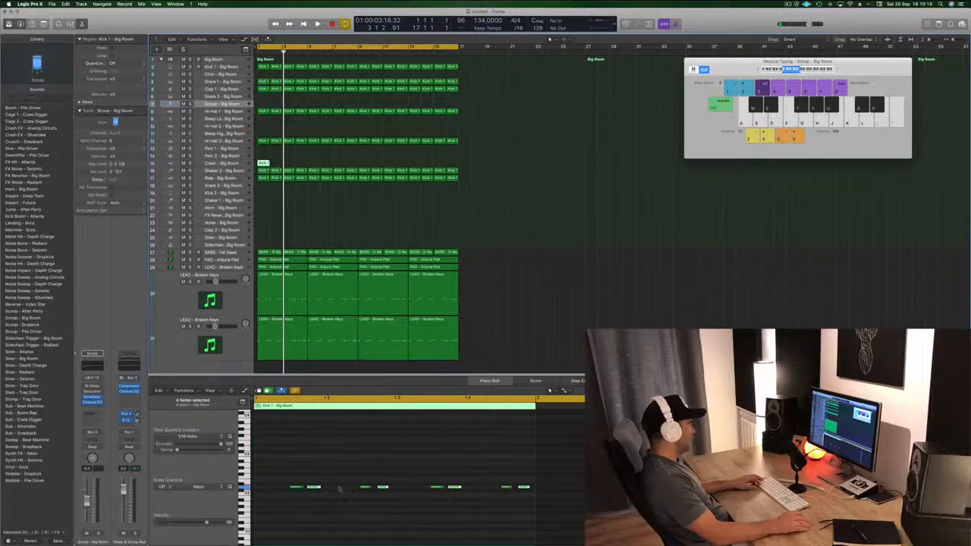
Step: Reduce the Crash region to a single note, one semitone lower, at the start of bar 1, and play it from the beginning
left_click(295, 486)
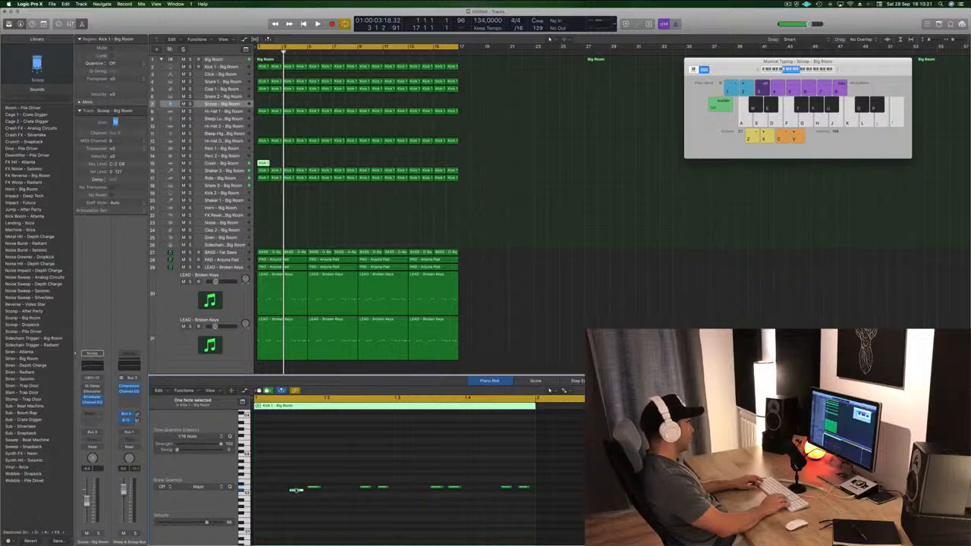
left_click_drag(308, 480, 530, 501)
key("Delete")
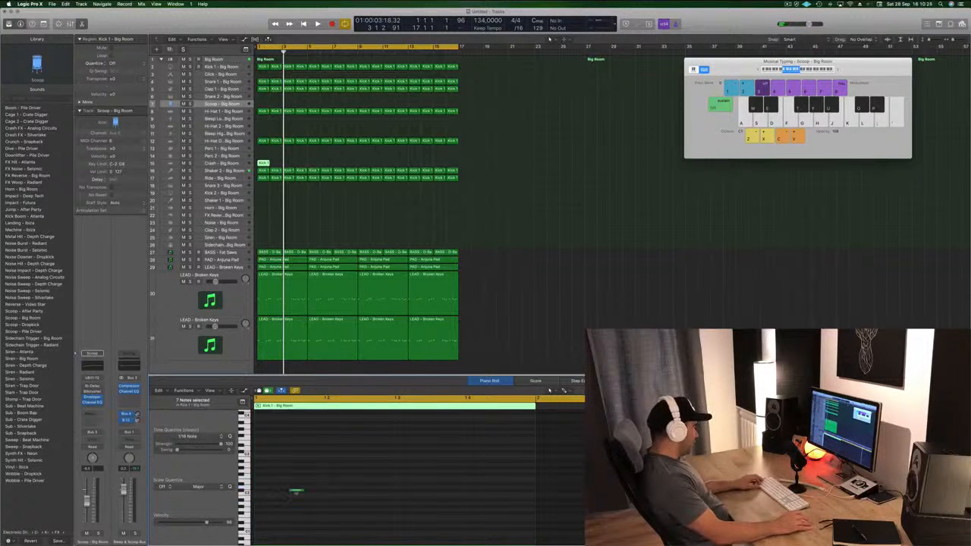
left_click_drag(296, 491, 262, 491)
key("Return")
key("space")
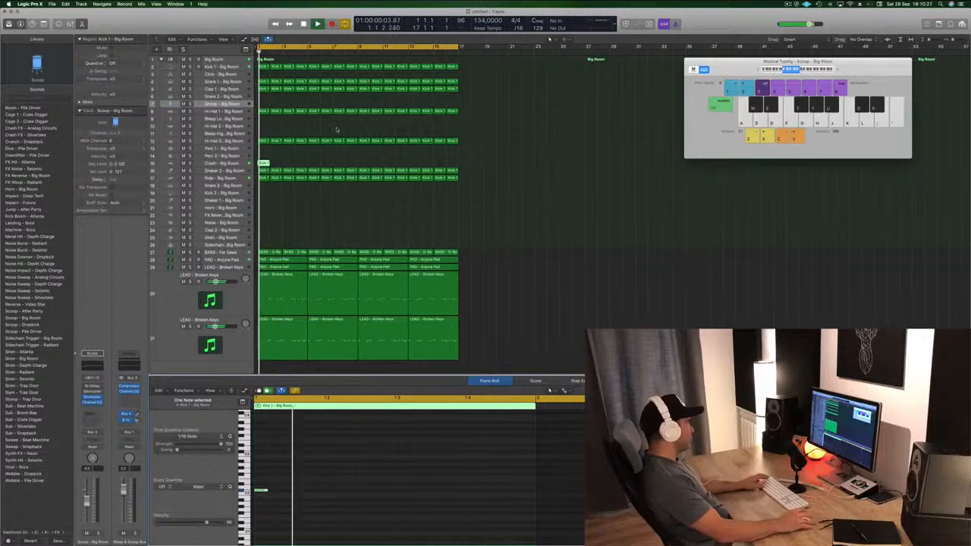
Step: Repeat the Crash region at bars 5, 9 and 13, and lower the Crash track's volume to -14.2 dB while listening
left_click_drag(262, 163, 363, 167)
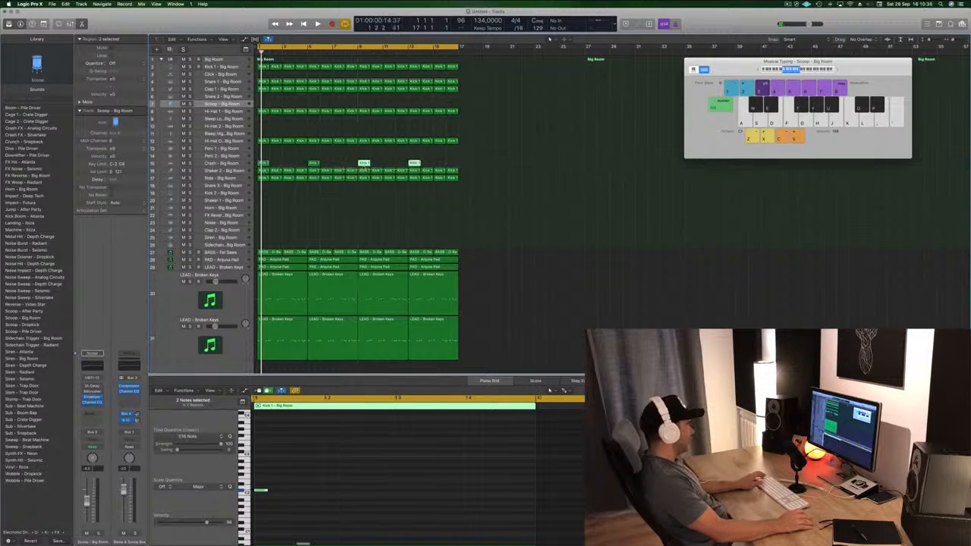
key("space")
left_click(221, 163)
key("space")
key("space")
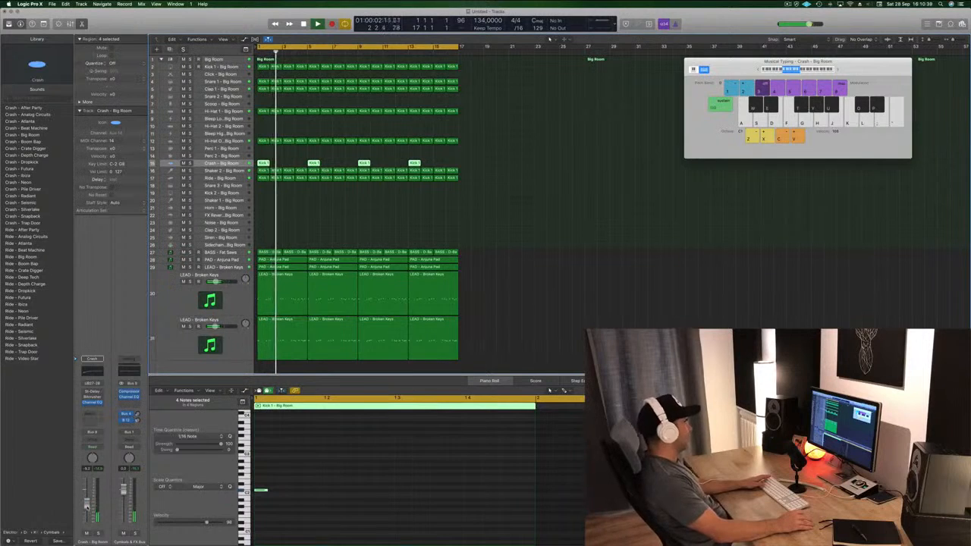
key("space")
key("space")
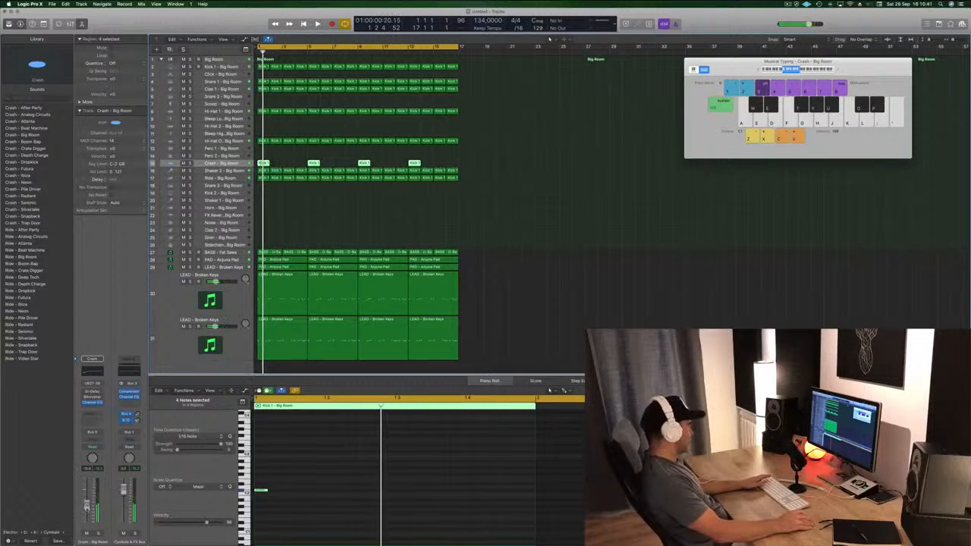
left_click(520, 282)
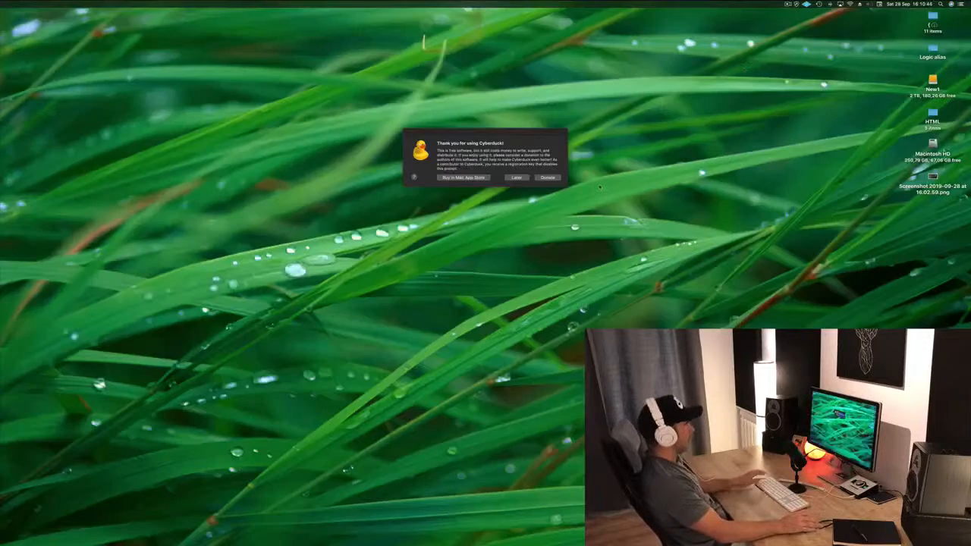
Step: Postpone the Cyberduck donation request and switch back to Logic Pro
left_click(518, 177)
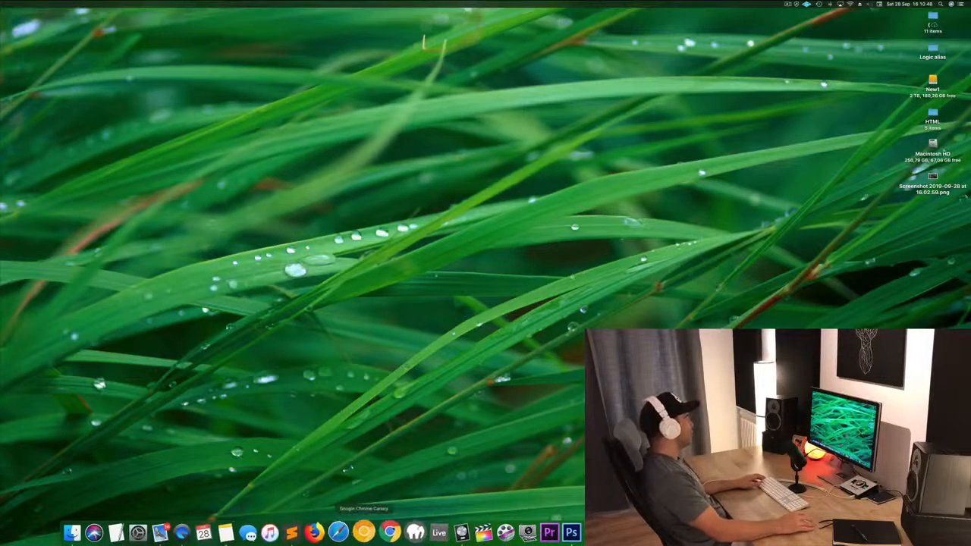
left_click(461, 533)
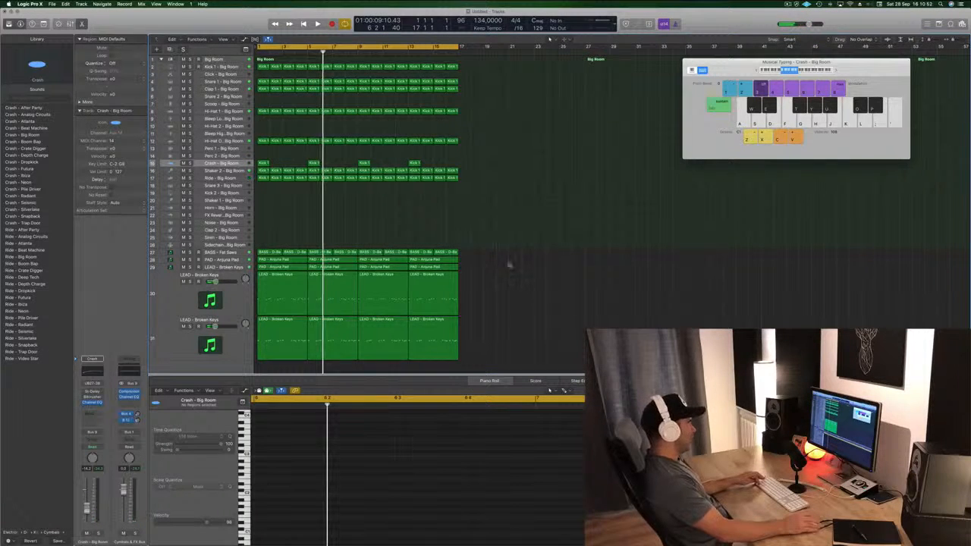
Step: Show the secondary ruler with time positions above the tracks, after playing from the beginning
key("super+Left")
key("Return")
key("space")
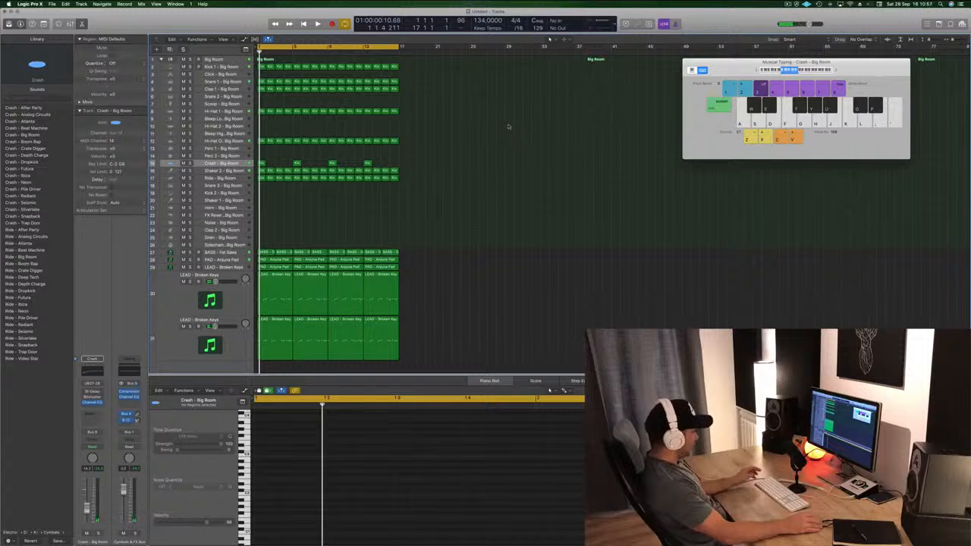
left_click(223, 39)
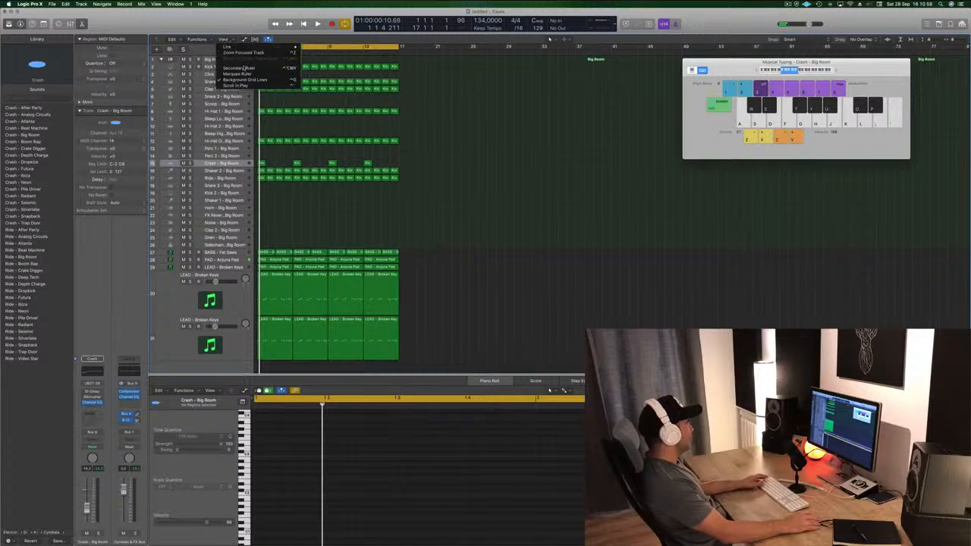
left_click(243, 67)
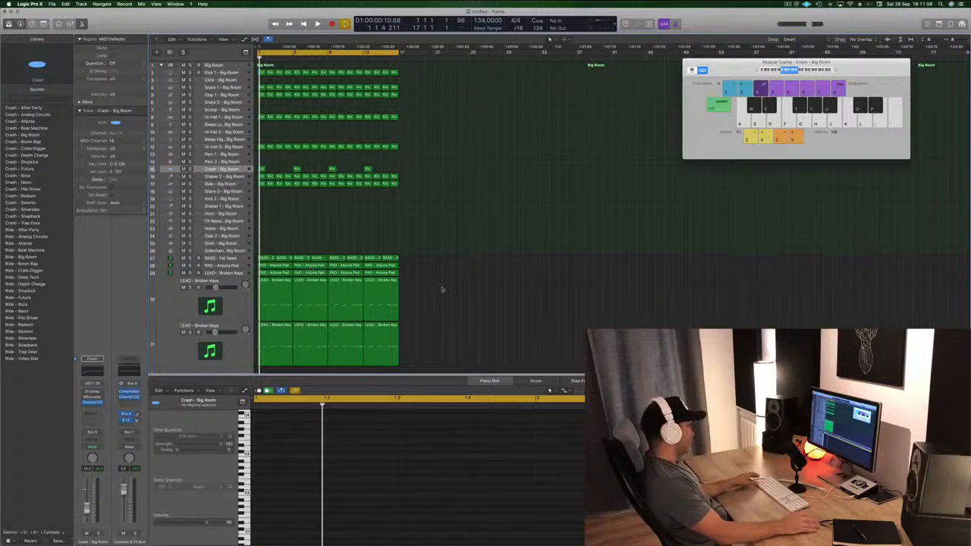
Step: Duplicate all regions to fill 32 bars, and duplicate the result again to fill 64 bars
key("super+a")
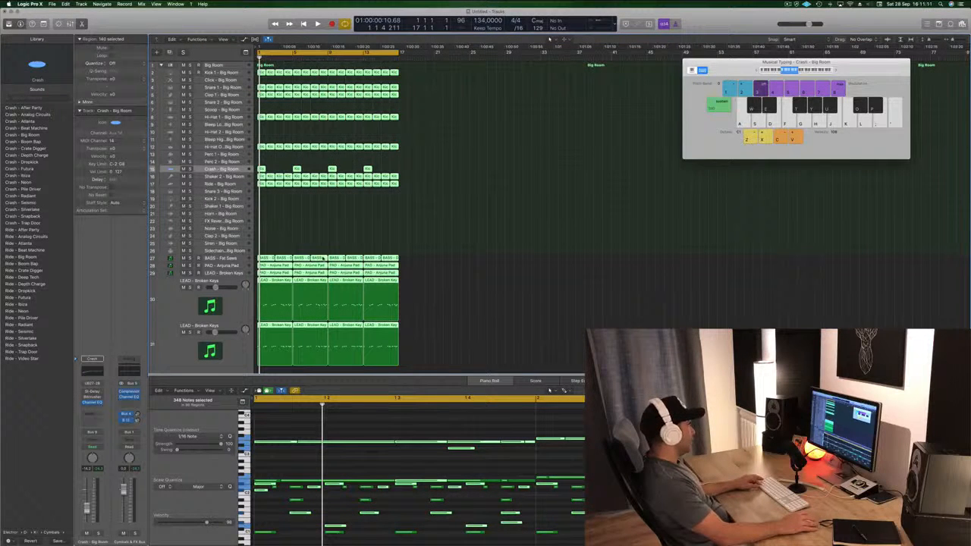
left_click_drag(321, 260, 463, 259)
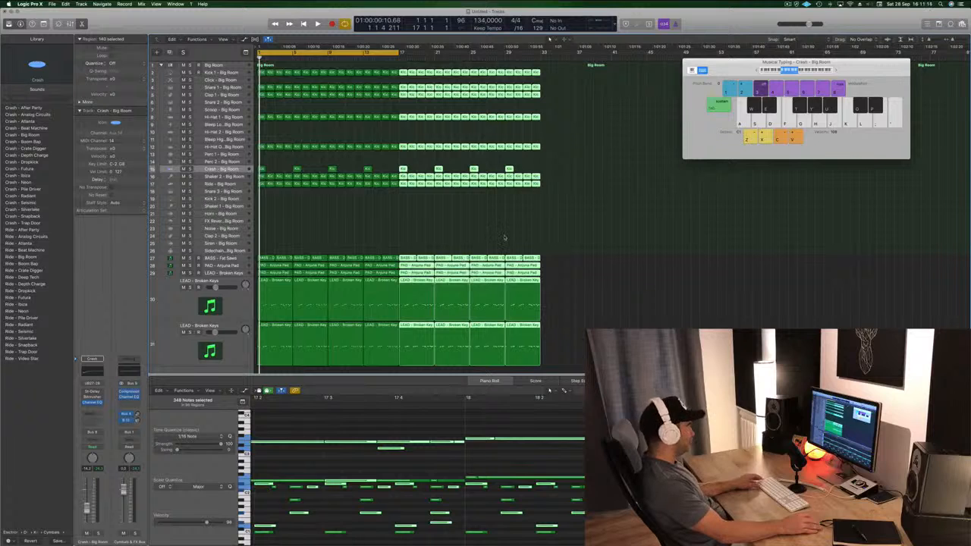
key("super+a")
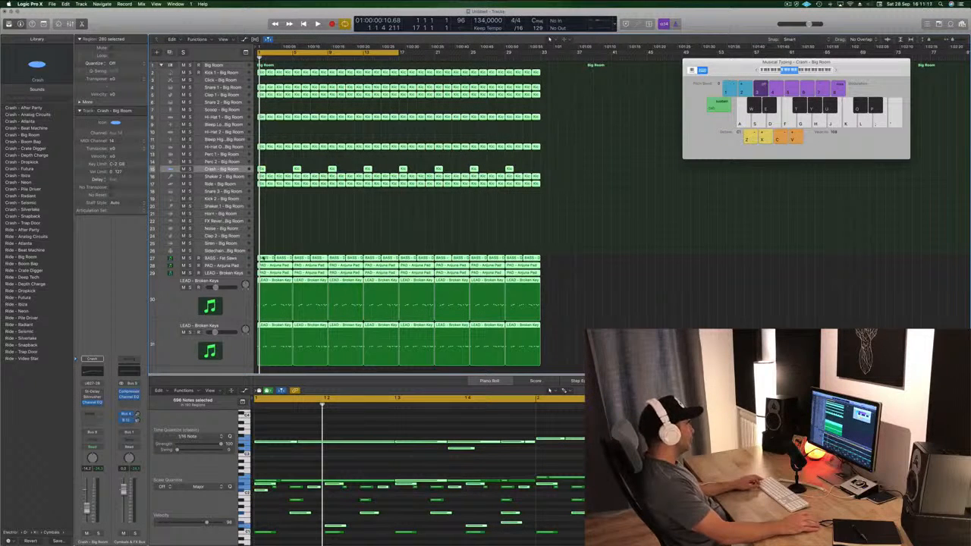
left_click_drag(267, 260, 551, 261)
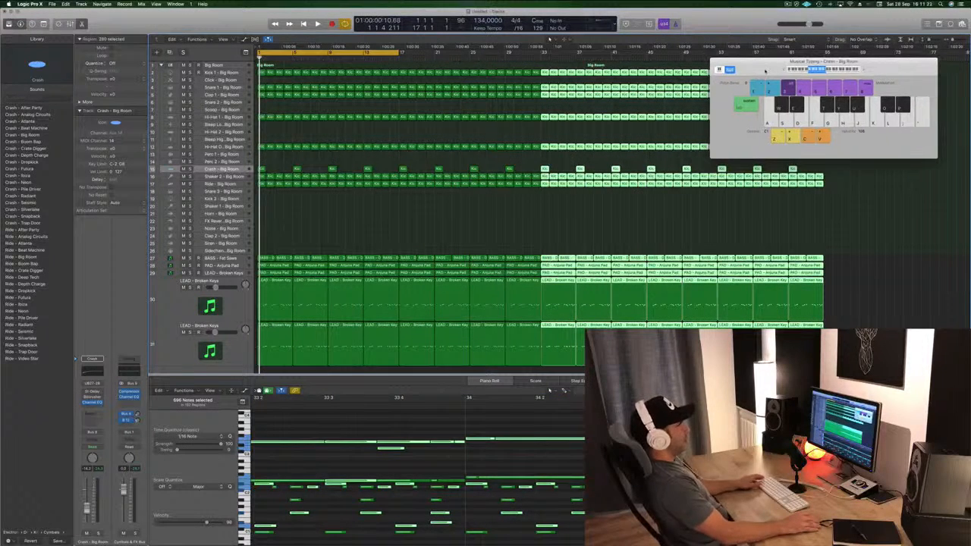
left_click(505, 239)
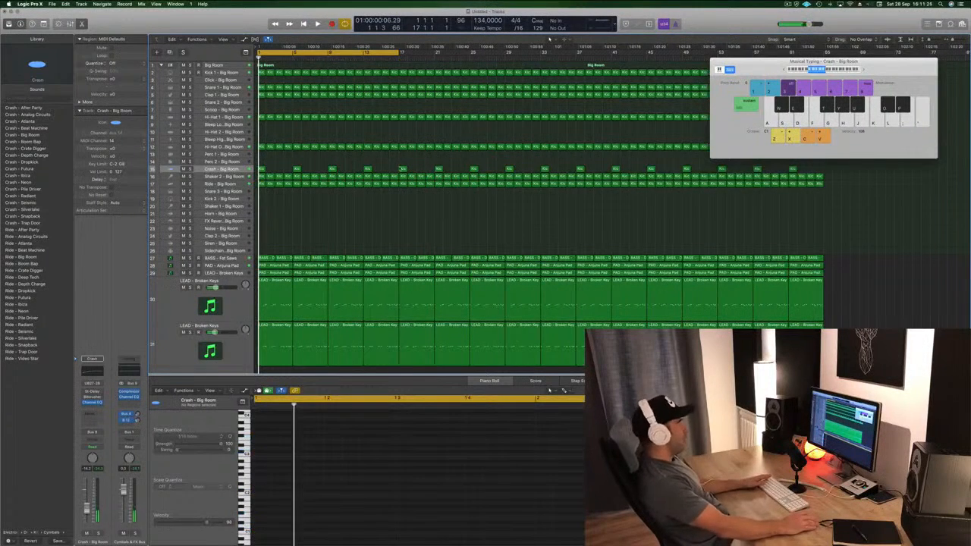
Step: Extend the cycle range to bar 65 and move the Musical Typing window away from the ruler
left_click_drag(774, 63, 516, 194)
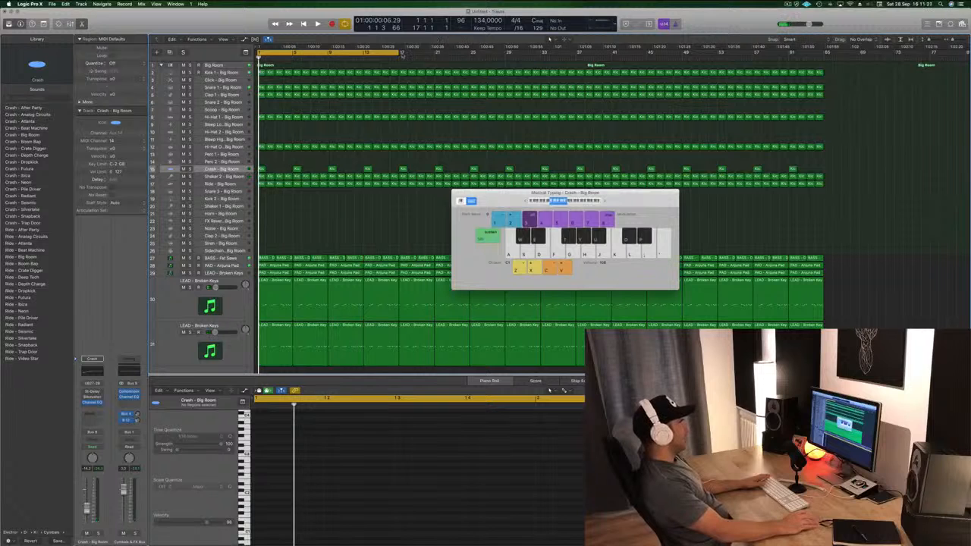
left_click_drag(401, 51, 825, 58)
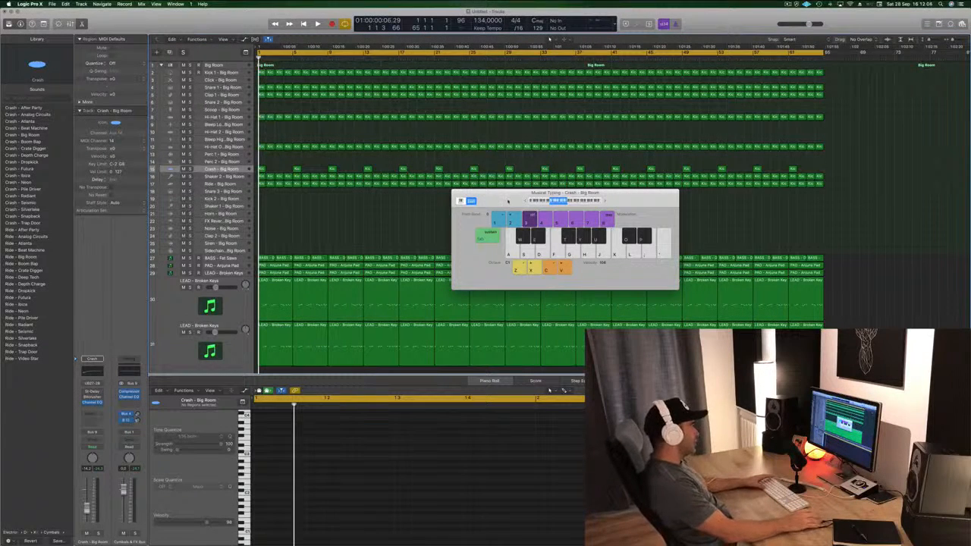
left_click_drag(507, 200, 705, 145)
Step: Listen to the opening with the Musical Typing window moved aside, briefly soloing the BASS - Fat Saws track
key("space")
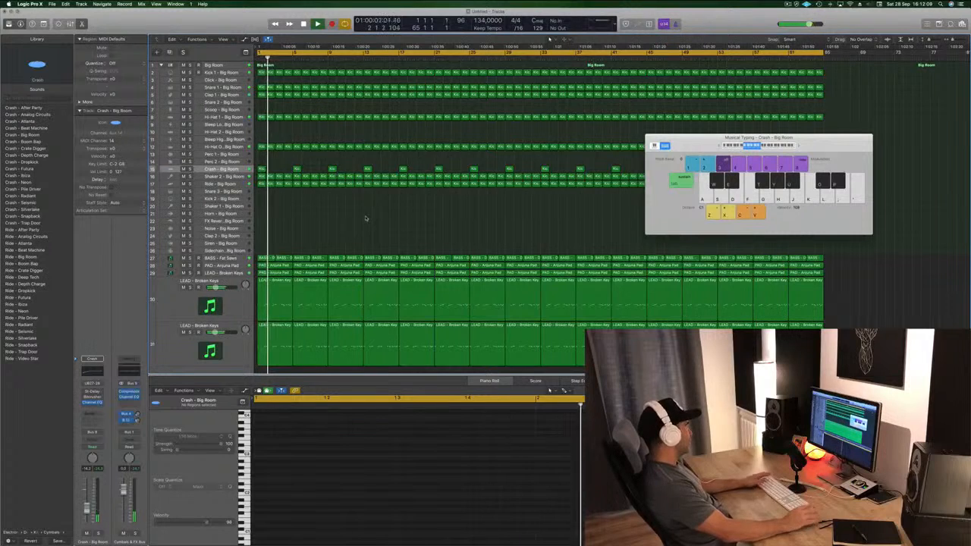
key("space")
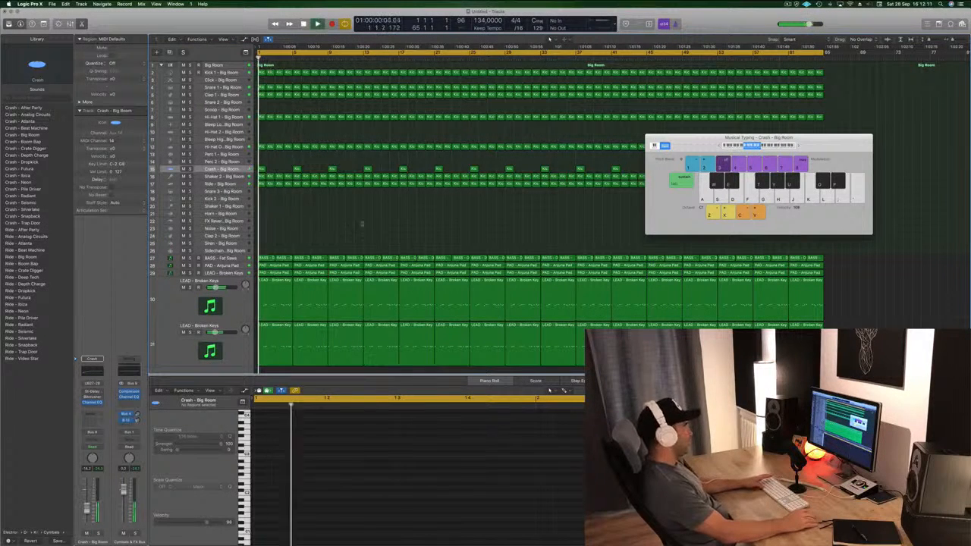
key("space")
left_click_drag(694, 140, 803, 129)
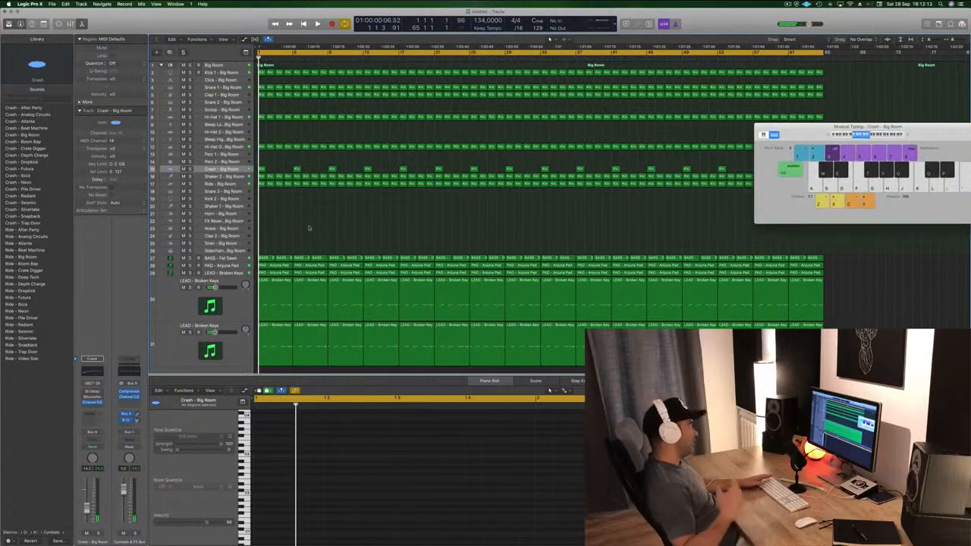
key("space")
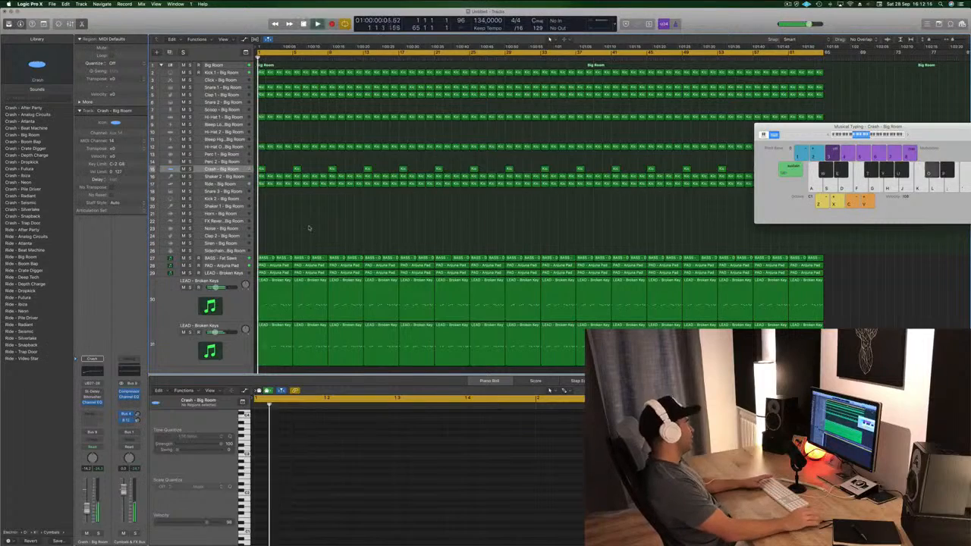
key("space")
key("space")
left_click(190, 257)
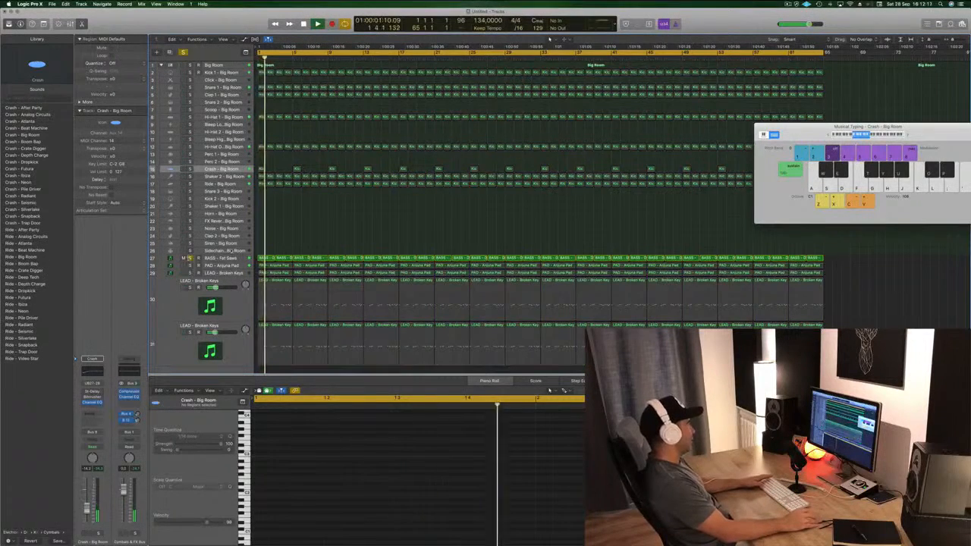
left_click(190, 257)
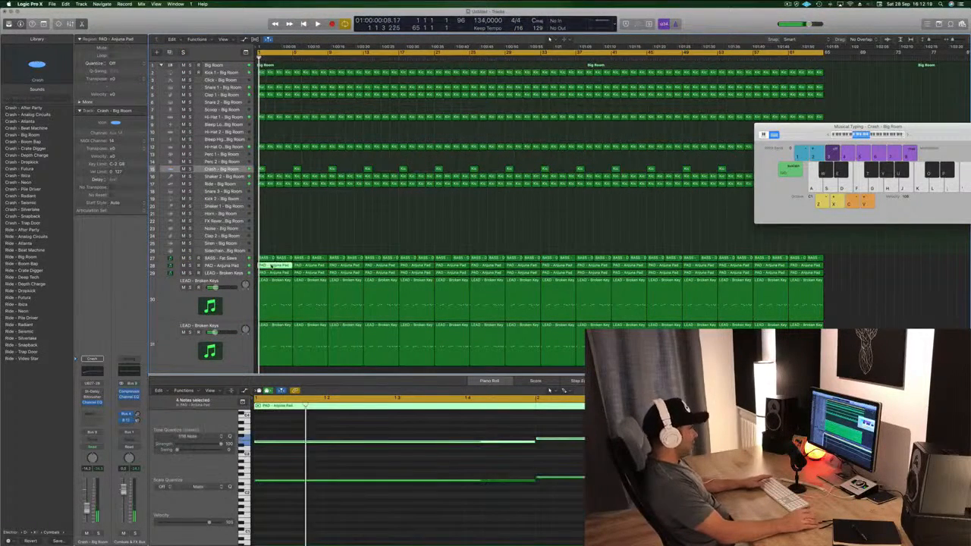
Step: Delete the first 16 bars of pad and lead regions on tracks 28 to 30, and play the opening
left_click_drag(270, 265, 396, 301)
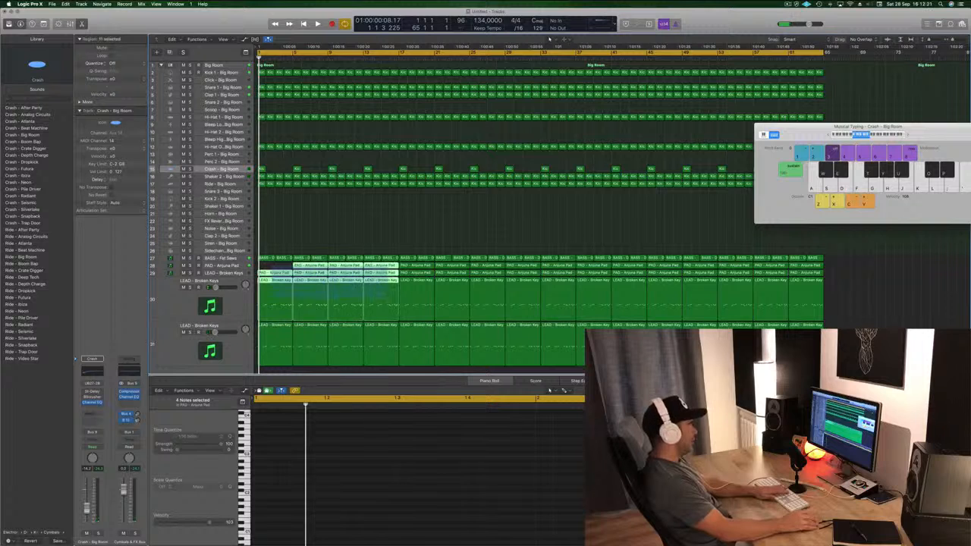
key("Delete")
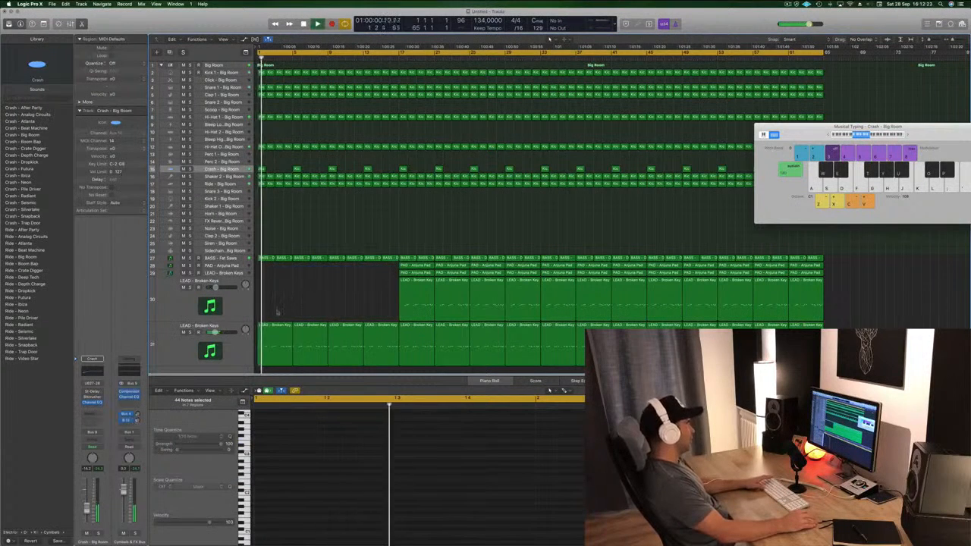
left_click_drag(274, 312, 372, 343)
left_click(331, 301)
key("space")
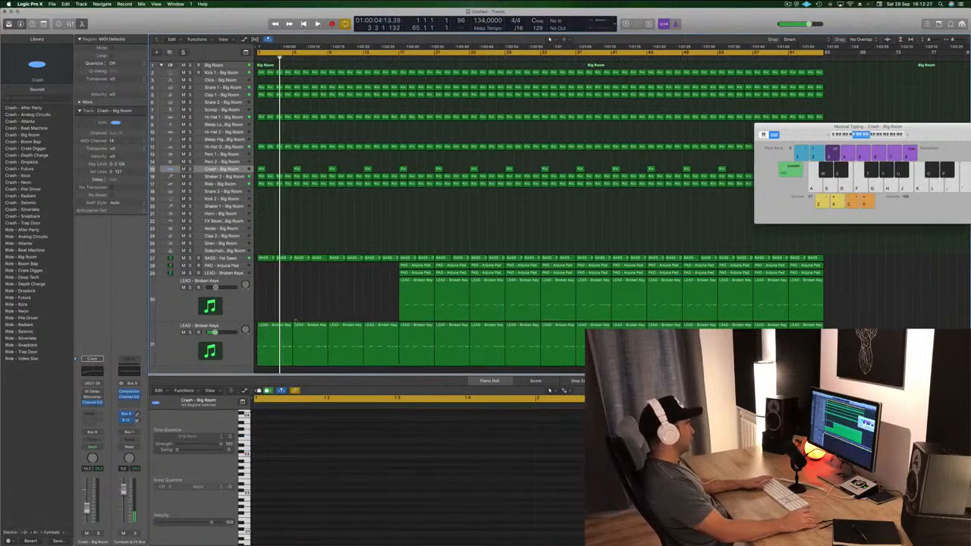
key("space")
Step: Delete all notes except the first in the opening LEAD - Broken Keys region on track 31, and play it
left_click(276, 342)
key("space")
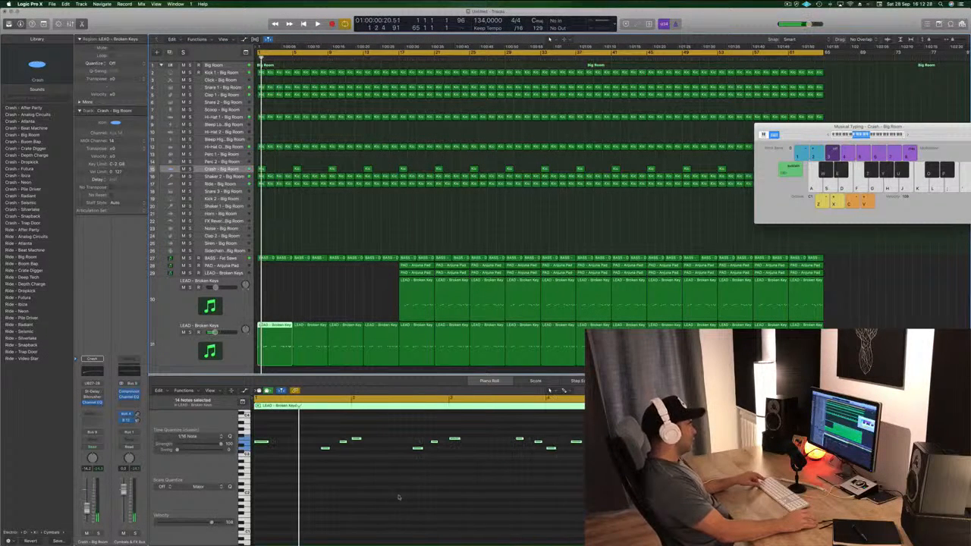
key("super+a")
key("Delete")
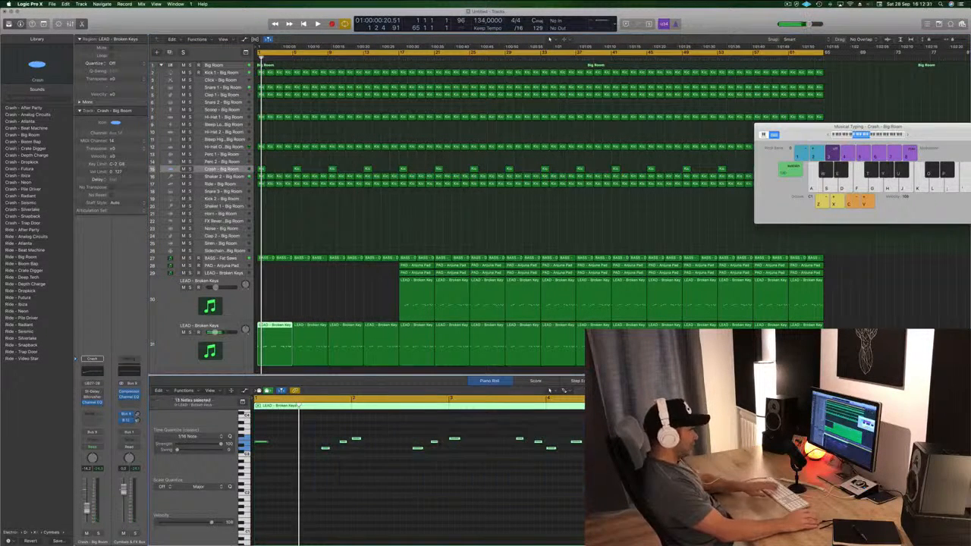
key("space")
Step: Delete the track 31 LEAD - Broken Keys regions from bars 5 to 16 and select the remaining opening region
left_click(309, 341)
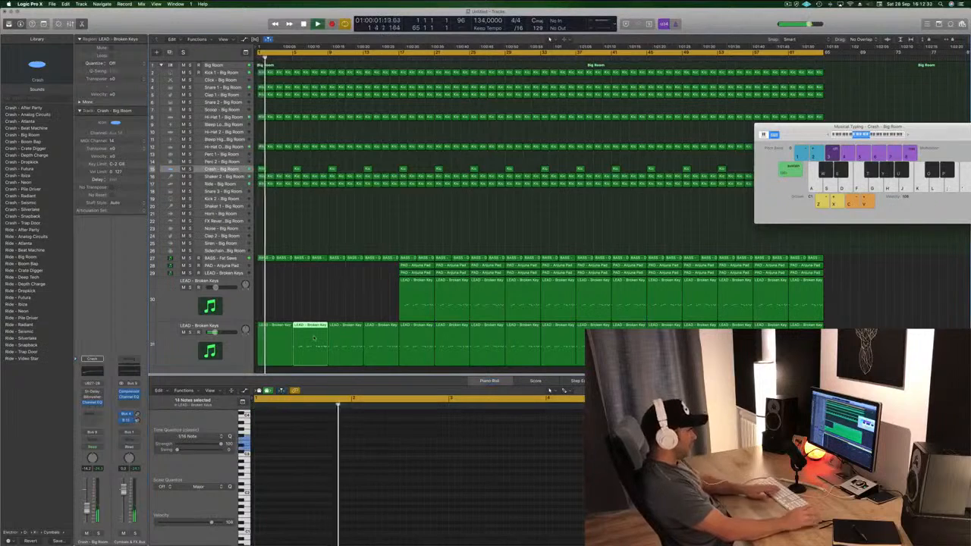
key("Delete")
left_click(351, 335)
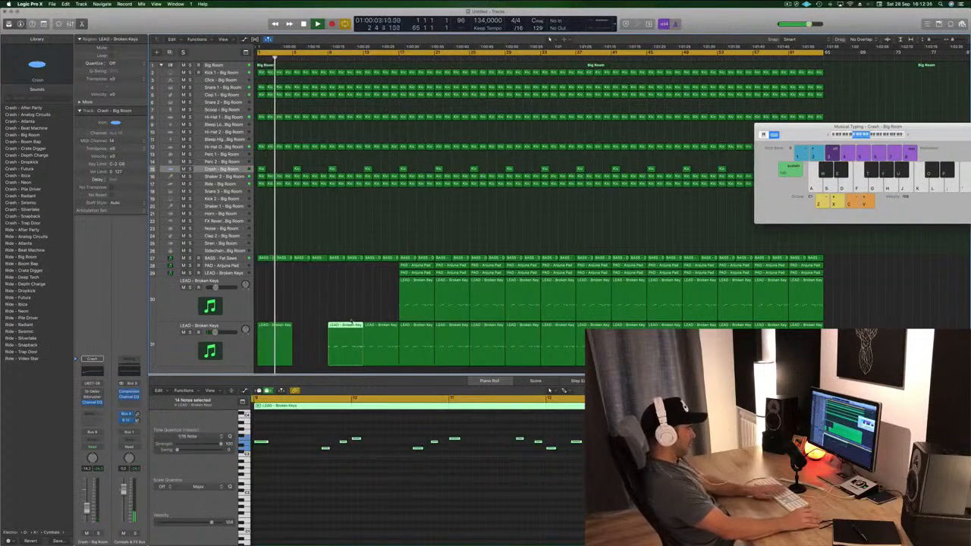
key("Delete")
key("Delete")
key("space")
left_click(269, 325)
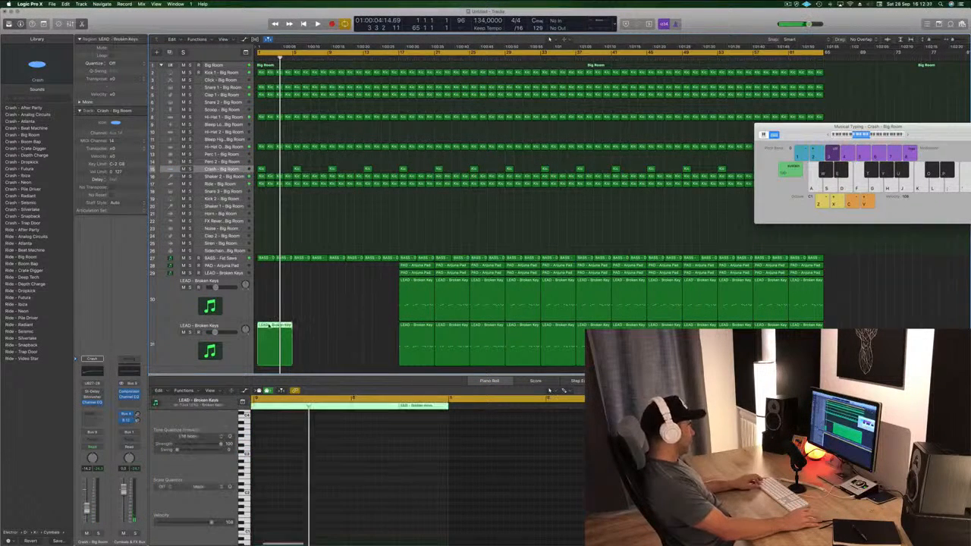
Step: Copy the opening LEAD - Broken Keys region on track 31 across bars 5 to 16 and play the opening
left_click_drag(274, 328, 342, 333)
left_click(270, 327, "shift")
left_click(297, 295)
key("space")
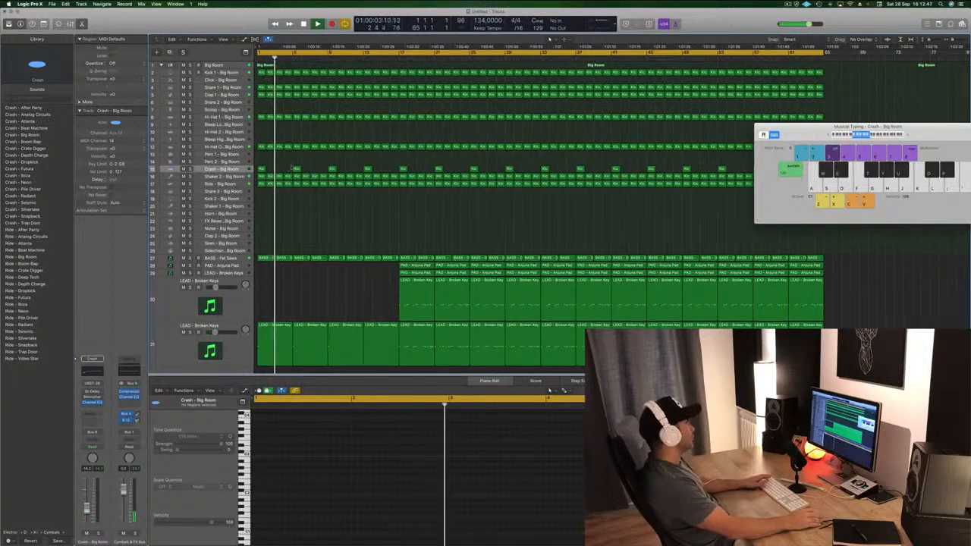
Step: Play the opening, briefly solo the open hi-hat on track 12, and delete that track's regions in the first 16 bars
key("space")
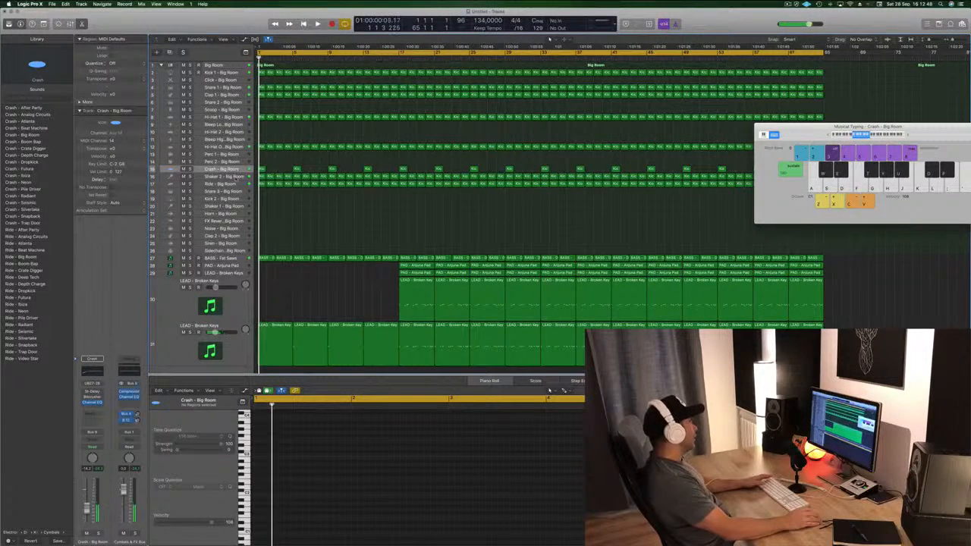
key("Down")
key("space")
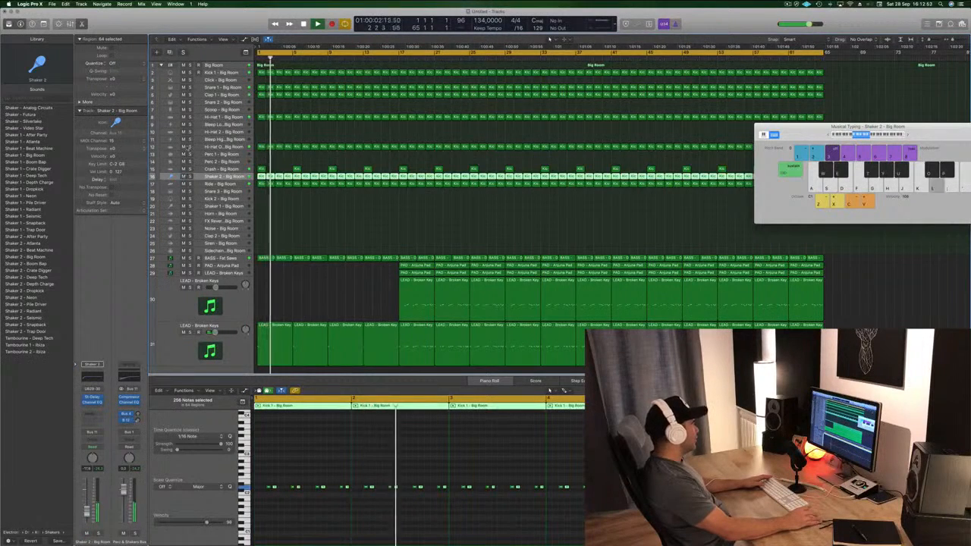
left_click(189, 147)
left_click(189, 147)
key("space")
left_click_drag(263, 139, 395, 157)
key("Delete")
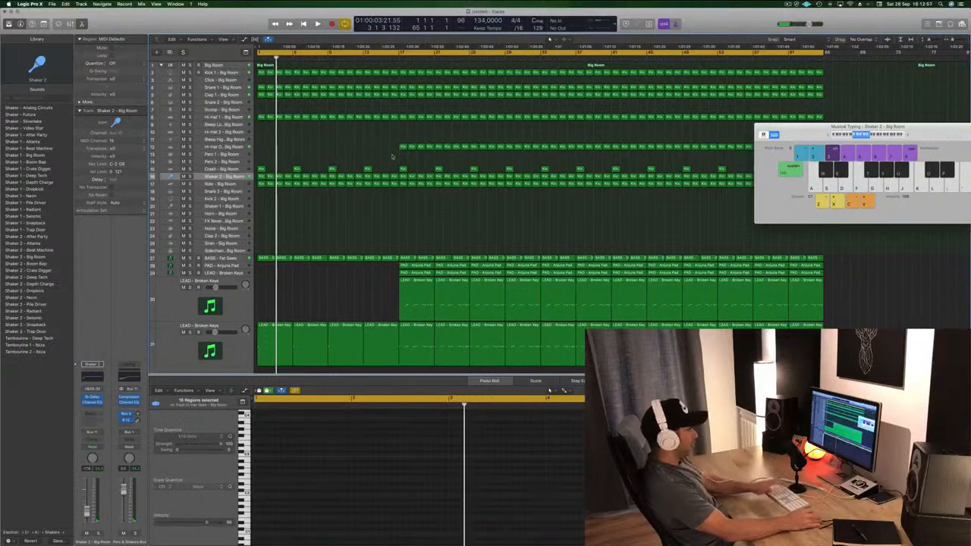
Step: Save the project as Episode 7 and play the opening from the start
key("space")
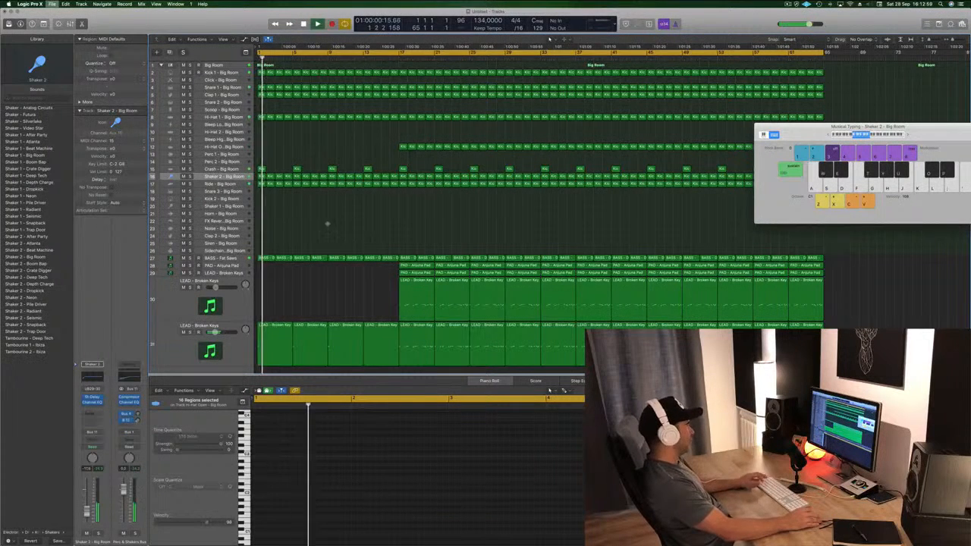
key("super+s")
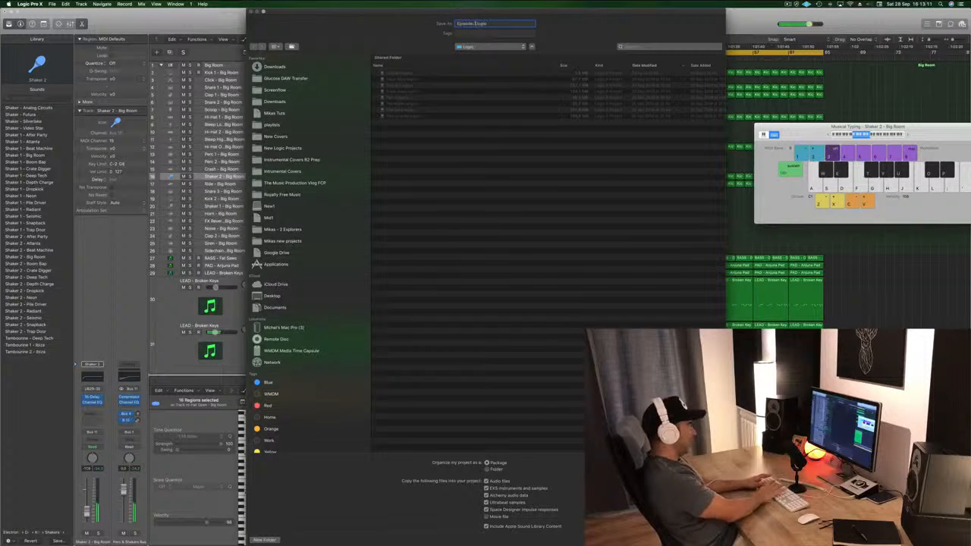
key("Return")
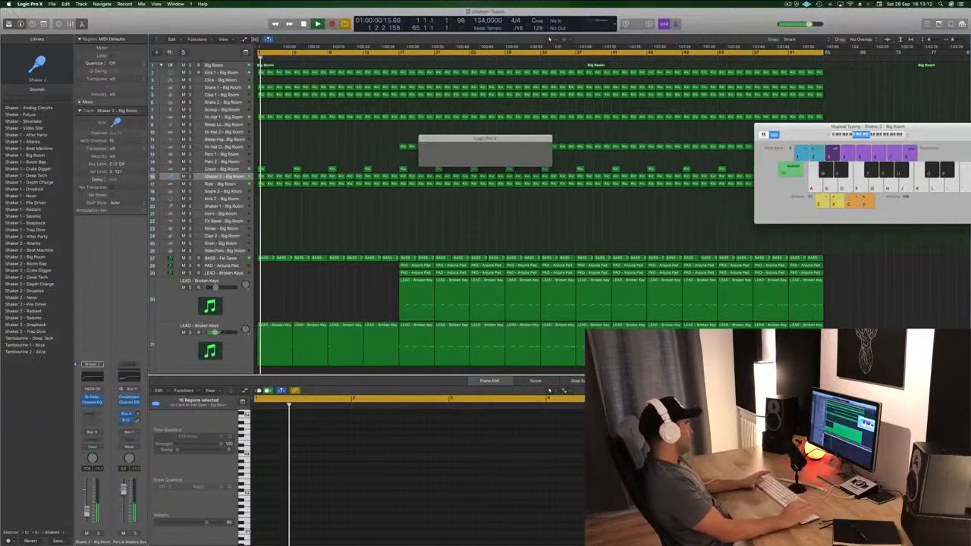
key("Return")
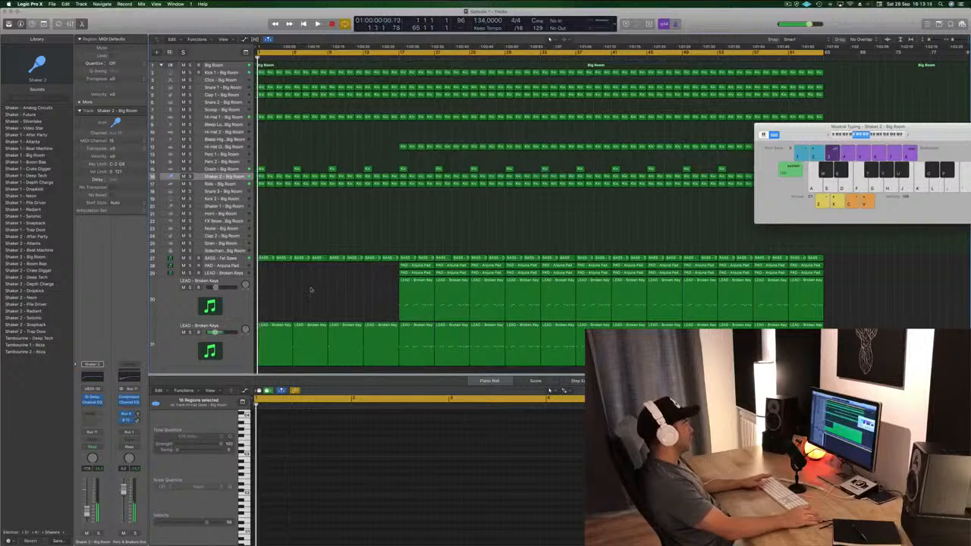
key("space")
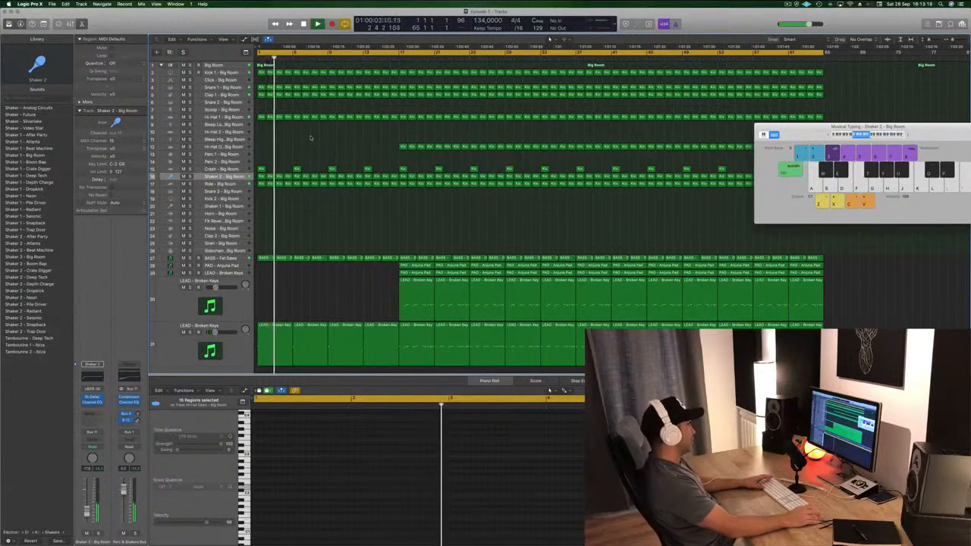
Step: Edit the closing kick notes of the bar 4 Kick 1 region and play the opening
key("super+Right")
key("super+Right")
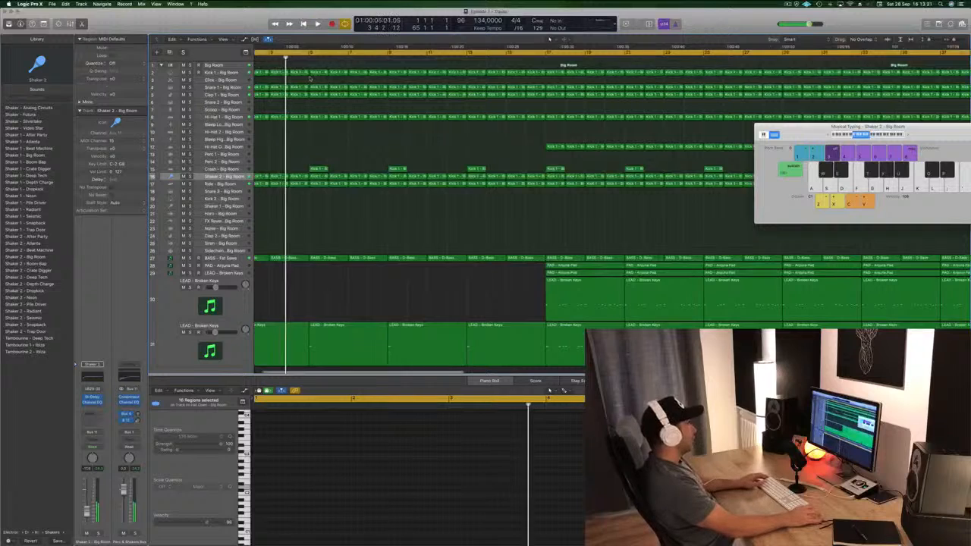
left_click(321, 73)
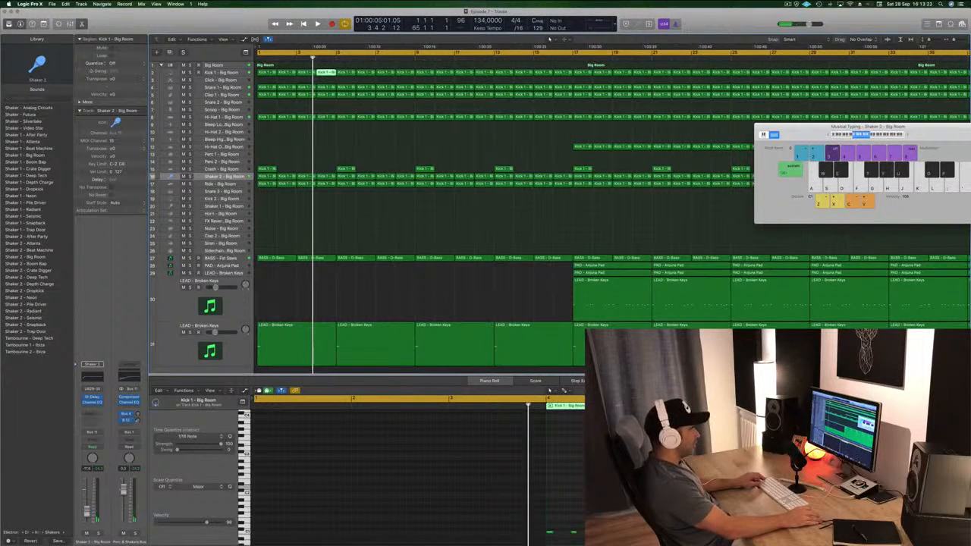
left_click_drag(622, 531, 642, 518)
key("space")
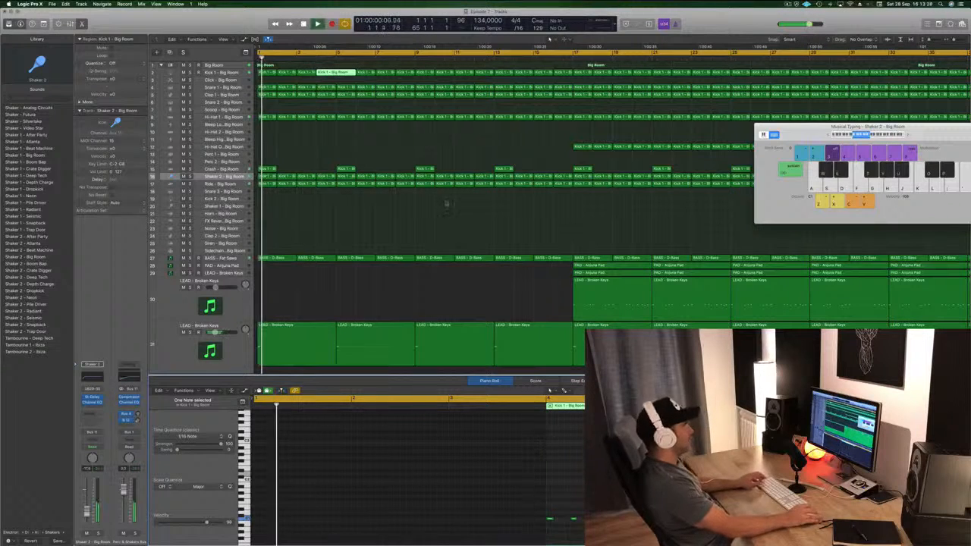
key("super+Left")
key("super+Left")
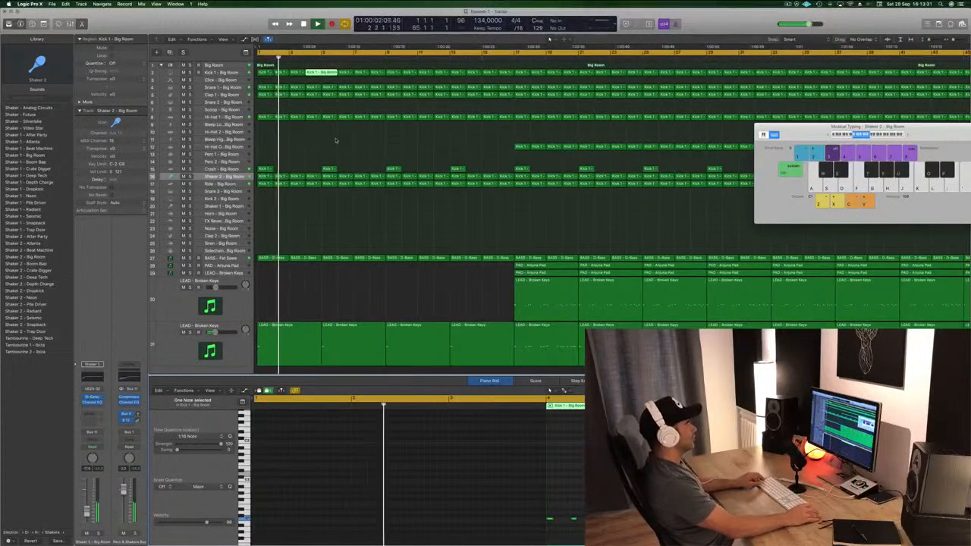
key("super+Left")
key("super+Left")
left_click(311, 83)
key("l")
left_click(304, 72)
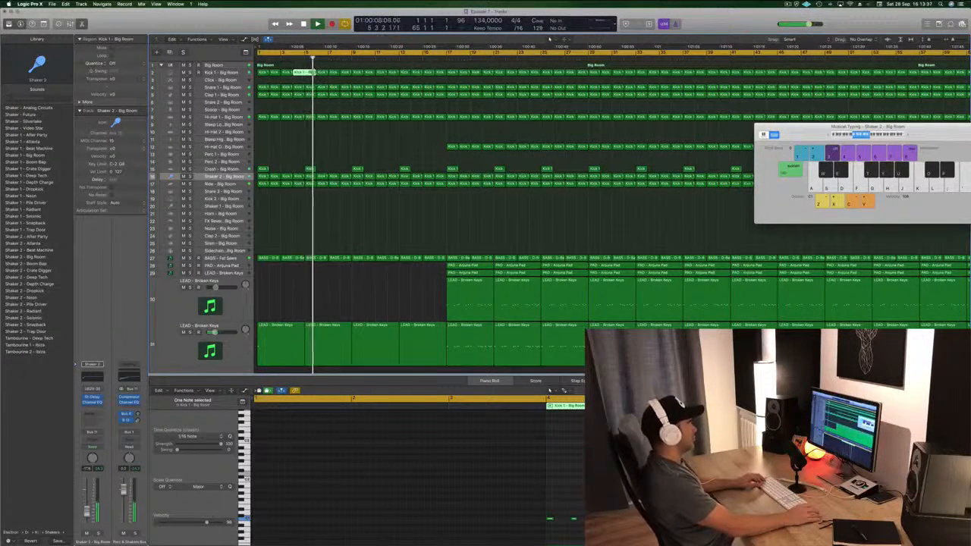
key("space")
key("super+z")
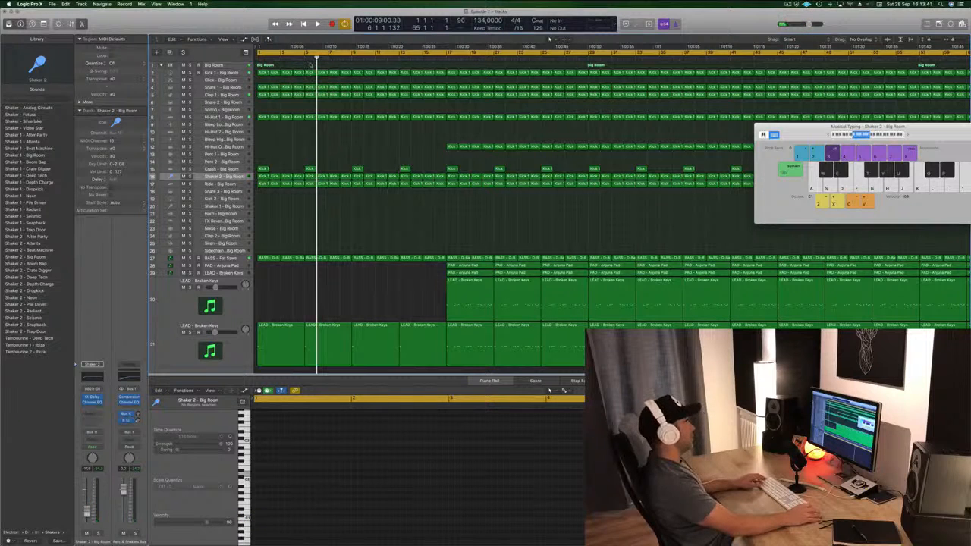
left_click_drag(310, 65, 416, 79)
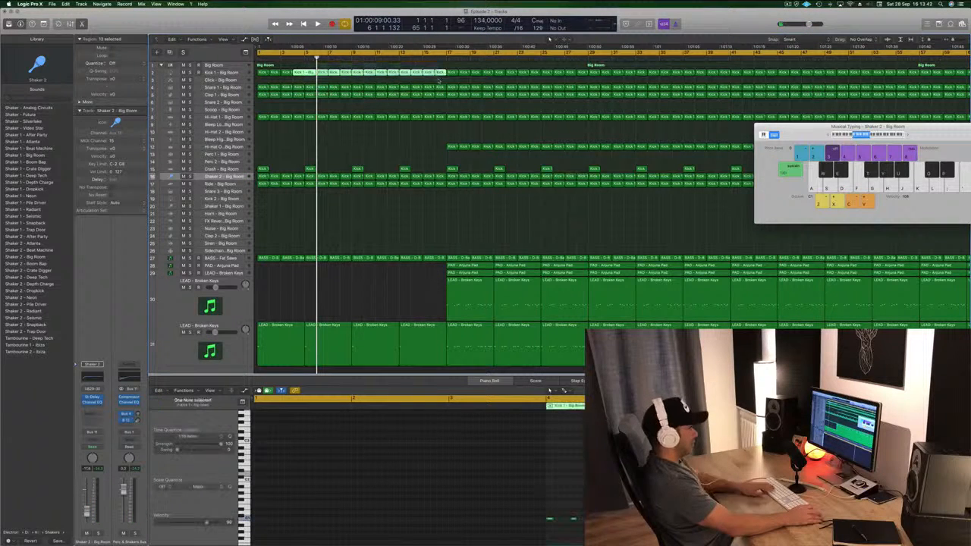
key("Delete")
key("super+z")
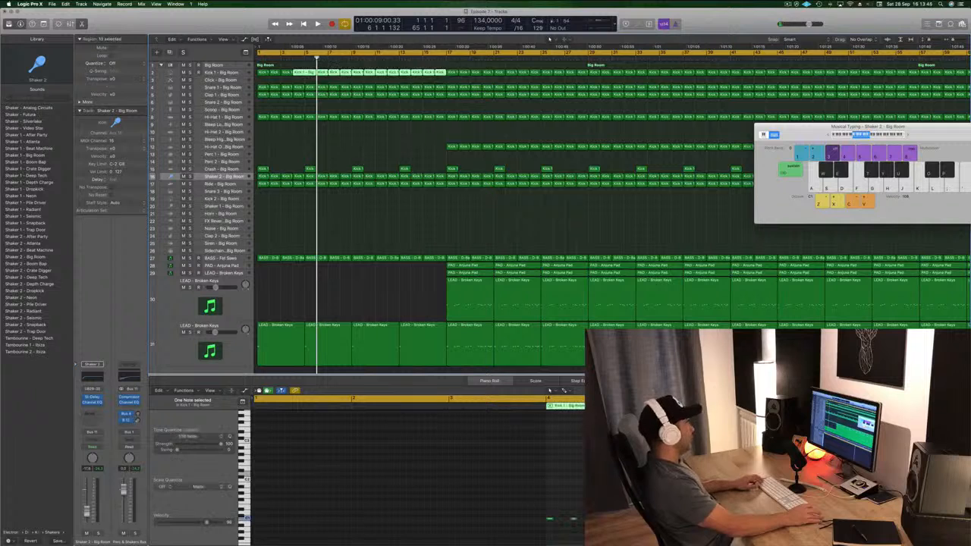
Step: Split the overlong bar 4 Kick 1 region at bar 5 with the Split option, and delete the Kick 1 regions from bars 5 to 16
key("super+t")
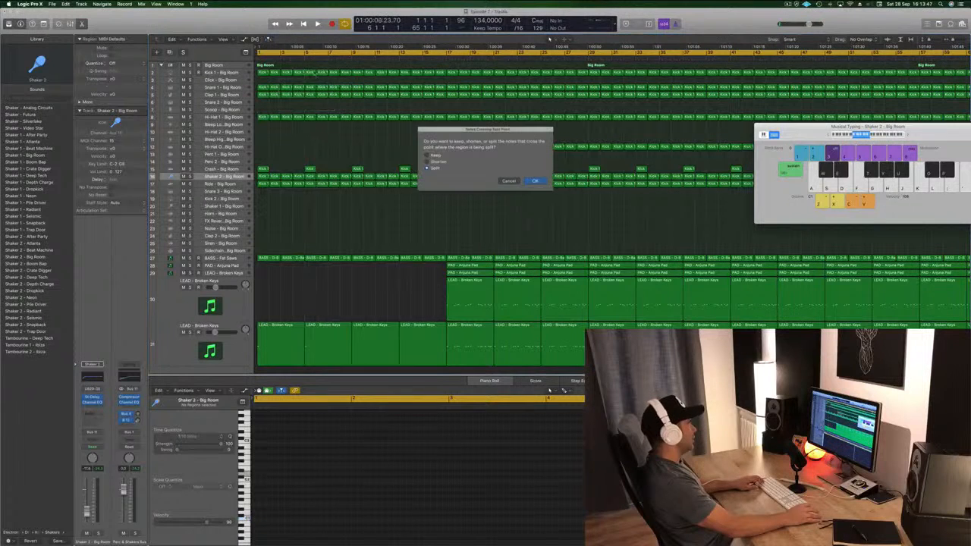
left_click(540, 181)
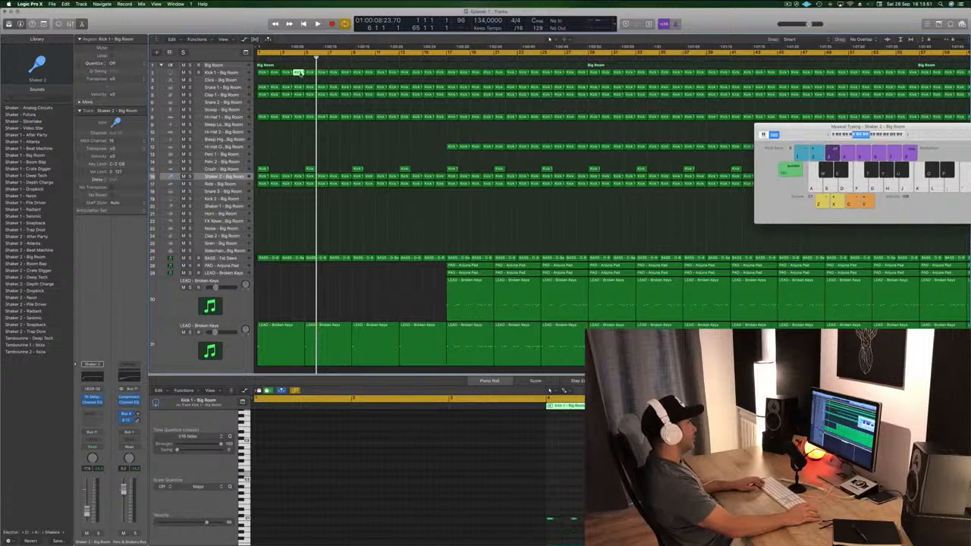
left_click_drag(309, 67, 445, 76)
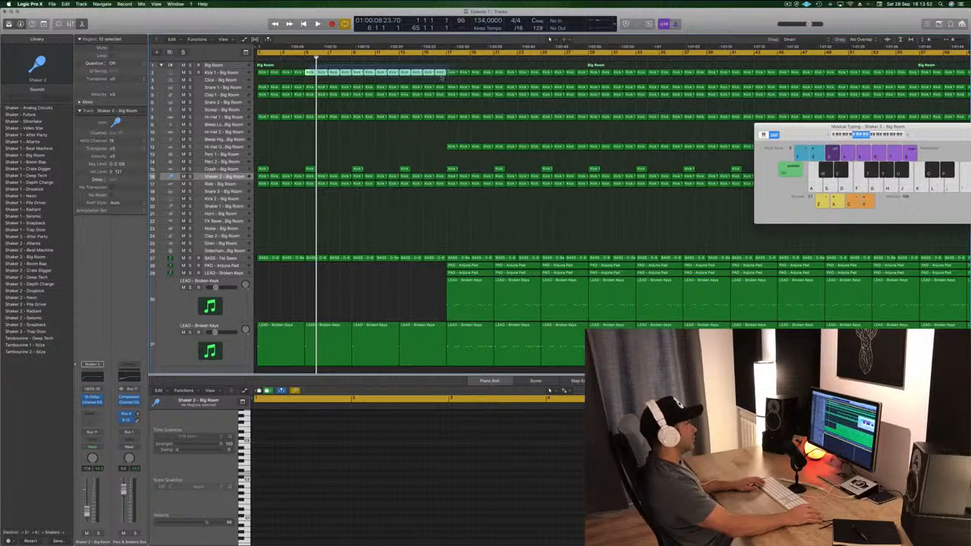
key("Delete")
Step: Fill bars 5 to 16 of the Kick 1 track with copies of its first four bars and play from the start
left_click_drag(297, 72, 377, 77)
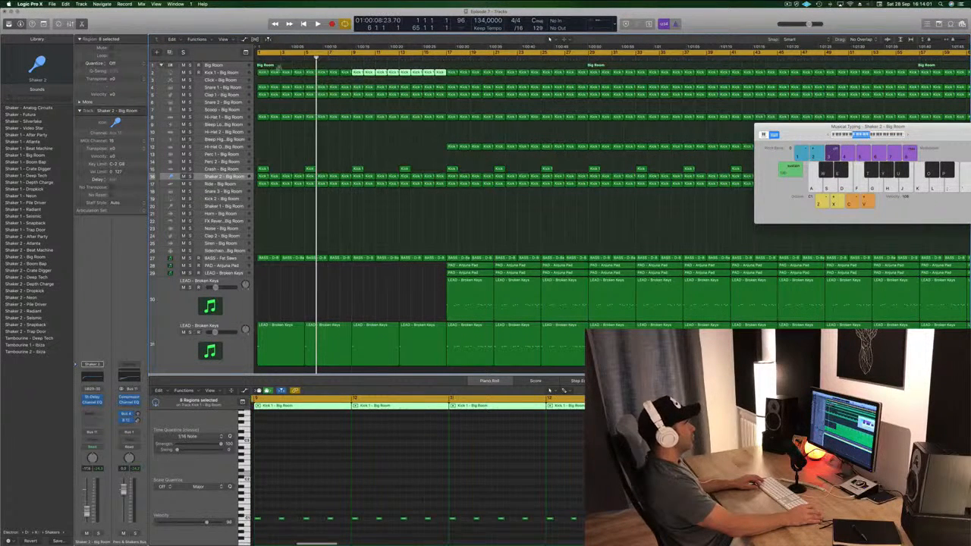
key("Return")
key("space")
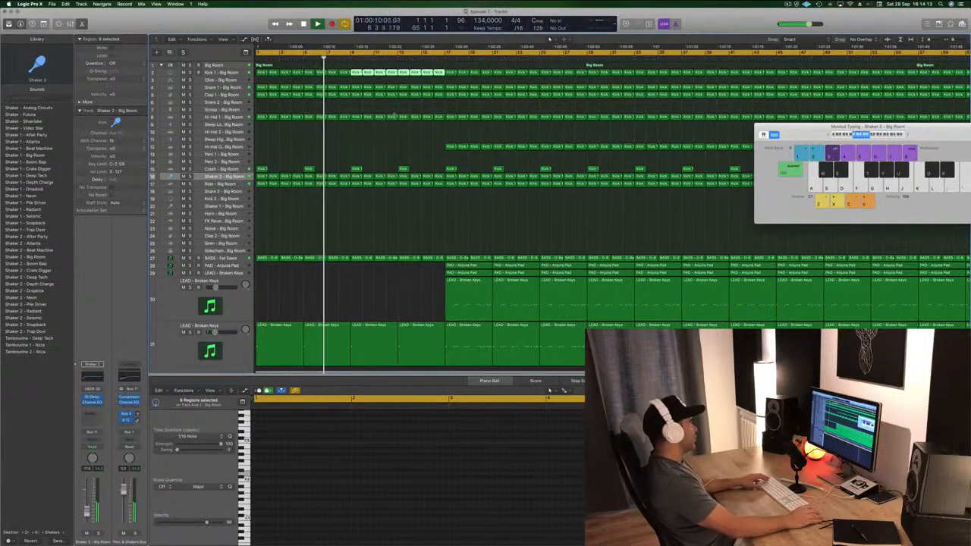
Step: Delete the bar 16 regions on the Hi-Hat 1, Clap 1 and Snare 1 tracks during playback
left_click(444, 121)
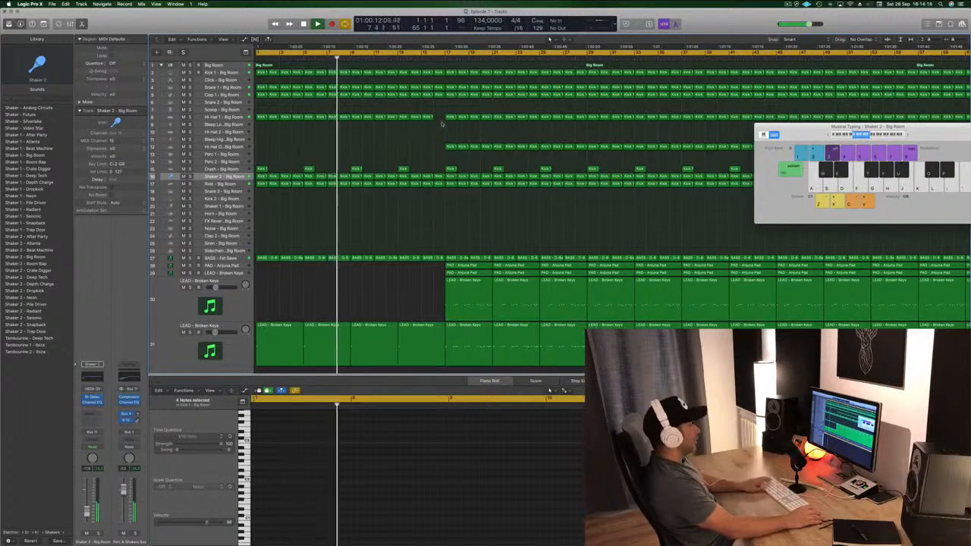
scroll(440, 122, "left", 3)
left_click(479, 94)
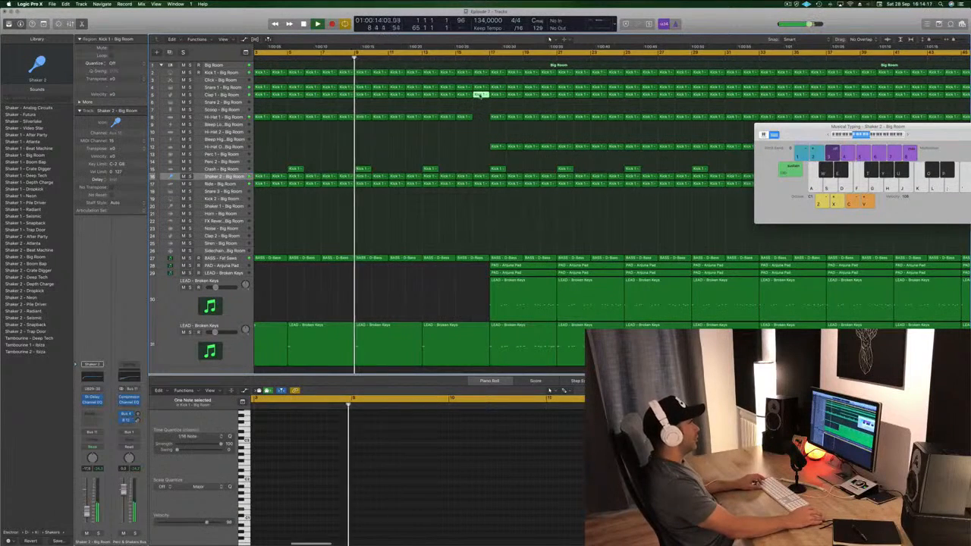
key("Delete")
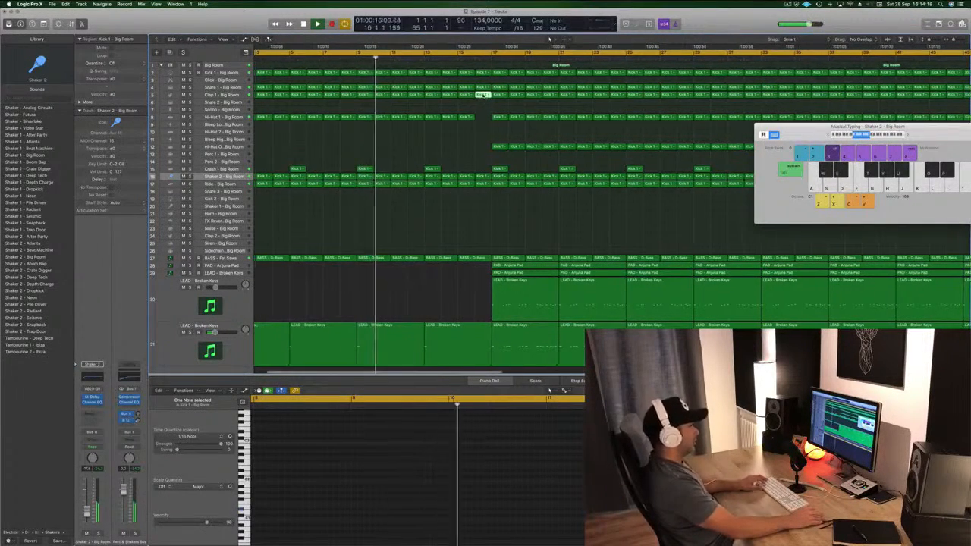
key("super+z")
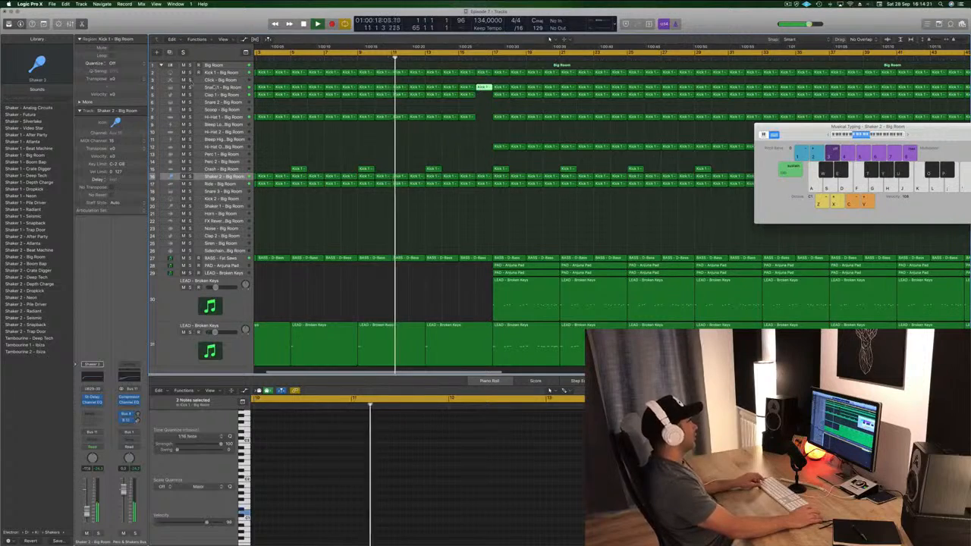
left_click(221, 87)
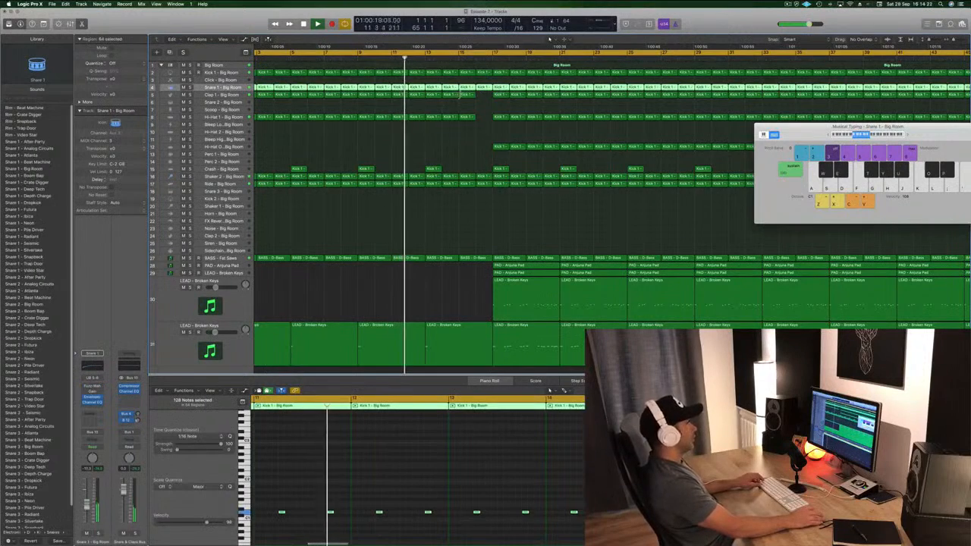
left_click(483, 86)
key("Delete")
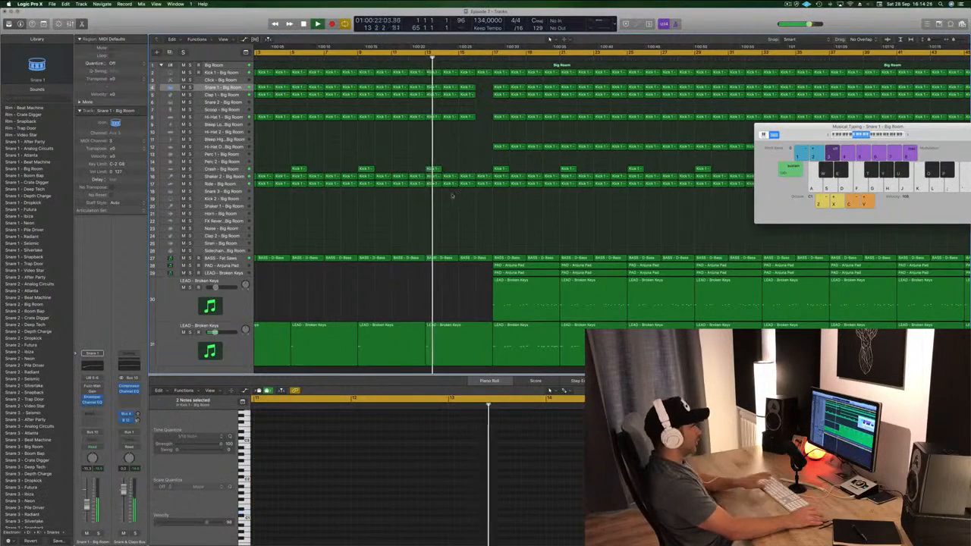
Step: Select the BASS - Fat Saws track, return to the start, and open its Sylenth1 instrument with the window moved clear of the arrangement
key("super+Left")
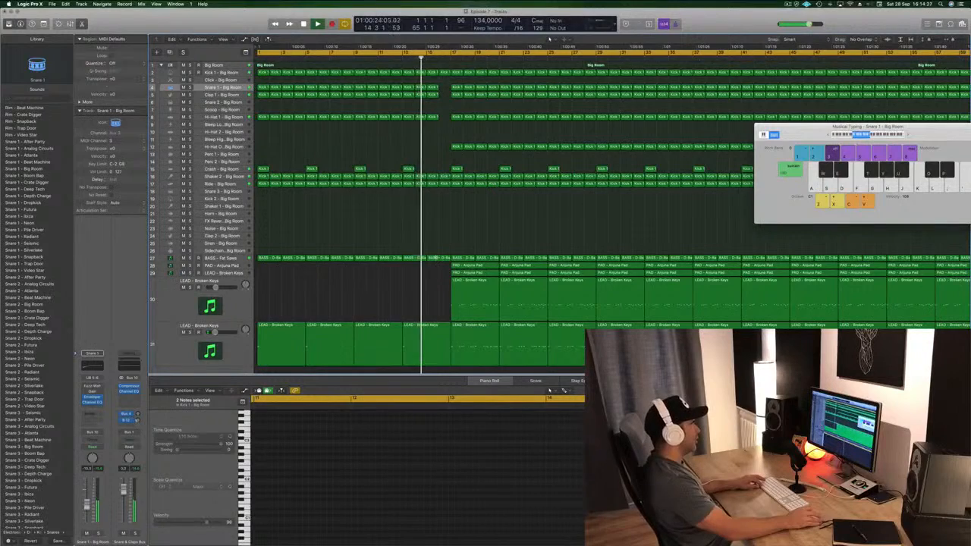
left_click(228, 258)
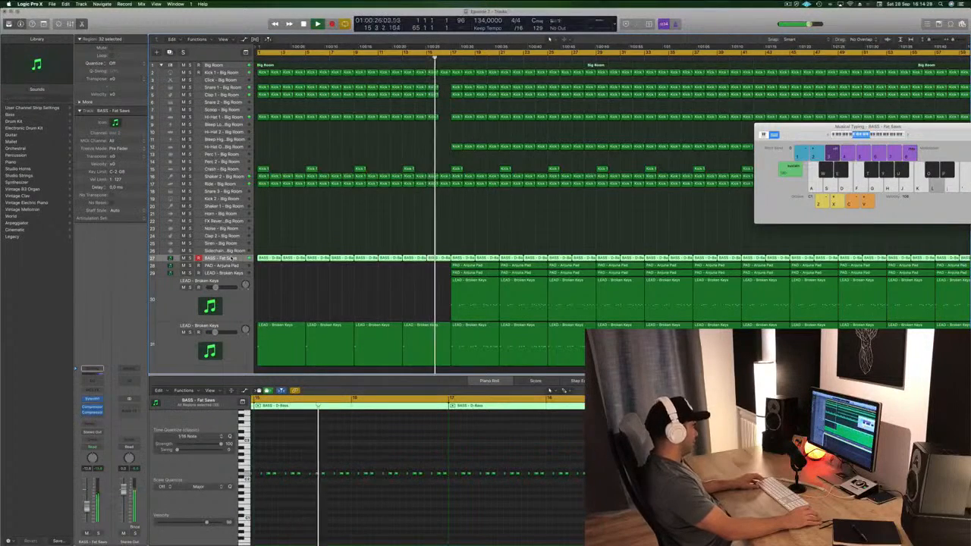
key("super+Left")
key("super+Left")
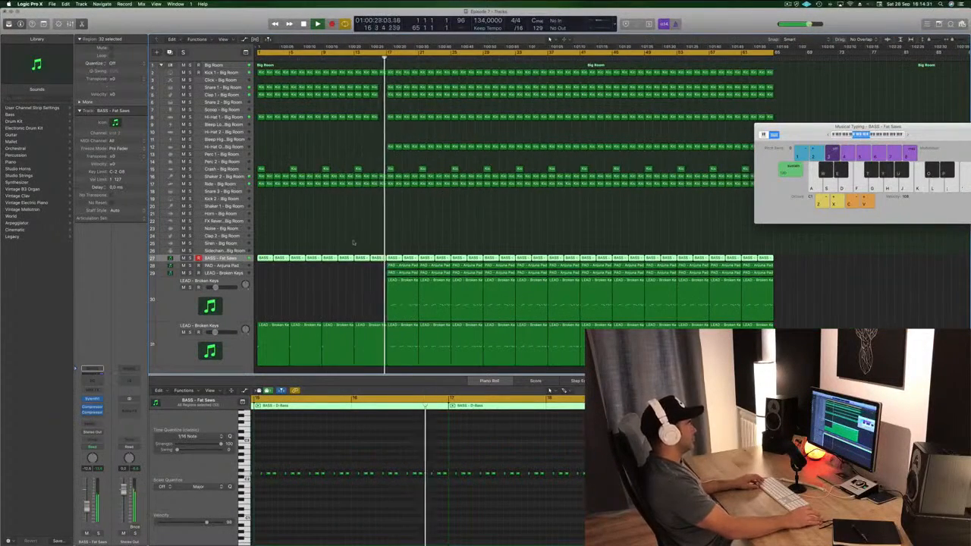
key("super+Left")
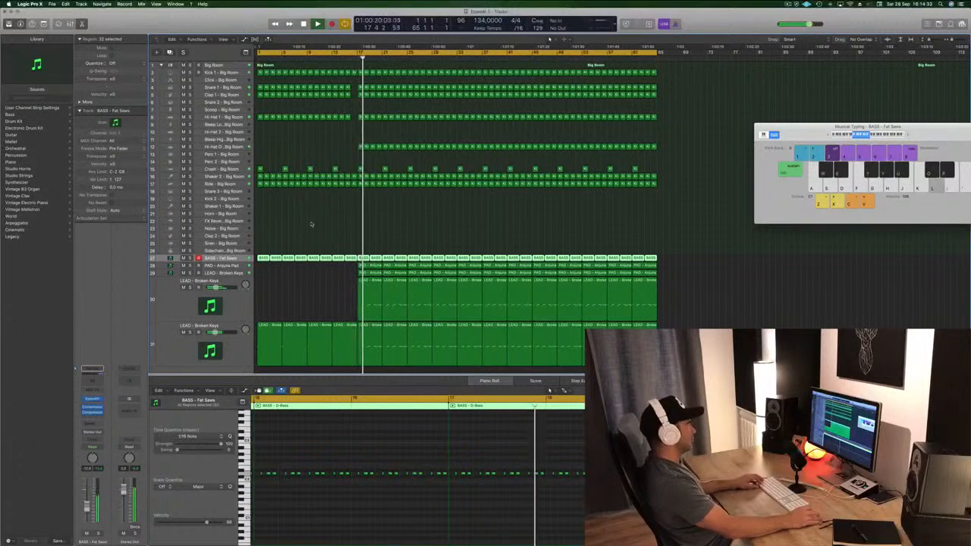
key("Return")
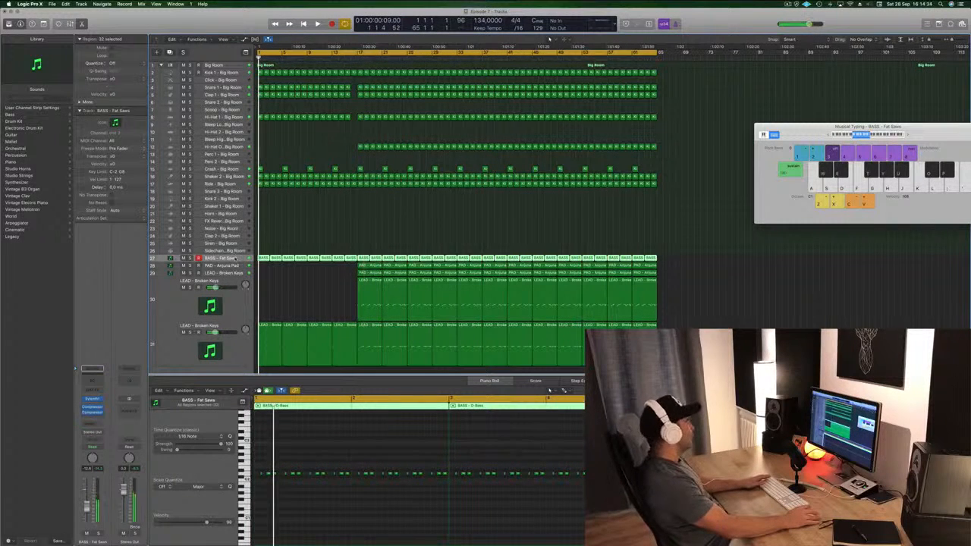
key("Return")
left_click(91, 398)
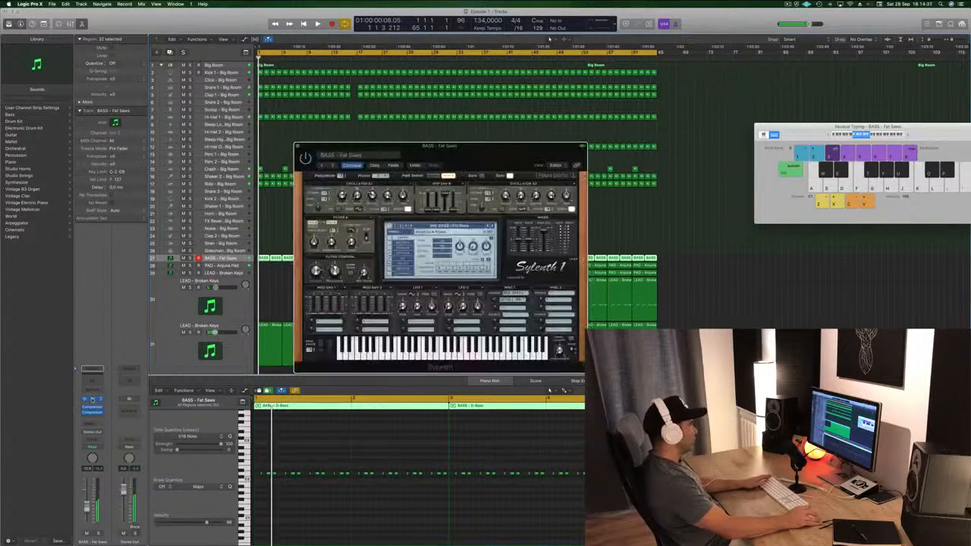
left_click_drag(444, 152, 699, 112)
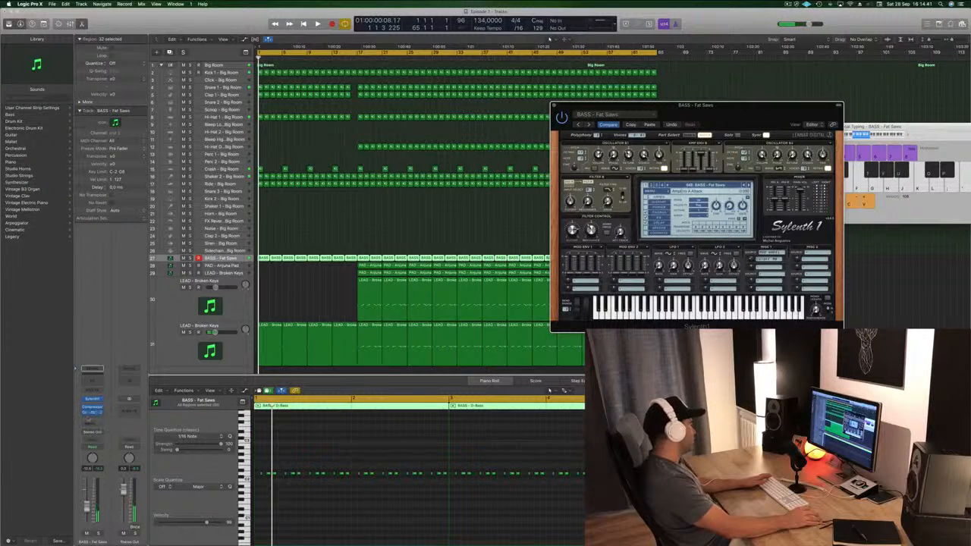
Step: Record a filter cutoff move from Sylenth1 on the BASS - Fat Saws track in Touch mode, and close the Musical Typing window
left_click(91, 447)
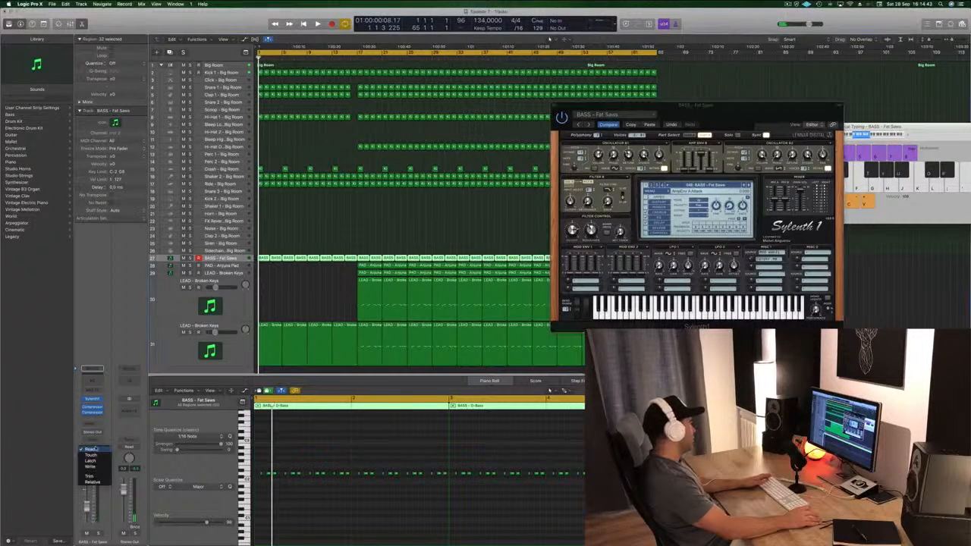
left_click(90, 455)
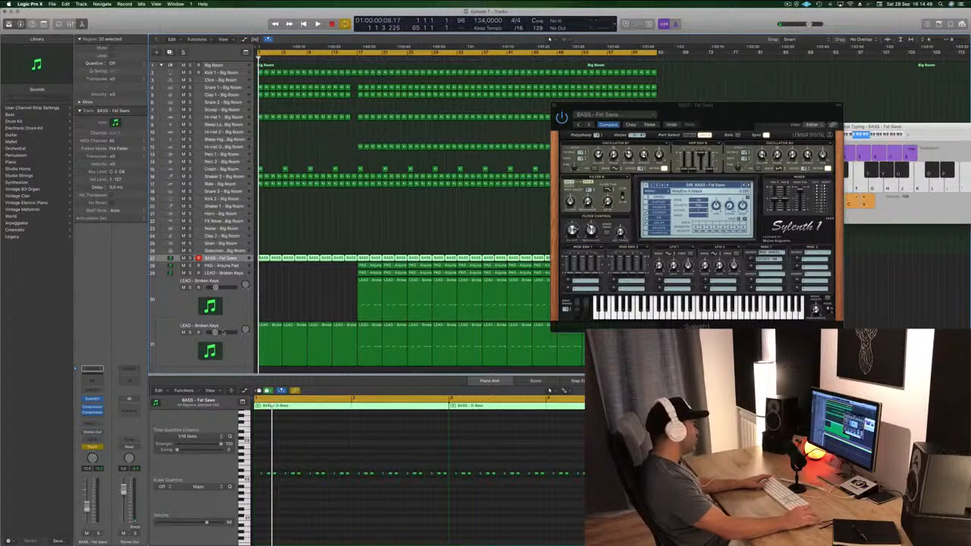
key("space")
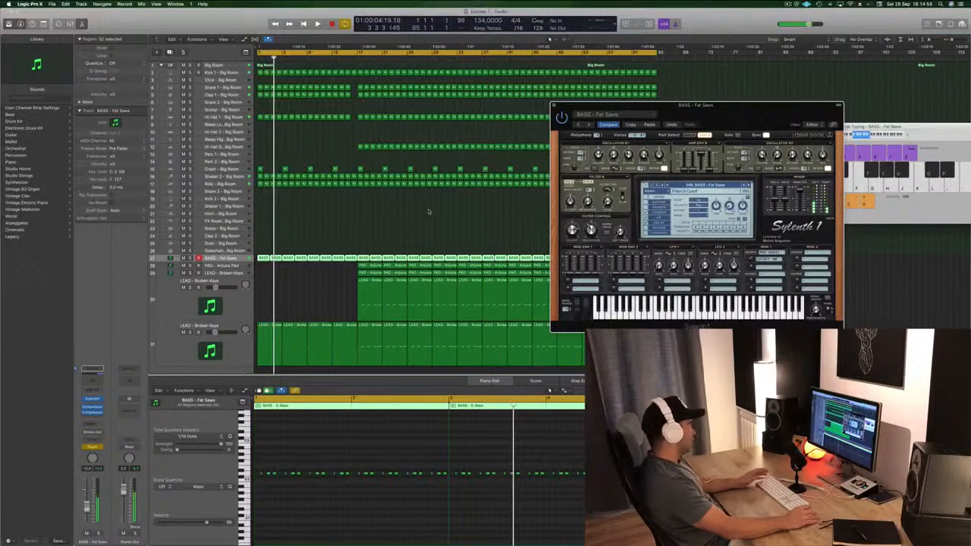
left_click(905, 127)
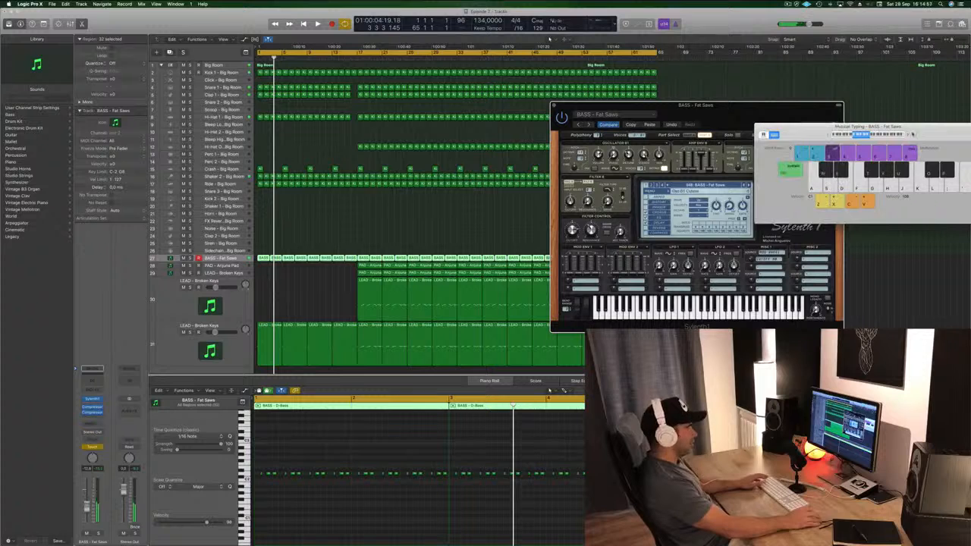
key("super+k")
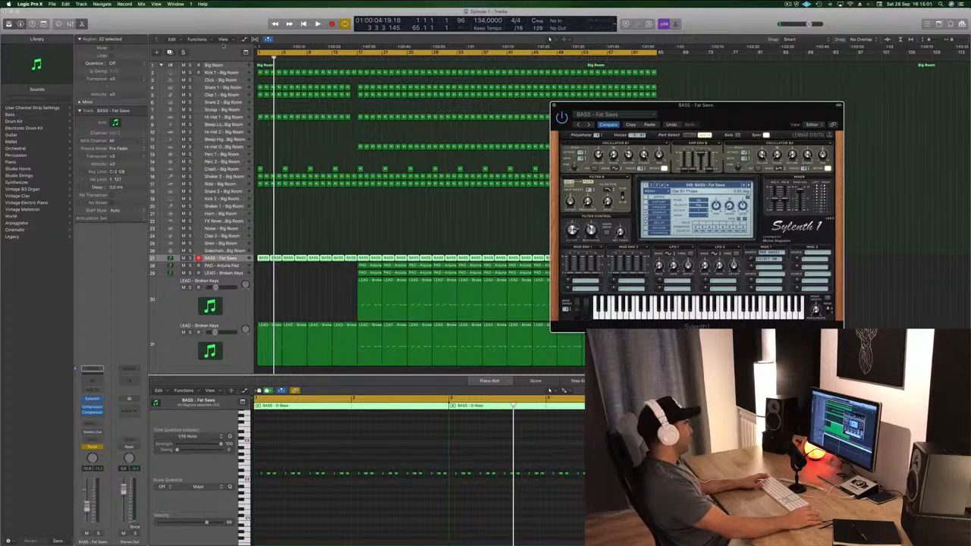
Step: Show track automation with the BASS - Fat Saws track enlarged, displaying its Sylenth1 FilterCtl Cutoff parameter
left_click(229, 34)
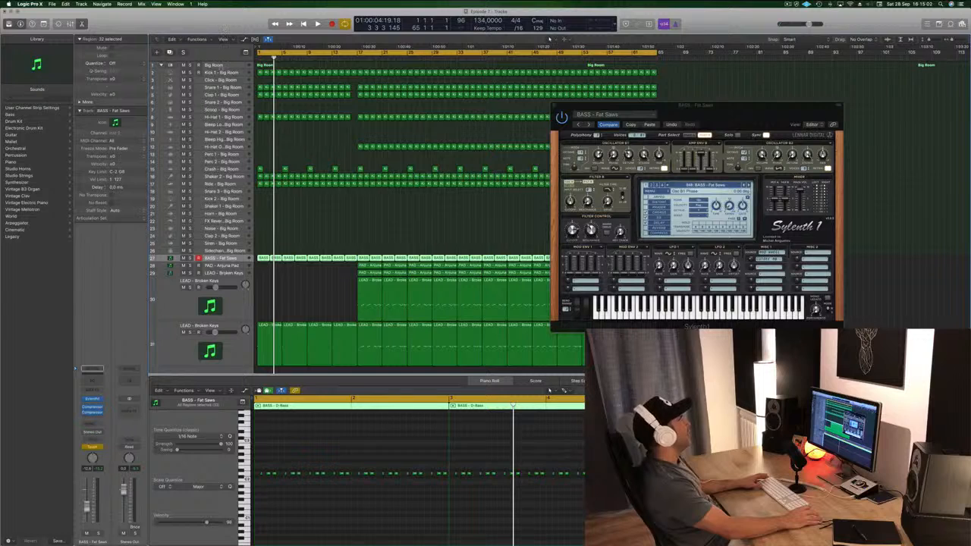
key("ctrl+alt+super+t")
key("ctrl+z")
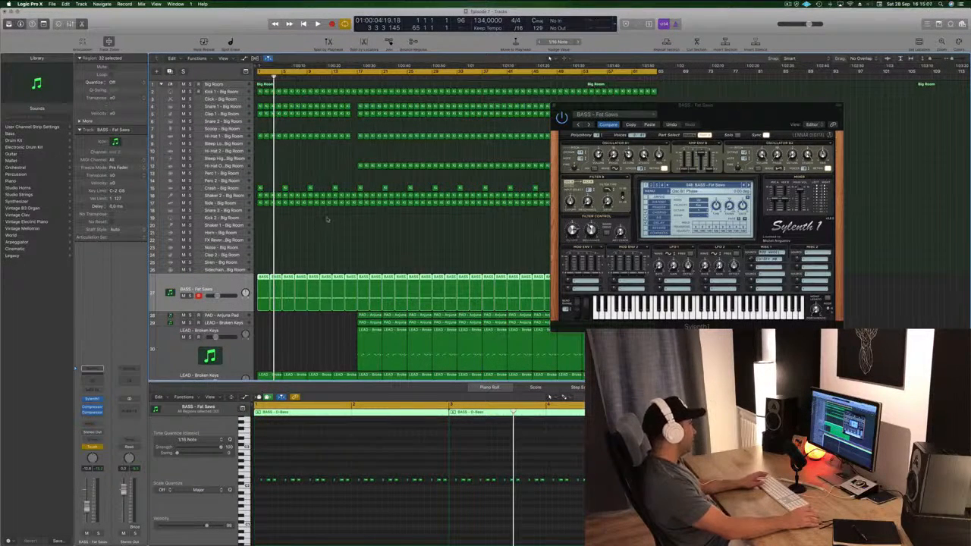
key("ctrl+z")
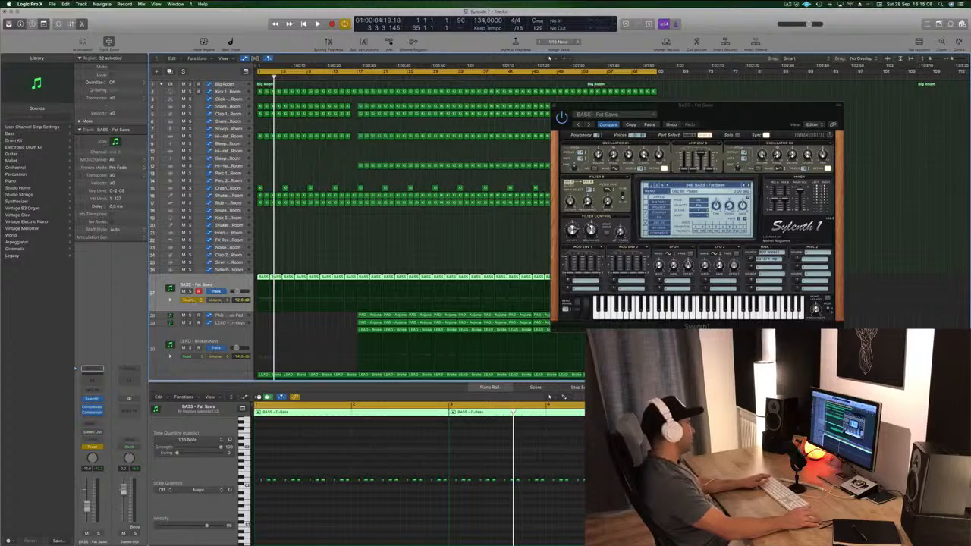
left_click(217, 300)
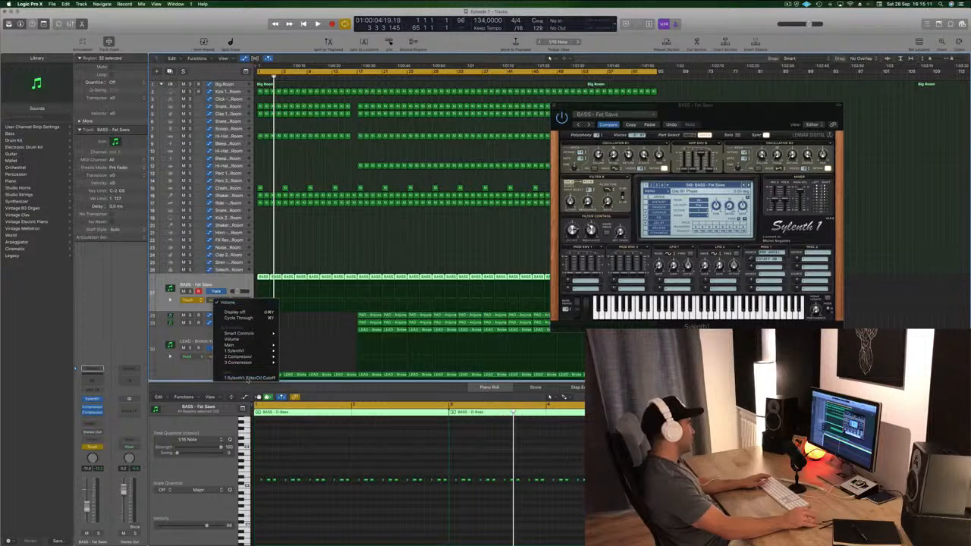
left_click(248, 377)
Step: Move the recorded cutoff automation back to the start of bar 1 and set the BASS - Fat Saws automation mode to Read
left_click_drag(273, 289, 256, 288)
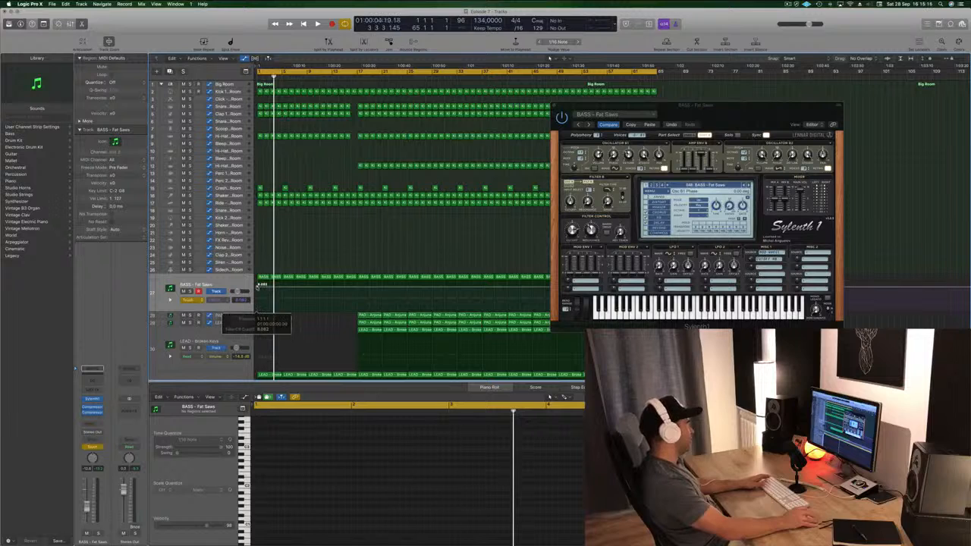
key("space")
key("space")
left_click(193, 300)
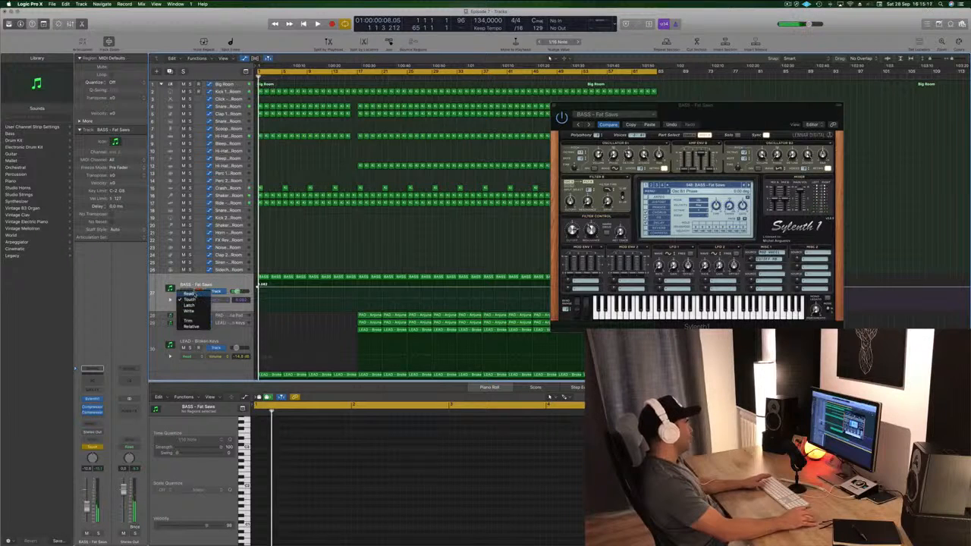
left_click(192, 293)
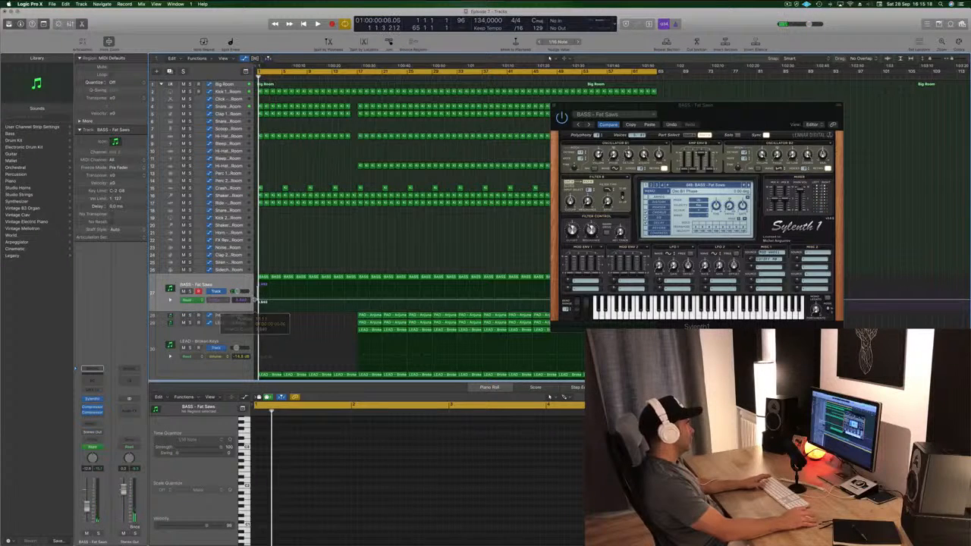
Step: Shape the bass cutoff automation to rise through bars 1 to 8, dip before bar 9, hold at 10.000, and dip again before bar 17
key("space")
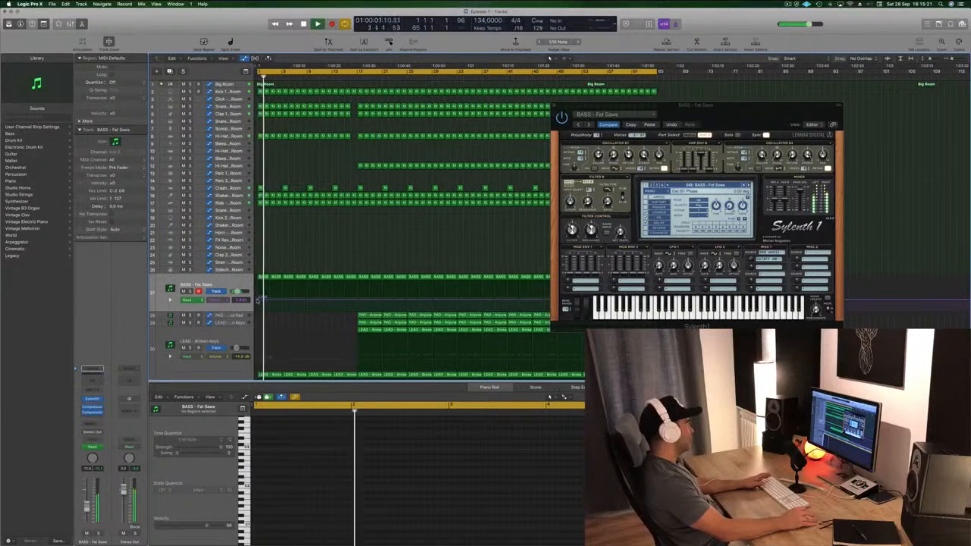
mouse_move(260, 301)
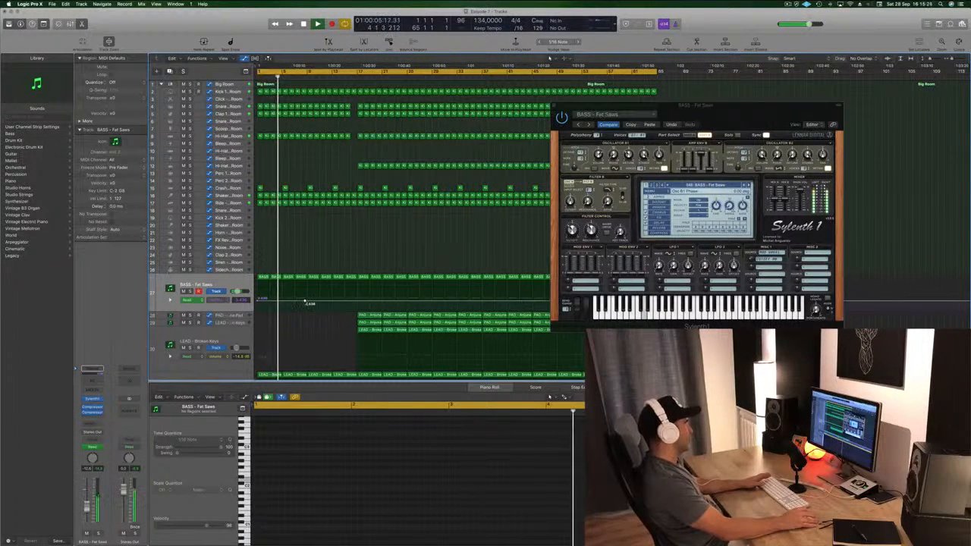
left_click_drag(307, 303, 309, 282)
key("super+Right")
key("super+Right")
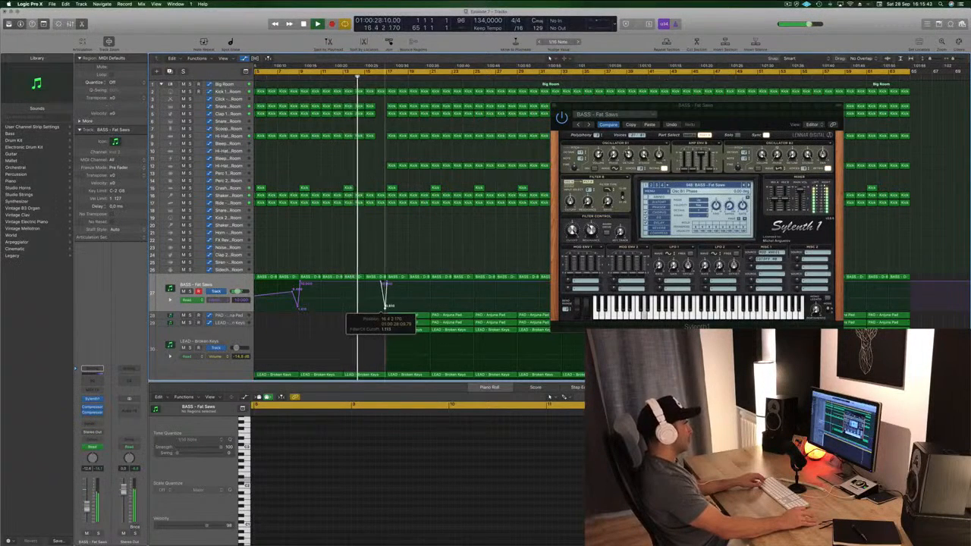
left_click(386, 307)
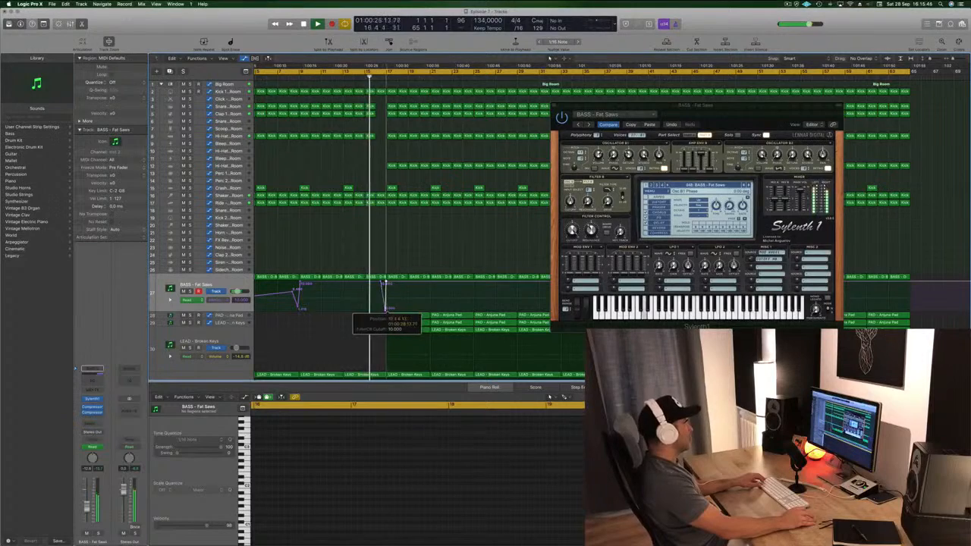
left_click(383, 284)
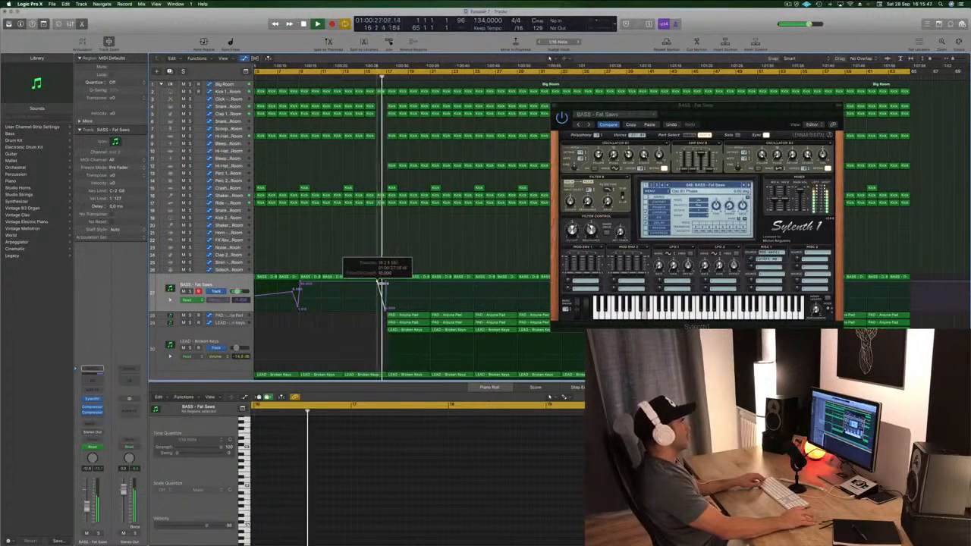
Step: Move the Sylenth1 window clear of the automation curve and close it
scroll(385, 284, "left", 3)
scroll(395, 281, "left", 2)
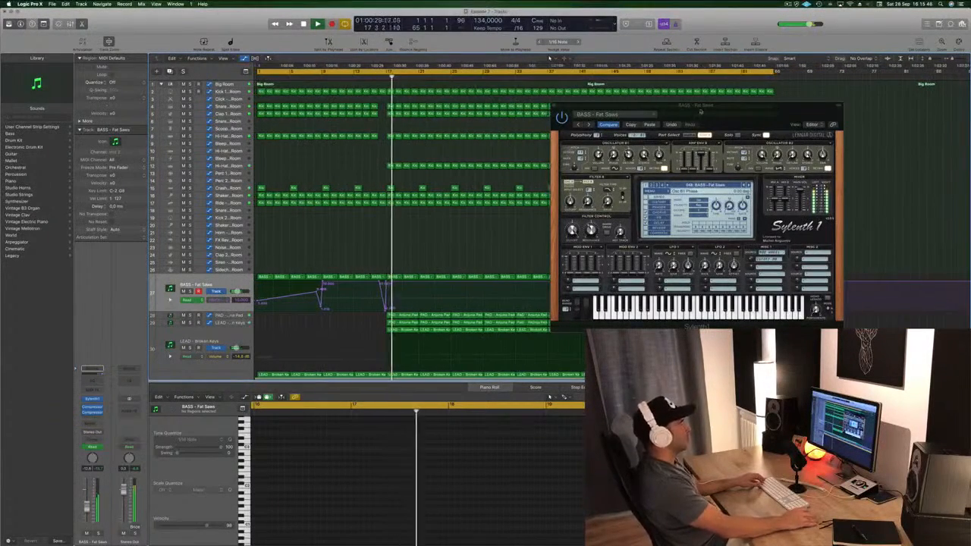
left_click_drag(584, 106, 640, 109)
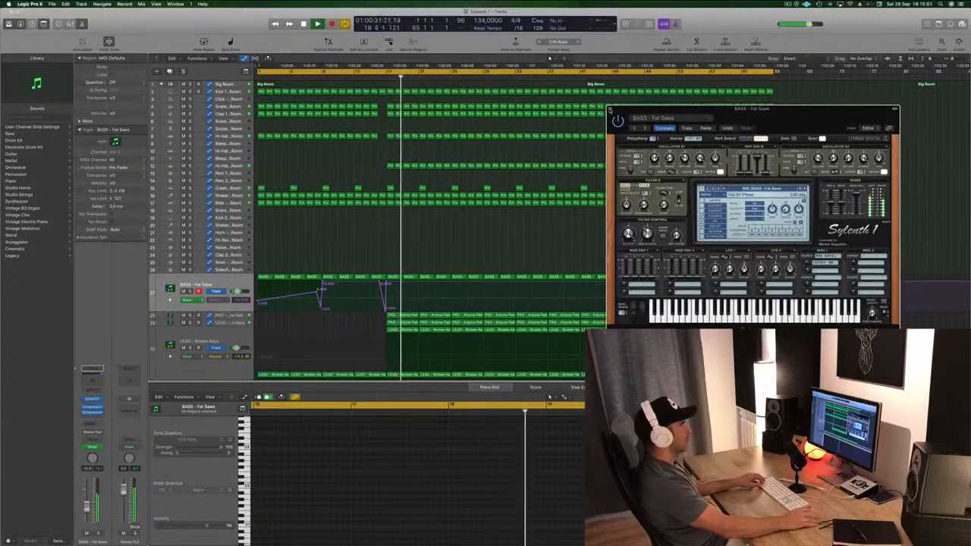
key("super+w")
Step: Delete the regions in bars 17 to 32 on the two lowest LEAD - Broken Keys tracks
scroll(363, 248, "right", 3)
scroll(364, 248, "down", 3)
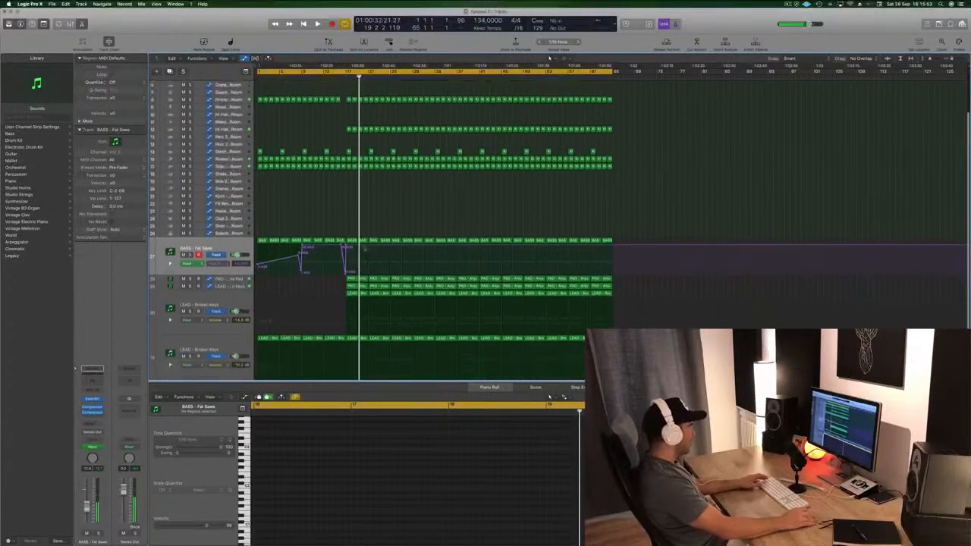
left_click(353, 322)
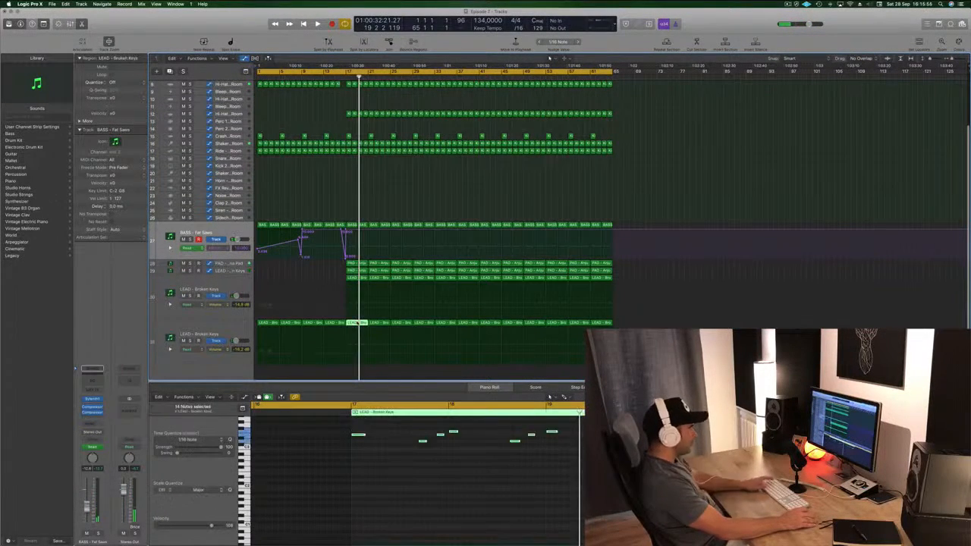
key("Delete")
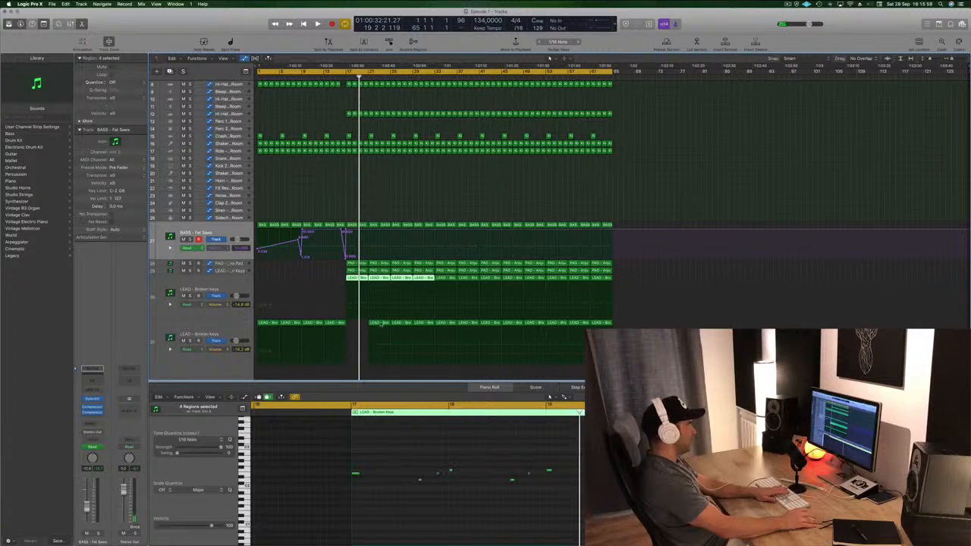
key("Delete")
left_click_drag(407, 323, 426, 324)
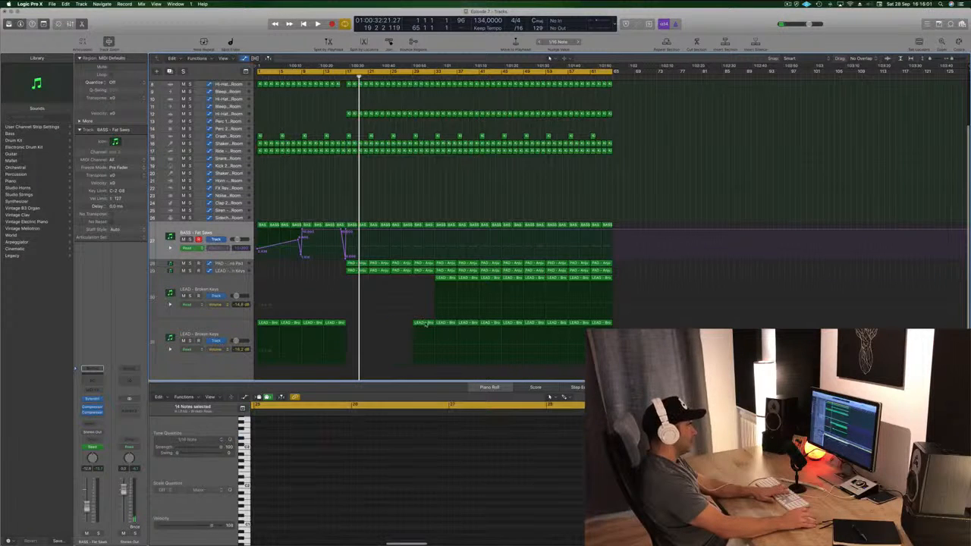
Step: Play the arrangement from the start and through bar 17, and select the PAD - Anjuna Pad track
left_click(235, 269)
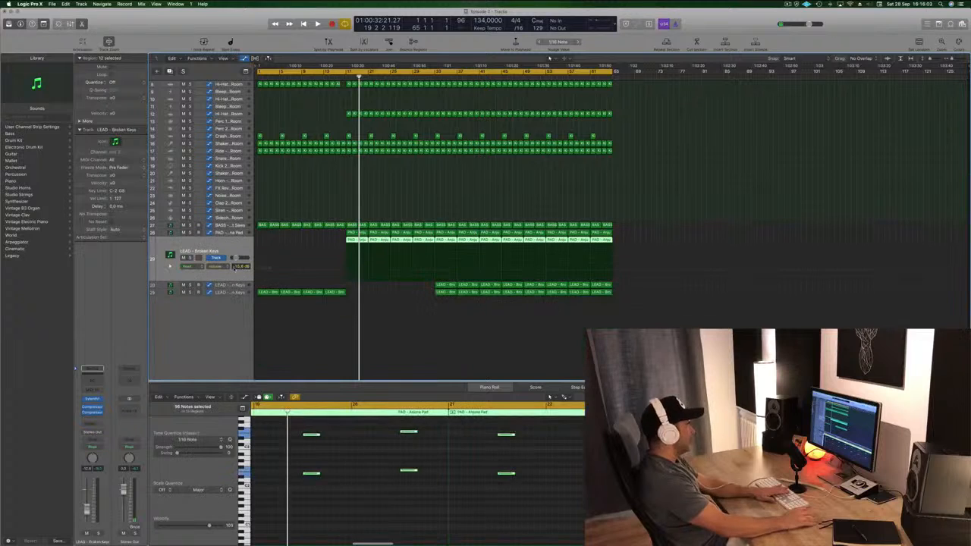
key("Return")
key("space")
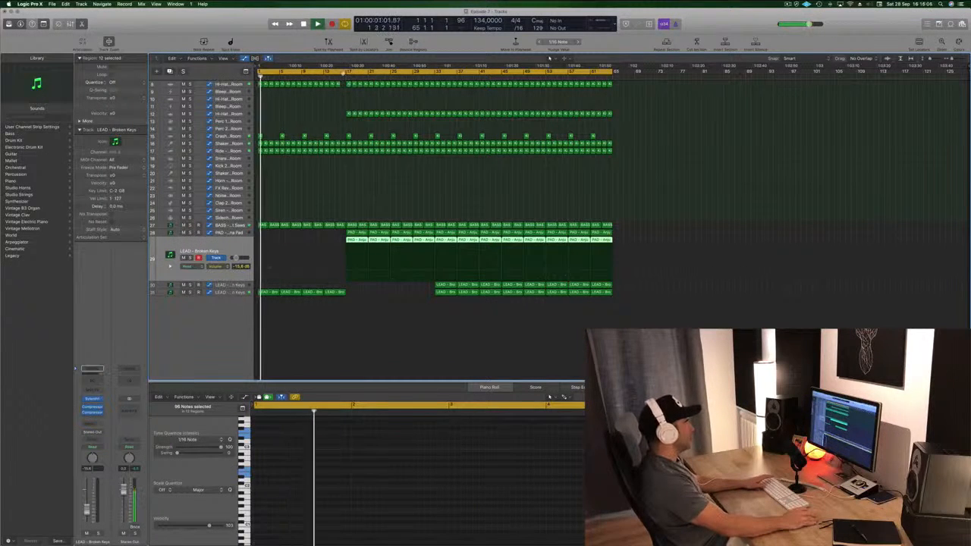
scroll(311, 272, "up", 4)
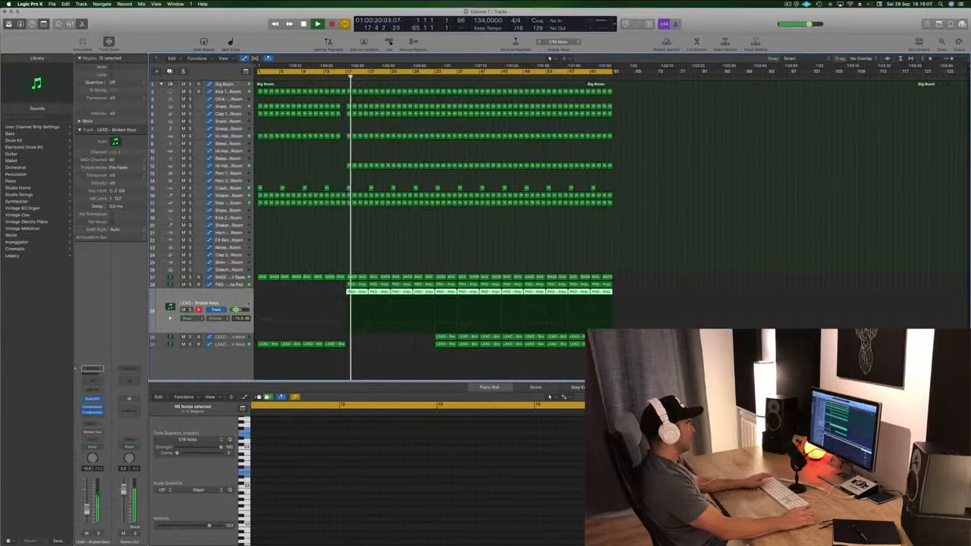
key("Up")
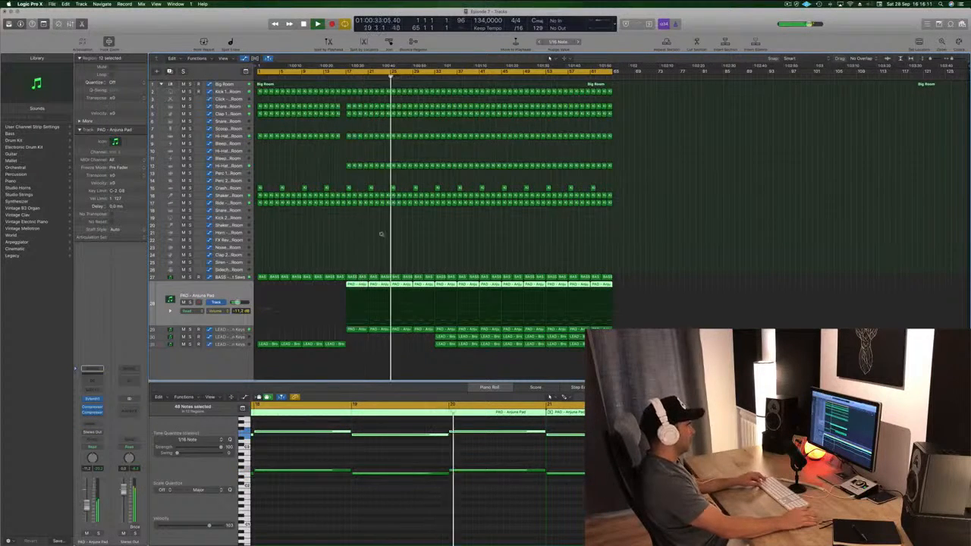
Step: Delete the Crash region at bar 21 and the open Hi-Hat regions in bars 17 to 24 during playback
scroll(385, 231, "up", 3)
scroll(391, 233, "down", 2)
scroll(390, 234, "down", 1)
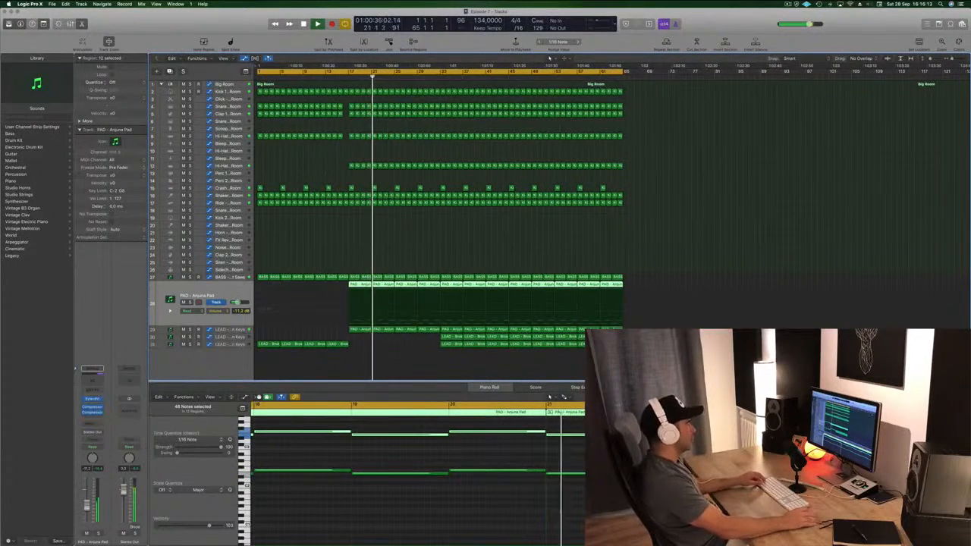
scroll(390, 235, "down", 1)
left_click(371, 182)
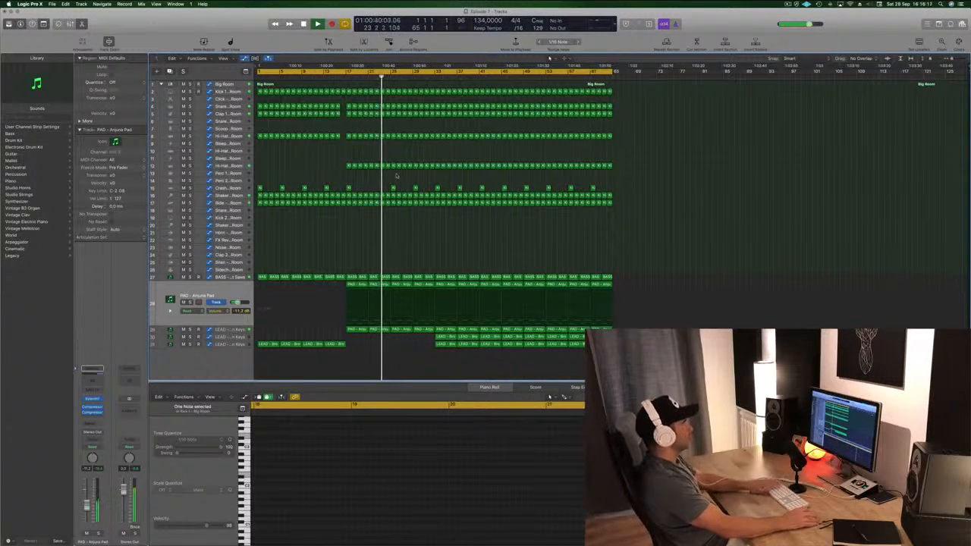
left_click(339, 72)
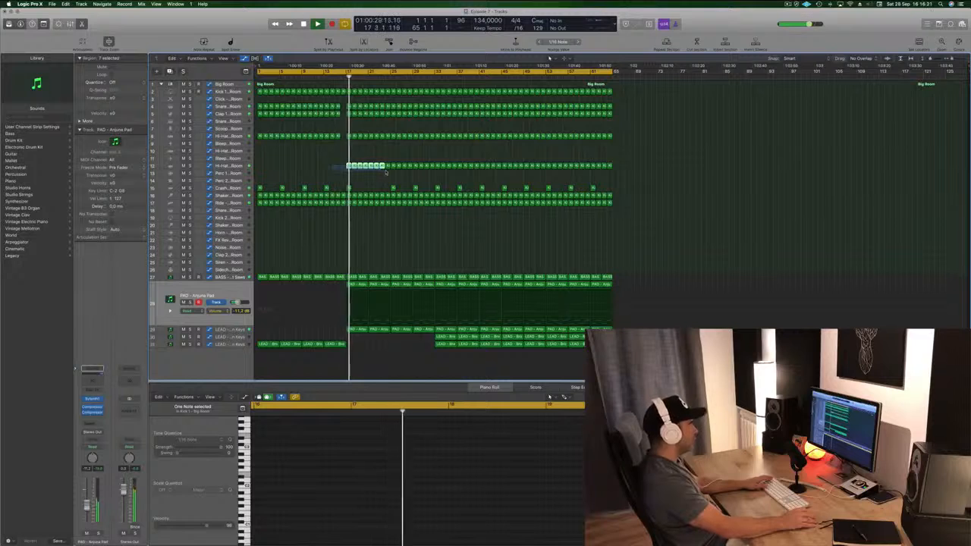
key("Delete")
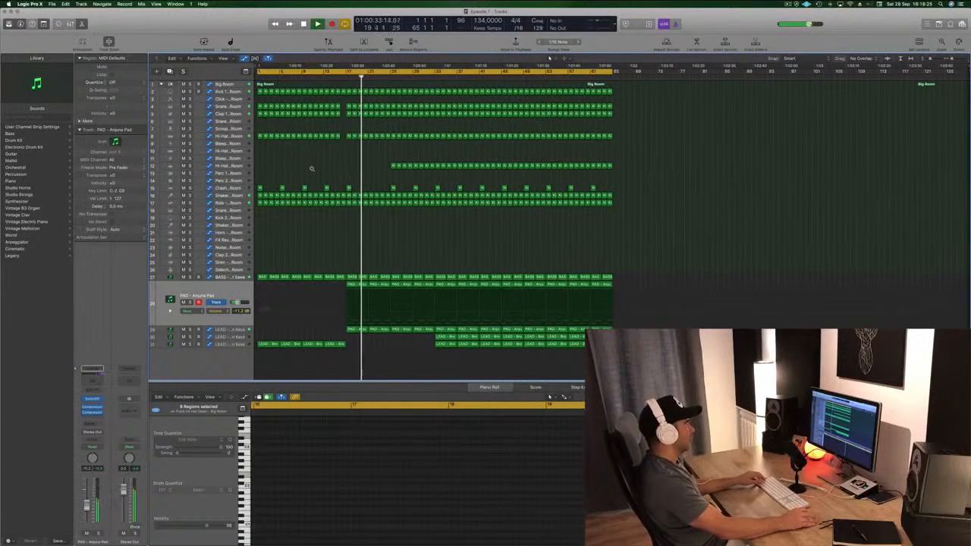
Step: Replay the arrangement from just before bar 17 to check the transition into the new section
key("super+Right")
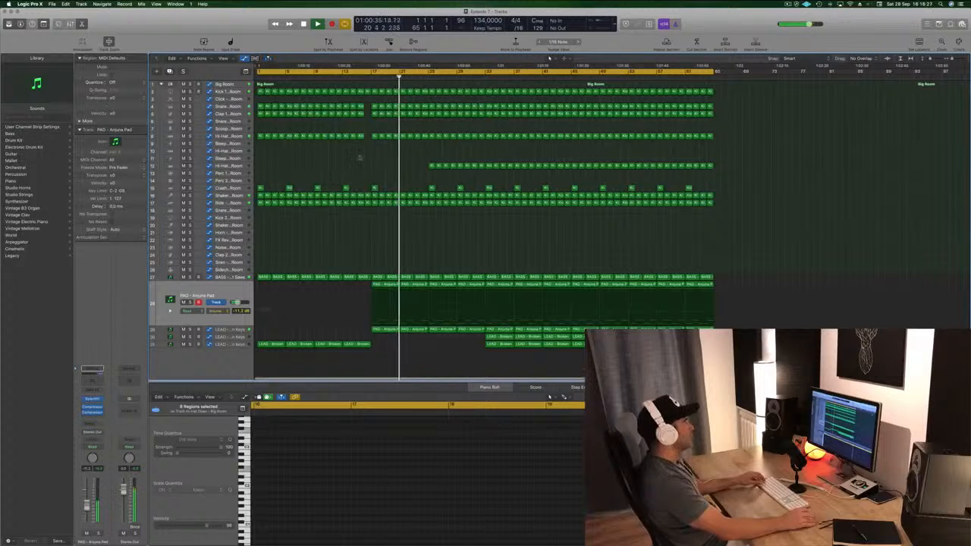
left_click(366, 77)
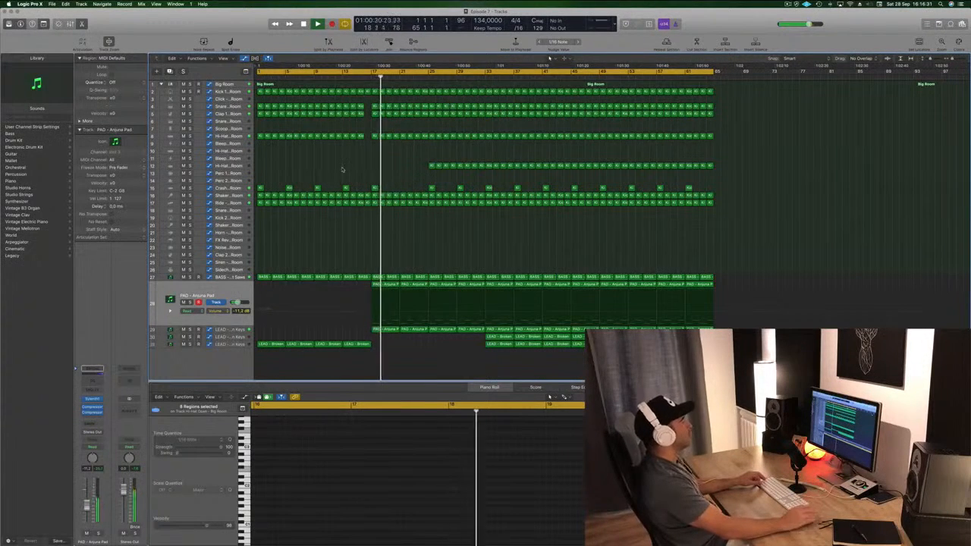
key("super+Left")
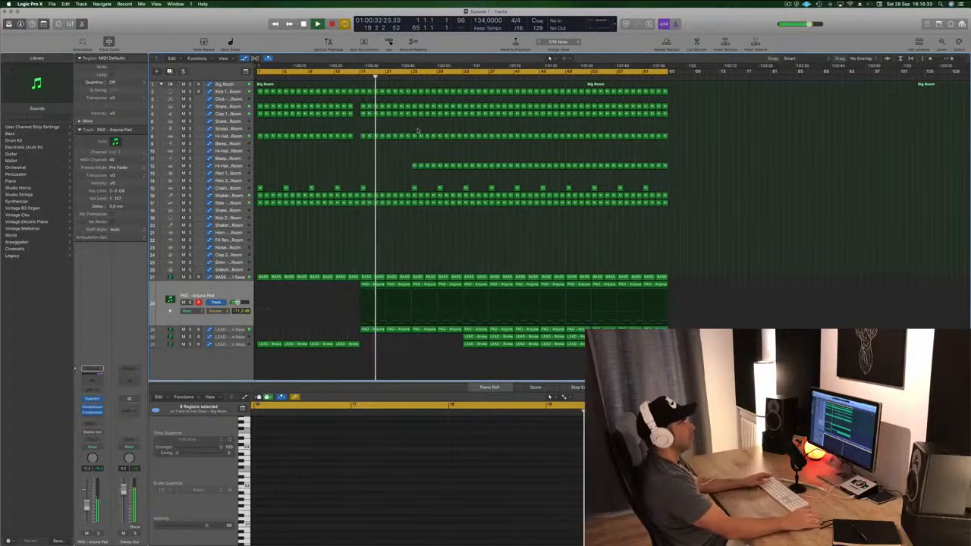
left_click(787, 4)
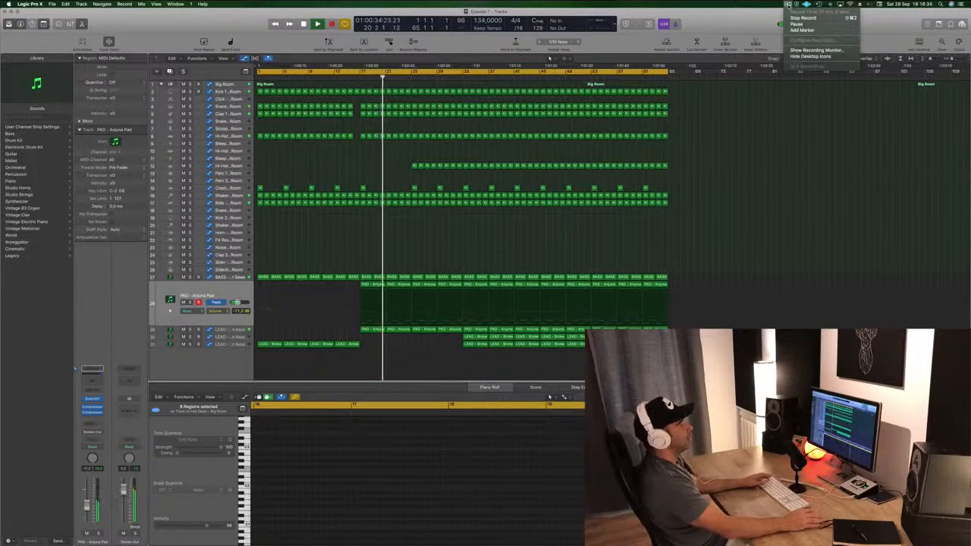
Step: Start the cycle range at bar 25 and play the arrangement from there to review the section
left_click(749, 263)
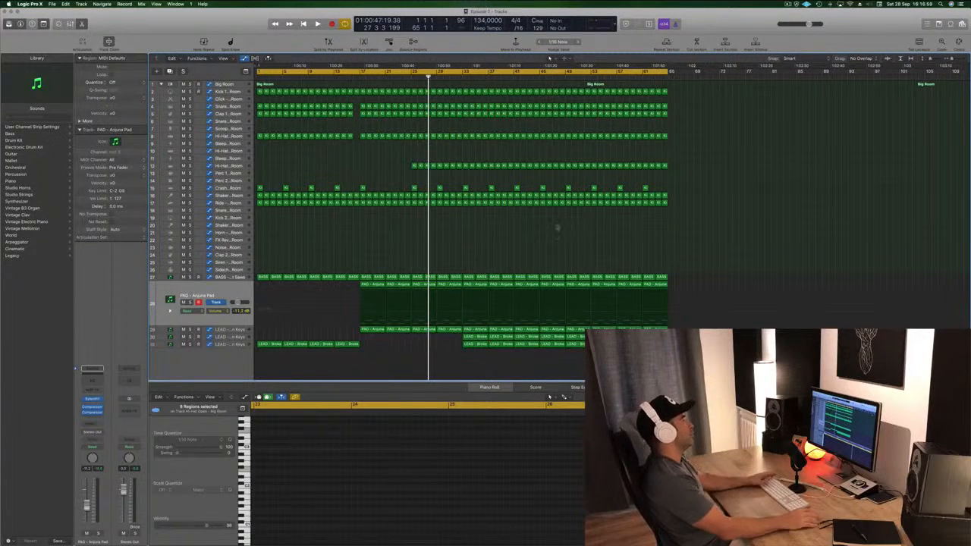
left_click_drag(257, 74, 404, 76)
left_click_drag(413, 77, 413, 77)
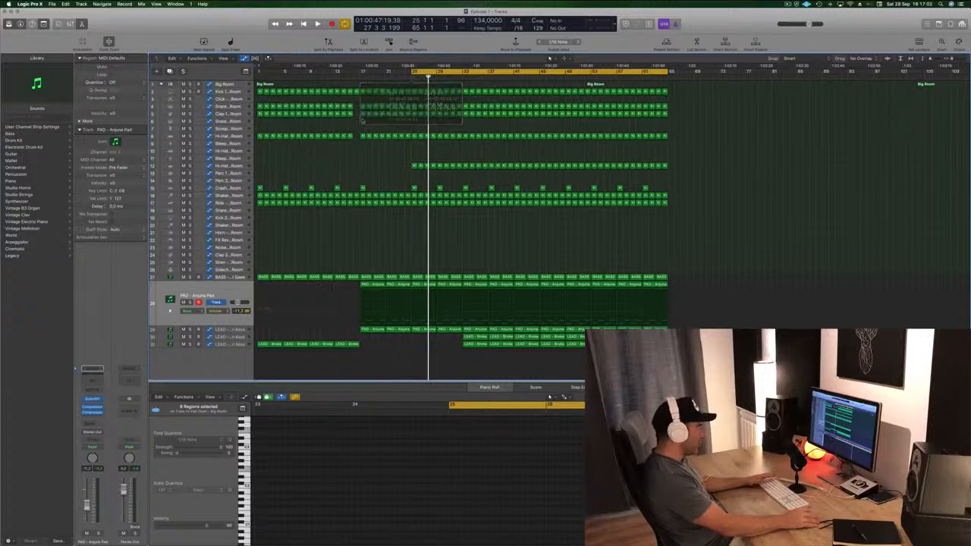
key("space")
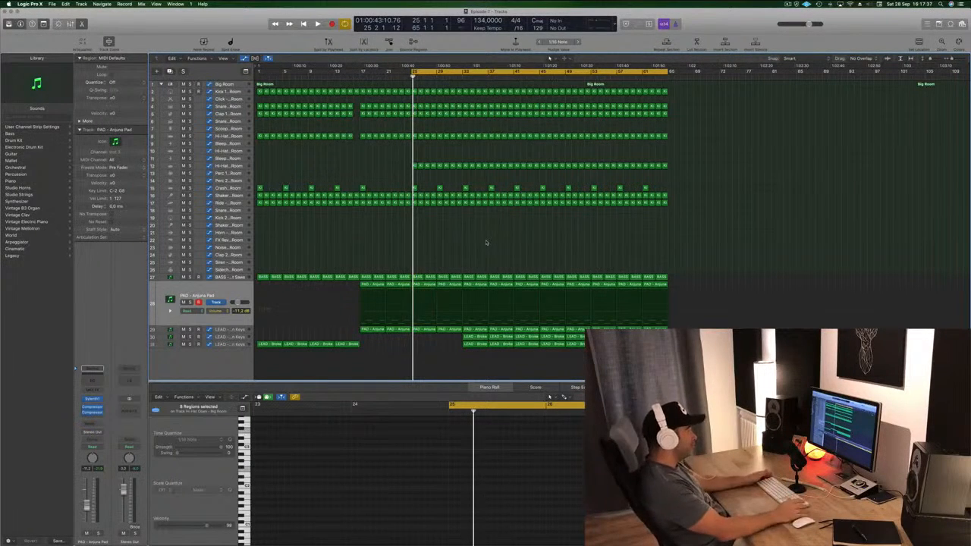
key("space")
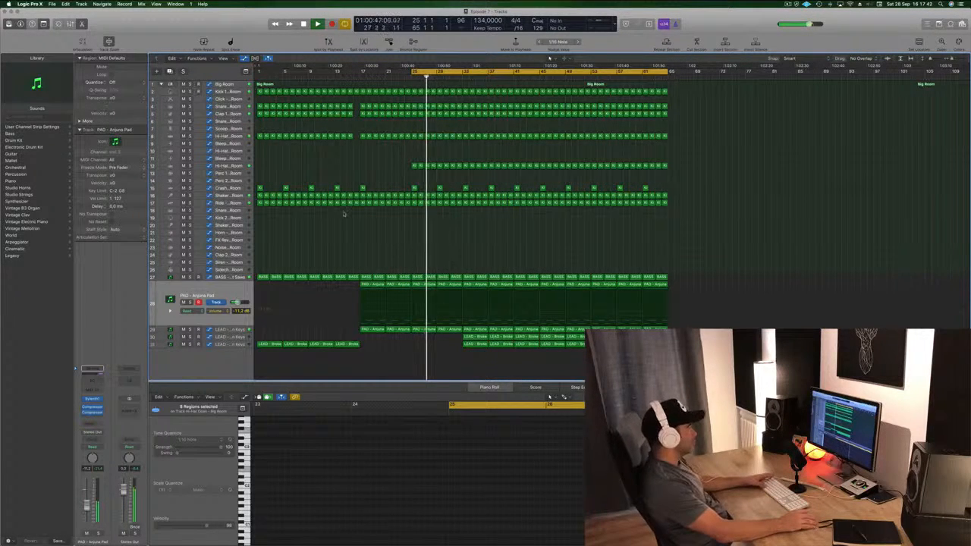
key("Down")
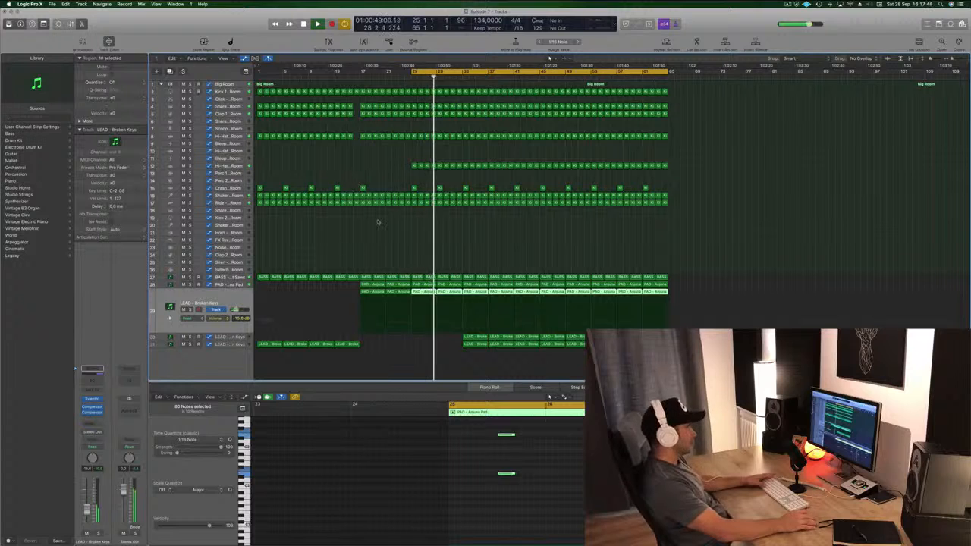
left_click(390, 223)
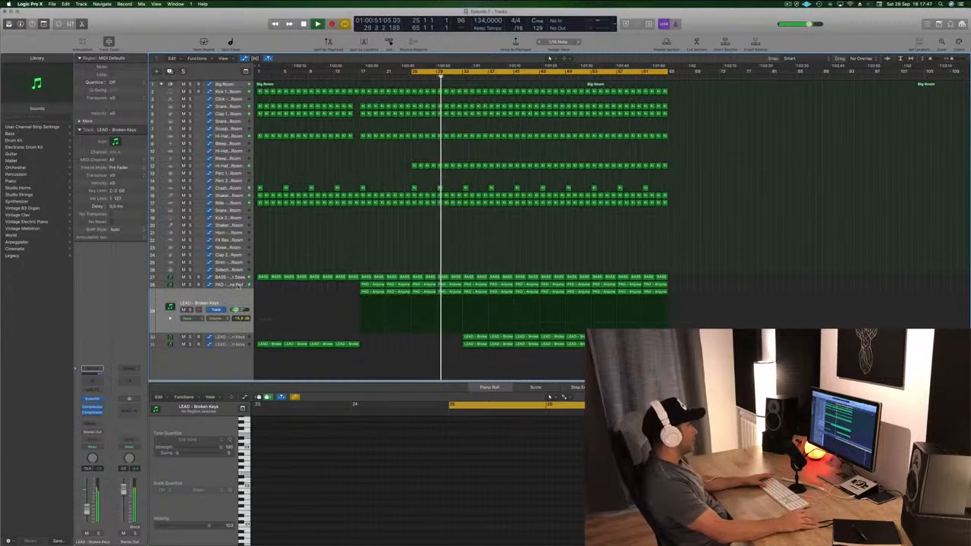
key("space")
Step: Open Sylenth1 on the PAD - Anjuna Pad track, set its automation mode to Touch and record a filter cutoff movement during playback
left_click(238, 284)
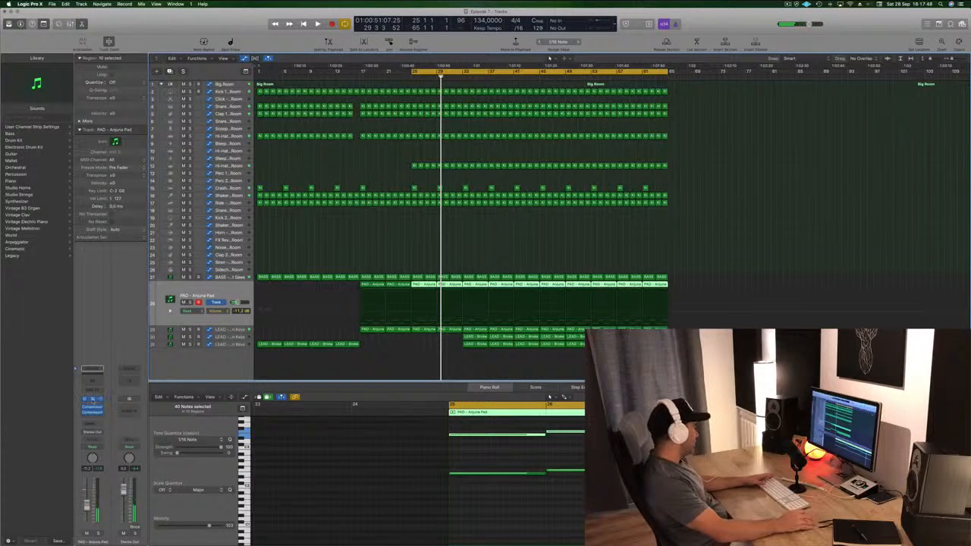
left_click(91, 399)
left_click(91, 447)
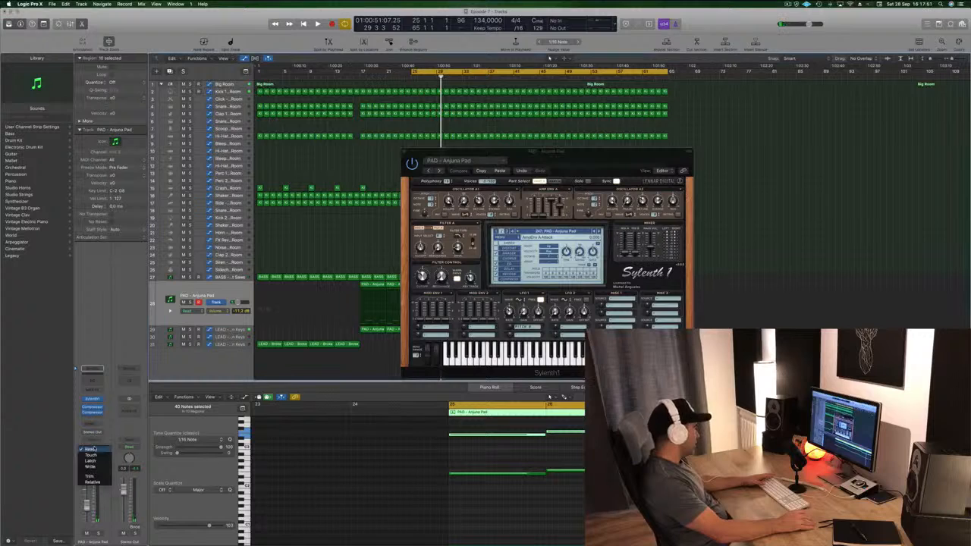
left_click(92, 455)
left_click_drag(578, 156, 751, 70)
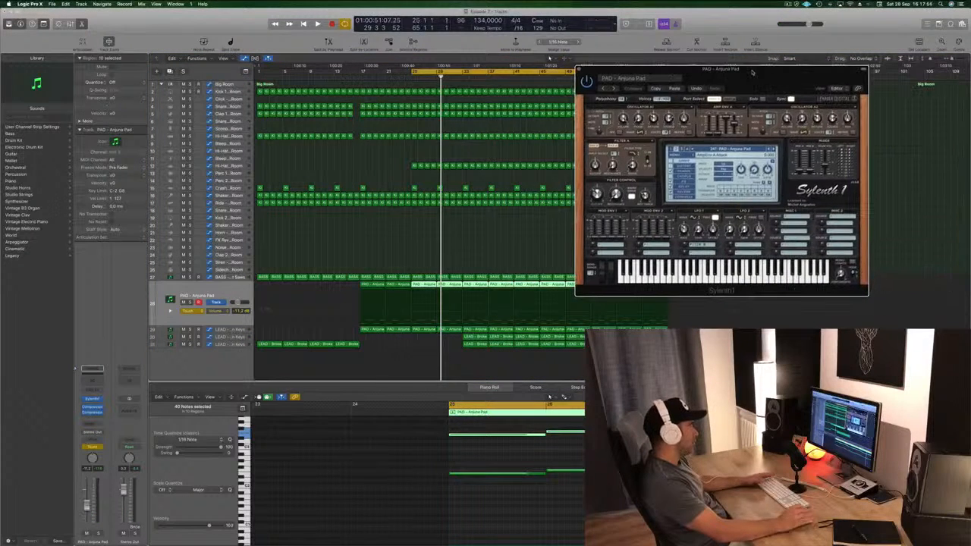
key("space")
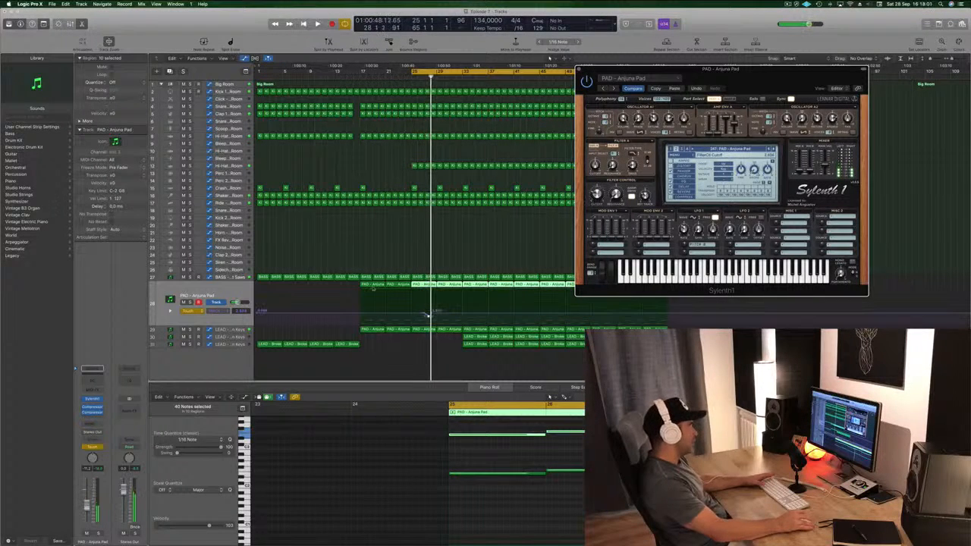
Step: Close Sylenth1, set the pad's automation mode to Read and shape its filter cutoff curve to rise from bar 17 to bar 33
left_click(579, 70)
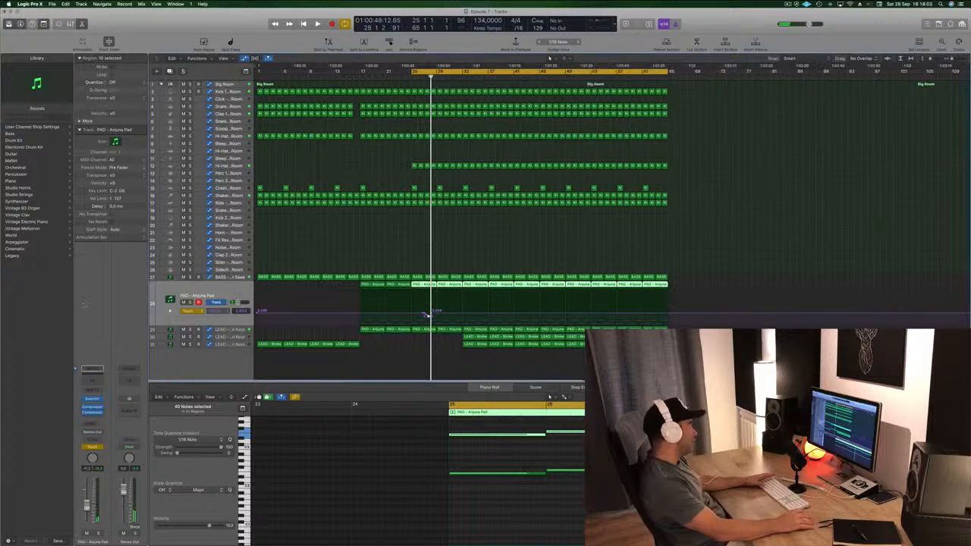
left_click(193, 311)
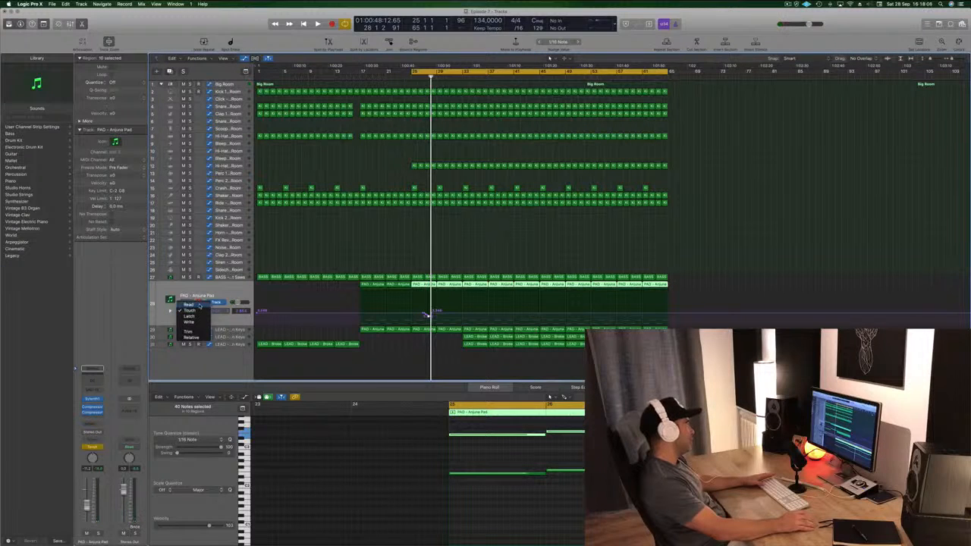
left_click(199, 305)
left_click_drag(430, 314, 460, 309)
key("space")
left_click(412, 314)
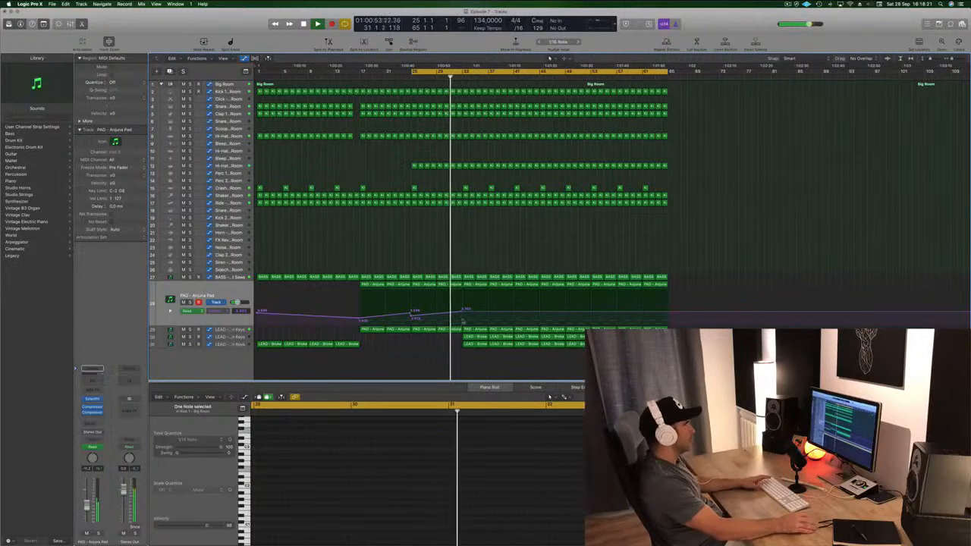
left_click_drag(460, 311, 460, 310)
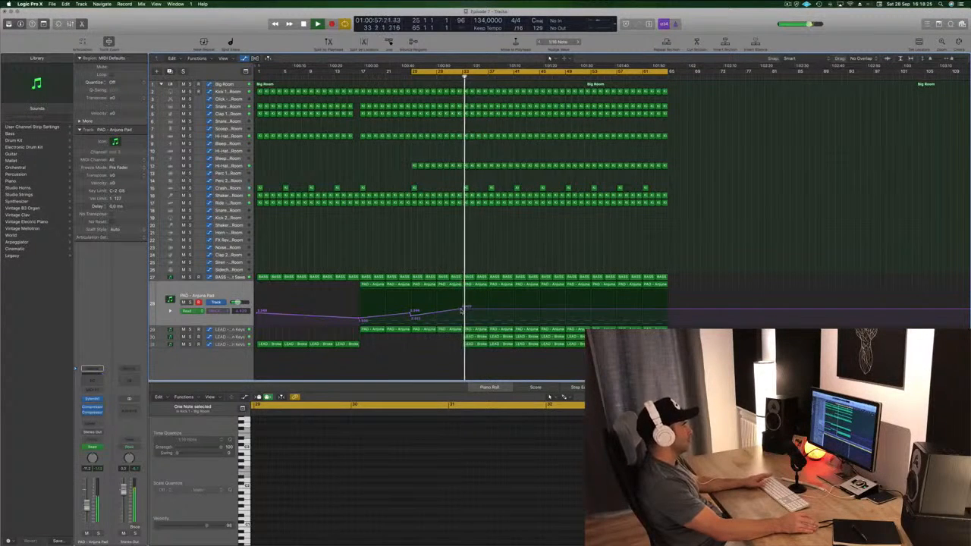
Step: Delete the two lowest LEAD - Broken Keys tracks' regions in bars 33 to 40 and extend the pad's rising cutoff automation to bar 41
left_click_drag(453, 352, 511, 340)
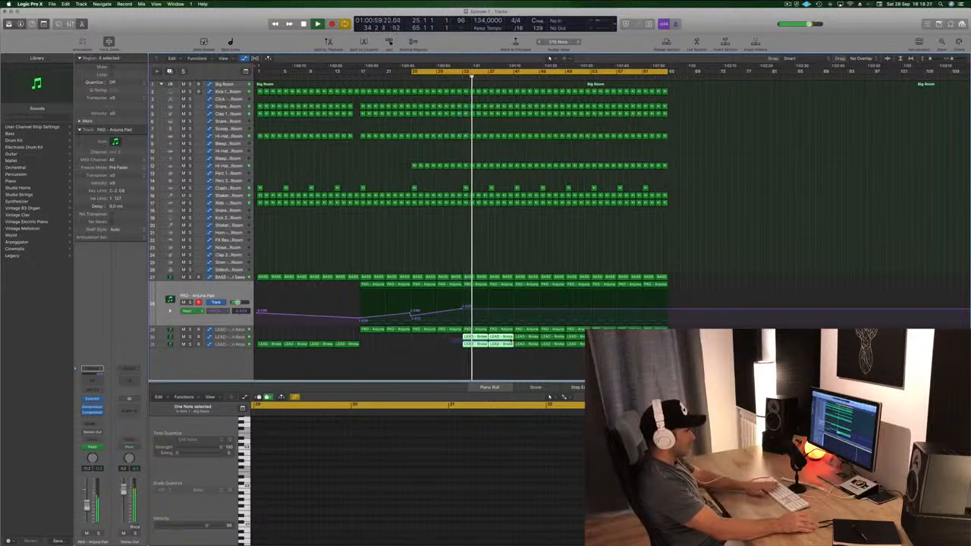
key("Delete")
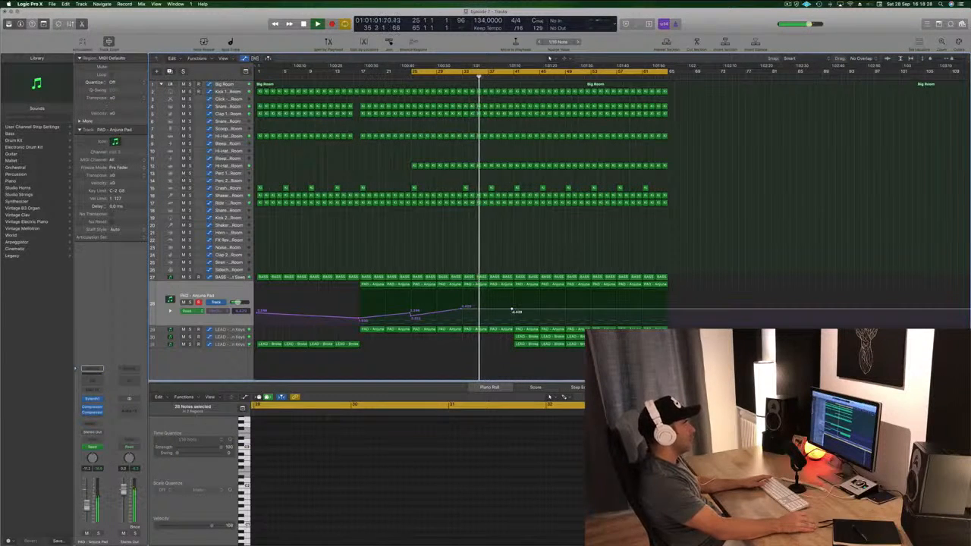
left_click_drag(512, 311, 516, 301)
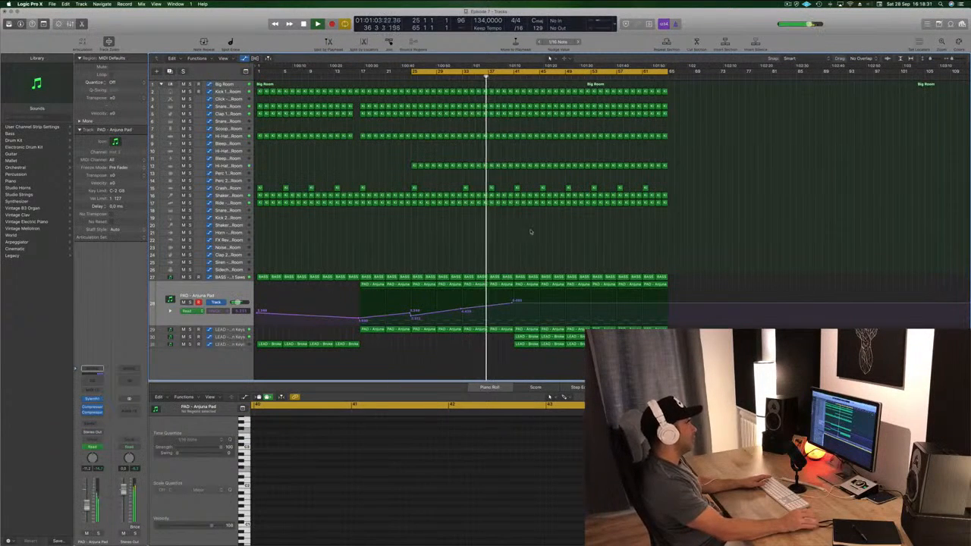
Step: Delete all drum and percussion regions, from Kick 1 down to Ride, in bars 41 to 48
left_click_drag(513, 215, 547, 205)
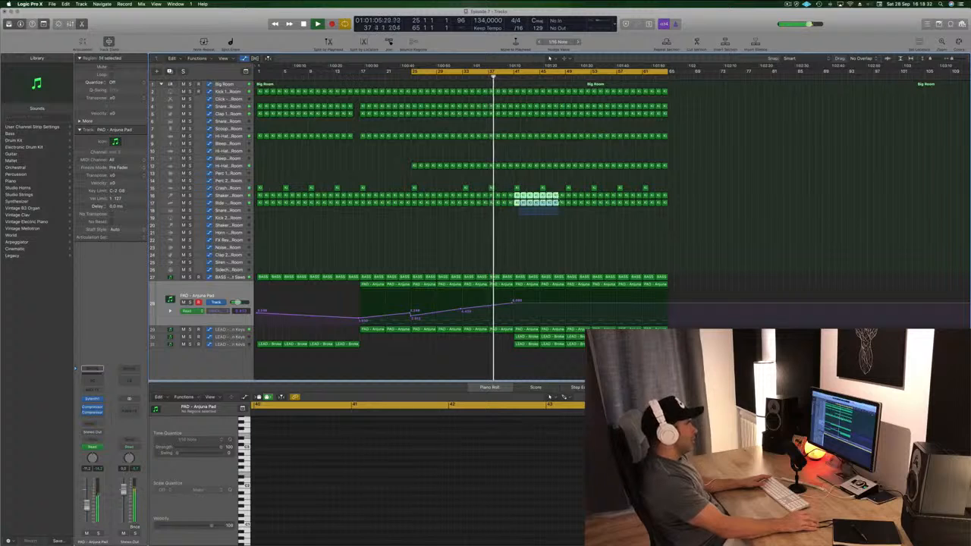
key("Delete")
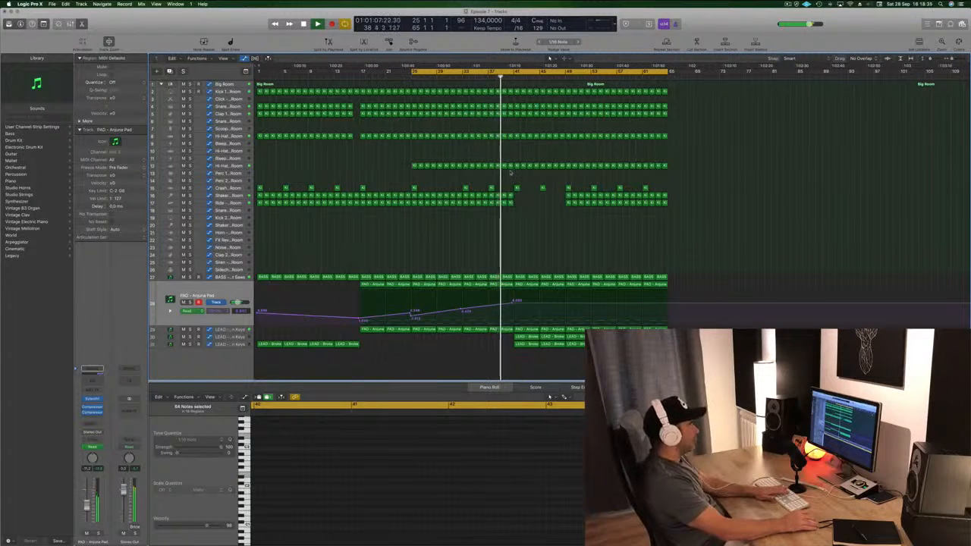
left_click_drag(512, 171, 533, 162)
left_click_drag(533, 162, 547, 86)
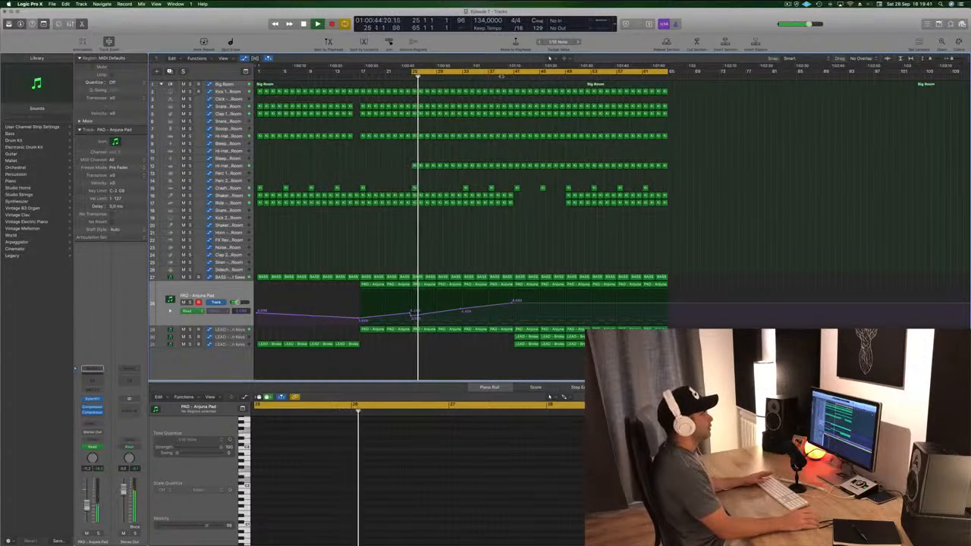
left_click(507, 82)
left_click_drag(514, 198, 564, 85)
key("Delete")
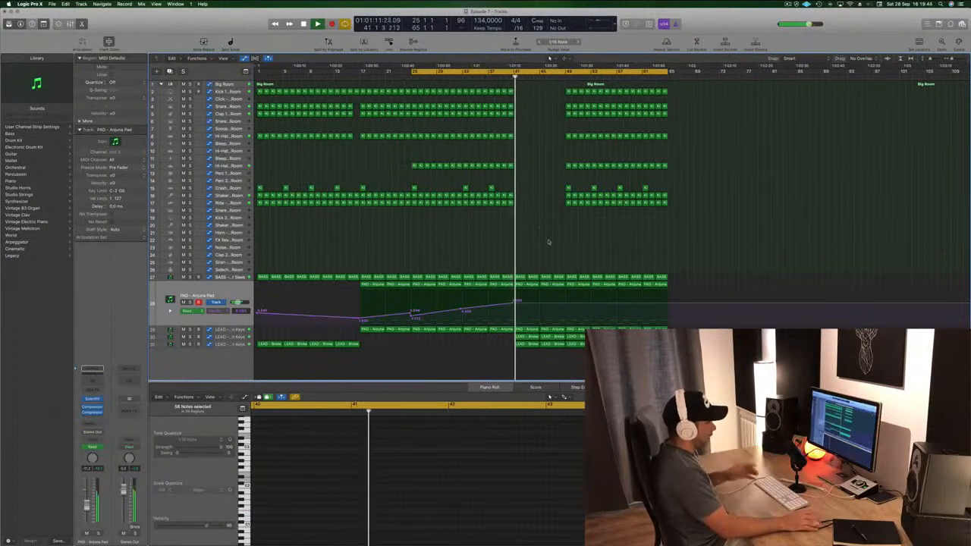
Step: Drop the pad's filter cutoff automation to about 2.4 at bar 41 and replay the transition from bar 40
left_click(507, 81)
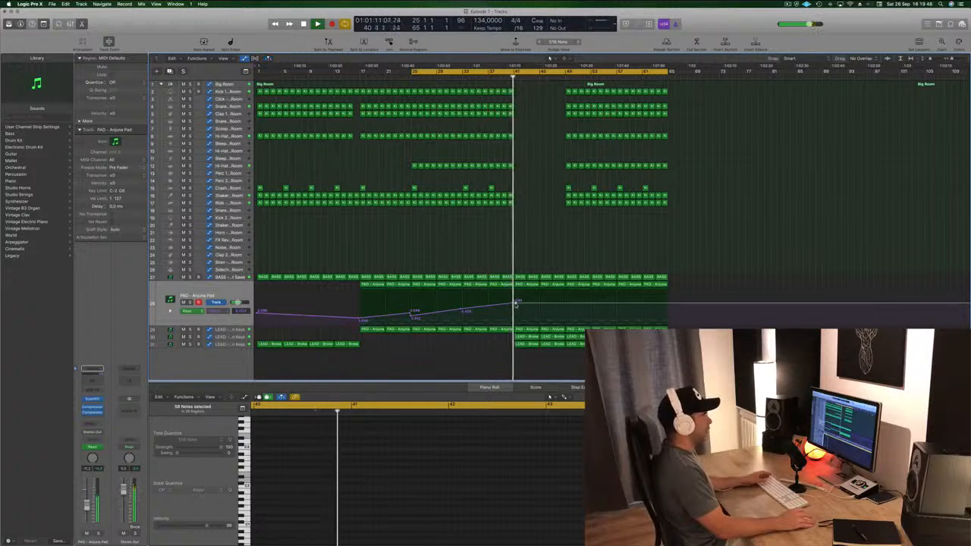
left_click_drag(515, 304, 516, 319)
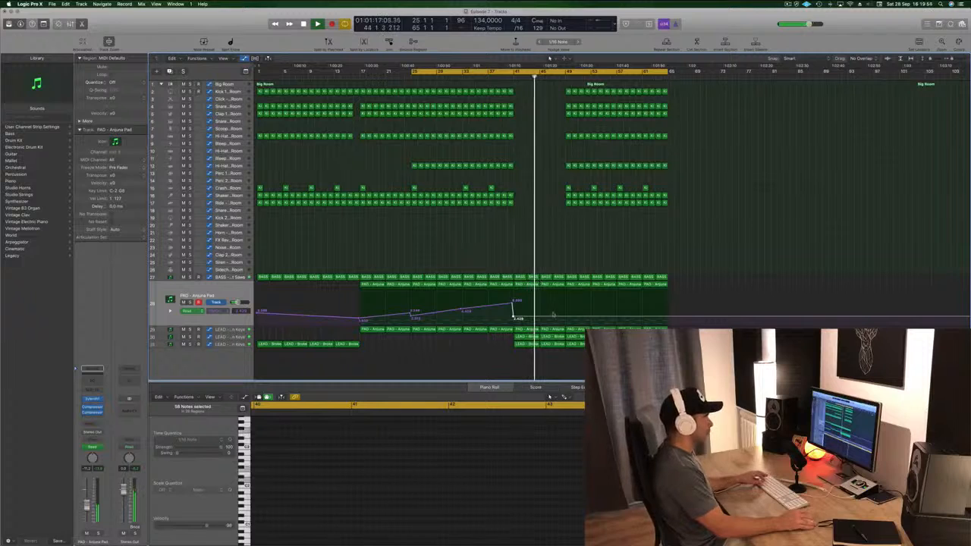
left_click(507, 77)
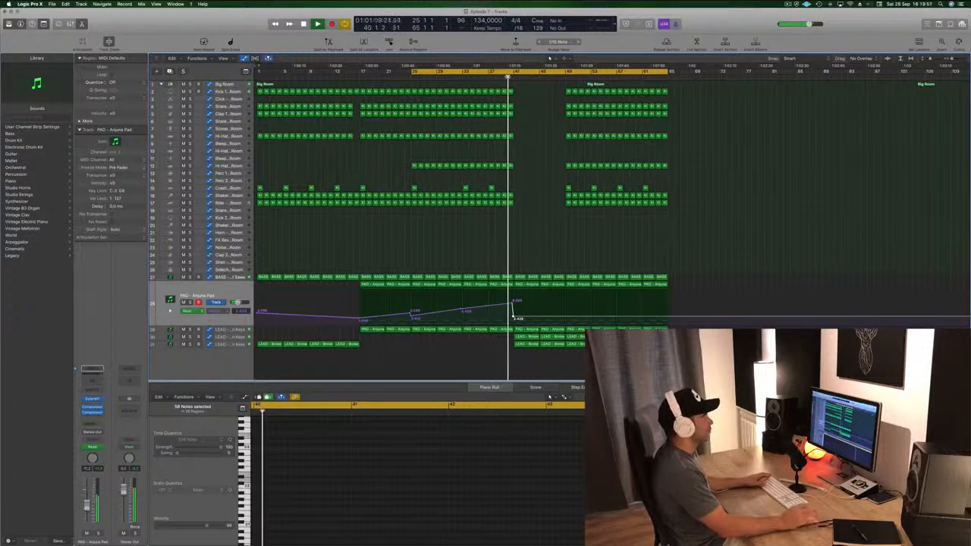
left_click(518, 173)
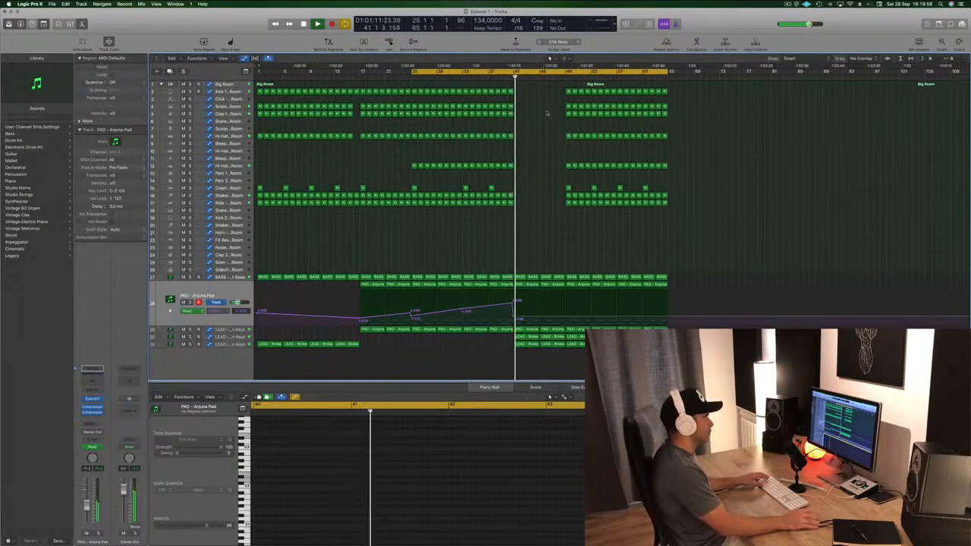
Step: Copy the Kick 1 region from bar 16 to bars 44 and 48 in the emptied drum section
left_click_drag(558, 90, 589, 94)
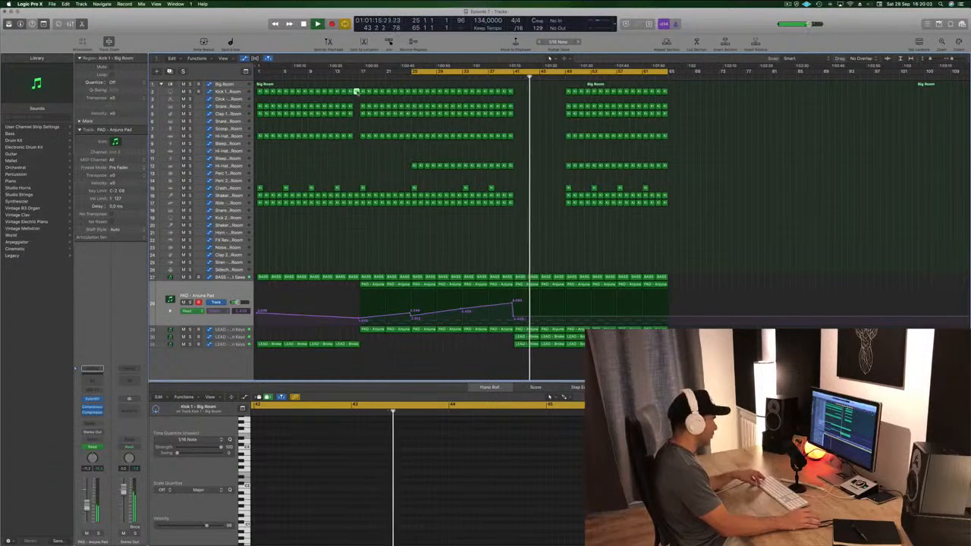
left_click_drag(356, 90, 536, 90)
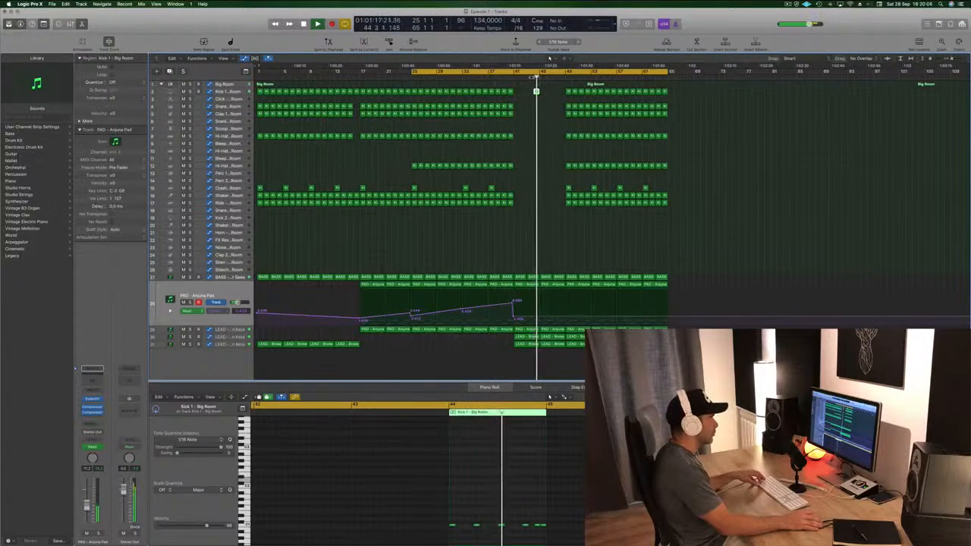
scroll(521, 106, "down", 5)
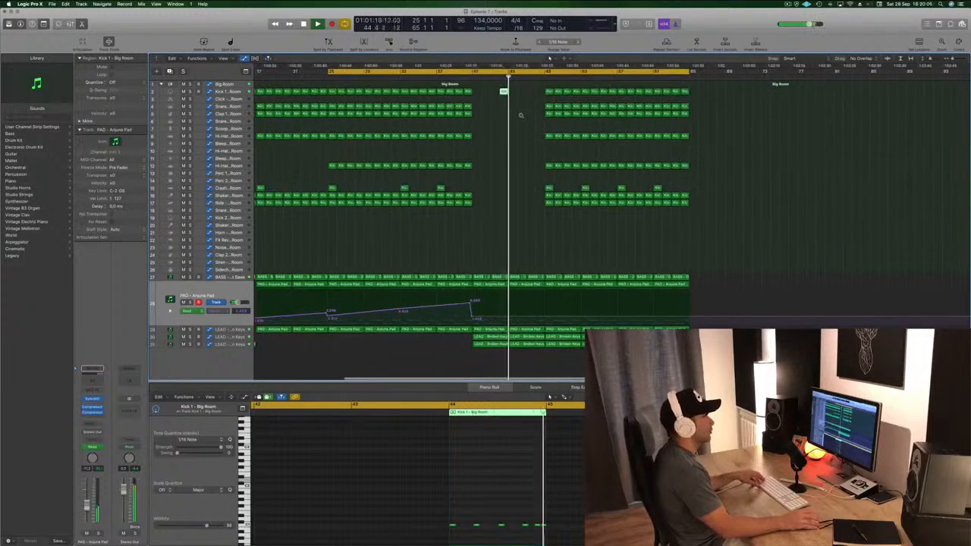
scroll(521, 116, "down", 1)
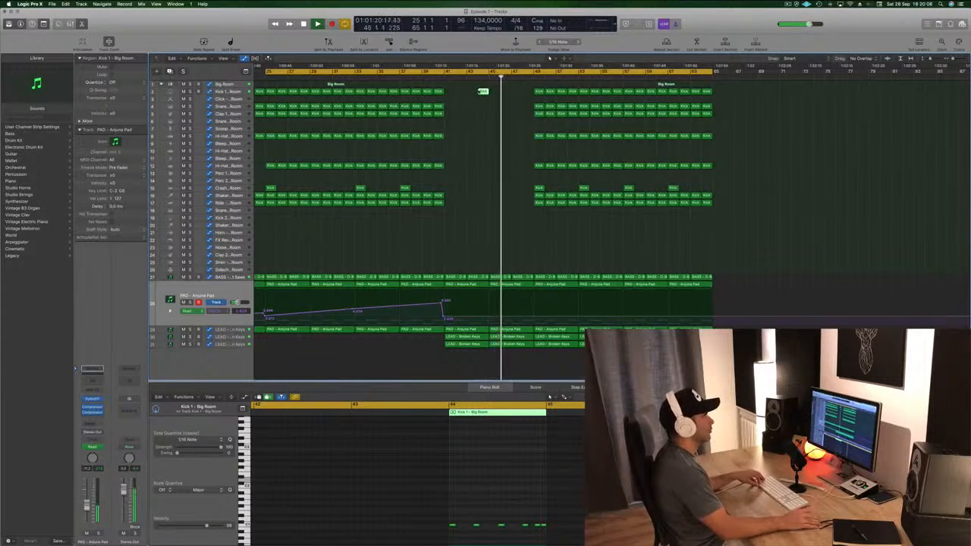
left_click_drag(483, 92, 529, 93)
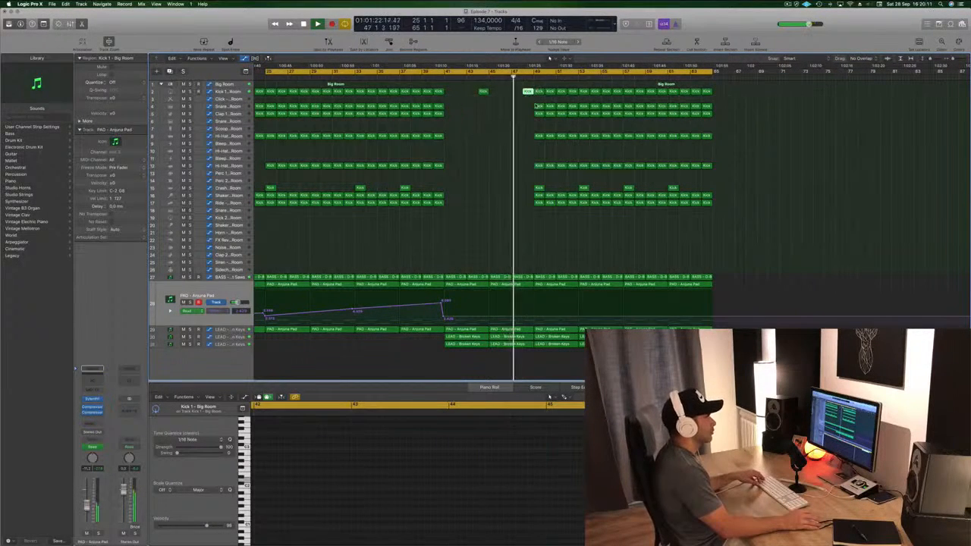
Step: Delete the drum and percussion regions below Kick 1 in bars 49 to 52, leaving only the kick playing
left_click_drag(550, 143, 557, 158)
left_click_drag(533, 100, 570, 175)
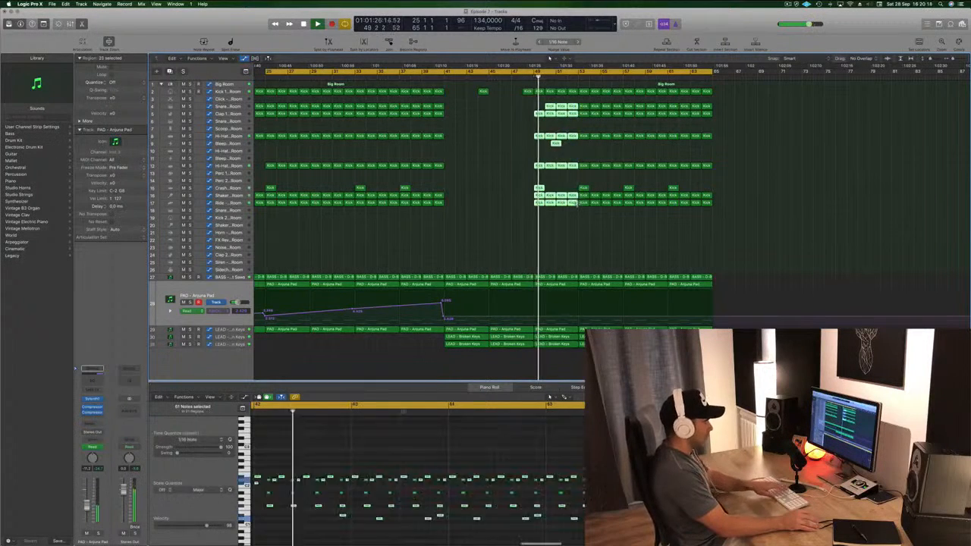
key("Delete")
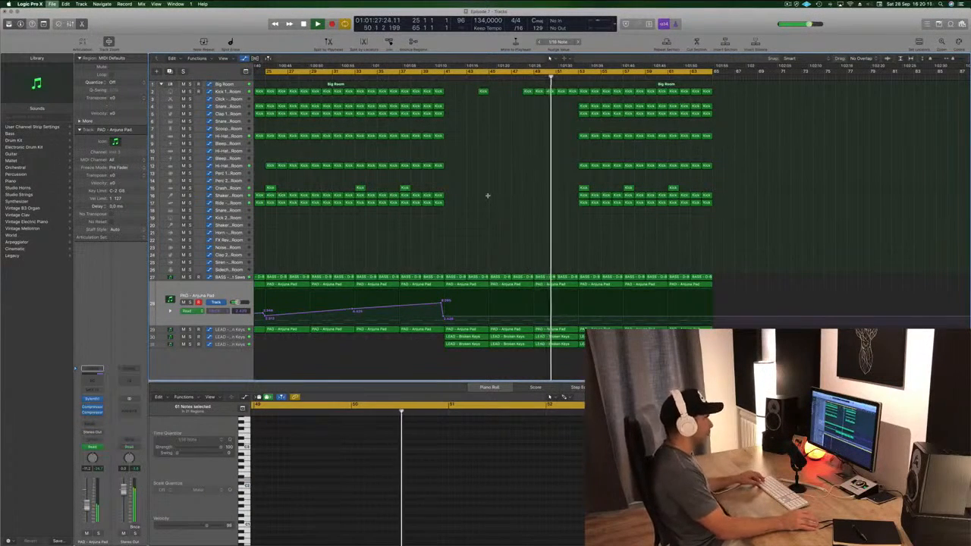
scroll(489, 193, "down", 4)
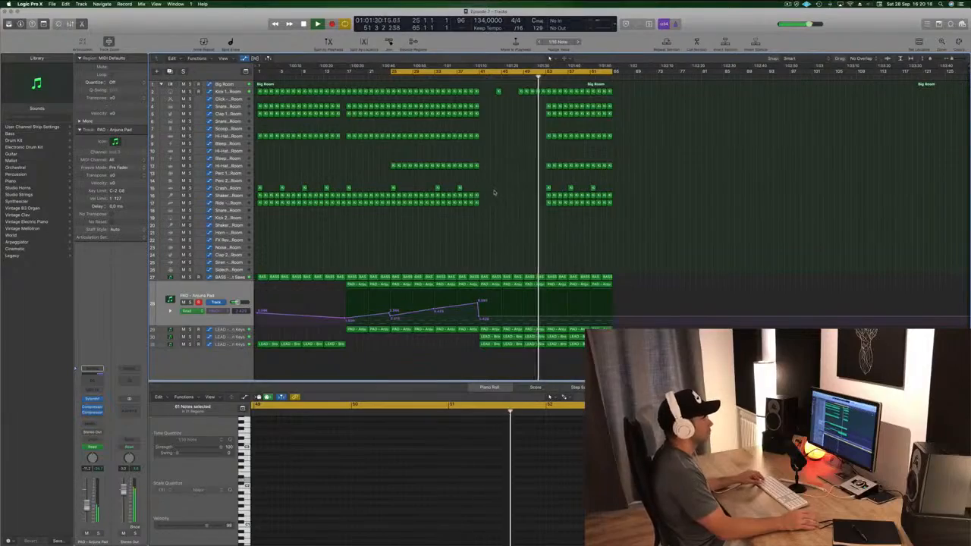